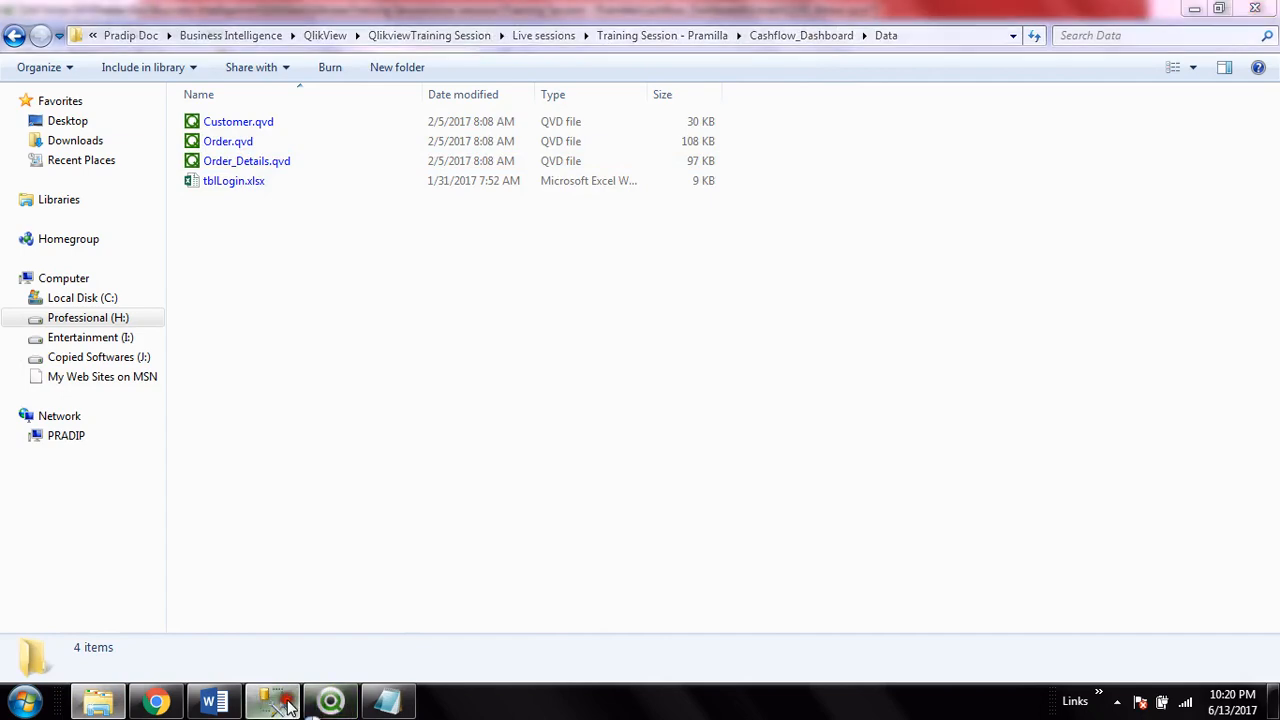
# Re-run the SELECT TOP 1000 query on the Transaction table and view the returned rows
pyautogui.click(700, 313)
pyautogui.scroll(1, 700, 313)
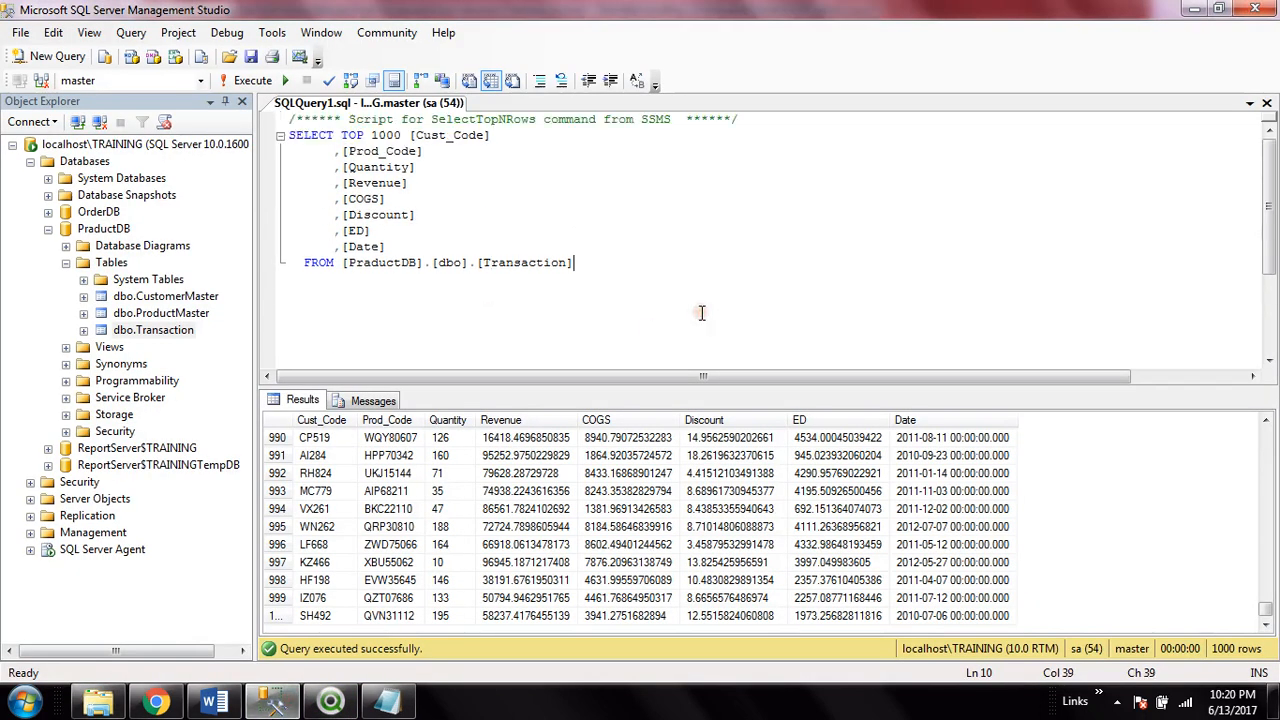
pyautogui.scroll(-1, 701, 313)
pyautogui.moveTo(625, 270); pyautogui.dragTo(290, 115)
pyautogui.click(253, 80)
pyautogui.click(368, 401)
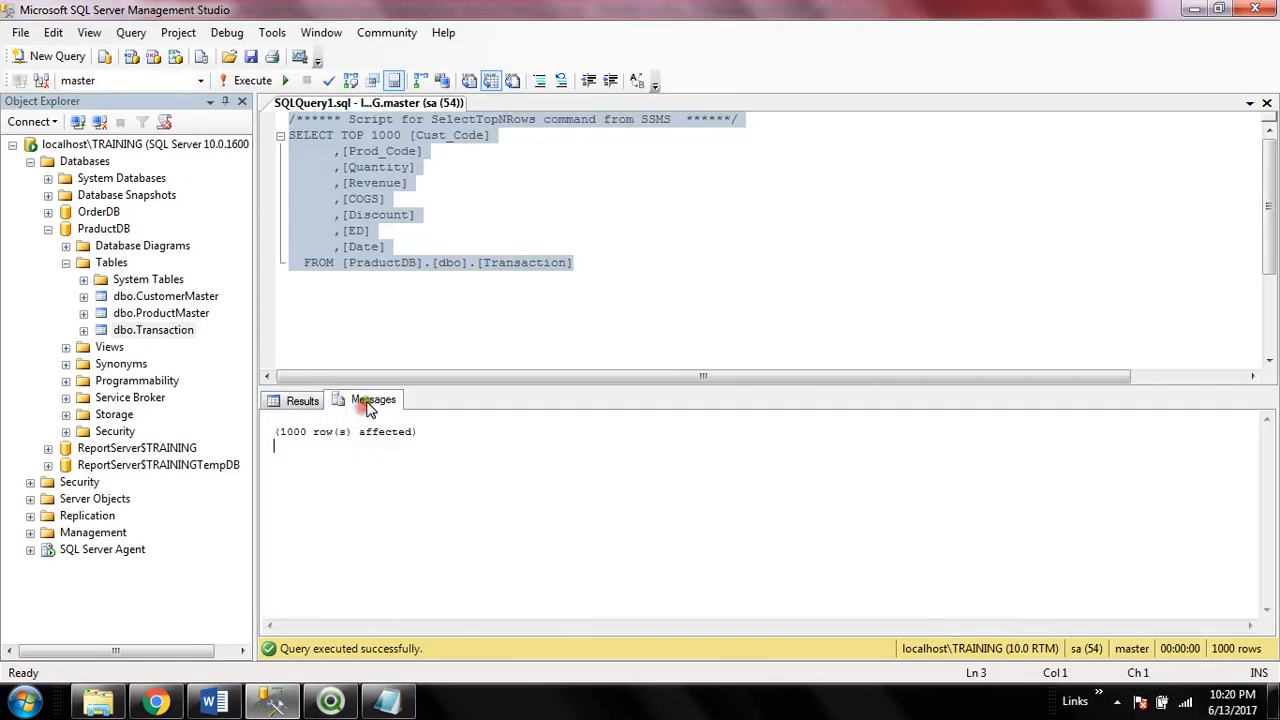
pyautogui.click(726, 262)
# Select the Date column in the results grid to review its values
pyautogui.click(300, 400)
pyautogui.click(790, 247)
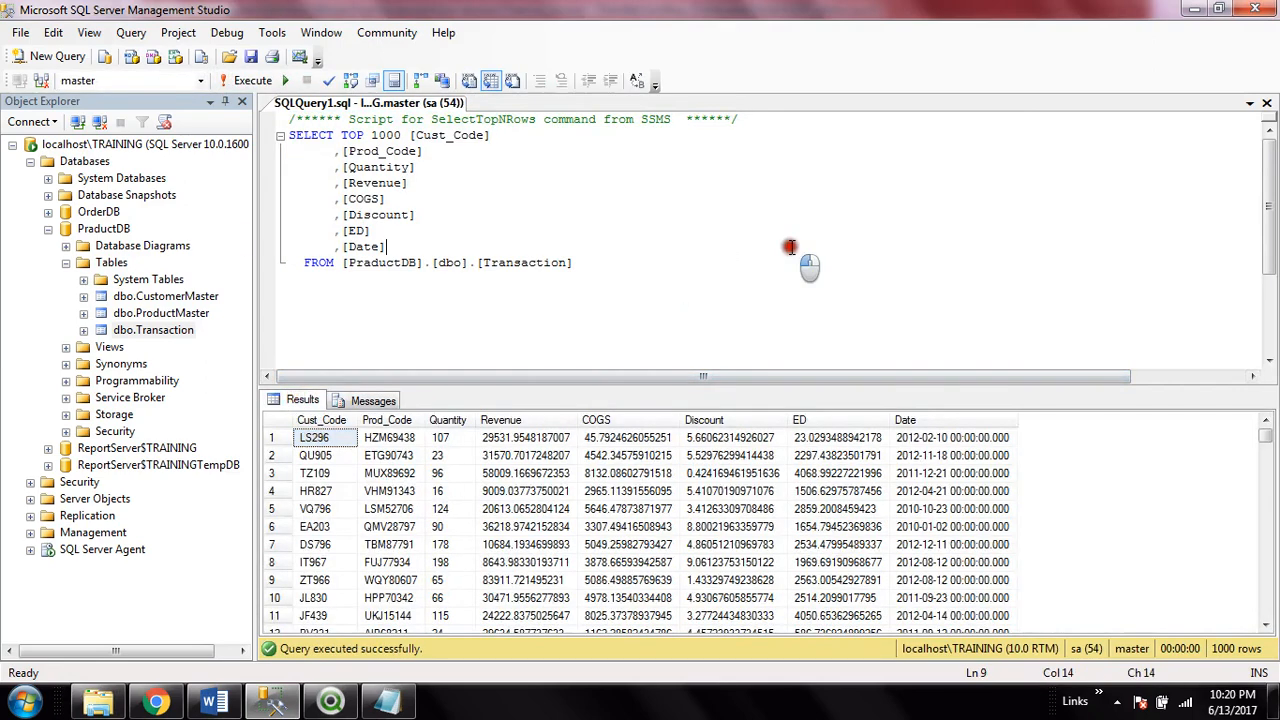
pyautogui.click(737, 270)
pyautogui.click(927, 419)
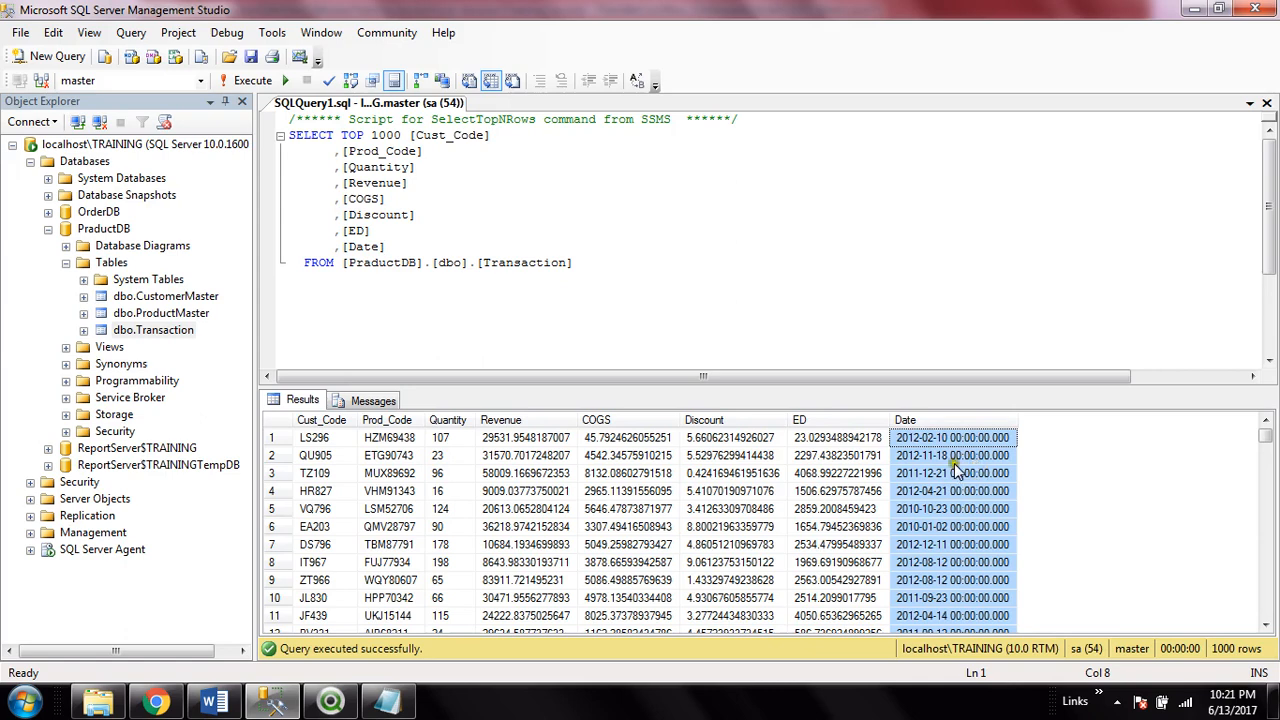
pyautogui.click(736, 252)
pyautogui.click(937, 421)
pyautogui.click(980, 322)
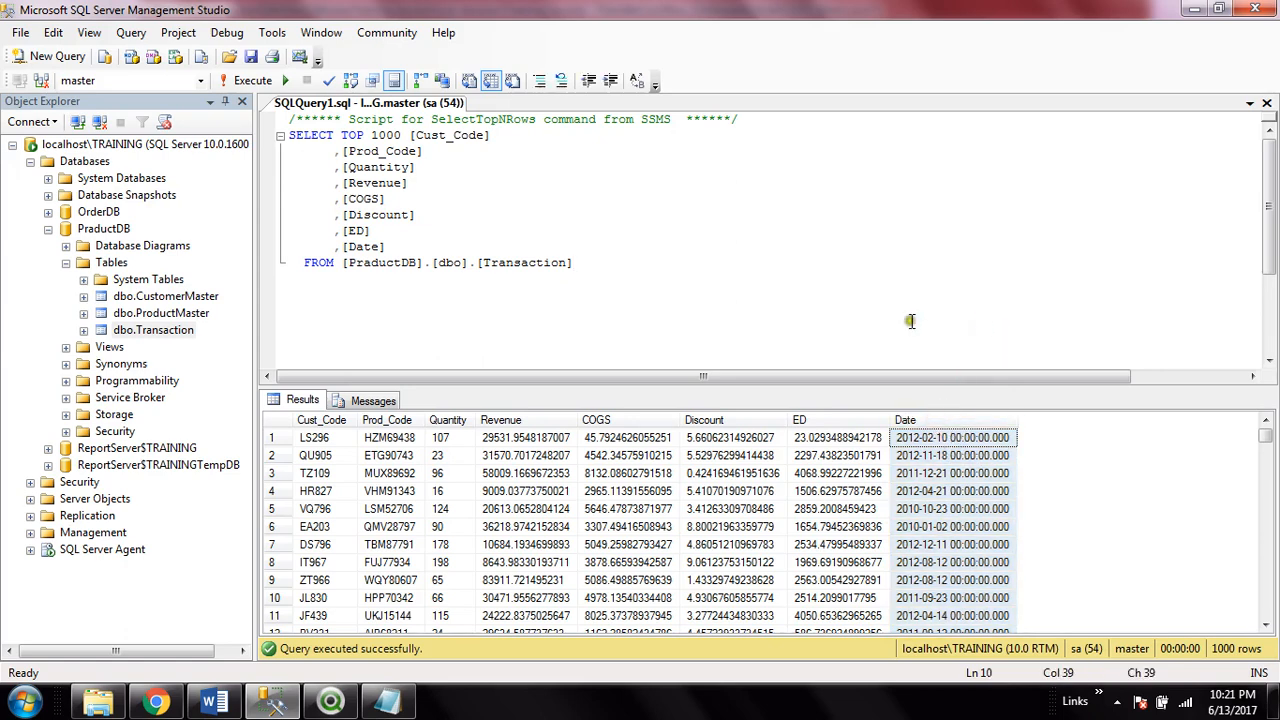
# Add blank lines after the commented Order_Details block at the end of the QlikView script
pyautogui.click(329, 704)
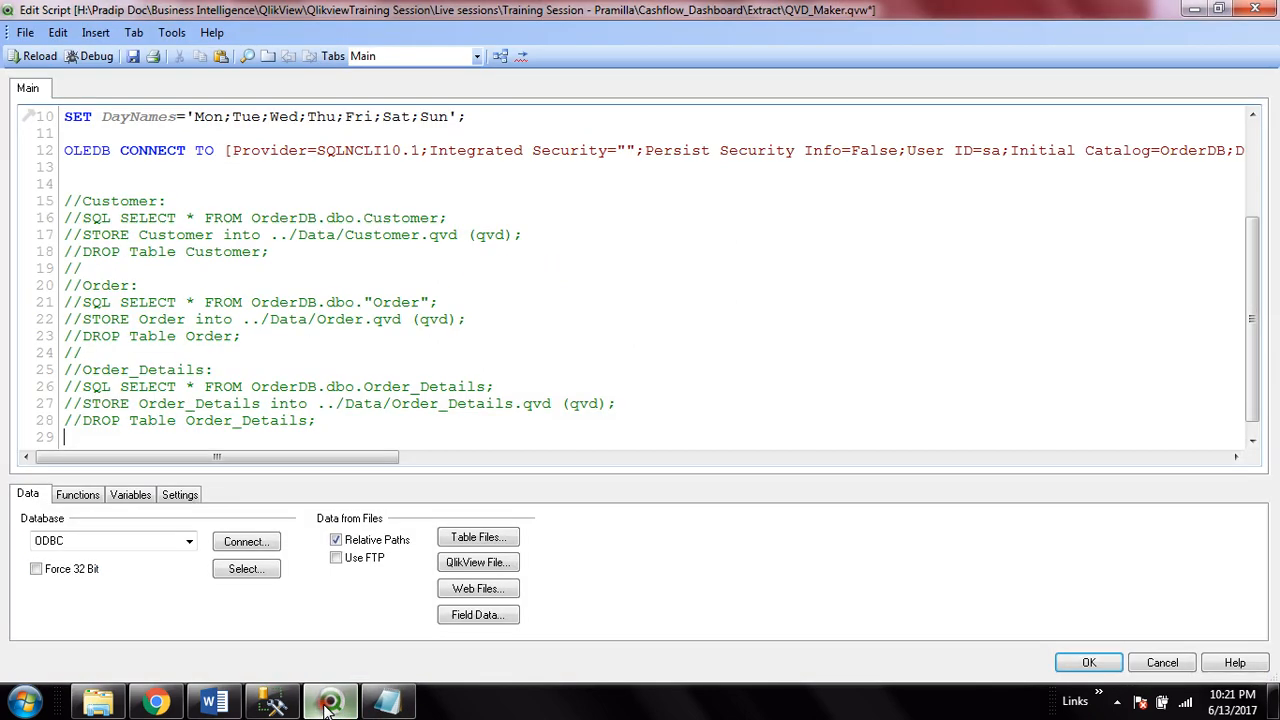
pyautogui.click(374, 437)
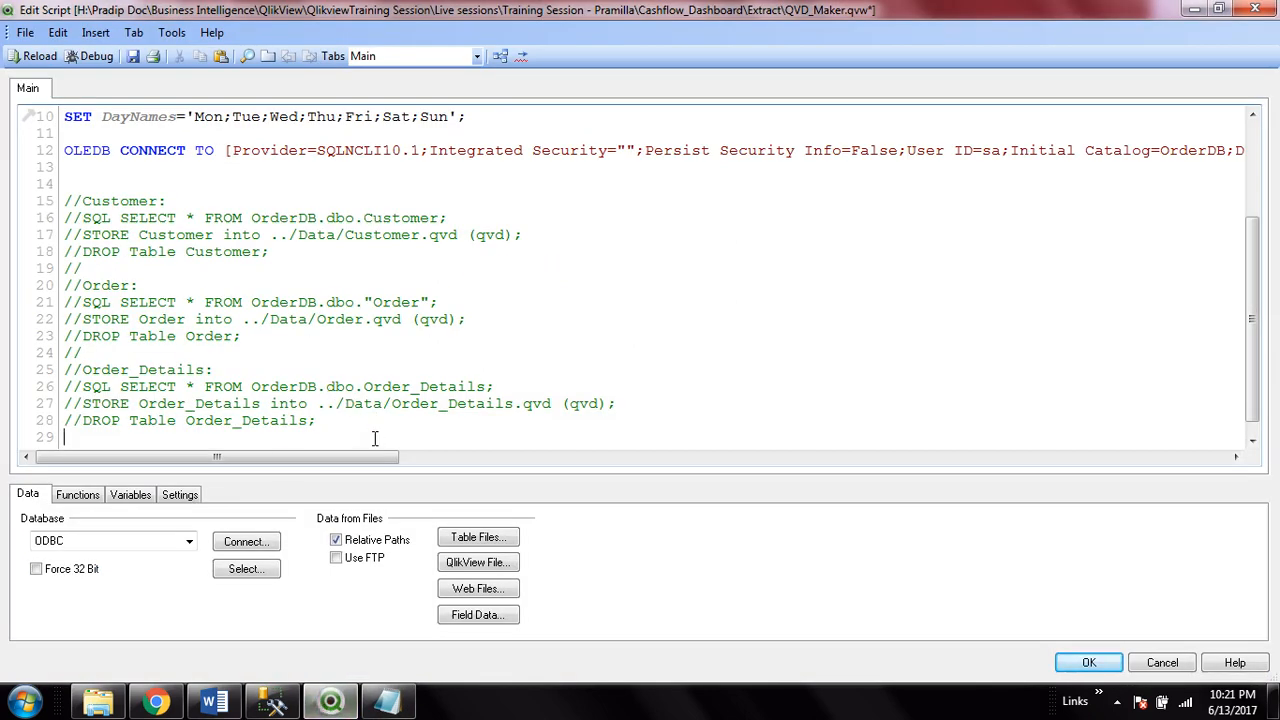
pyautogui.press('Return')
pyautogui.press('Return')
pyautogui.click(386, 419)
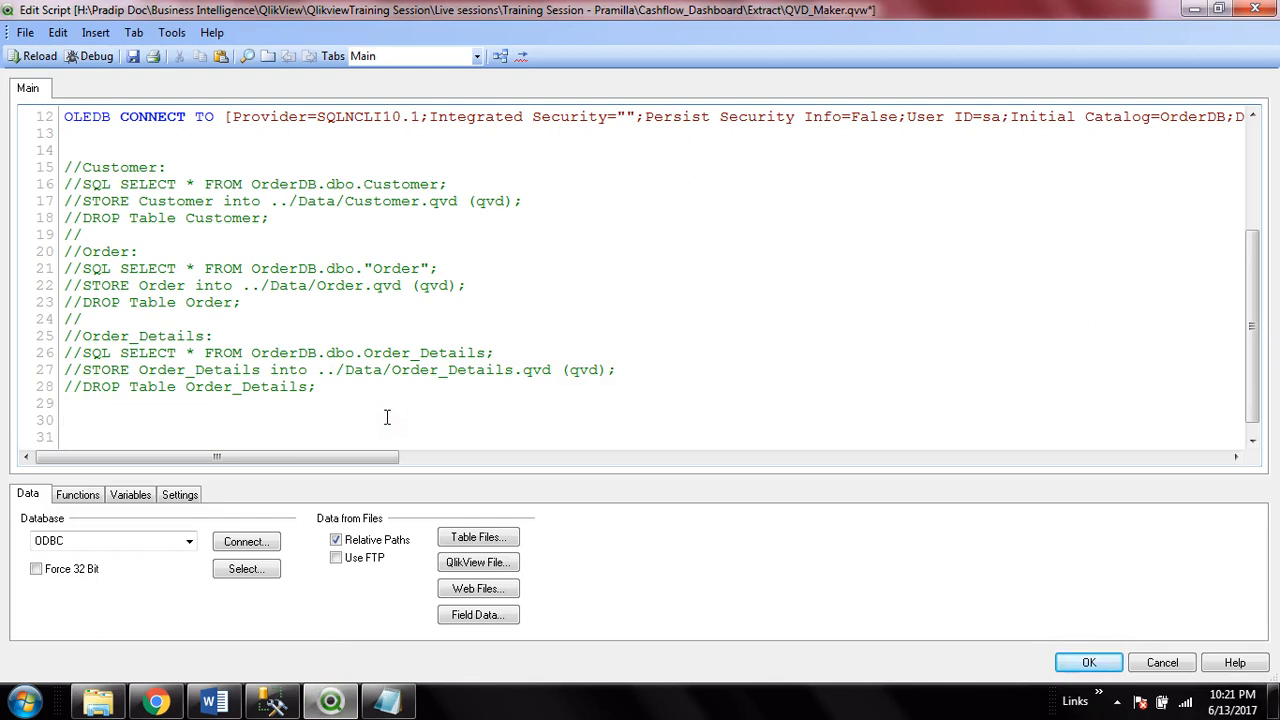
pyautogui.click(188, 541)
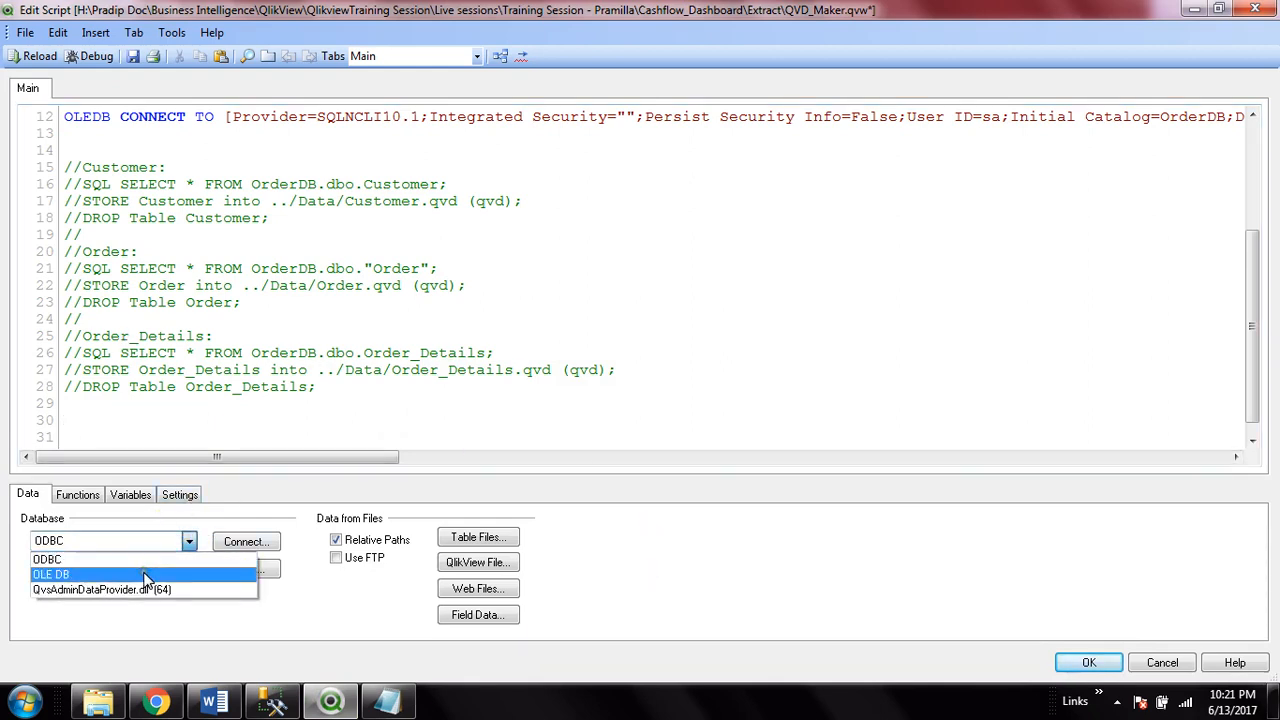
pyautogui.click(371, 434)
pyautogui.click(171, 417)
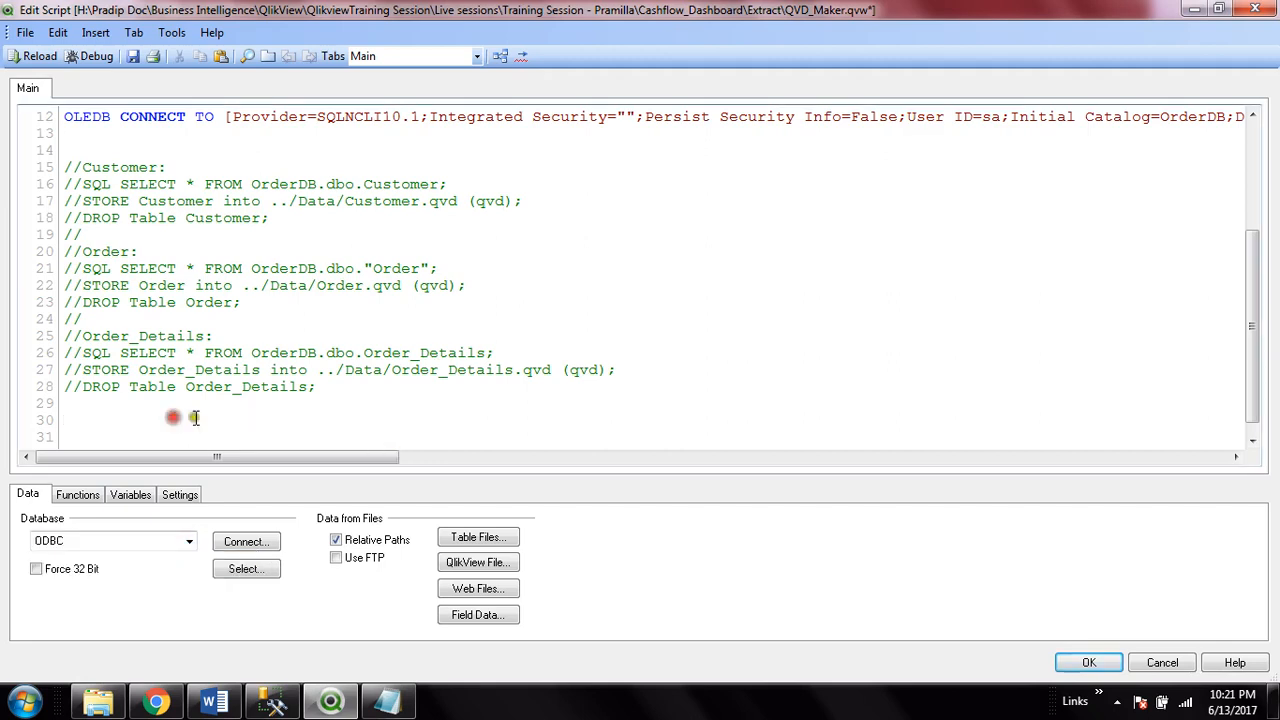
# Try an ODBC select with the SQL login, dismiss the read-failed error, then switch to OLE DB
pyautogui.click(248, 575)
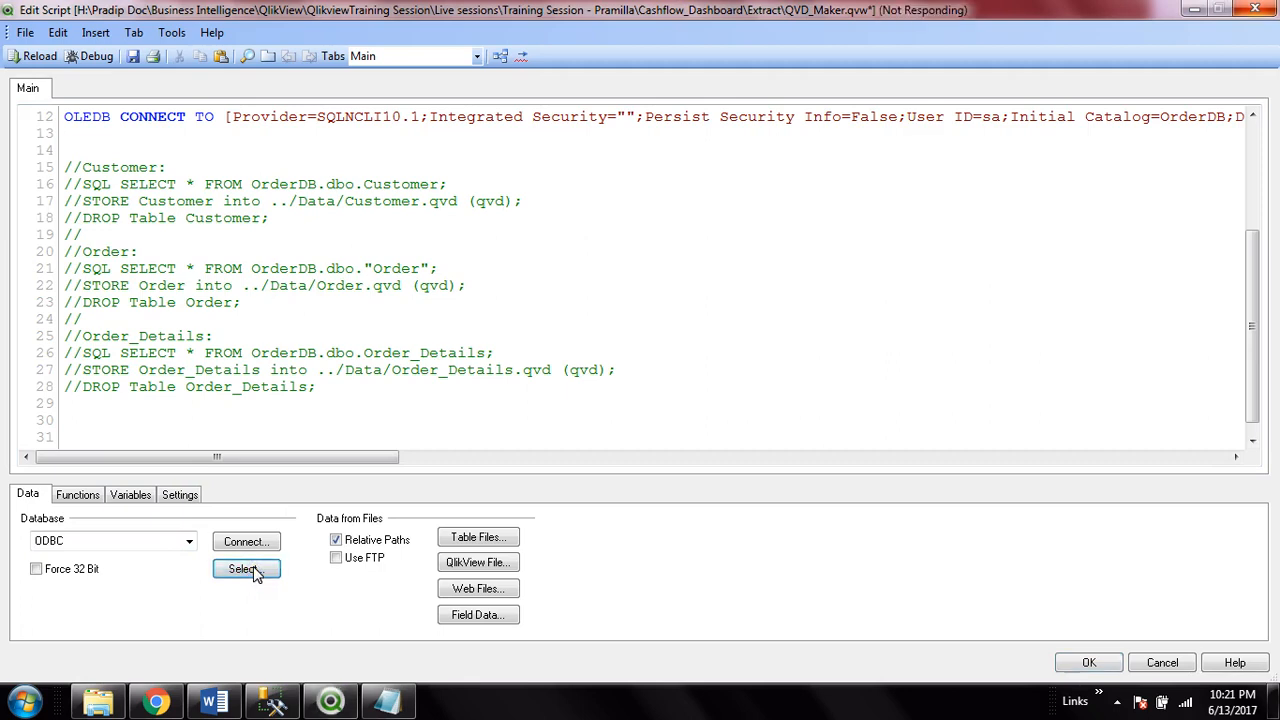
pyautogui.click(256, 225)
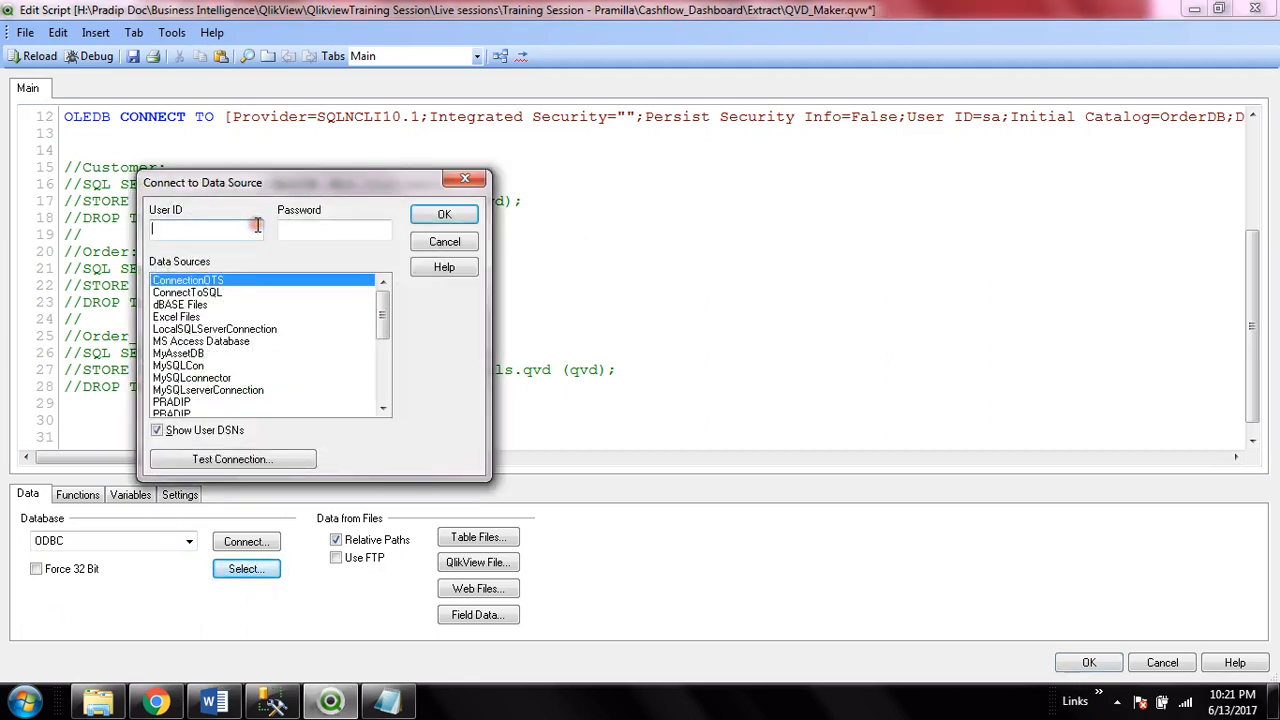
pyautogui.write('sa')
pyautogui.click(328, 232)
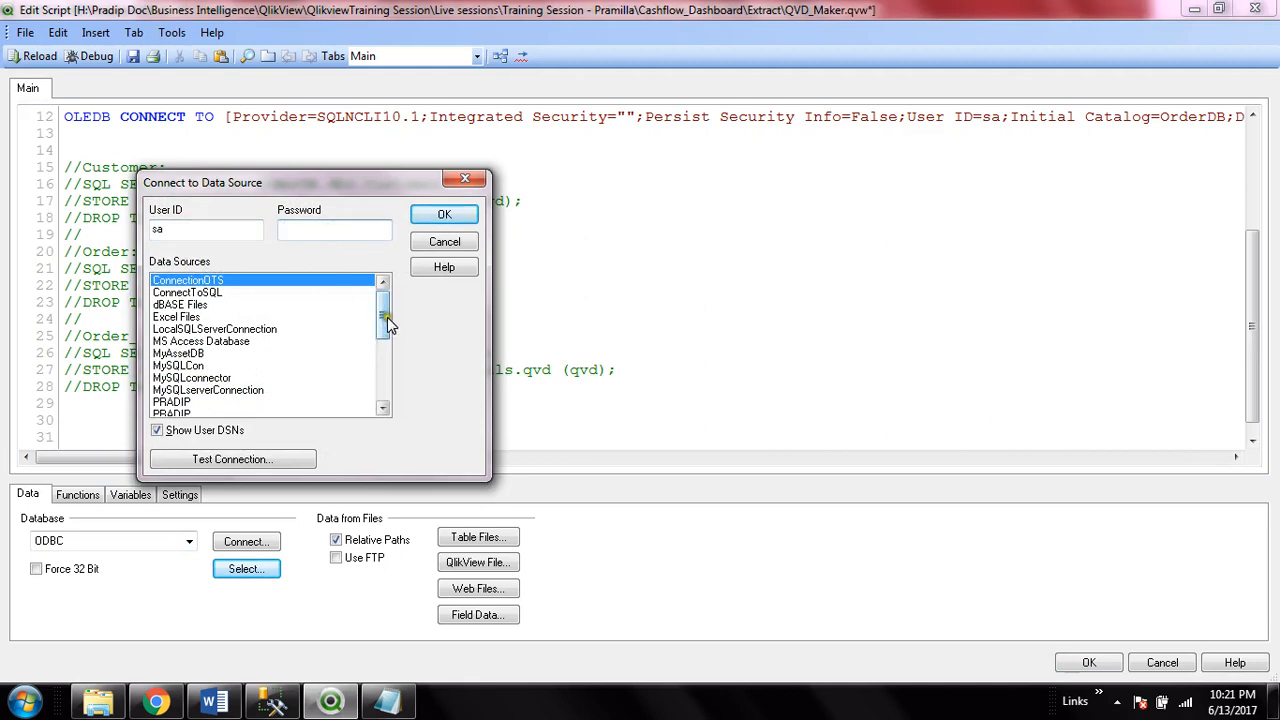
pyautogui.click(383, 317)
pyautogui.moveTo(385, 318); pyautogui.dragTo(368, 406)
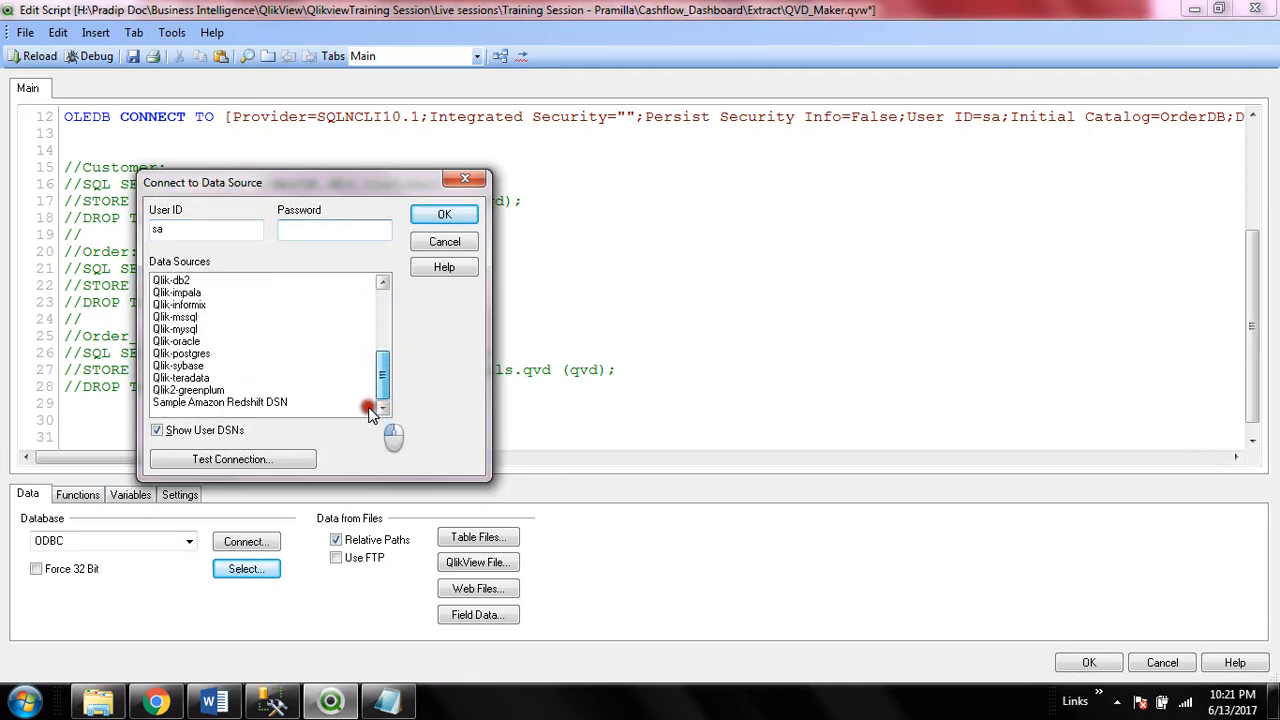
pyautogui.click(445, 242)
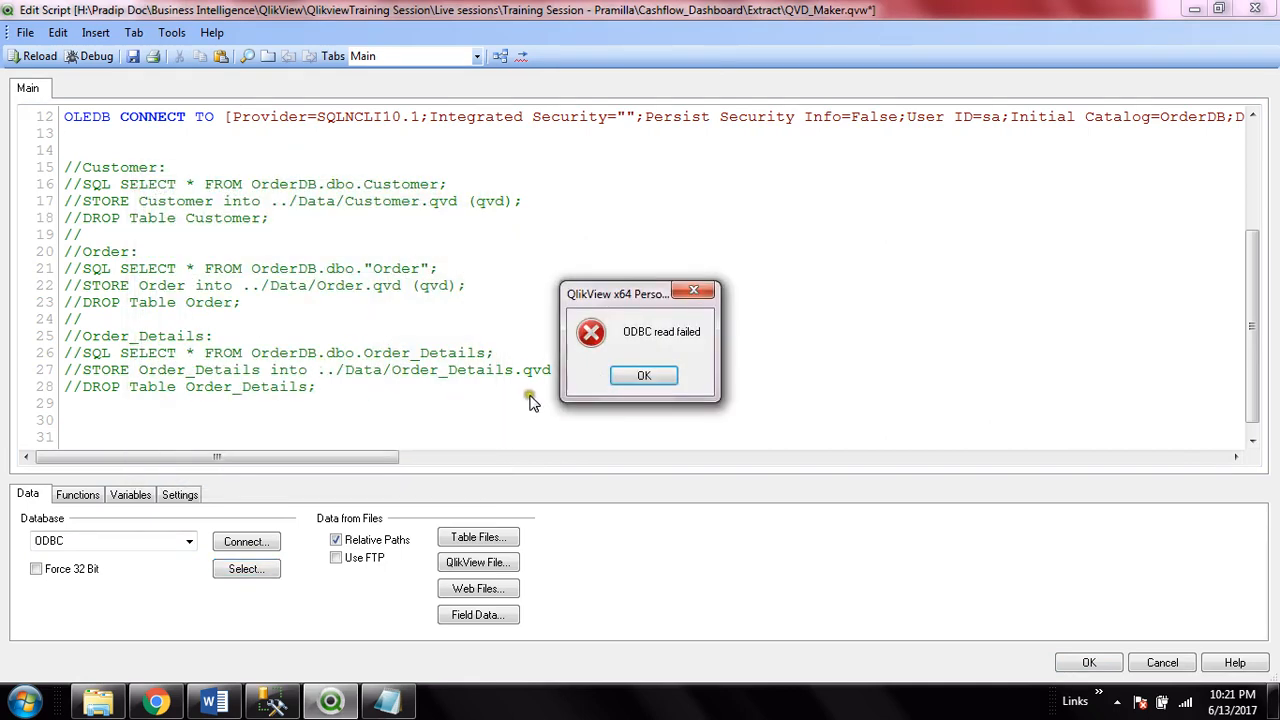
pyautogui.click(630, 382)
pyautogui.click(854, 535)
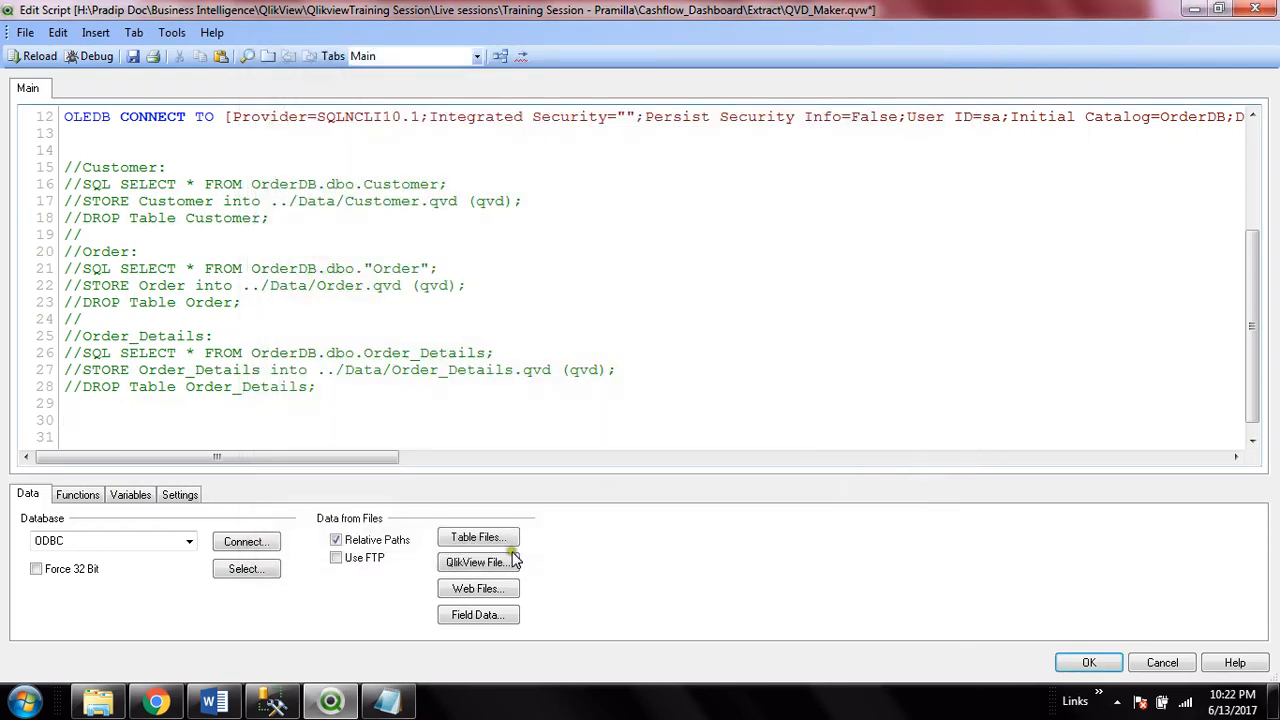
pyautogui.click(186, 541)
pyautogui.click(133, 574)
# Check the select builder's database list, keeping OrderDB, and close it
pyautogui.click(237, 571)
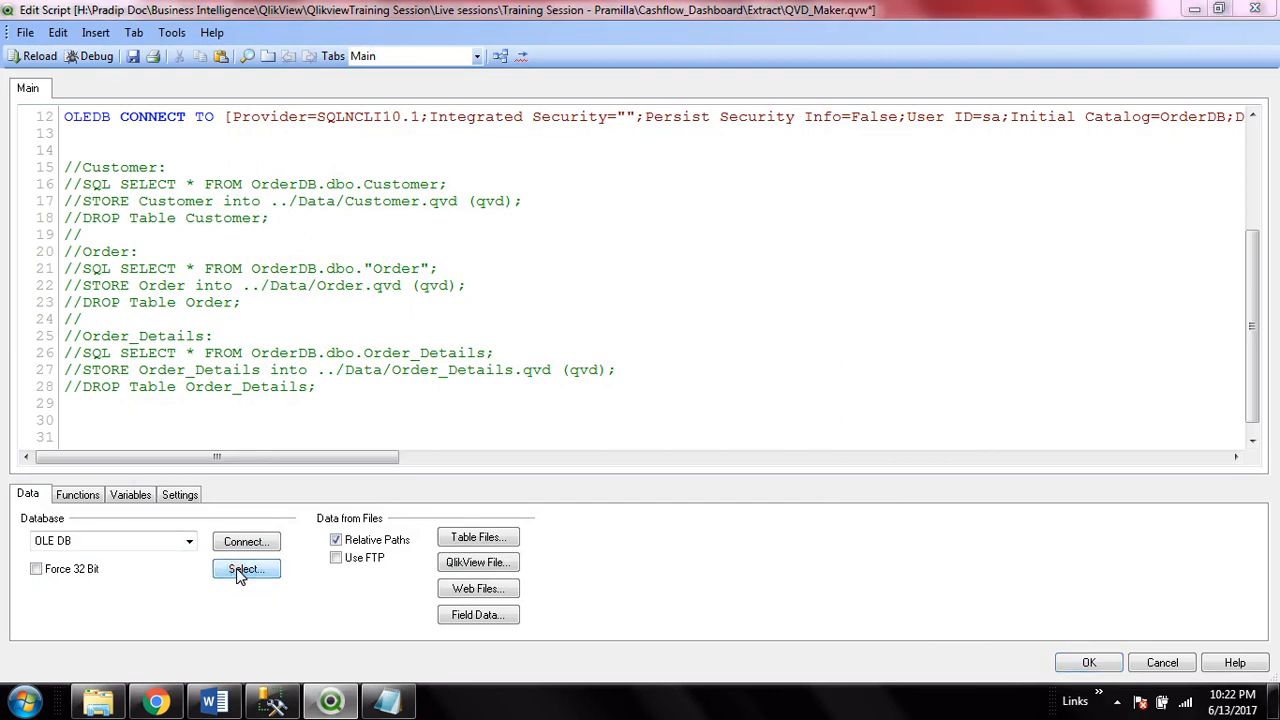
pyautogui.click(240, 570)
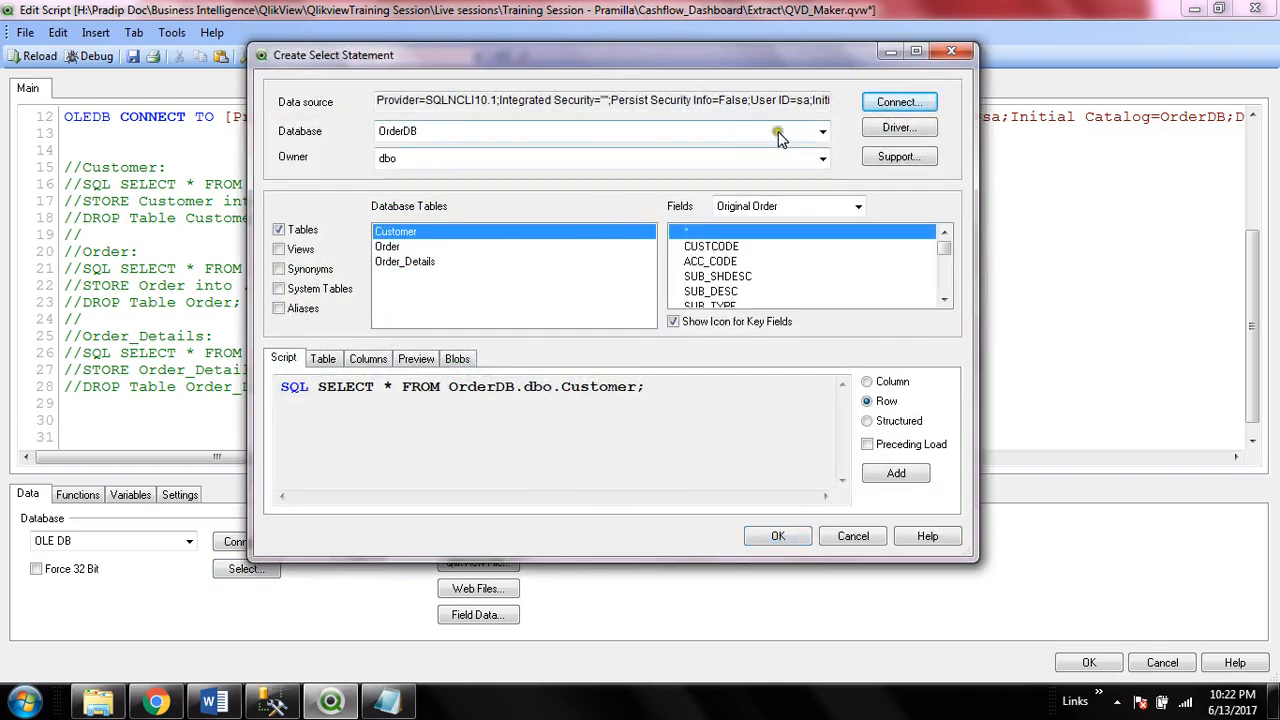
pyautogui.click(822, 131)
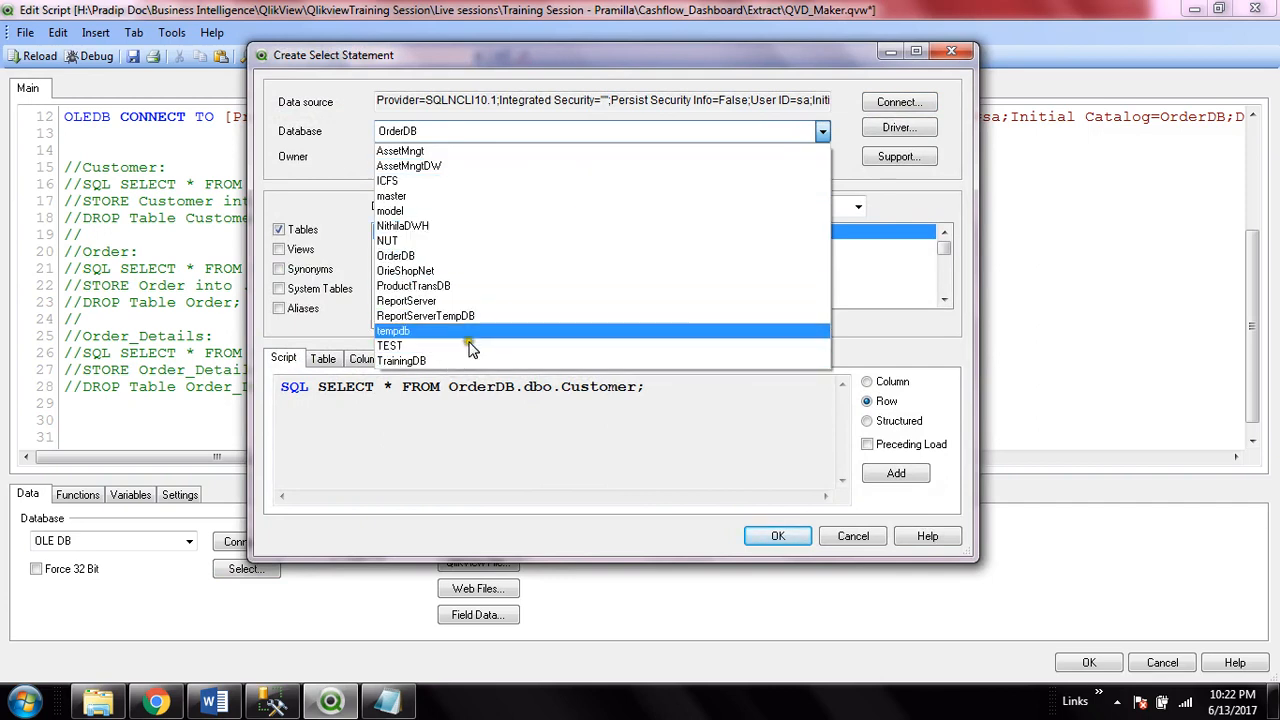
pyautogui.click(896, 178)
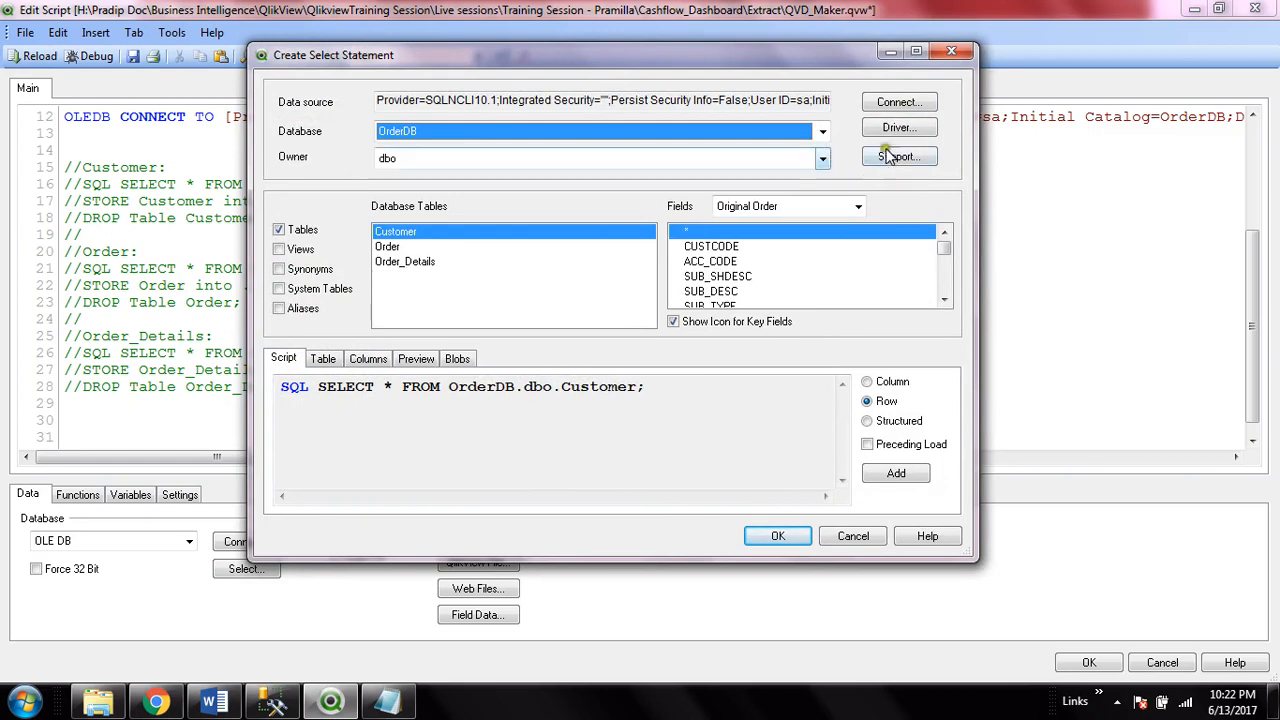
pyautogui.click(951, 50)
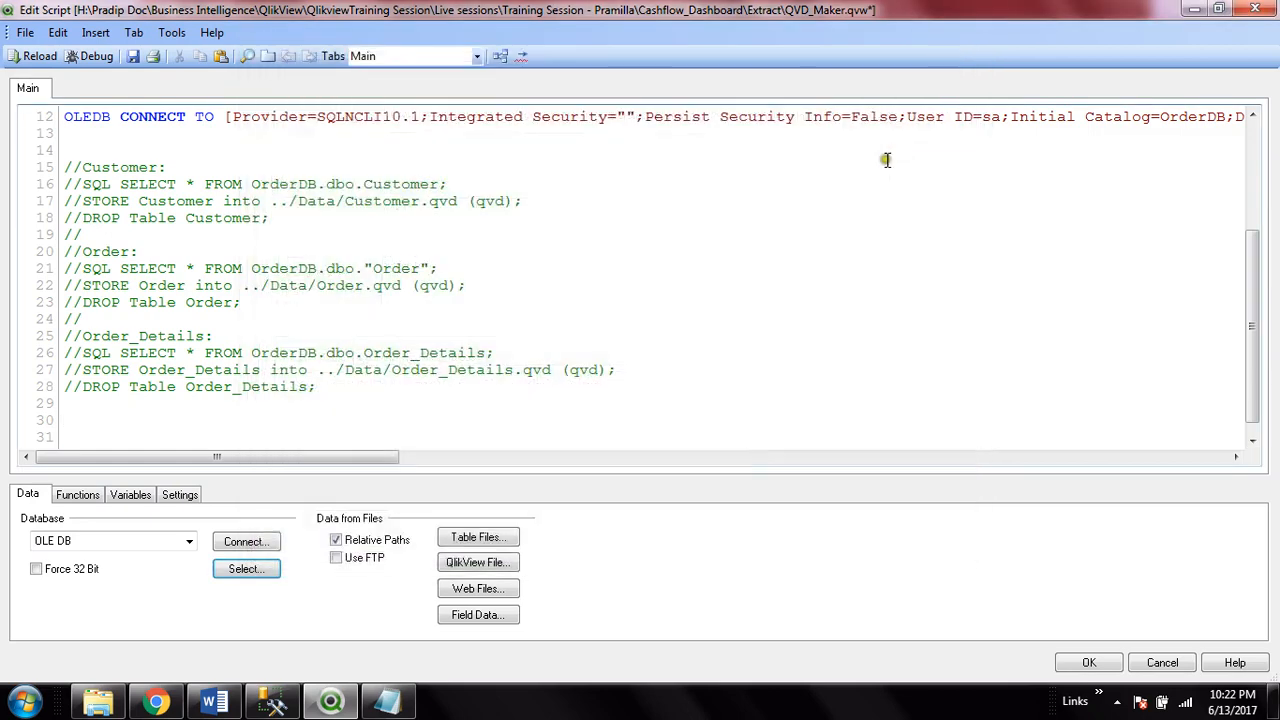
pyautogui.click(585, 181)
# Delete the old OLEDB CONNECT line on line 12
pyautogui.click(211, 131)
pyautogui.hotkey('shift', 'Up')
pyautogui.press('Delete')
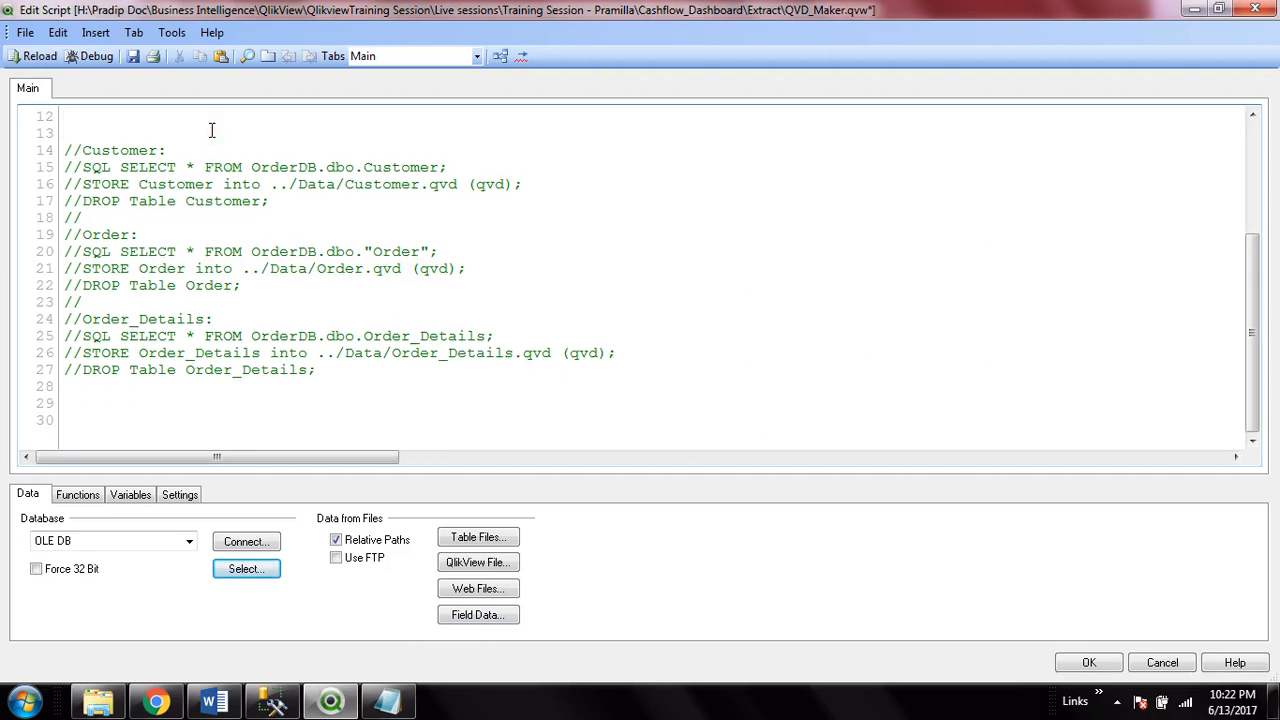
# Start a new connection using SQL Server Native Client 10.0, then look up the localhost server in SSMS
pyautogui.click(257, 549)
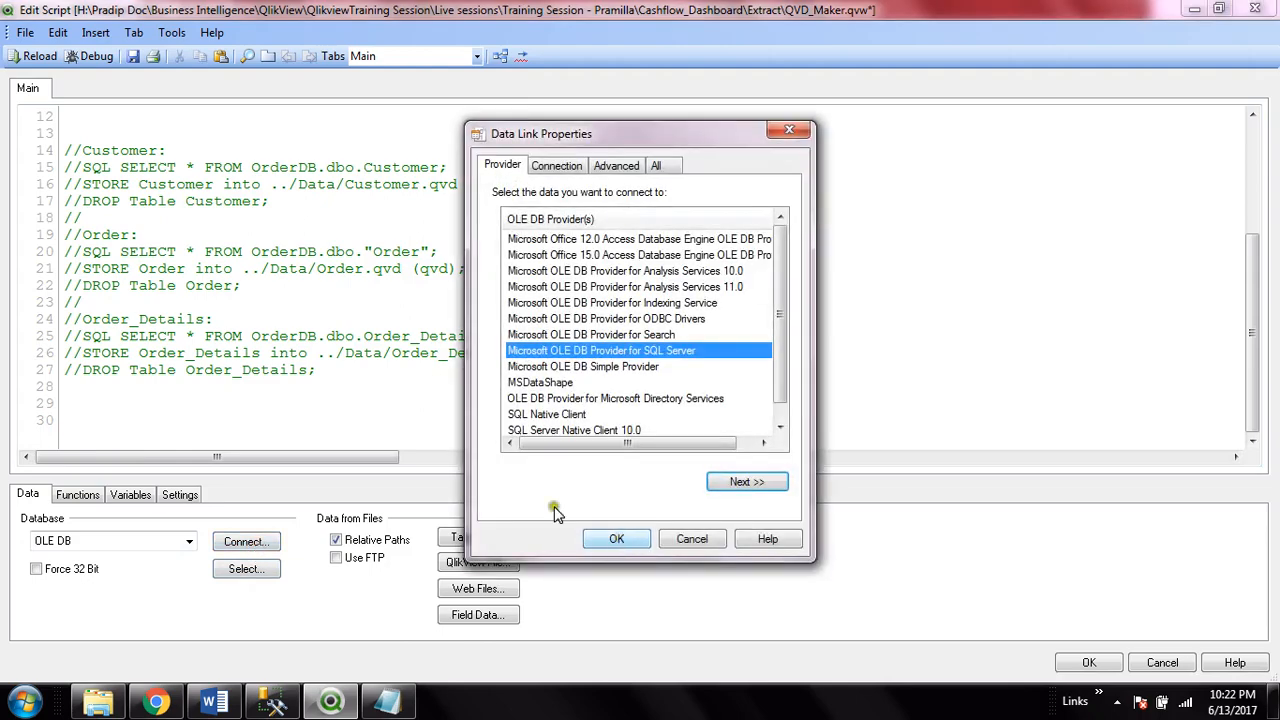
pyautogui.moveTo(770, 292); pyautogui.dragTo(795, 340)
pyautogui.click(622, 414)
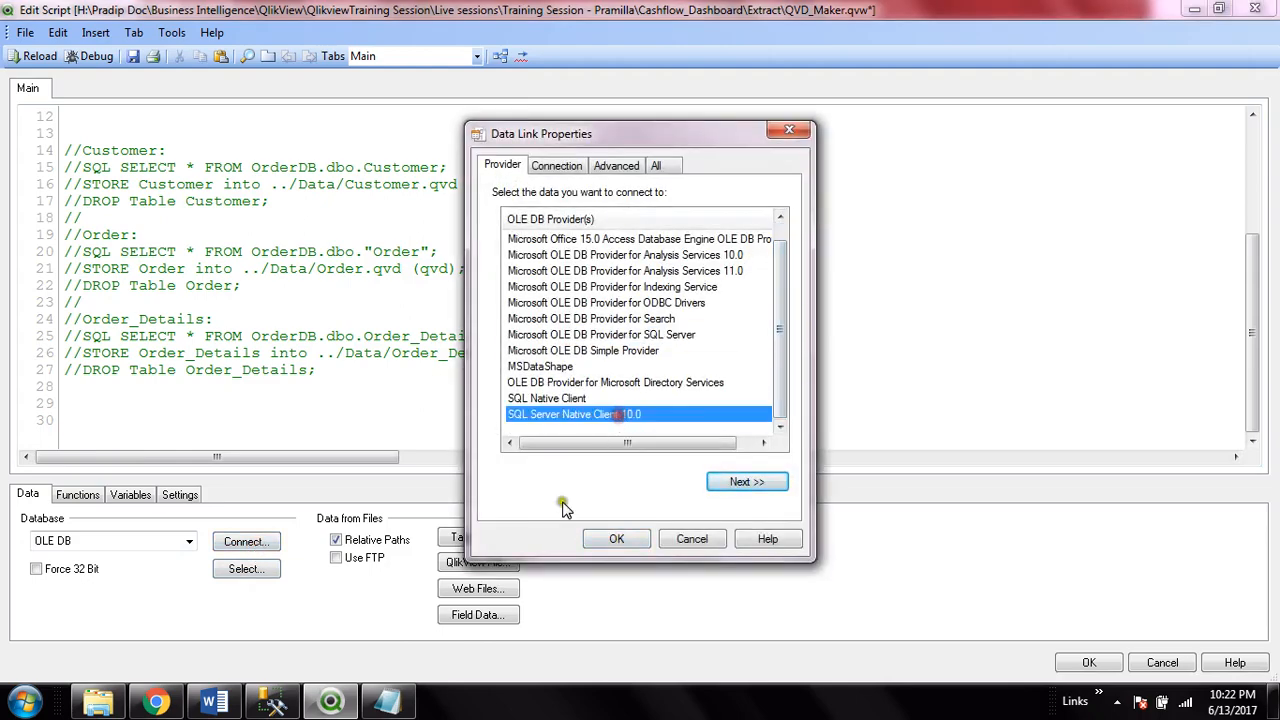
pyautogui.click(748, 484)
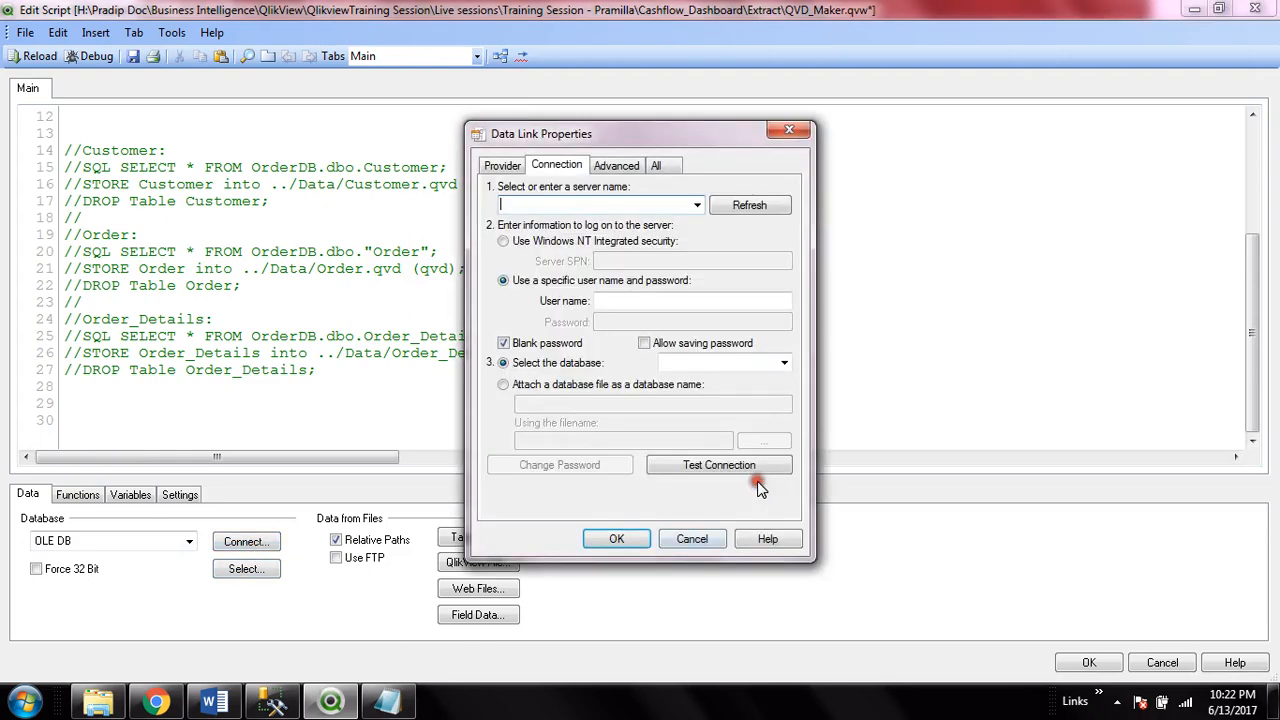
pyautogui.click(328, 703)
pyautogui.rightClick(105, 144)
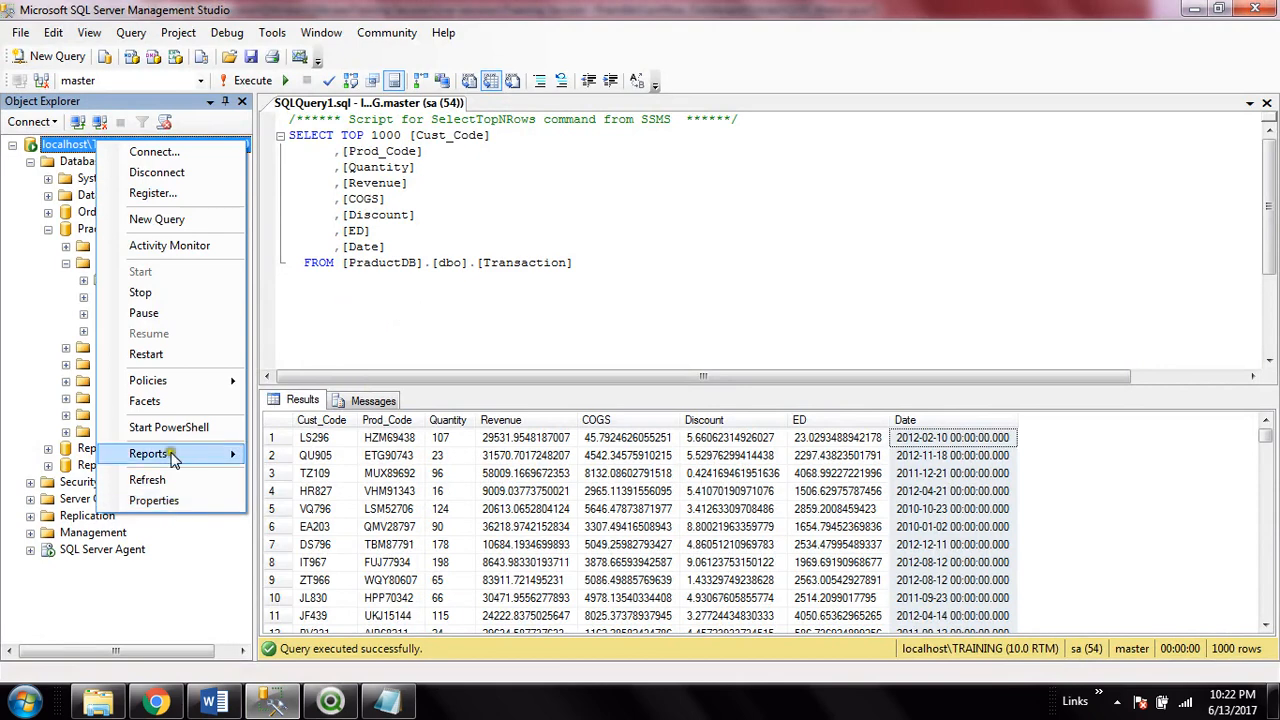
# Copy the server instance name from SSMS server properties into QlikView's Data Link Properties
pyautogui.click(152, 500)
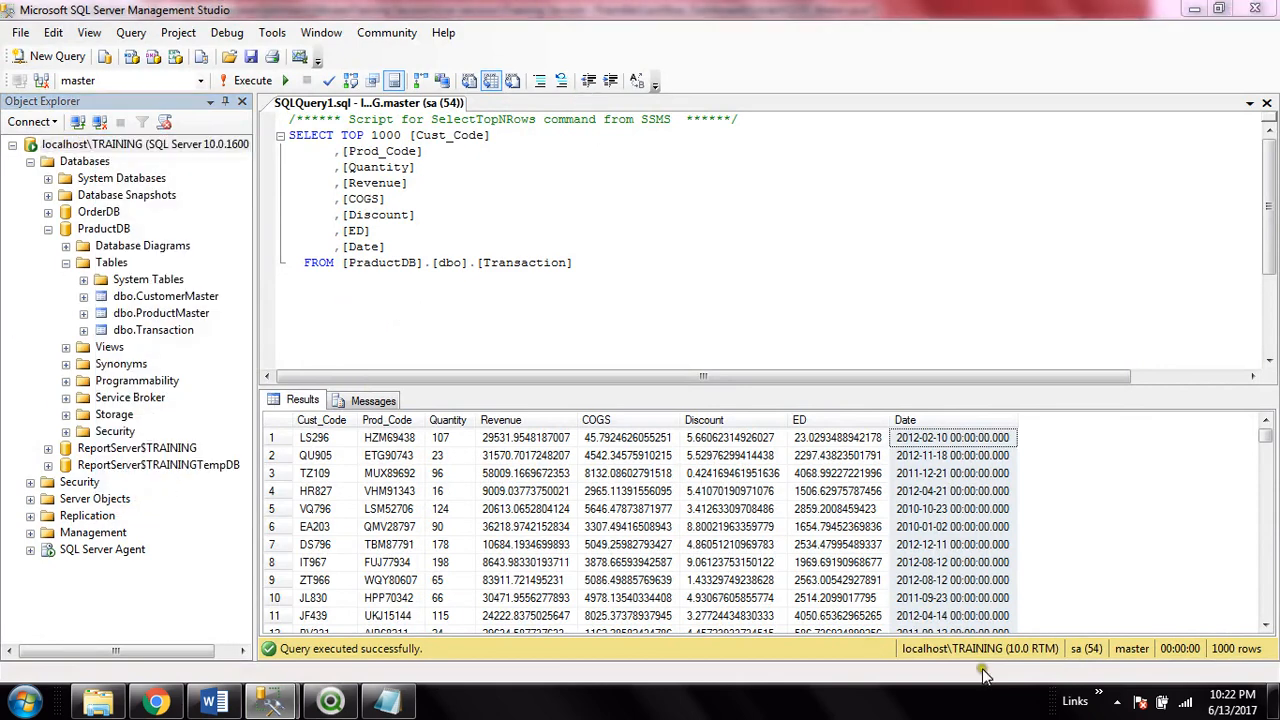
pyautogui.click(836, 163)
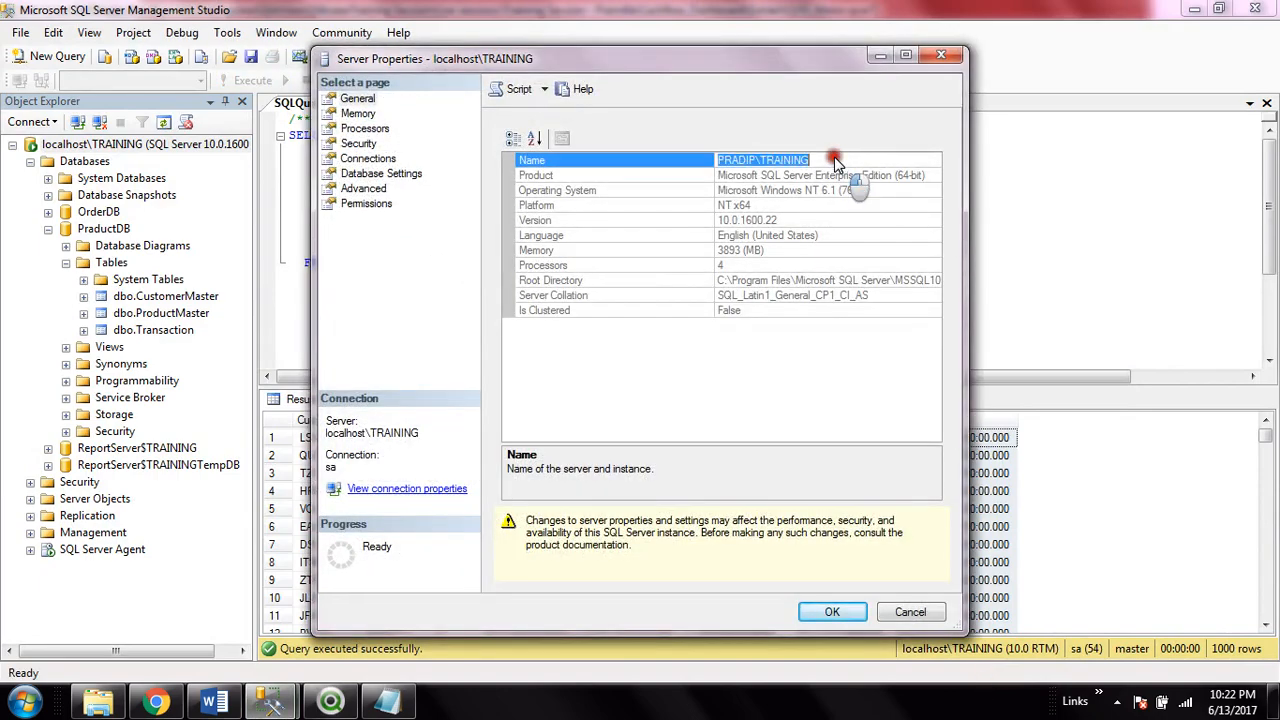
pyautogui.click(910, 612)
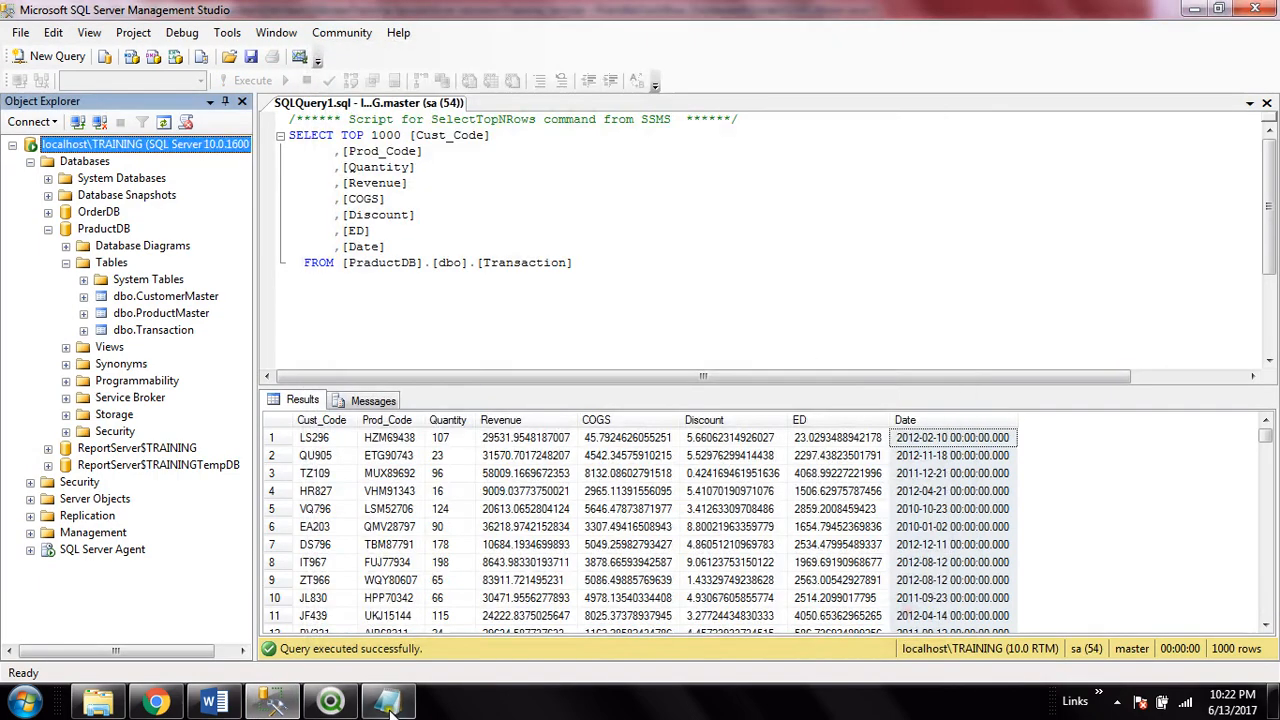
pyautogui.click(330, 703)
pyautogui.write('PRADIP\\TRAINING')
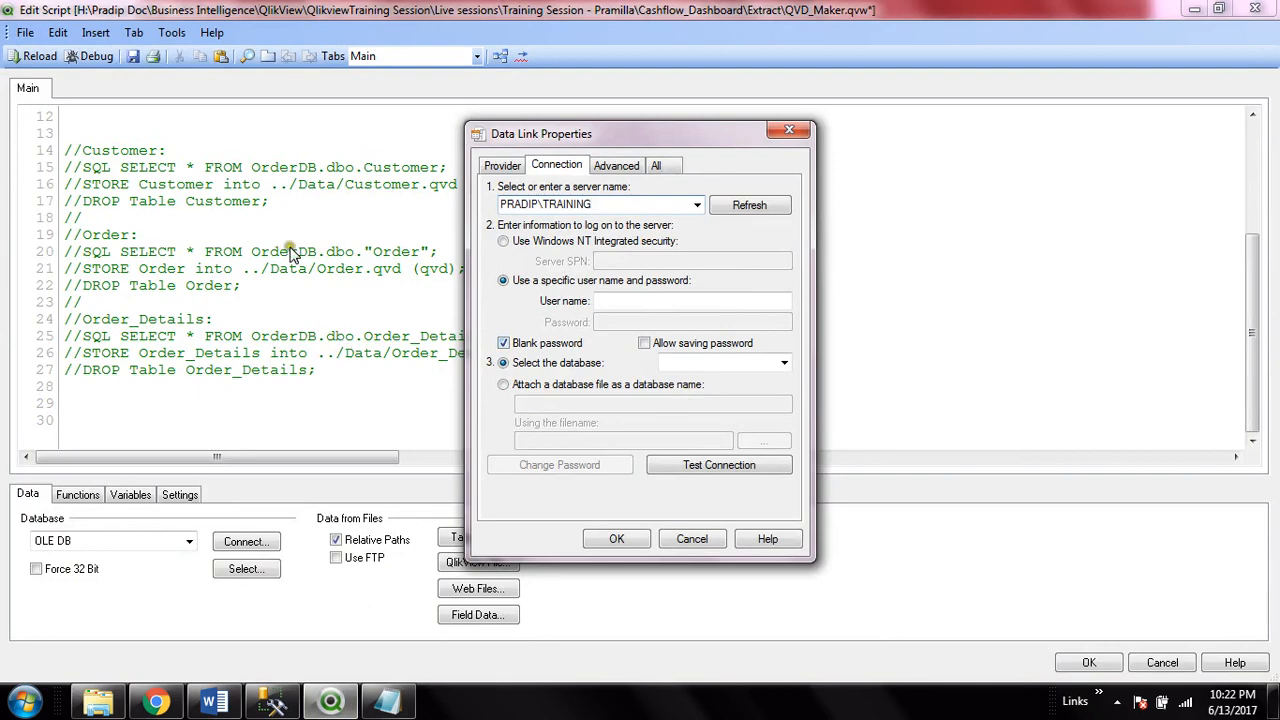
# Enter the SQL login name and password, test the connection, and choose ProductDB as the database
pyautogui.click(622, 301)
pyautogui.write('sa')
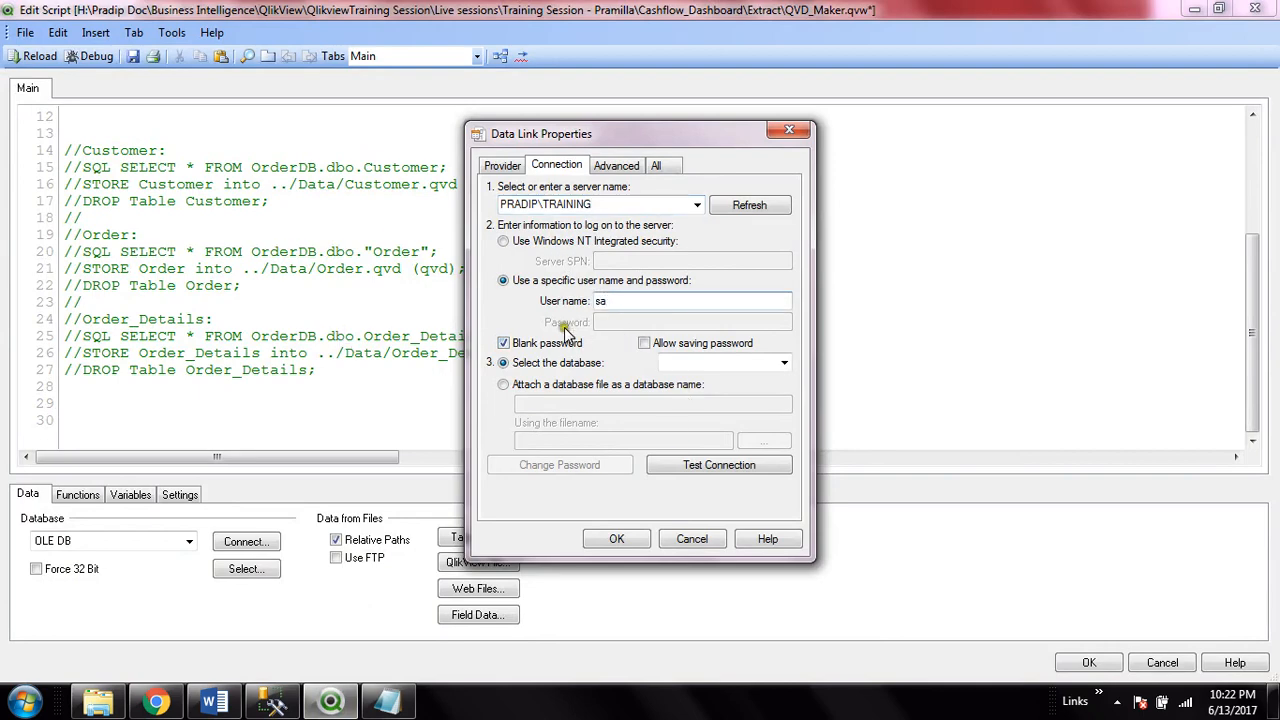
pyautogui.click(530, 343)
pyautogui.click(642, 318)
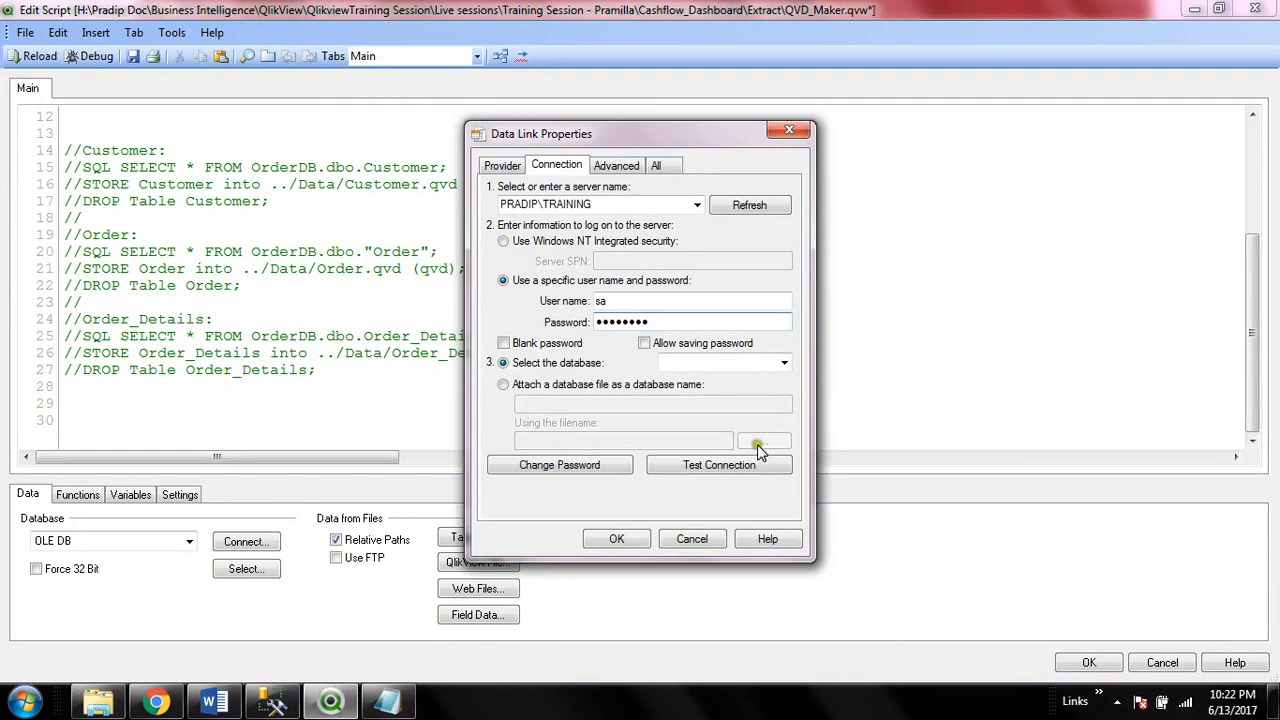
pyautogui.click(700, 468)
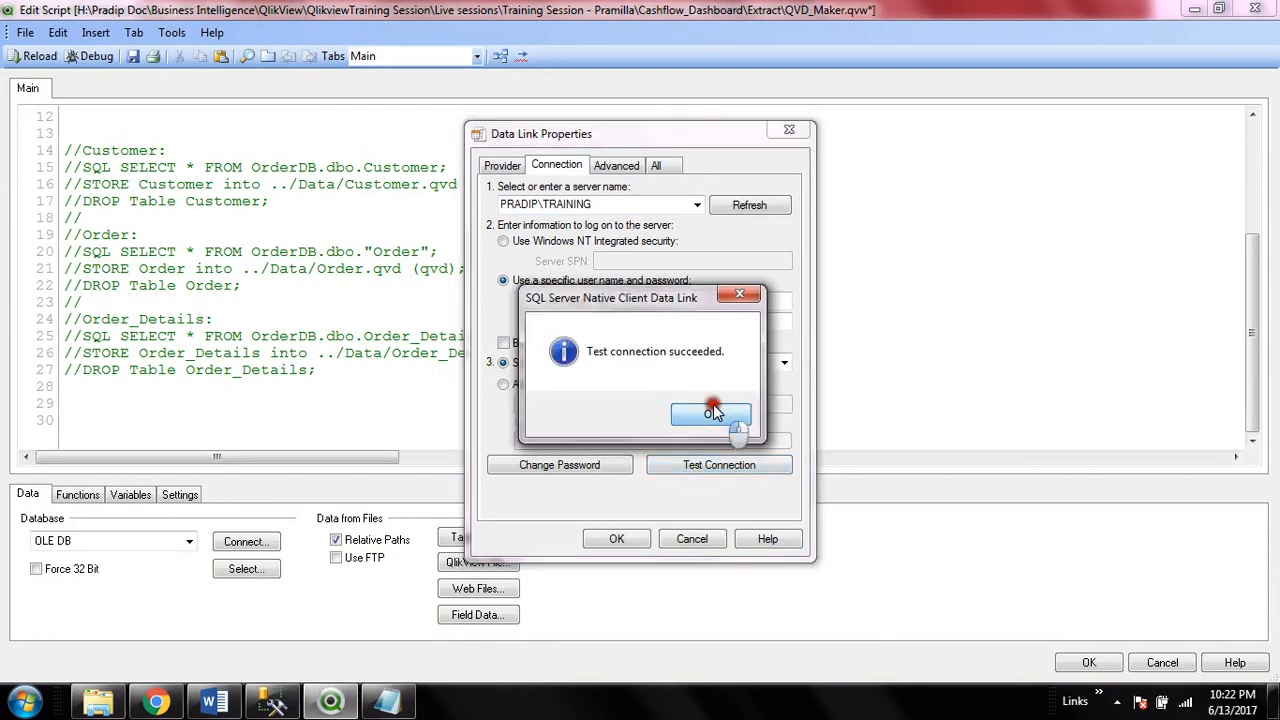
pyautogui.click(712, 412)
pyautogui.click(784, 362)
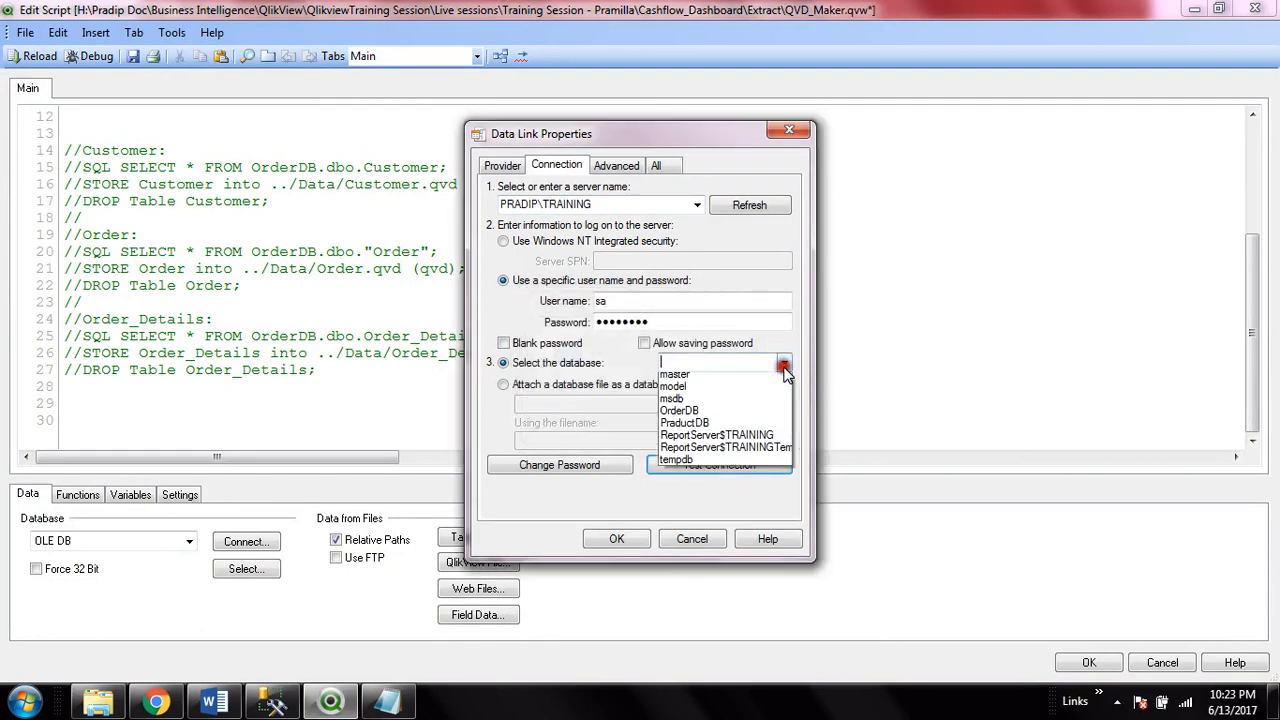
pyautogui.click(703, 428)
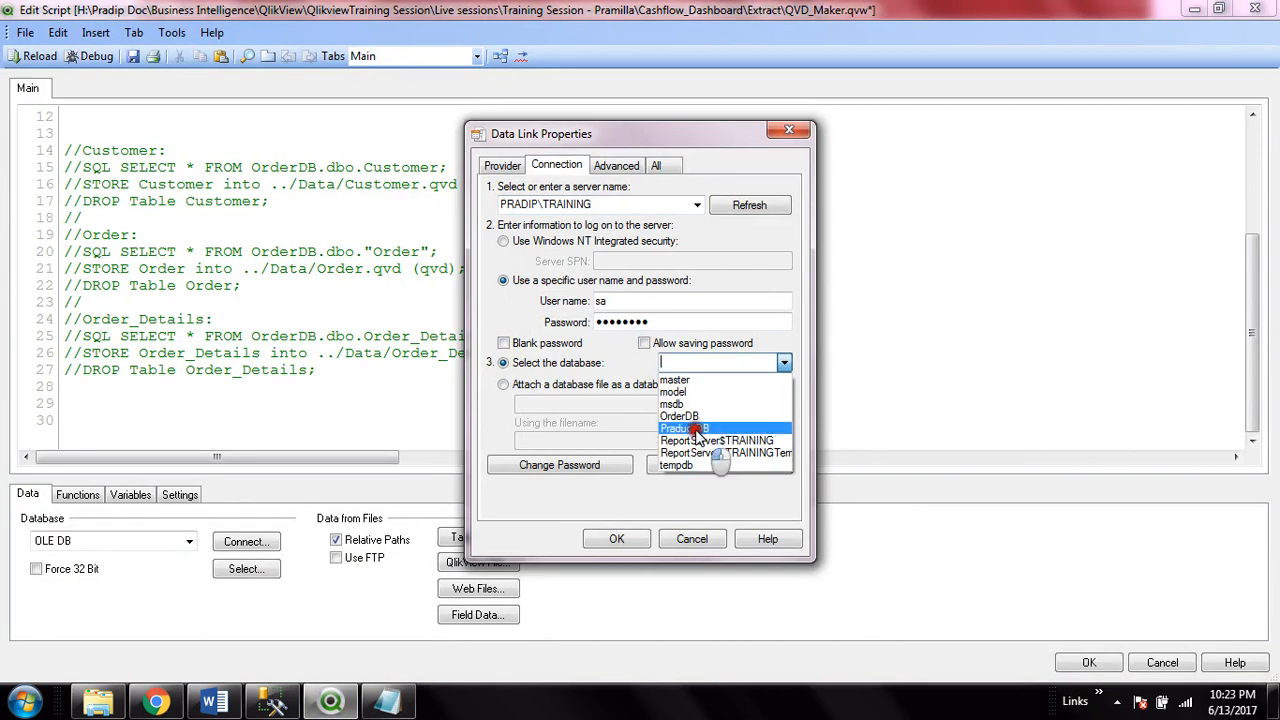
pyautogui.click(703, 428)
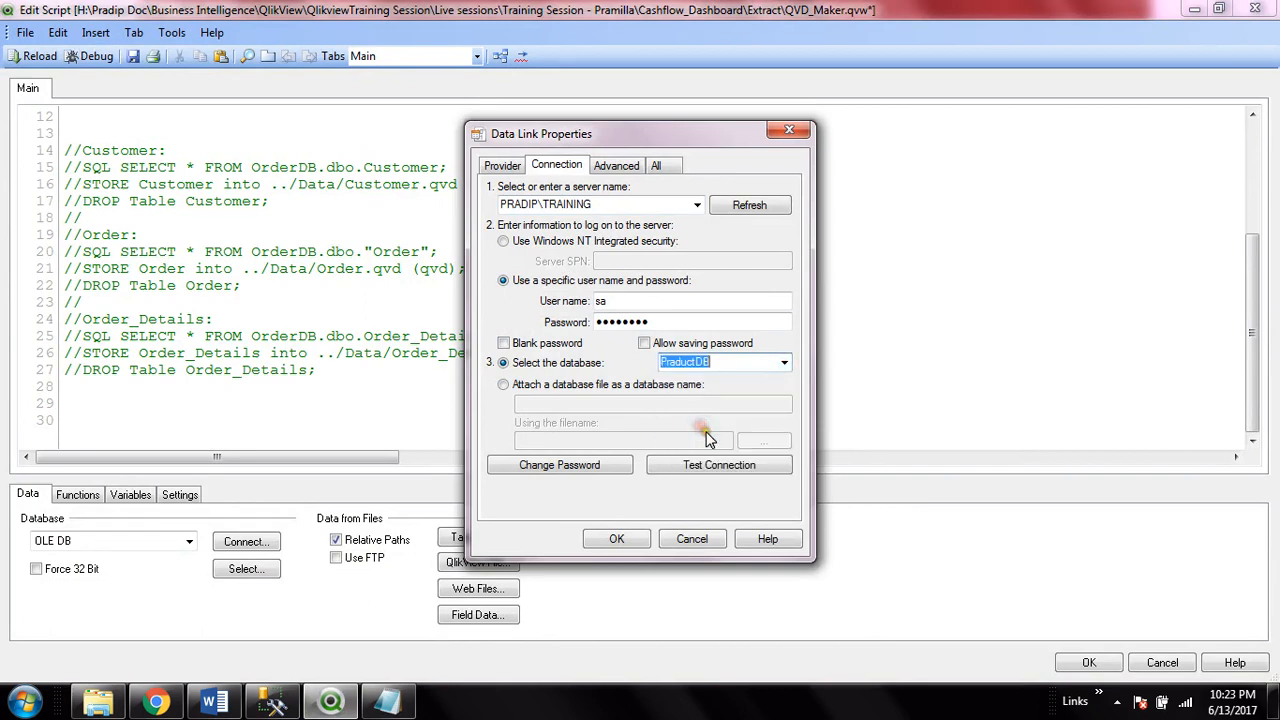
pyautogui.click(616, 539)
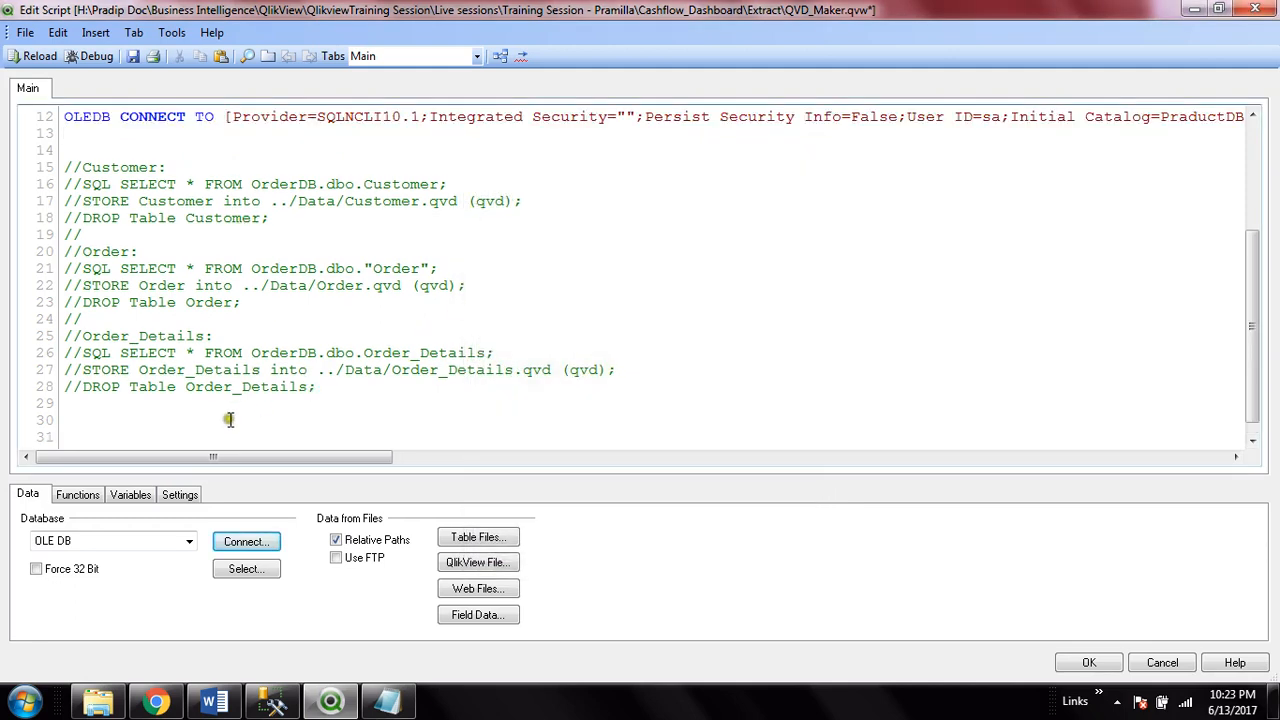
# Insert a SELECT from the Transaction table and paste the Order_Details STORE/DROP lines beneath it
pyautogui.click(248, 569)
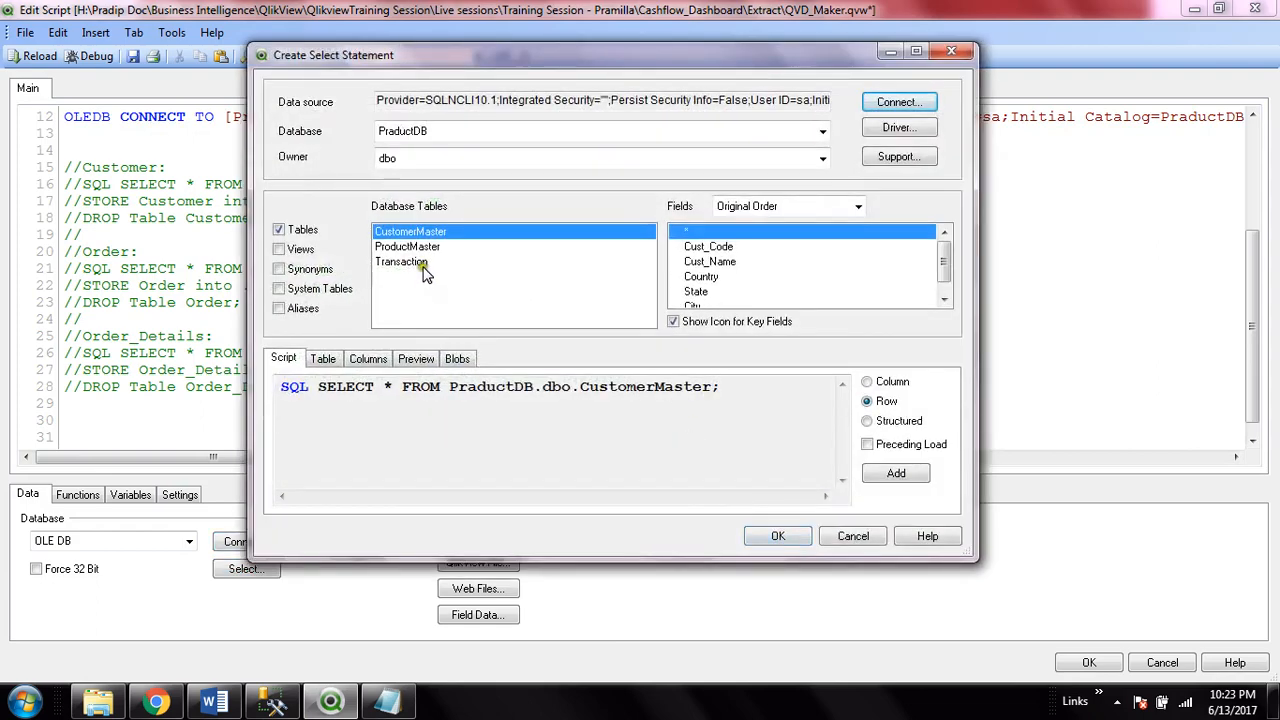
pyautogui.click(420, 264)
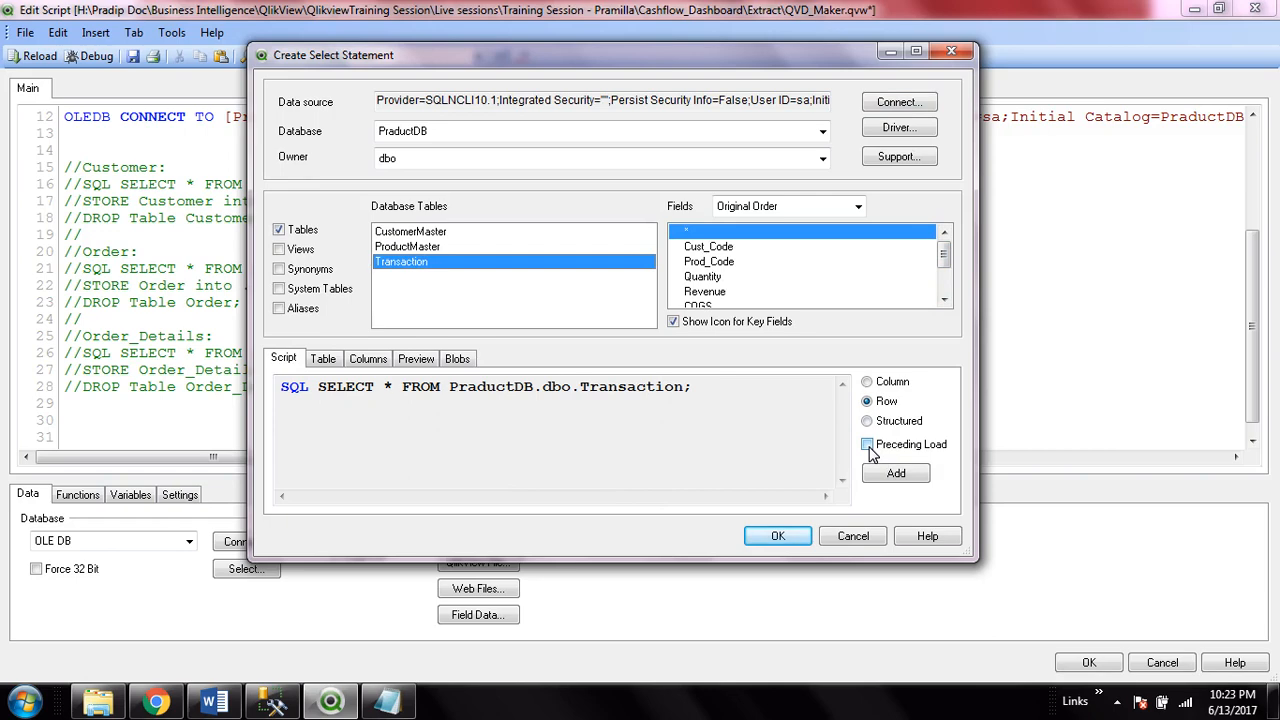
pyautogui.click(778, 537)
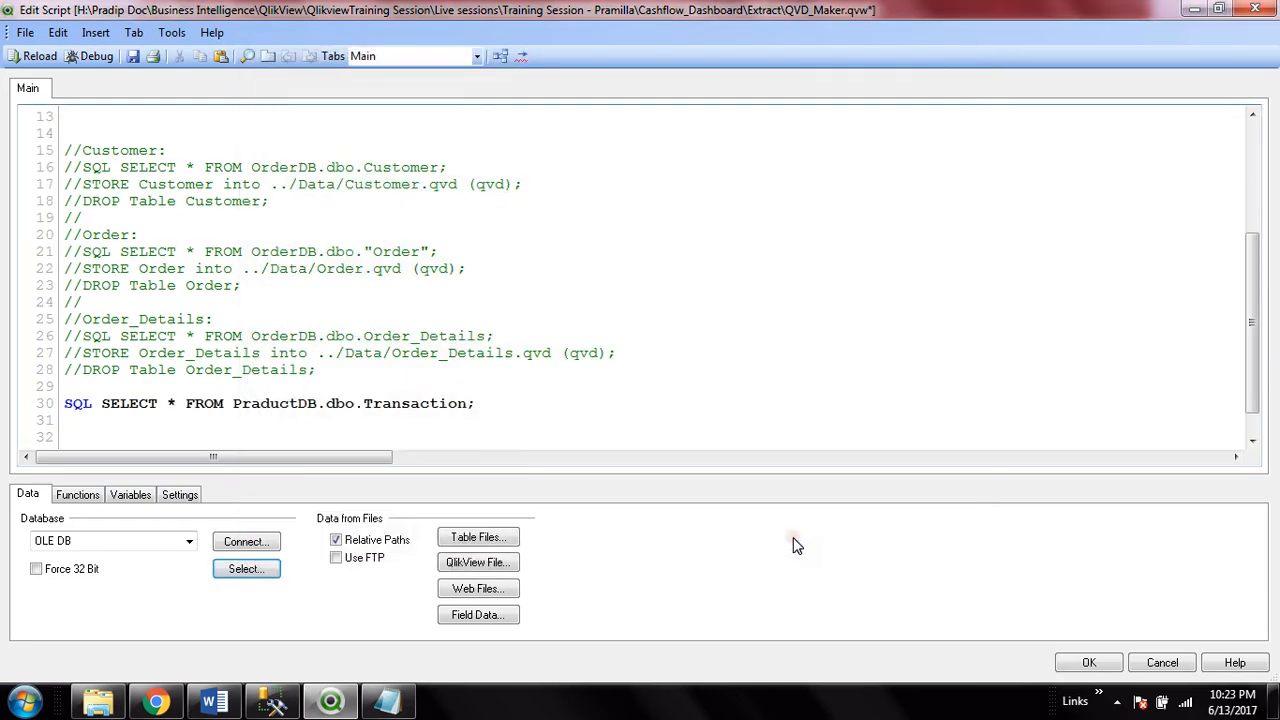
pyautogui.click(489, 402)
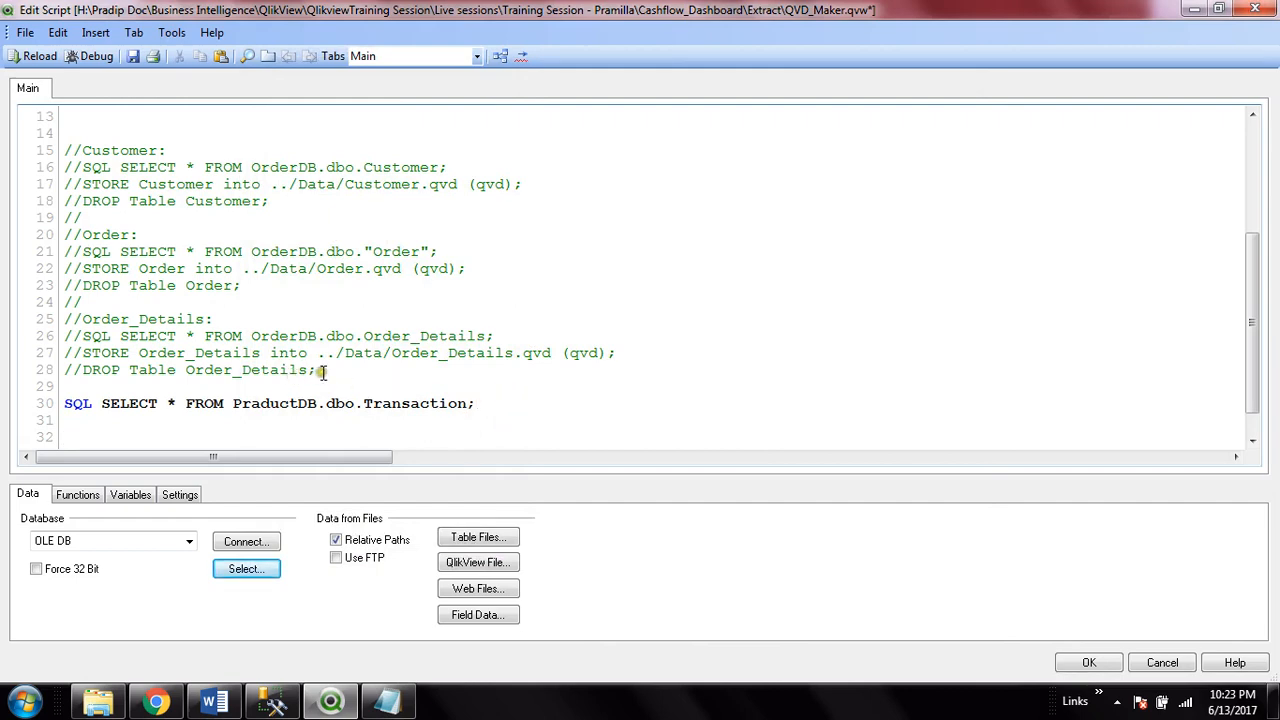
pyautogui.moveTo(322, 371); pyautogui.dragTo(75, 353)
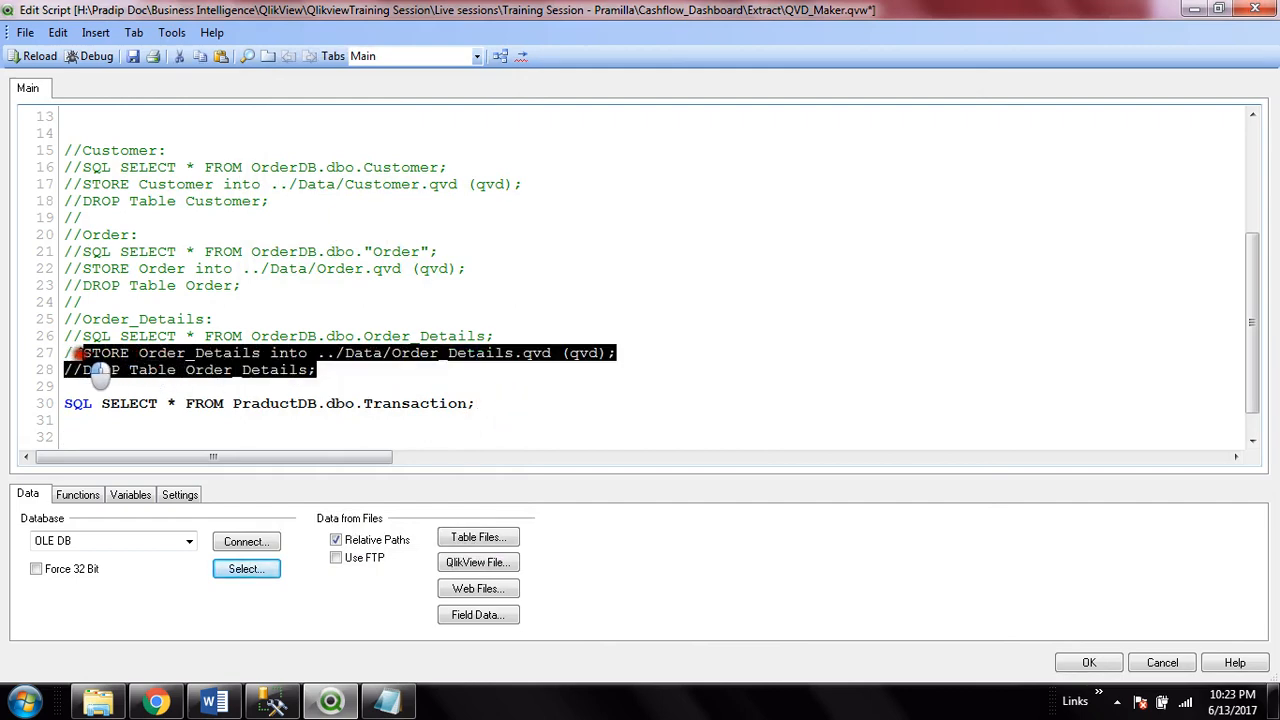
pyautogui.hotkey('ctrl', 'c')
pyautogui.click(86, 424)
pyautogui.hotkey('ctrl', 'v')
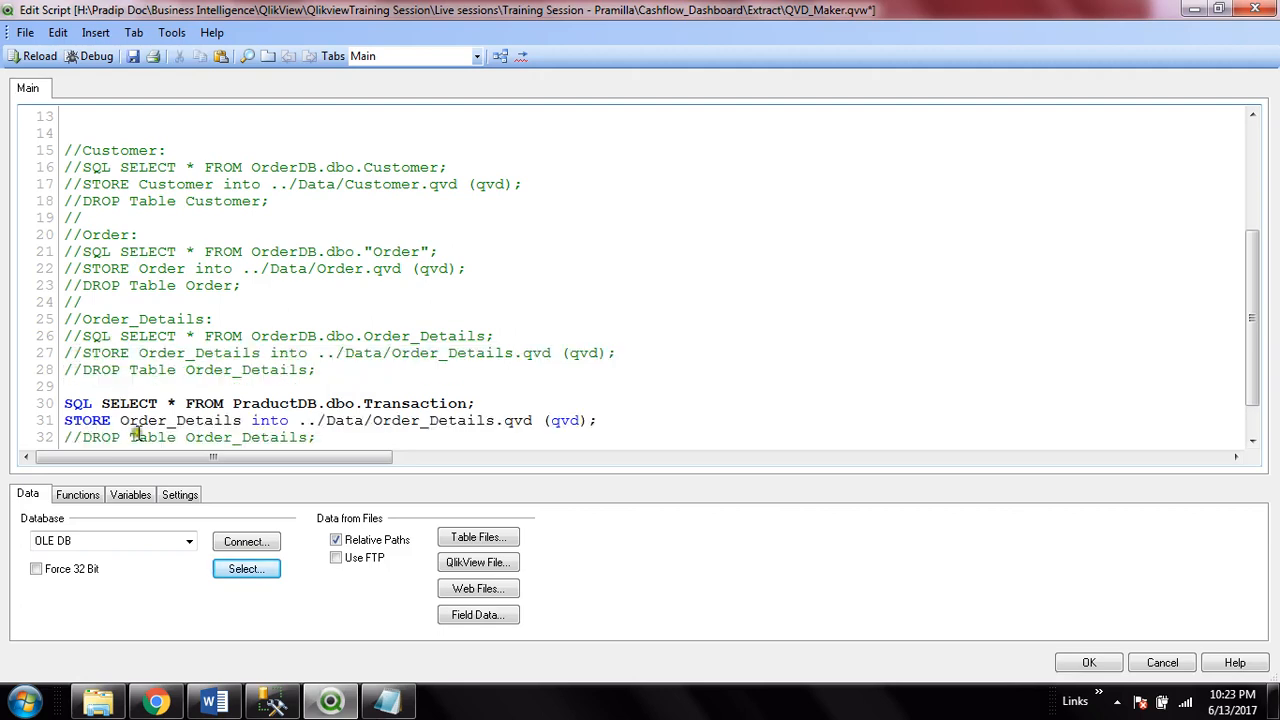
# Add a 'Transaction:' label above the select statement, preceded by a blank line
pyautogui.doubleClick(411, 403)
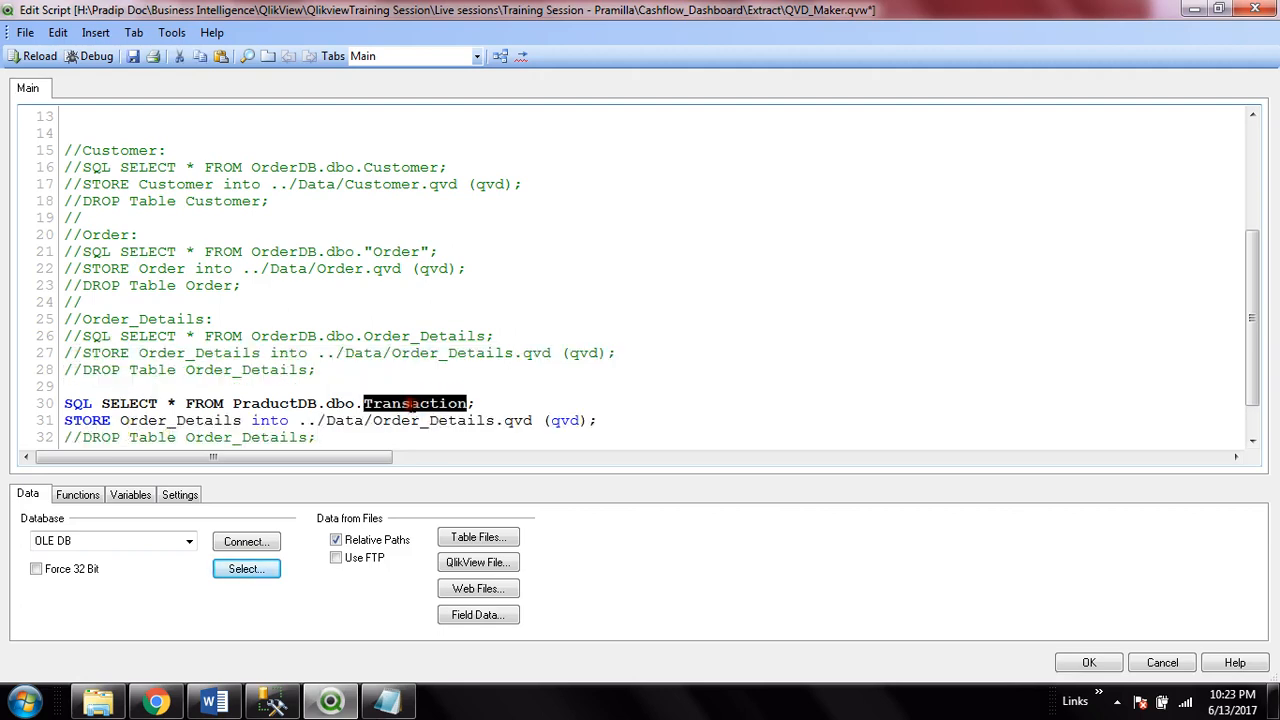
pyautogui.hotkey('ctrl', 'c')
pyautogui.click(113, 388)
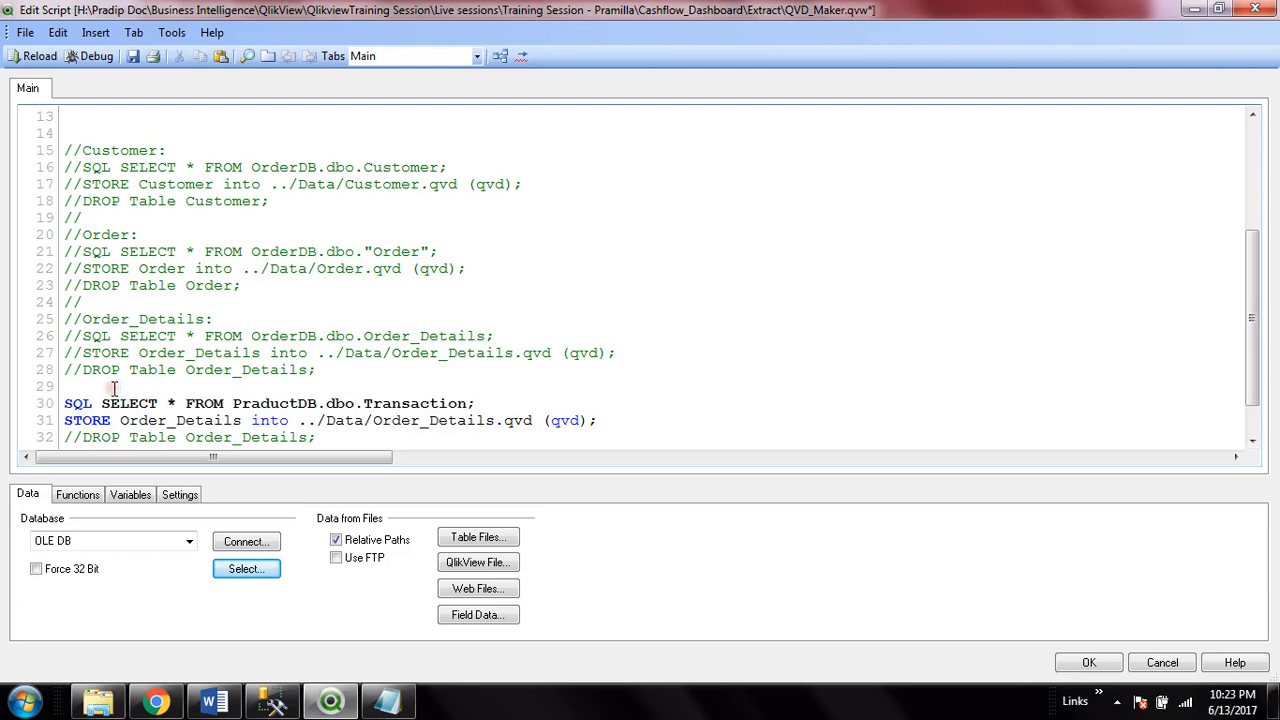
pyautogui.hotkey('ctrl', 'v')
pyautogui.write(':')
pyautogui.press('Home')
pyautogui.press('Return')
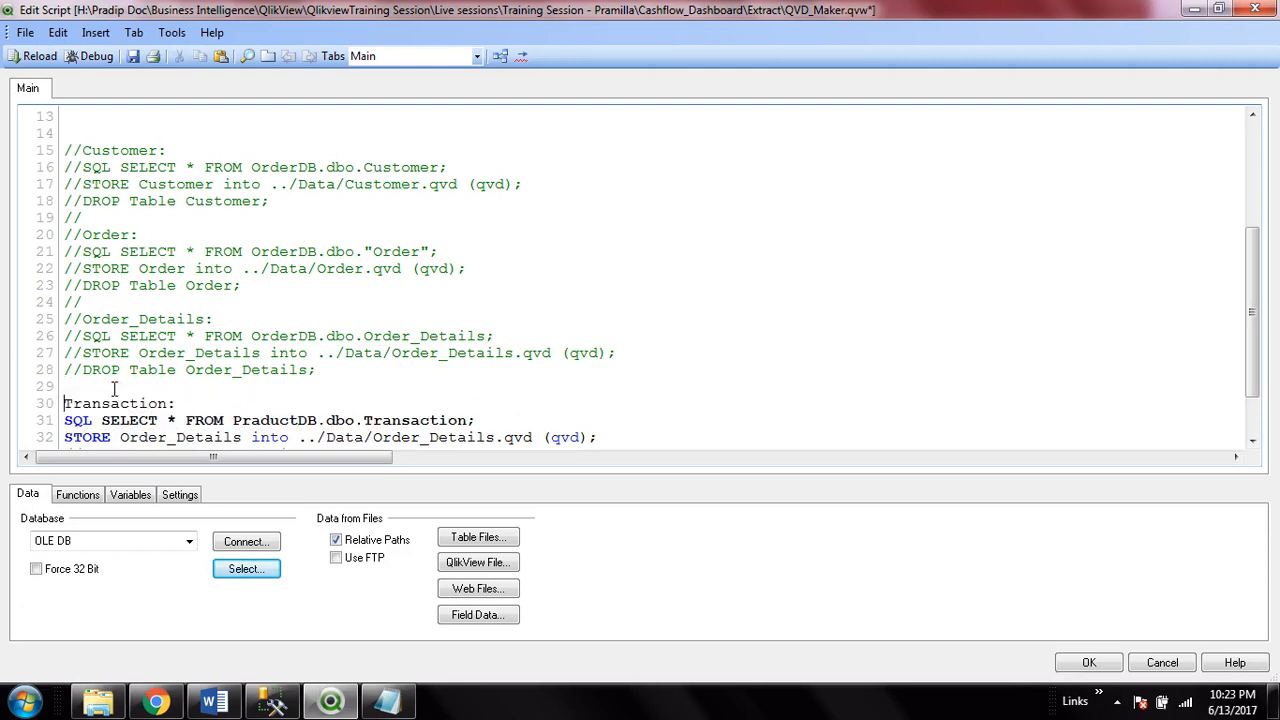
# Change the STORE and DROP lines to Transaction, storing to Transaction.qvd, and uncomment DROP
pyautogui.scroll(-2, 420, 299)
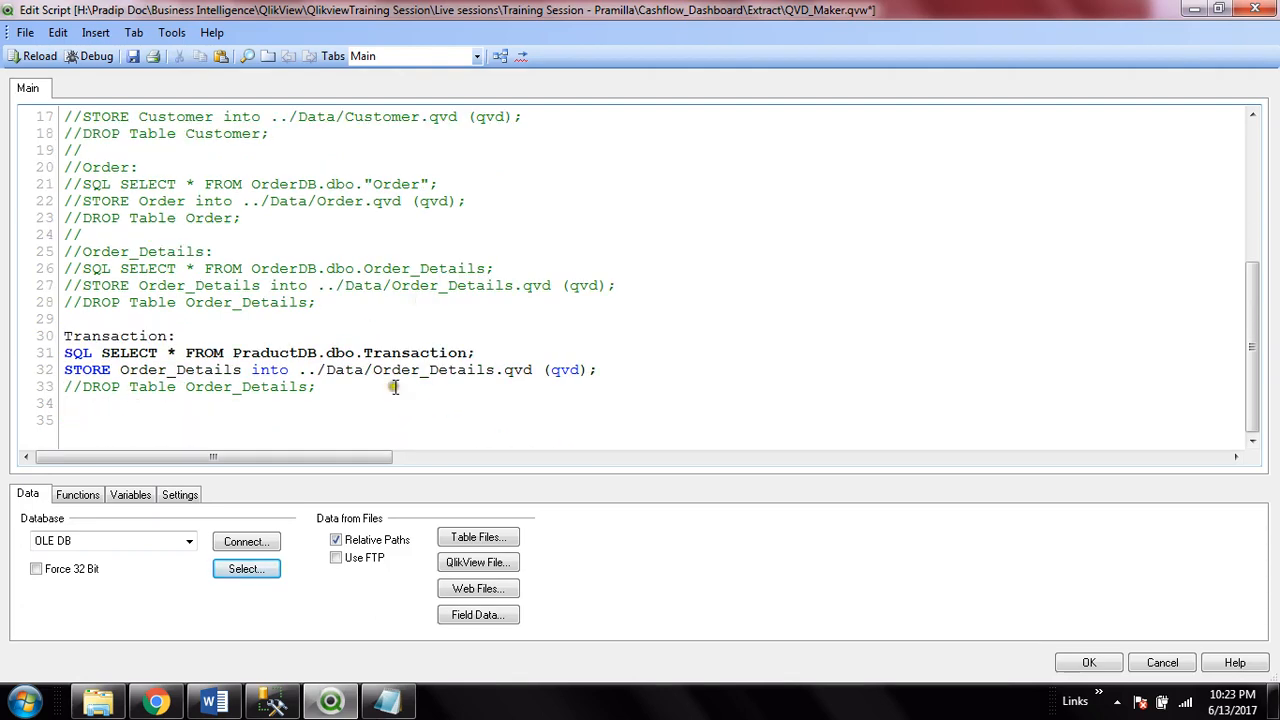
pyautogui.doubleClick(181, 371)
pyautogui.hotkey('ctrl', 'v')
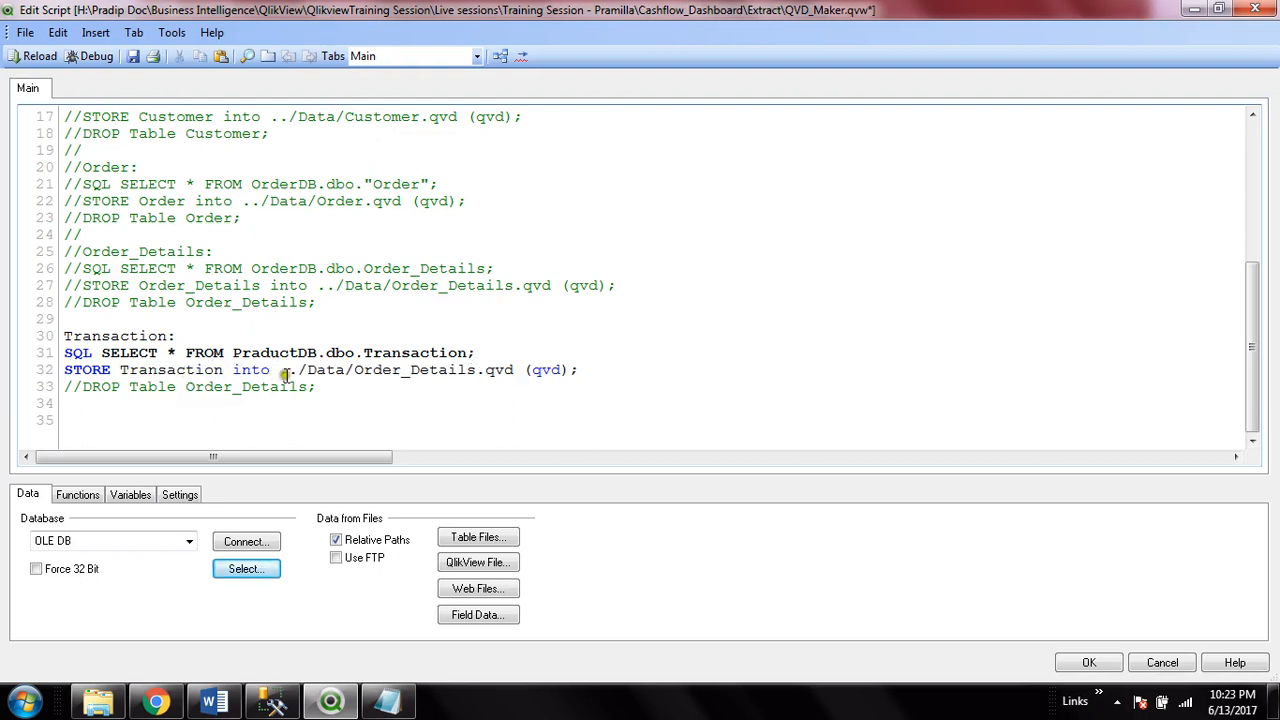
pyautogui.doubleClick(396, 372)
pyautogui.hotkey('ctrl', 'v')
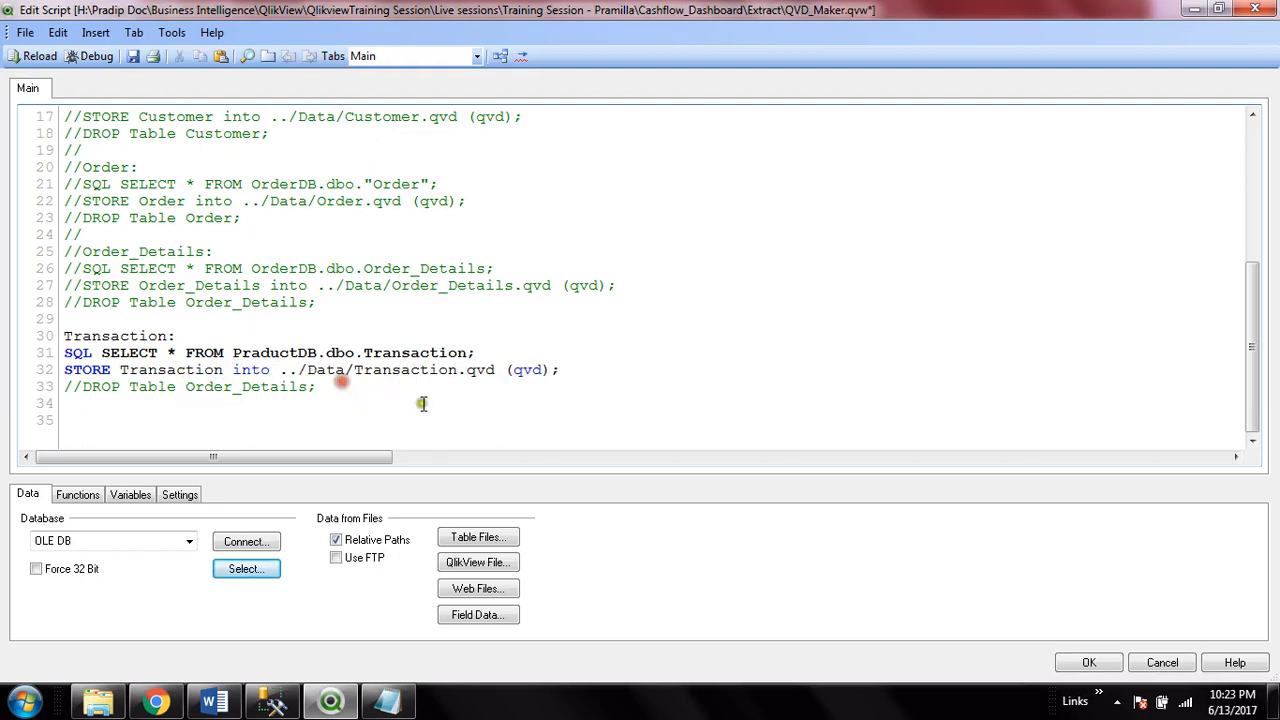
pyautogui.press('Down')
pyautogui.click(83, 388)
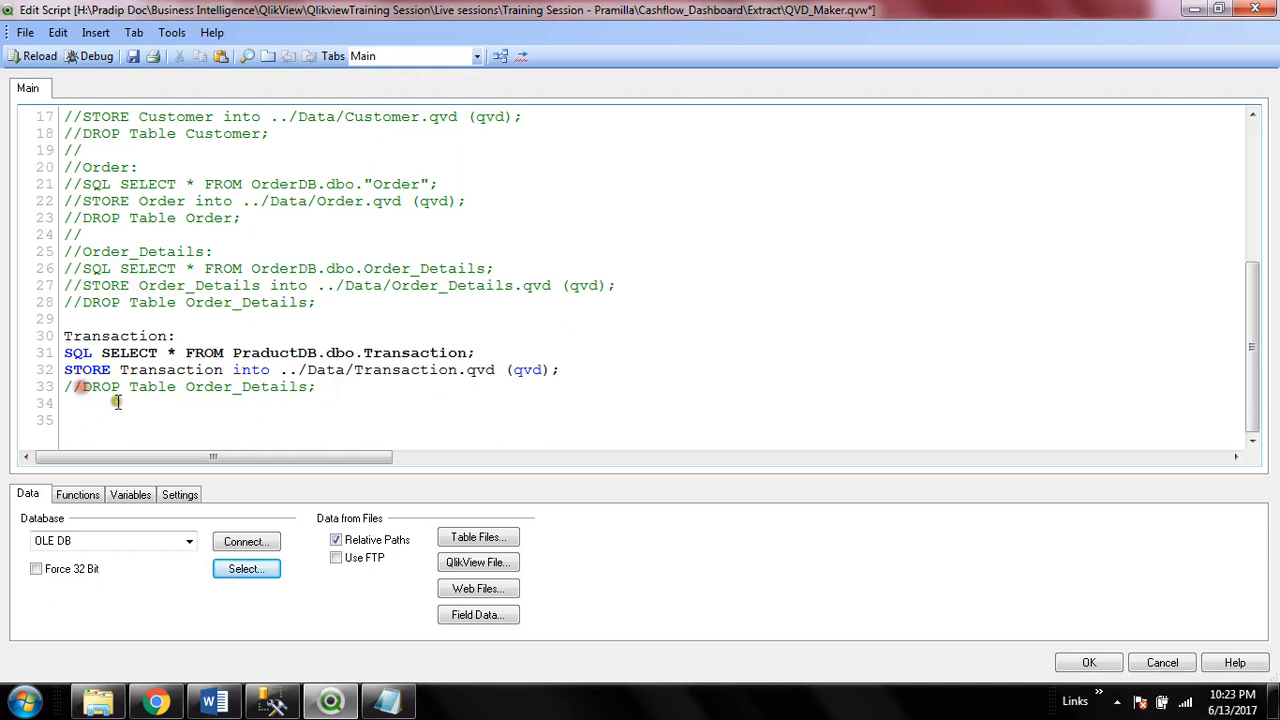
pyautogui.press('BackSpace')
pyautogui.press('BackSpace')
pyautogui.doubleClick(203, 388)
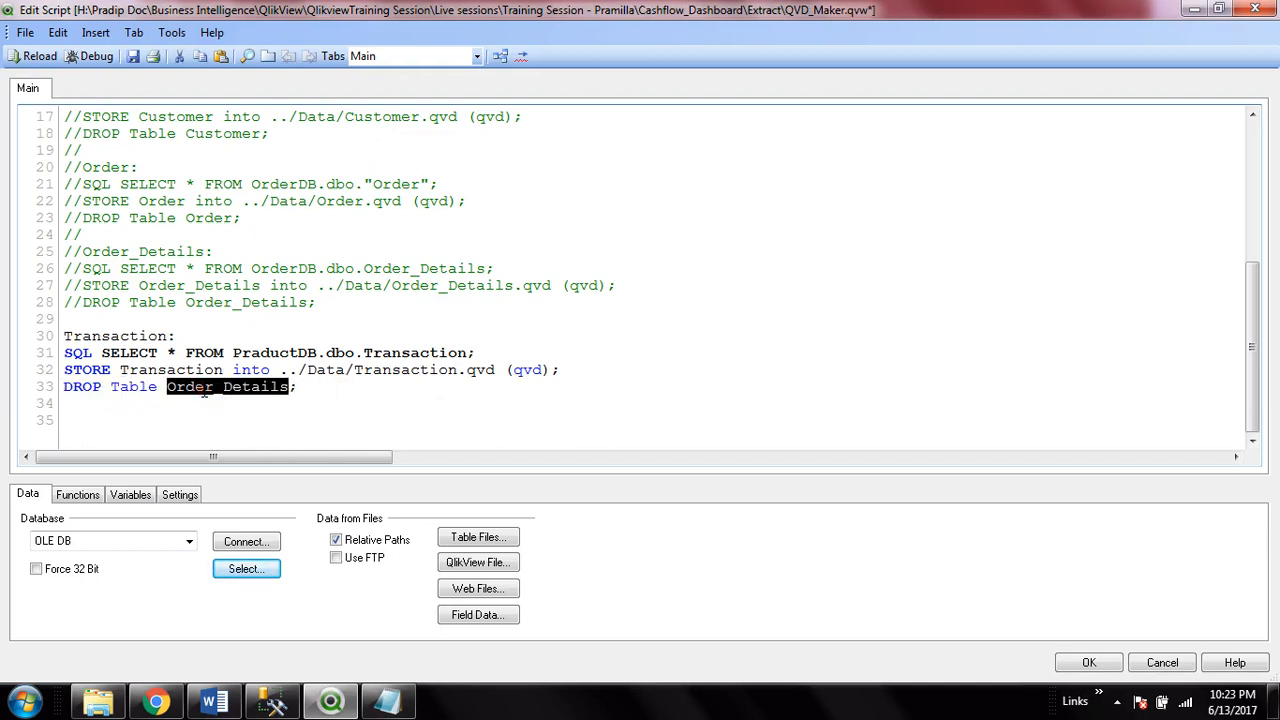
pyautogui.hotkey('ctrl', 'v')
pyautogui.click(437, 394)
# Check the existing Customer, Order and Order_Details QVDs in the Data folder, then go back to QlikView
pyautogui.click(98, 700)
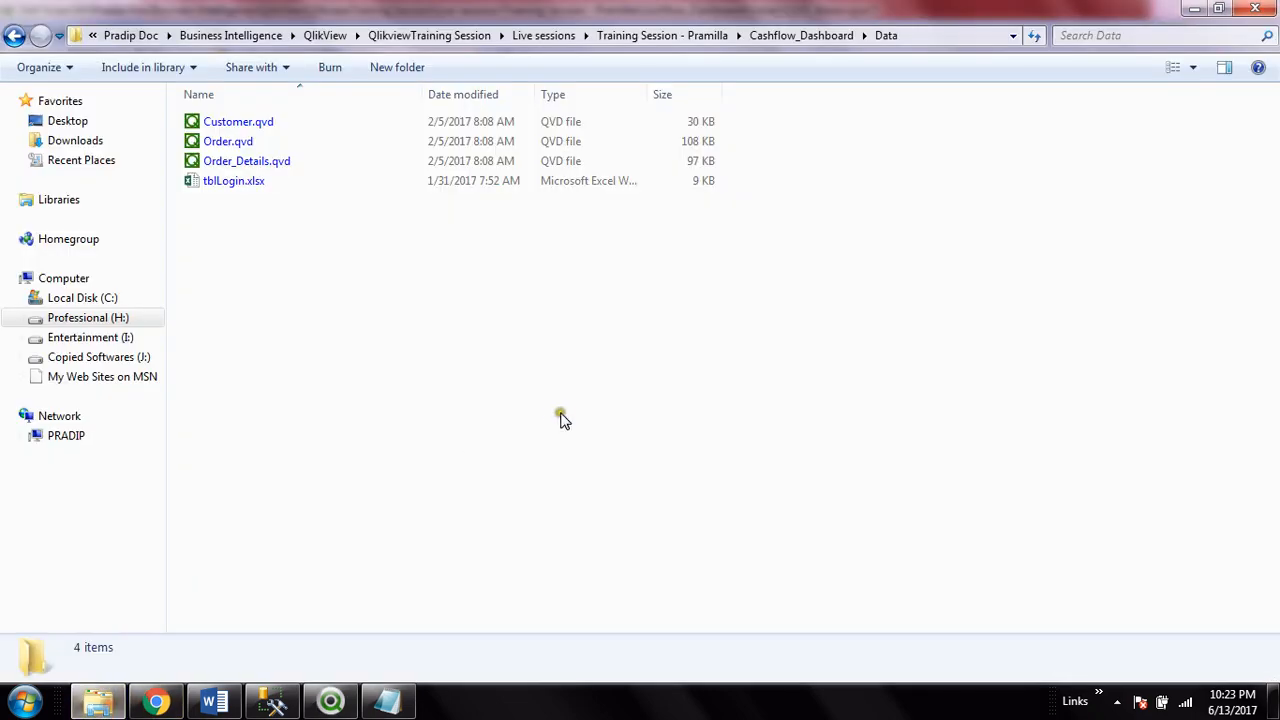
pyautogui.click(332, 702)
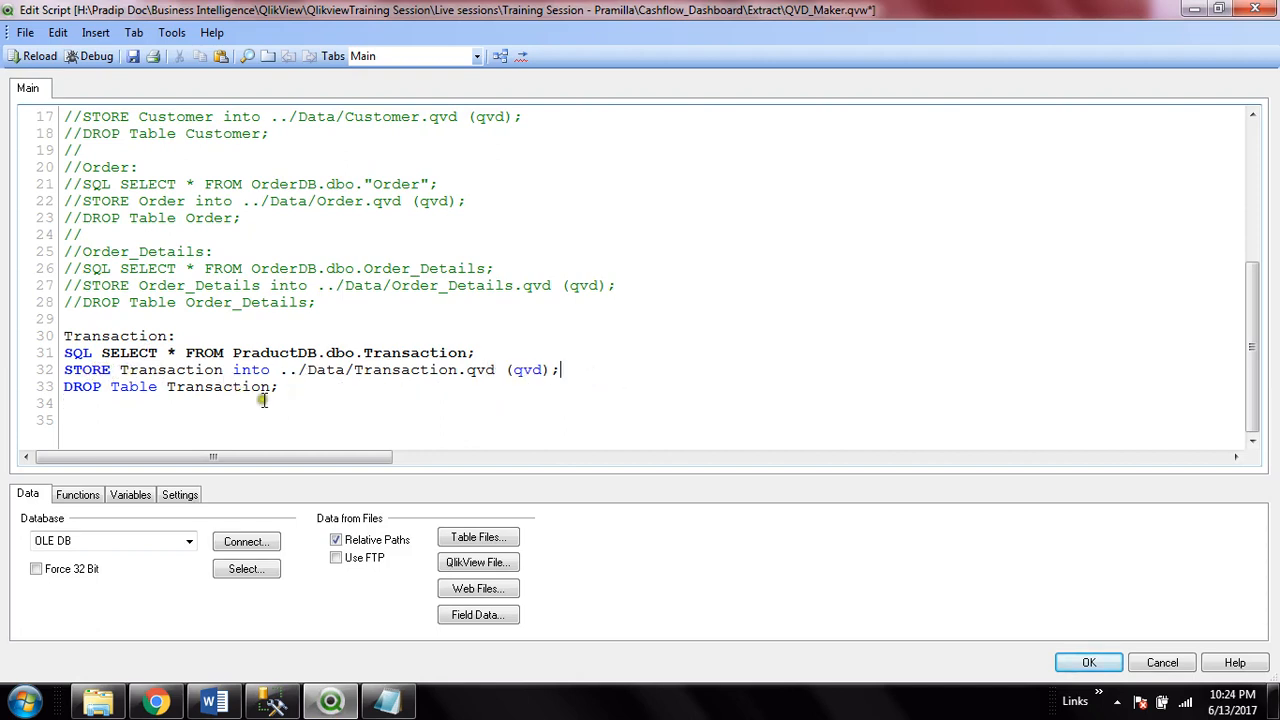
# Review the finished Transaction block and save the QVD_Maker script
pyautogui.rightClick(436, 390)
pyautogui.click(400, 394)
pyautogui.click(406, 390)
pyautogui.scroll(4, 344, 411)
pyautogui.scroll(-4, 344, 411)
pyautogui.click(131, 57)
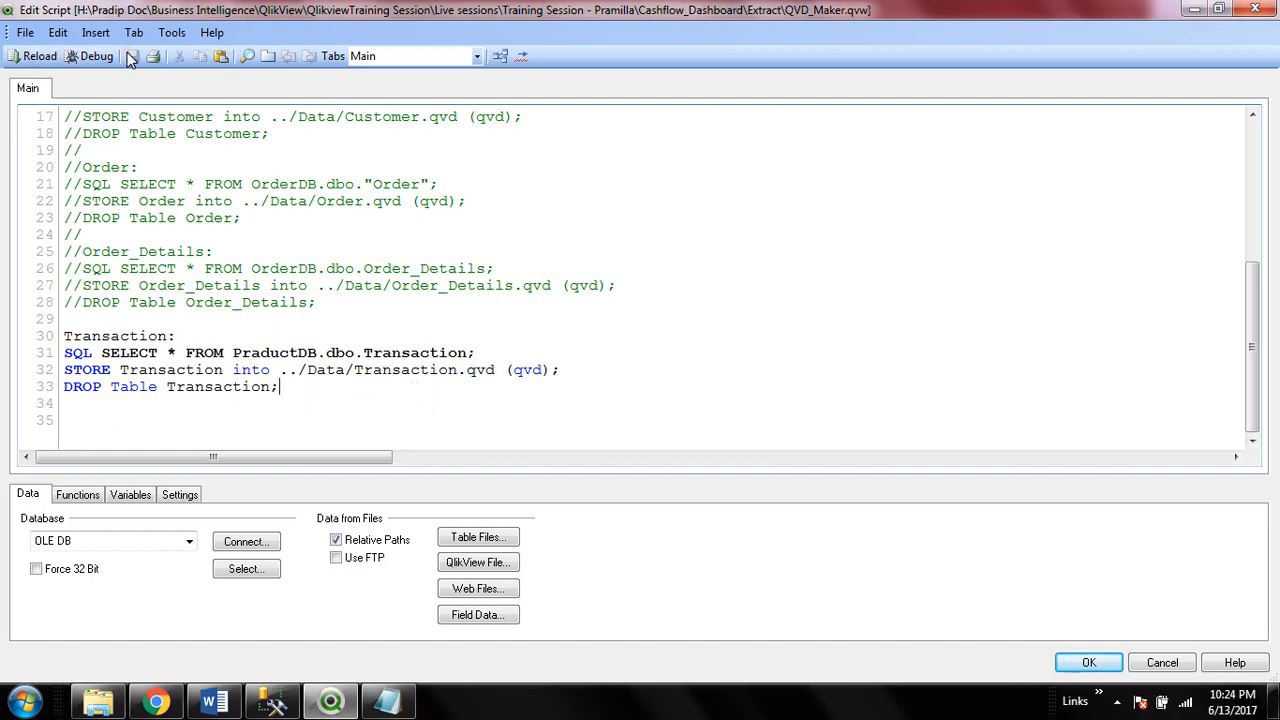
# Reload the script and acknowledge the Transaction syntax, table-not-found and DROP errors
pyautogui.click(48, 58)
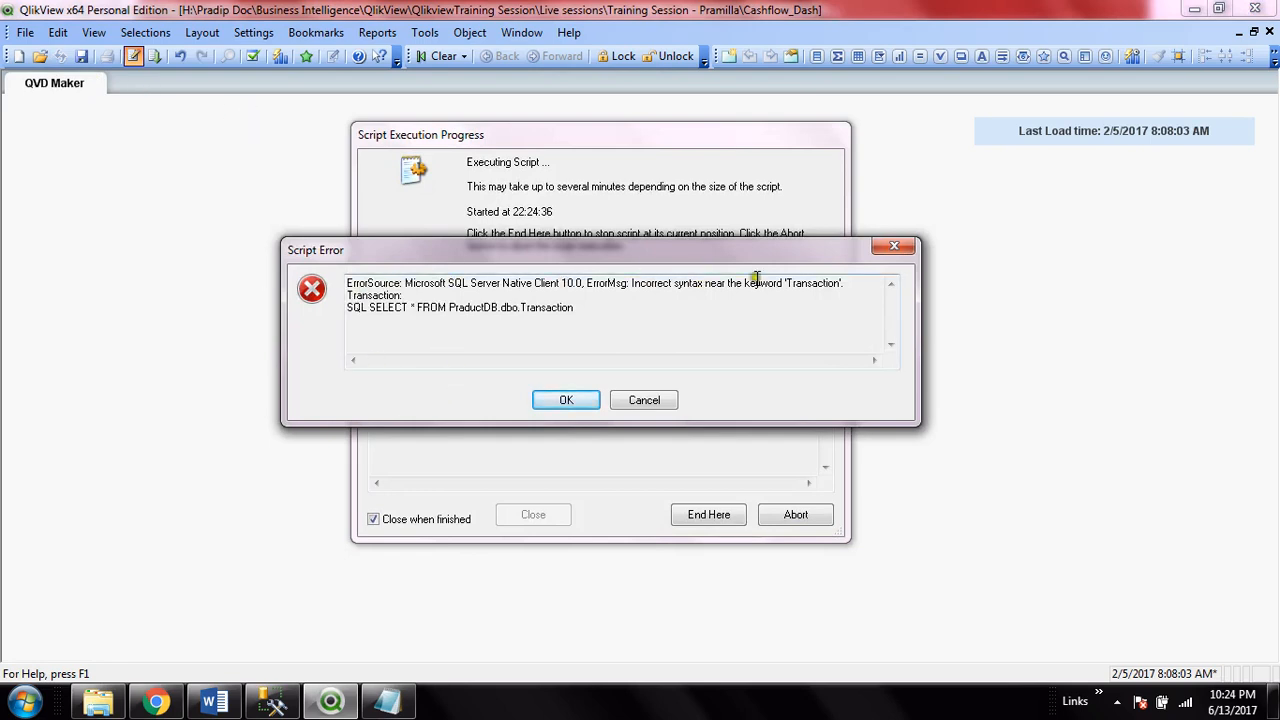
pyautogui.click(566, 400)
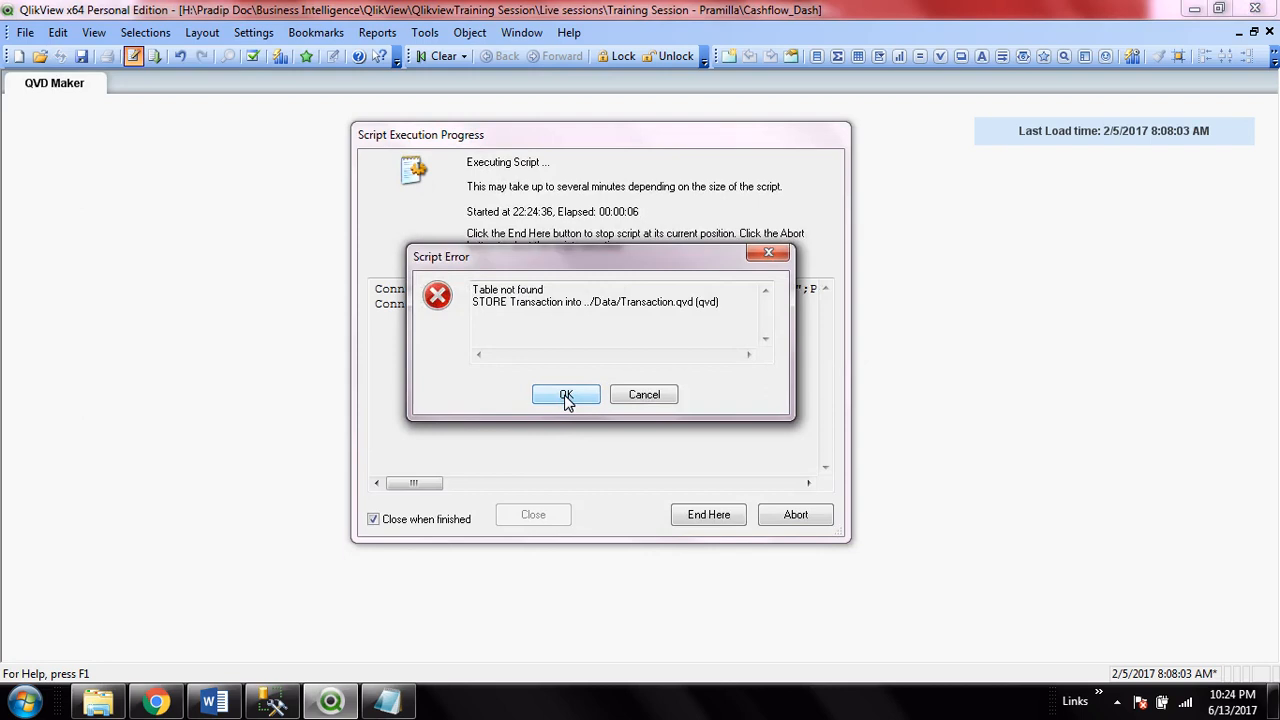
pyautogui.click(566, 397)
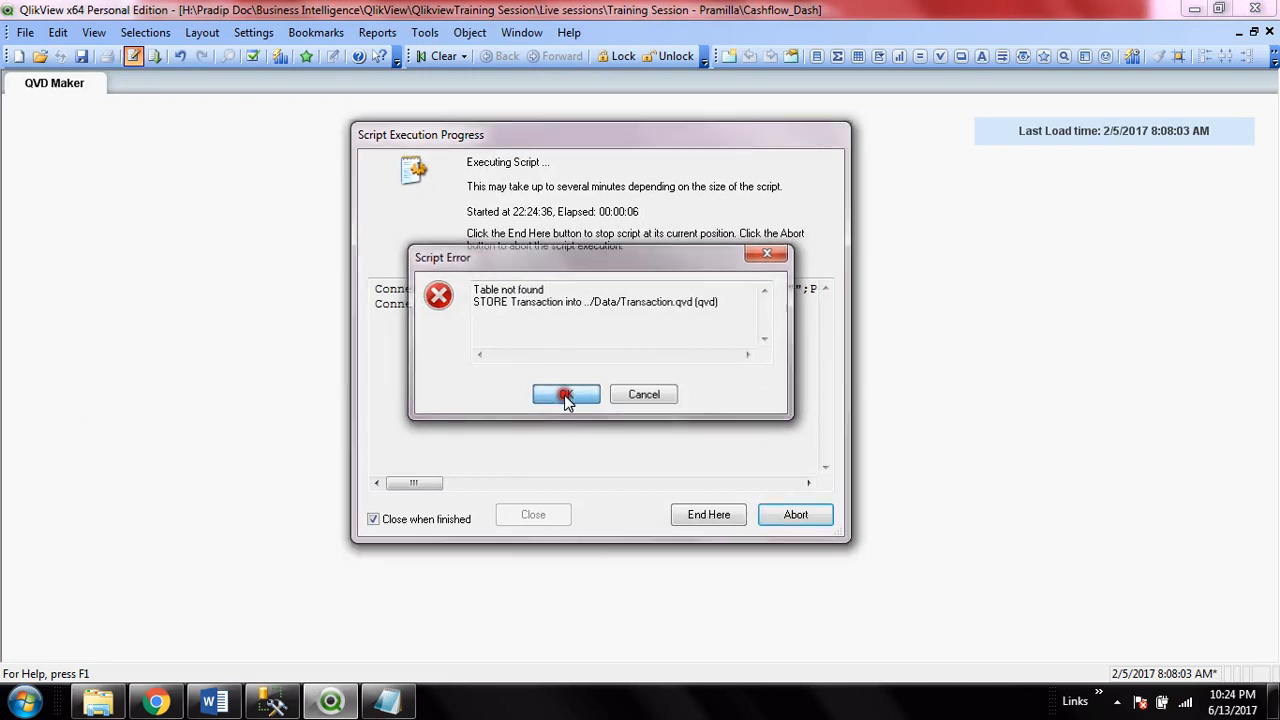
pyautogui.click(566, 396)
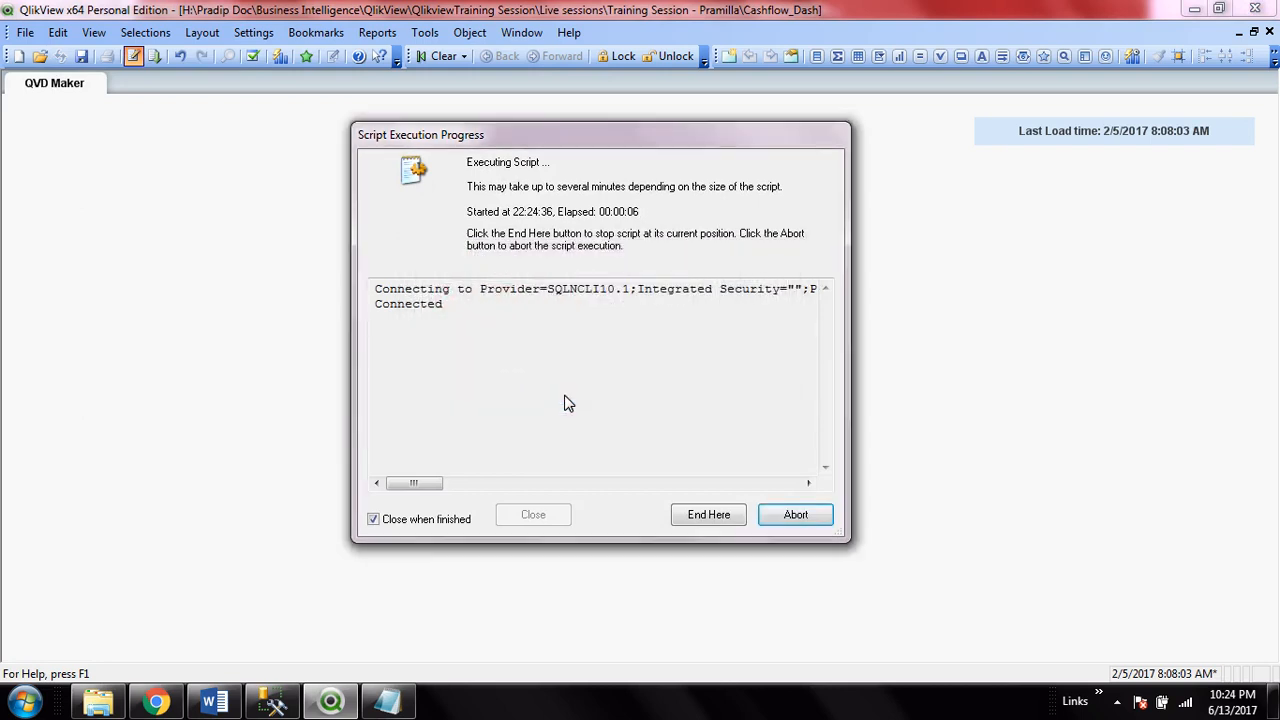
pyautogui.click(667, 568)
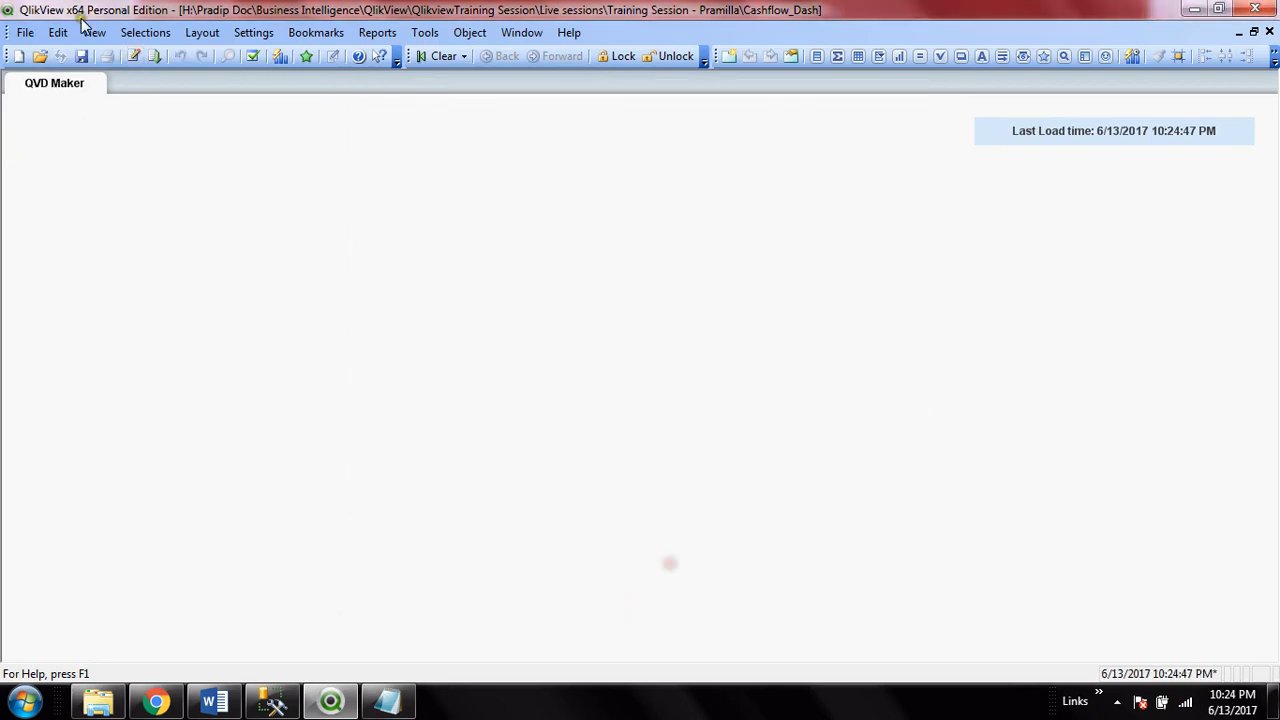
pyautogui.click(133, 57)
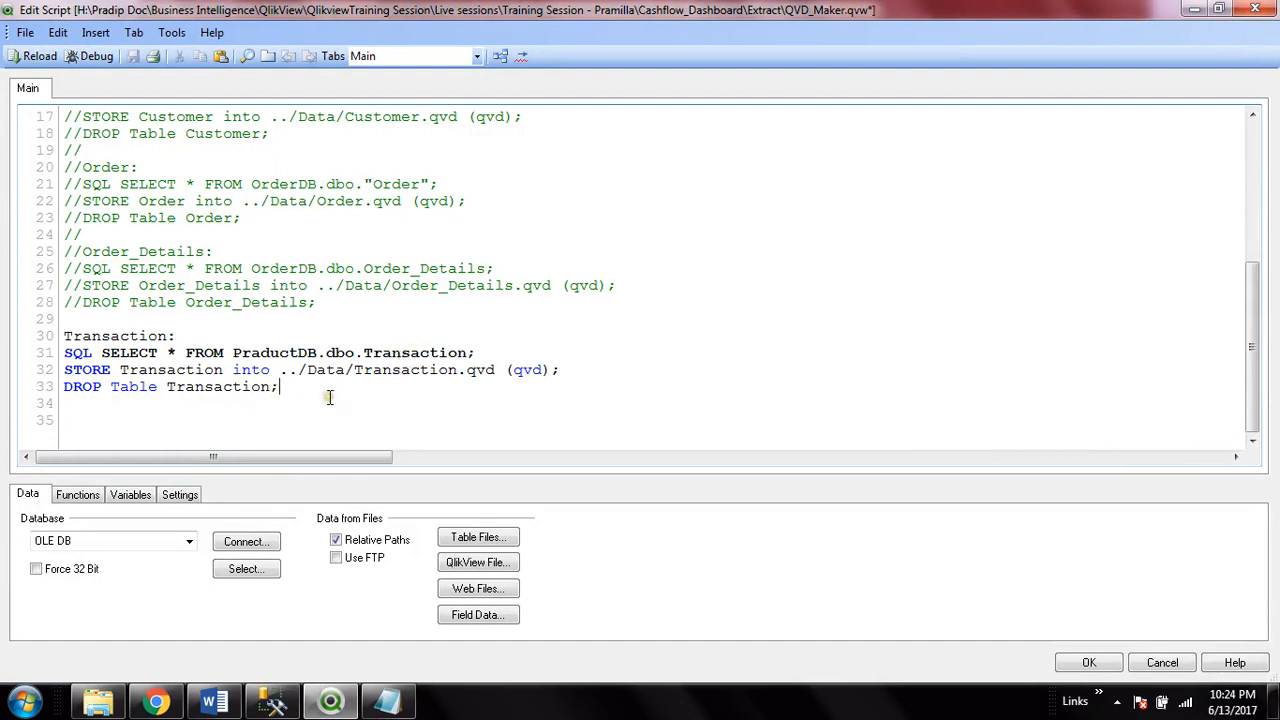
# Reload once more, dismiss the same three errors, and reopen the load script
pyautogui.click(46, 58)
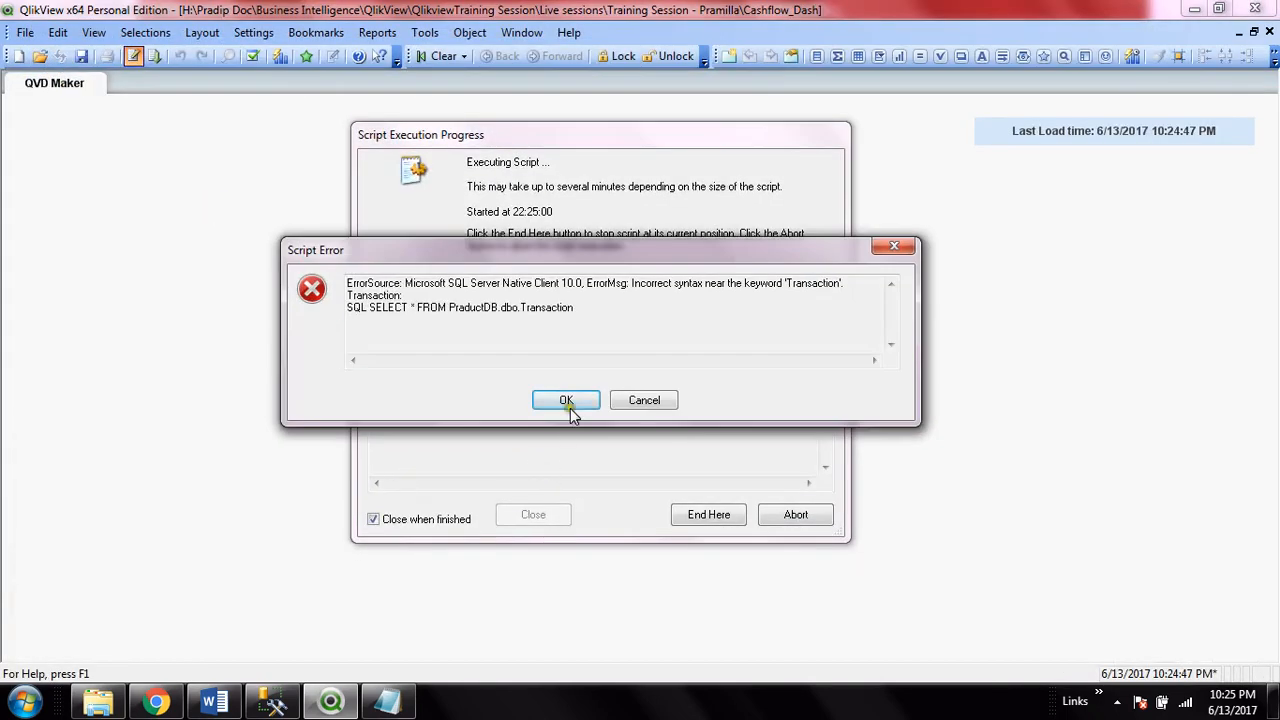
pyautogui.click(568, 401)
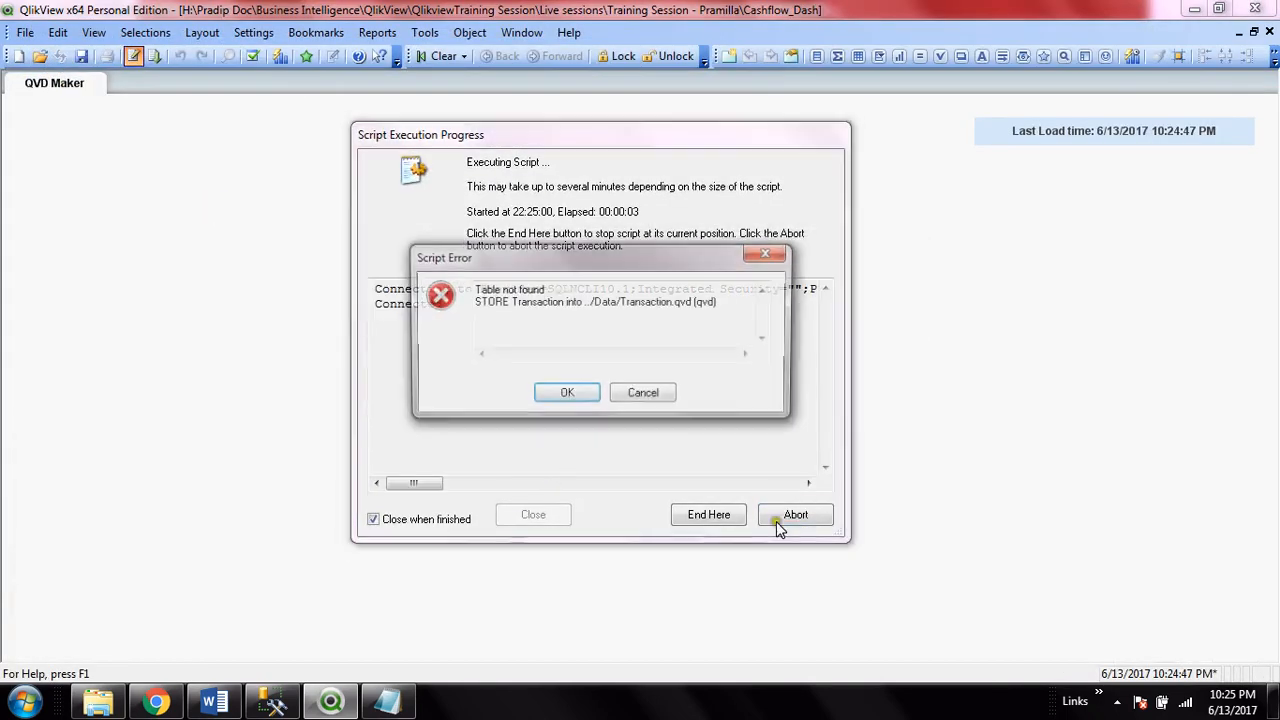
pyautogui.click(566, 395)
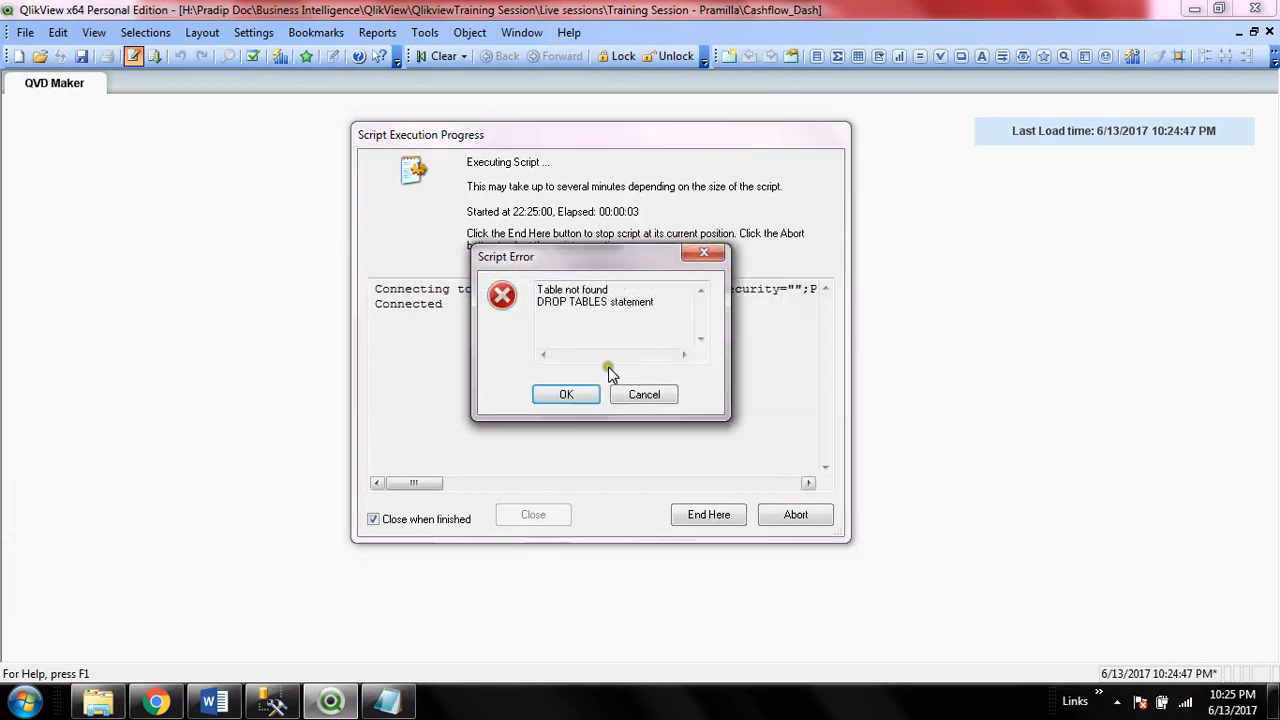
pyautogui.click(572, 395)
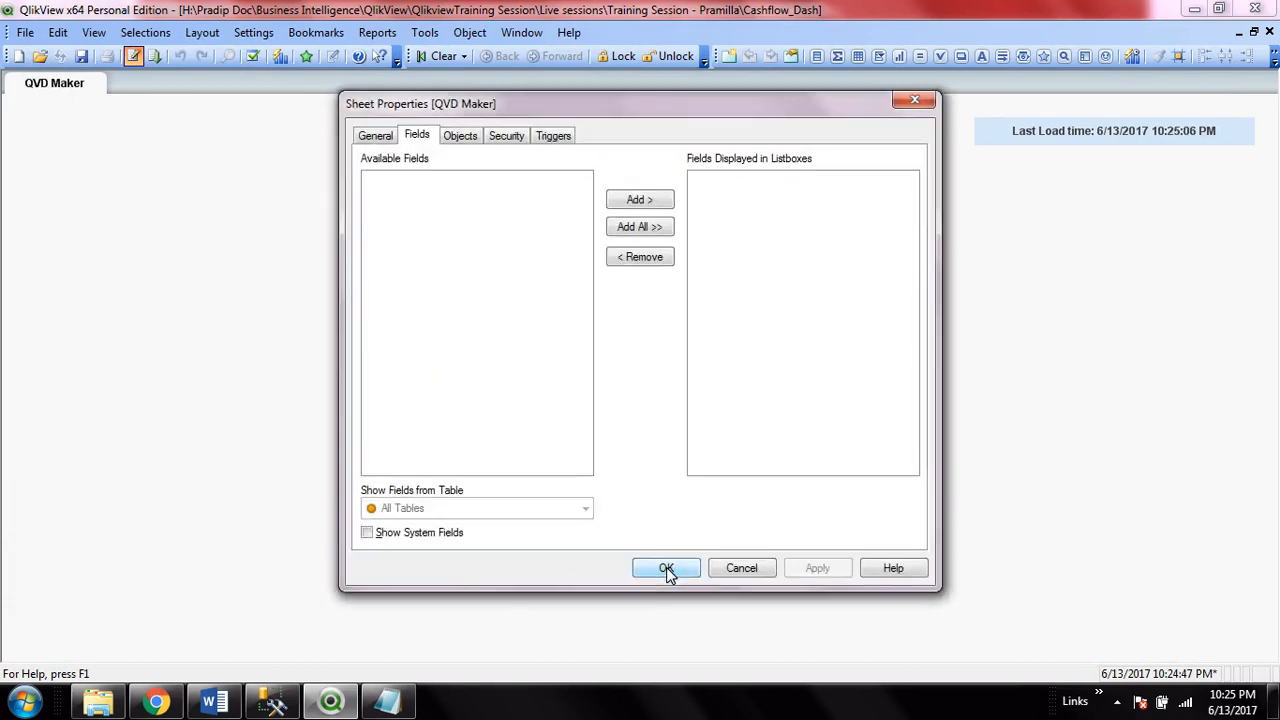
pyautogui.click(665, 568)
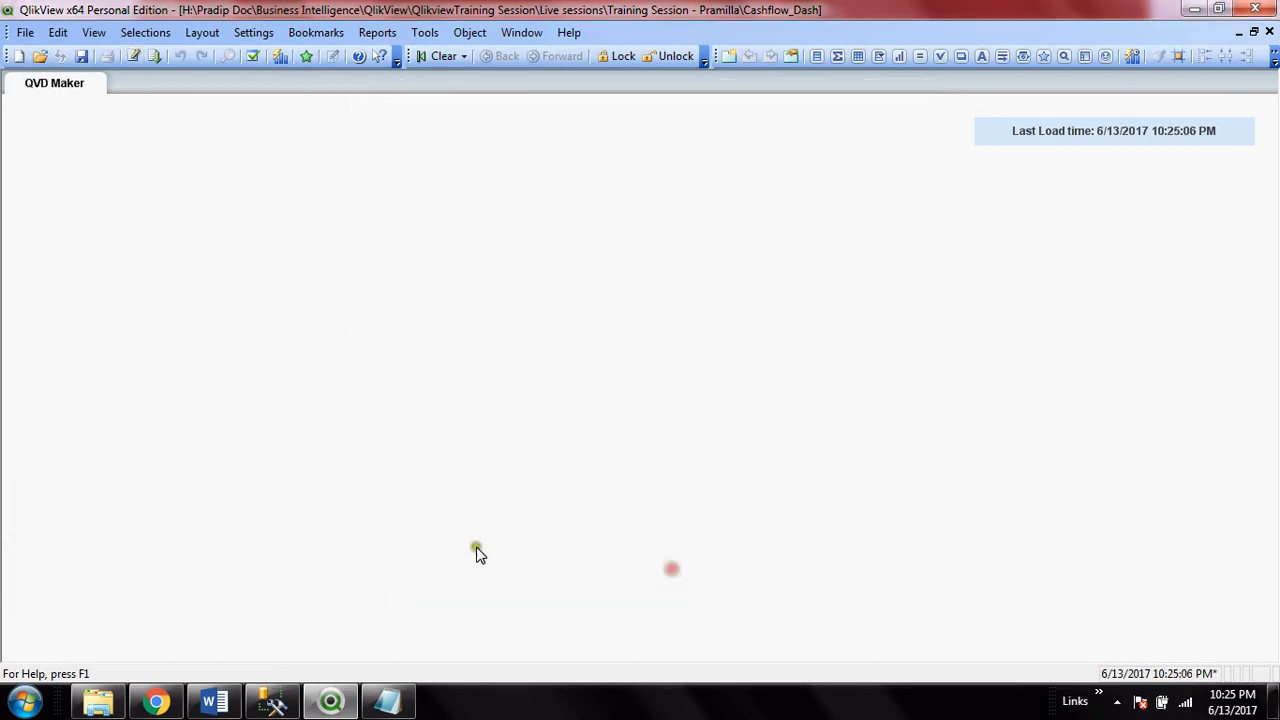
pyautogui.click(143, 60)
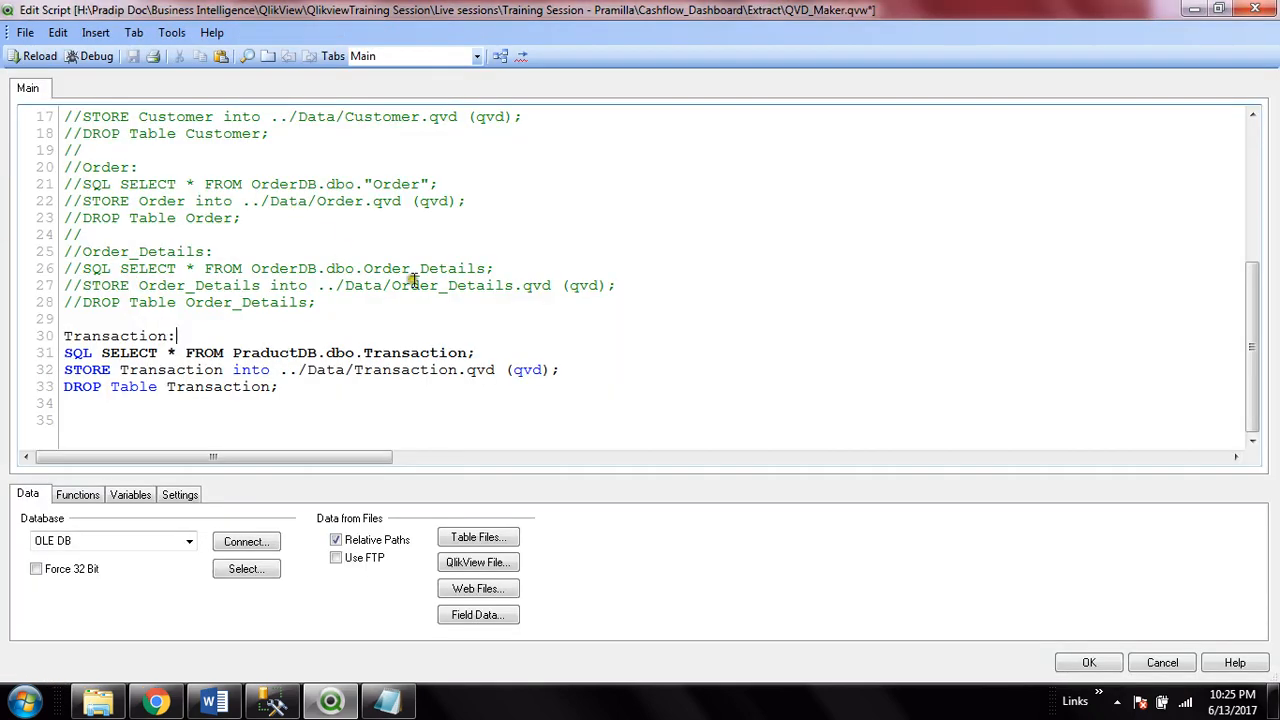
# Switch the database type to ODBC and then back to OLE DB
pyautogui.scroll(5, 413, 280)
pyautogui.click(118, 304)
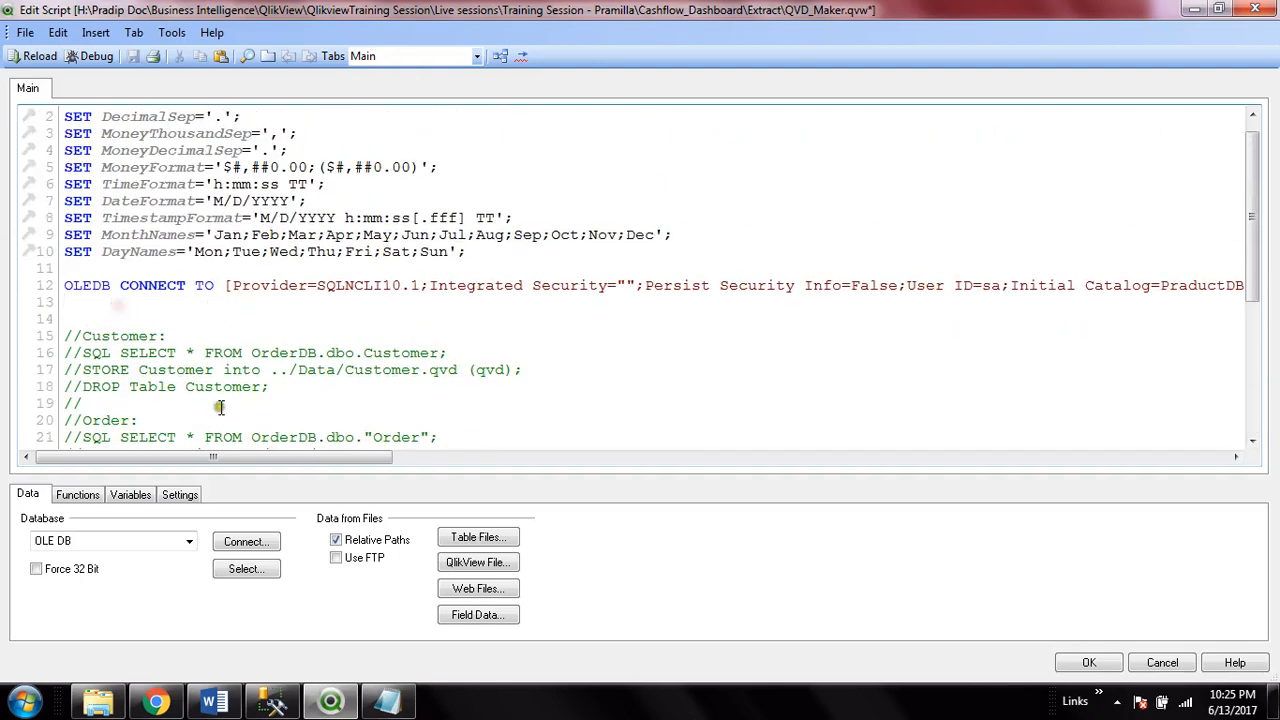
pyautogui.click(190, 543)
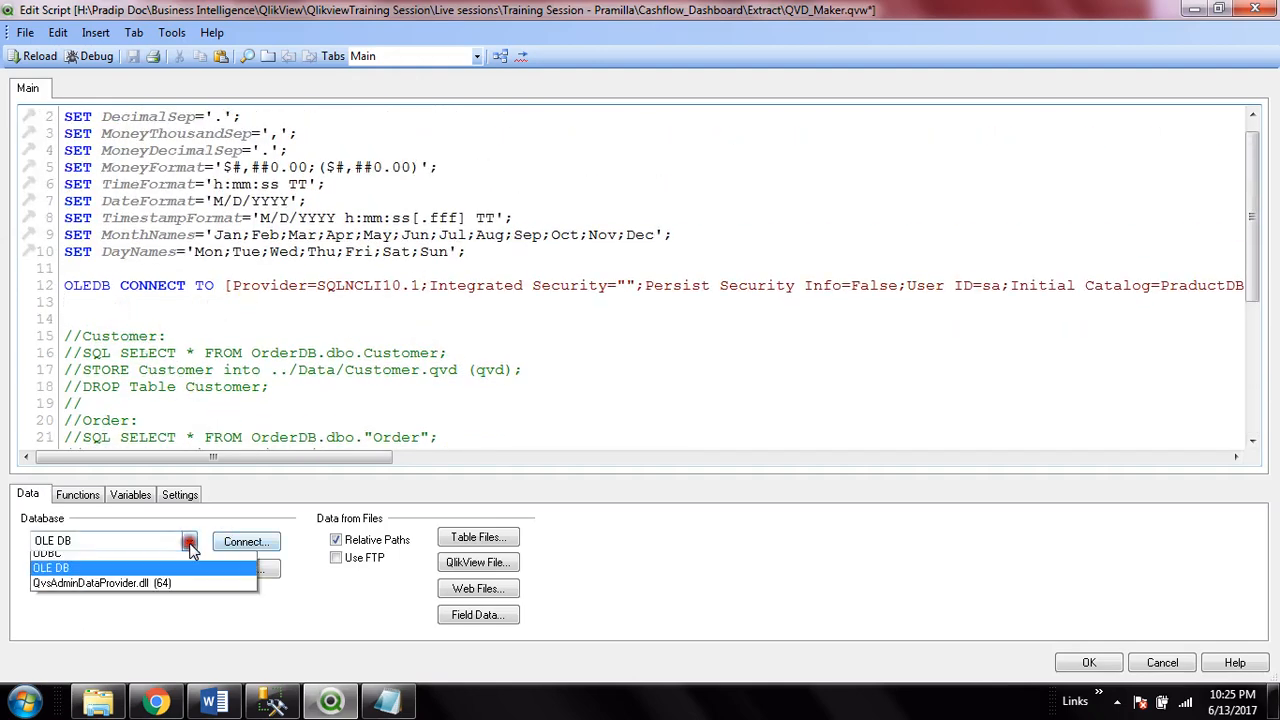
pyautogui.click(128, 562)
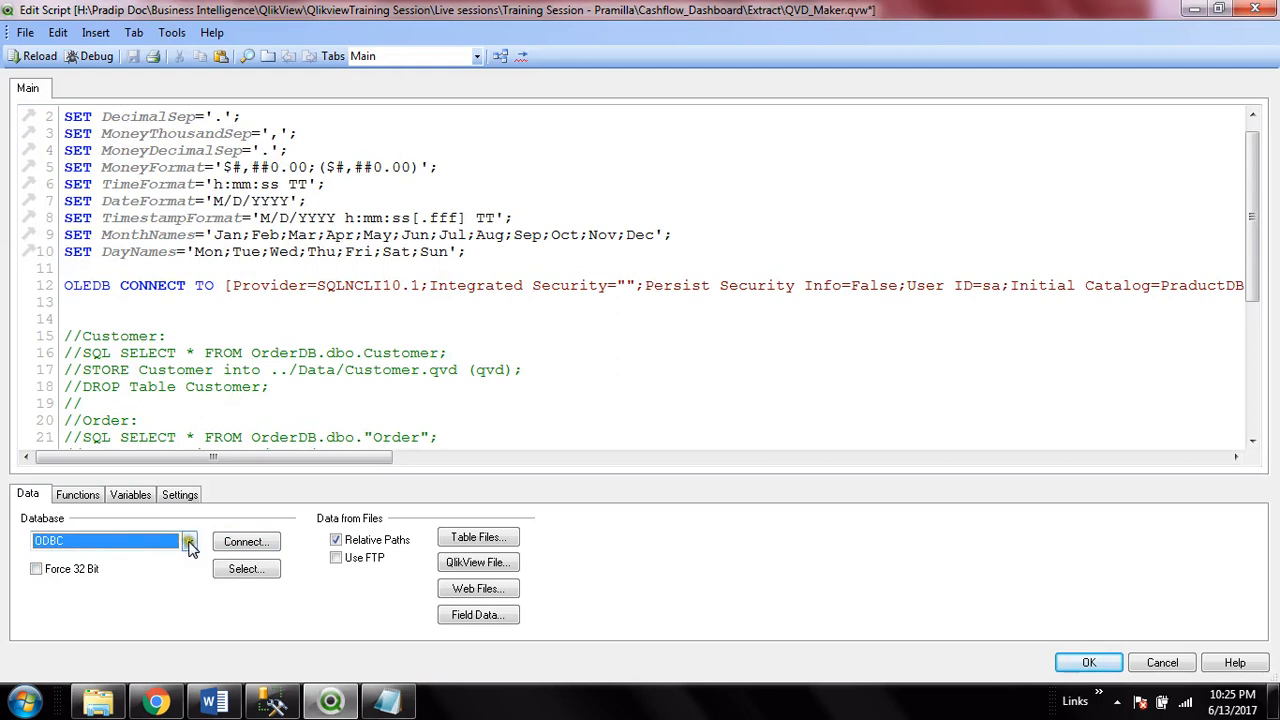
pyautogui.click(189, 541)
pyautogui.click(153, 575)
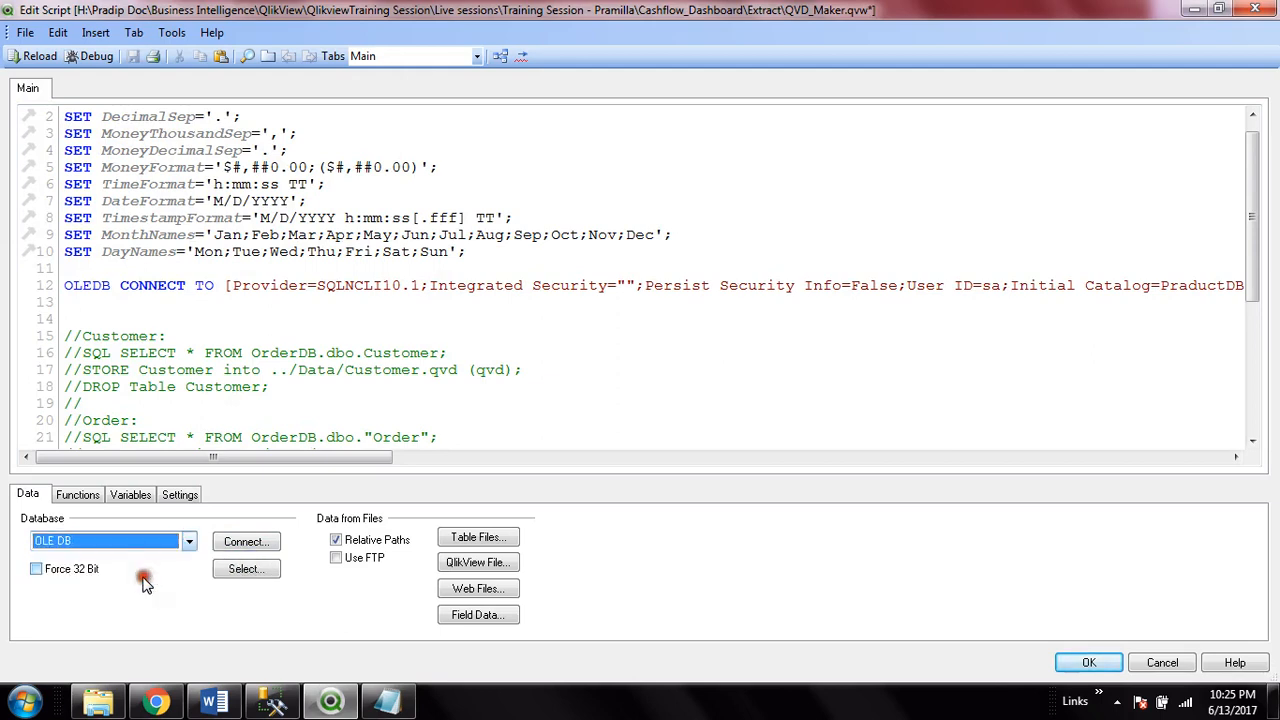
# Delete the old OLEDB CONNECT line and begin a new Microsoft OLE DB Provider for SQL Server connection
pyautogui.click(108, 312)
pyautogui.hotkey('shift', 'Up')
pyautogui.hotkey('shift', 'Up')
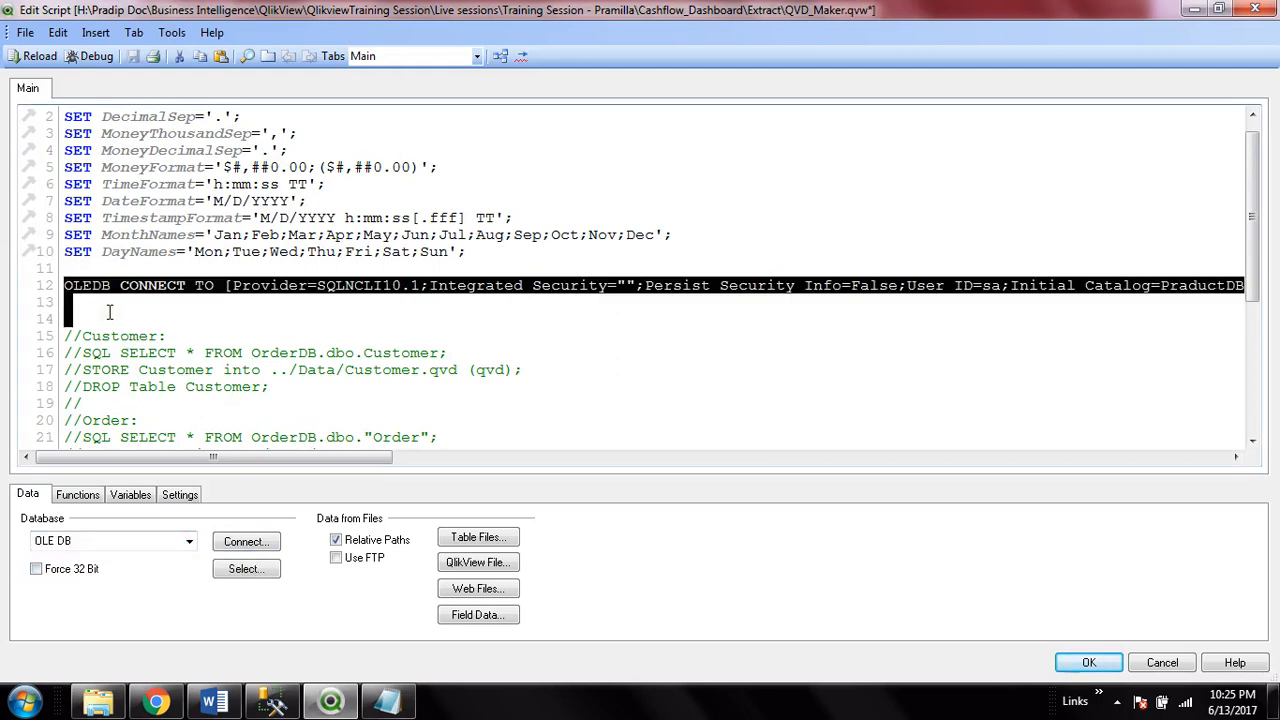
pyautogui.press('Delete')
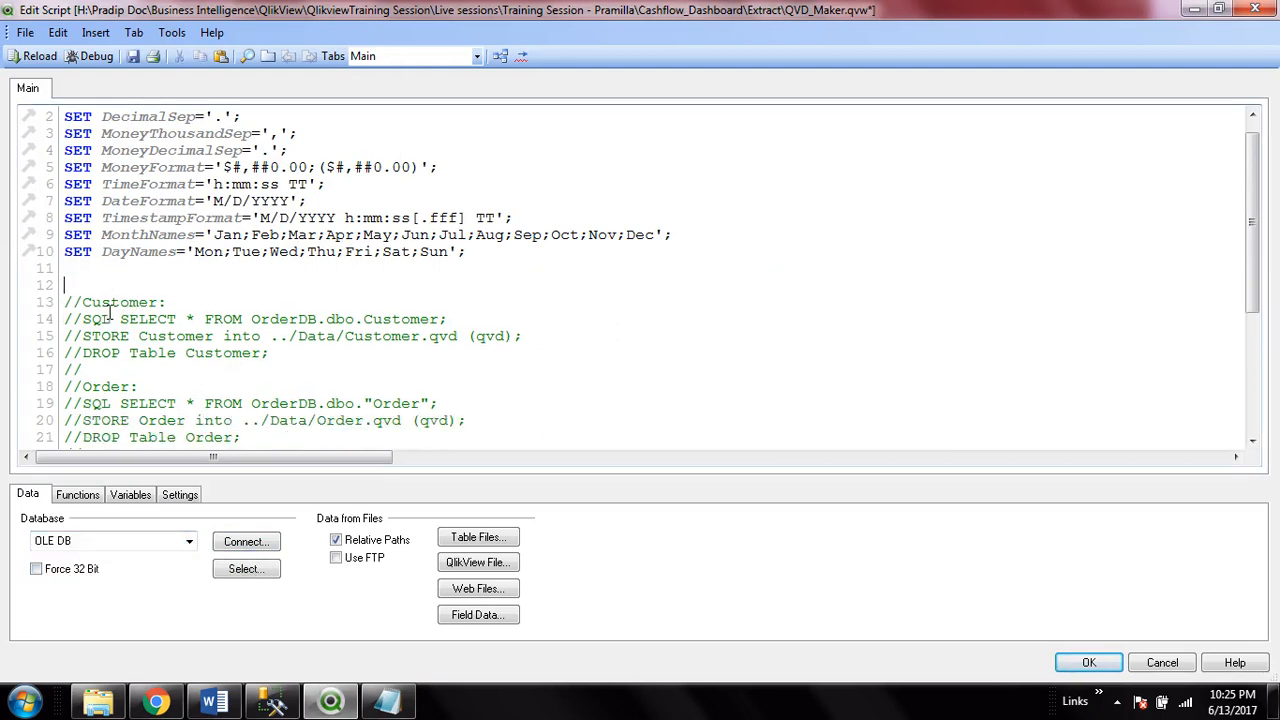
pyautogui.click(245, 548)
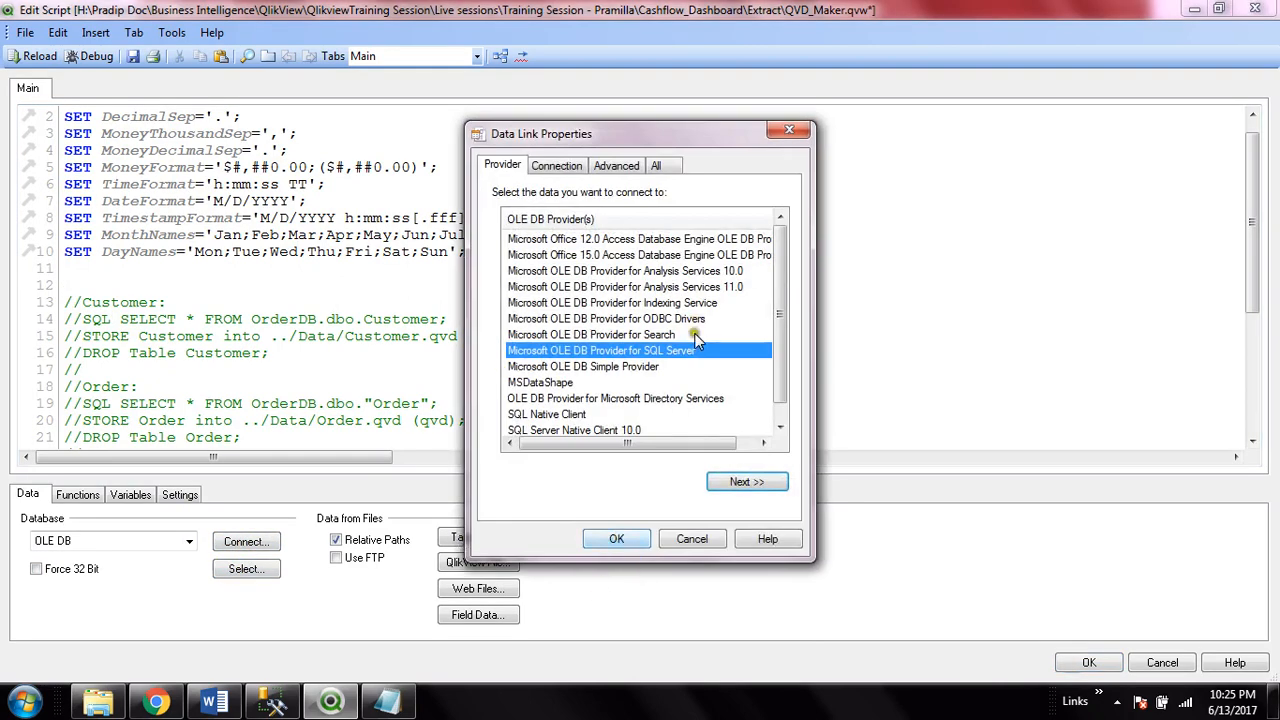
pyautogui.click(745, 481)
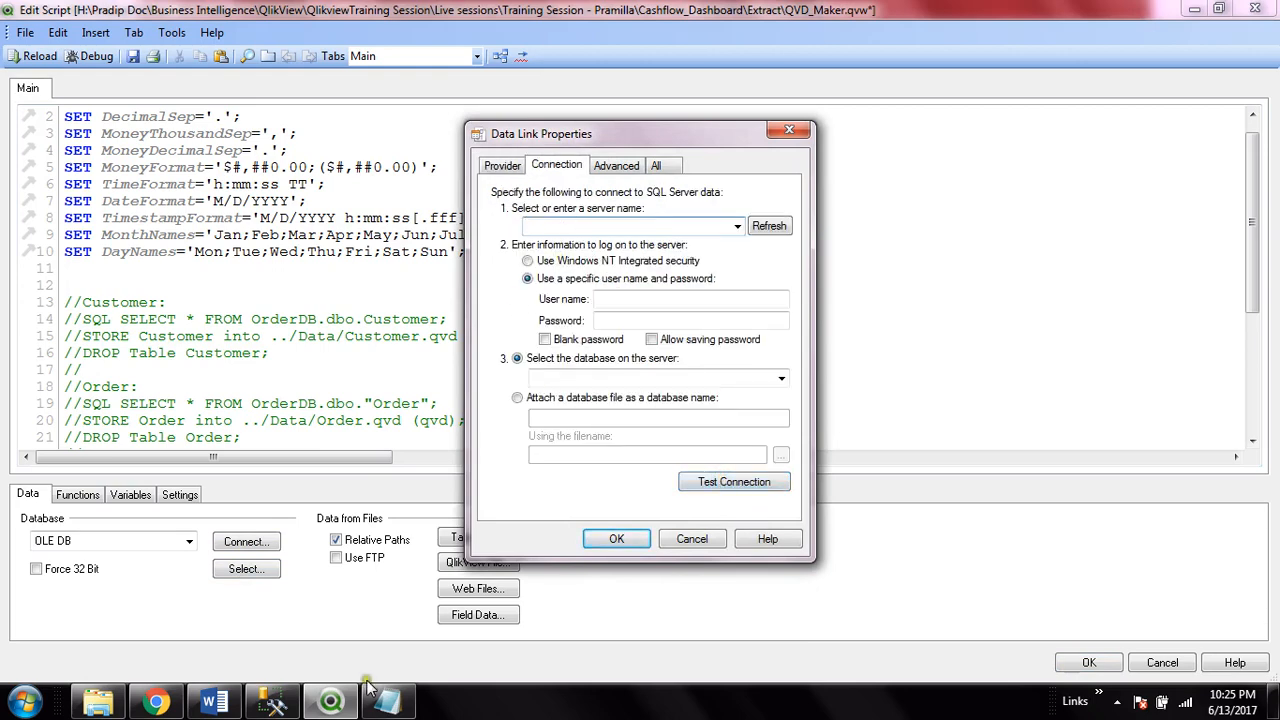
pyautogui.click(273, 700)
# Copy the localhost\TRAINING instance name from its SQL Server properties, then return to QlikView
pyautogui.rightClick(118, 147)
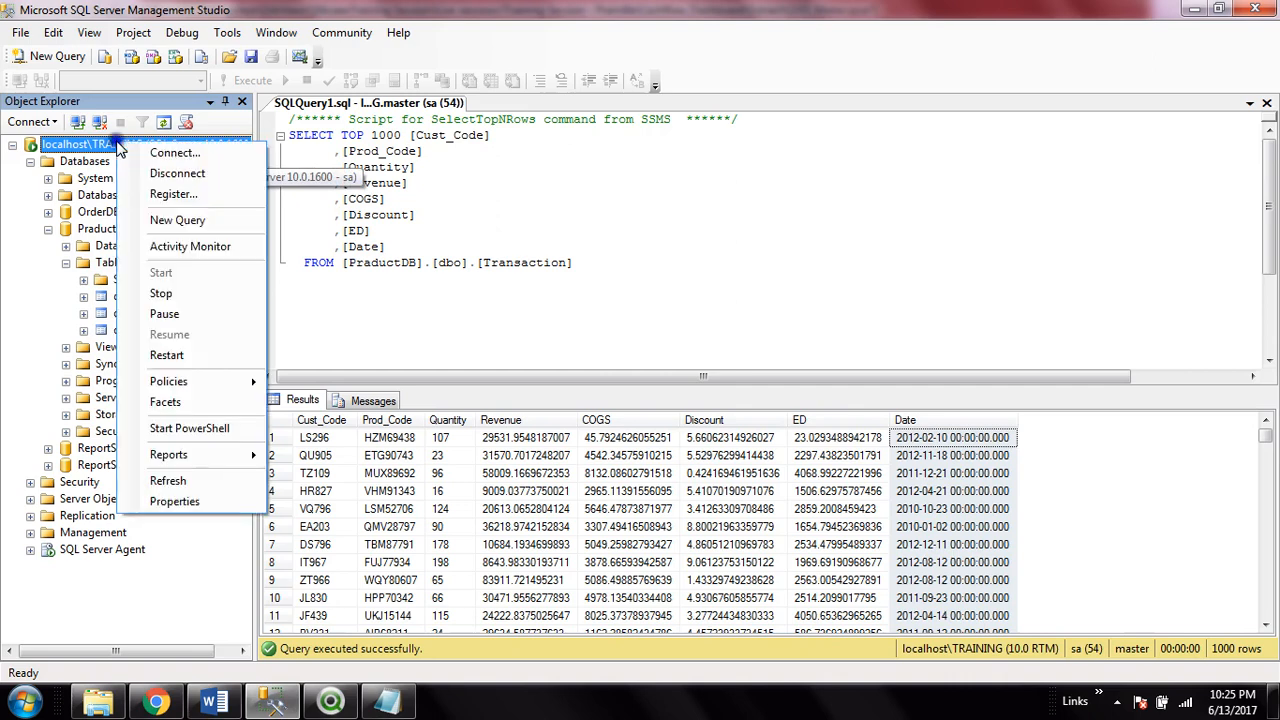
pyautogui.click(175, 501)
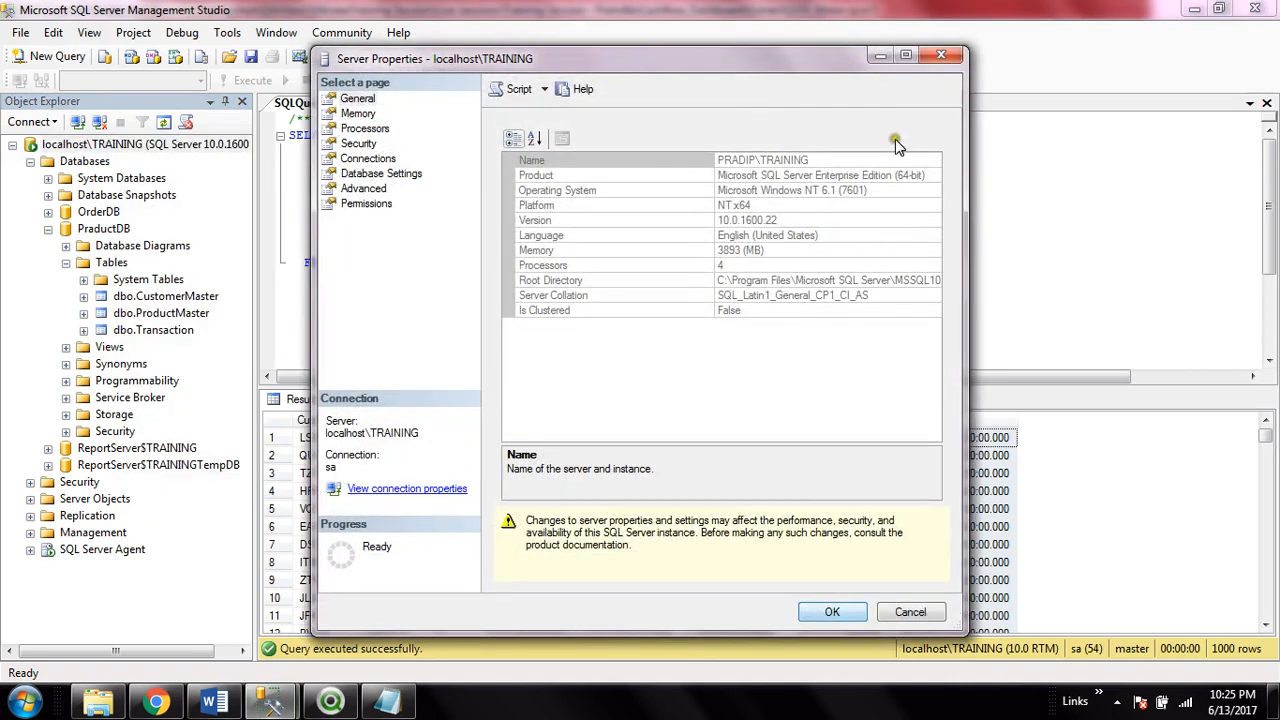
pyautogui.click(852, 162)
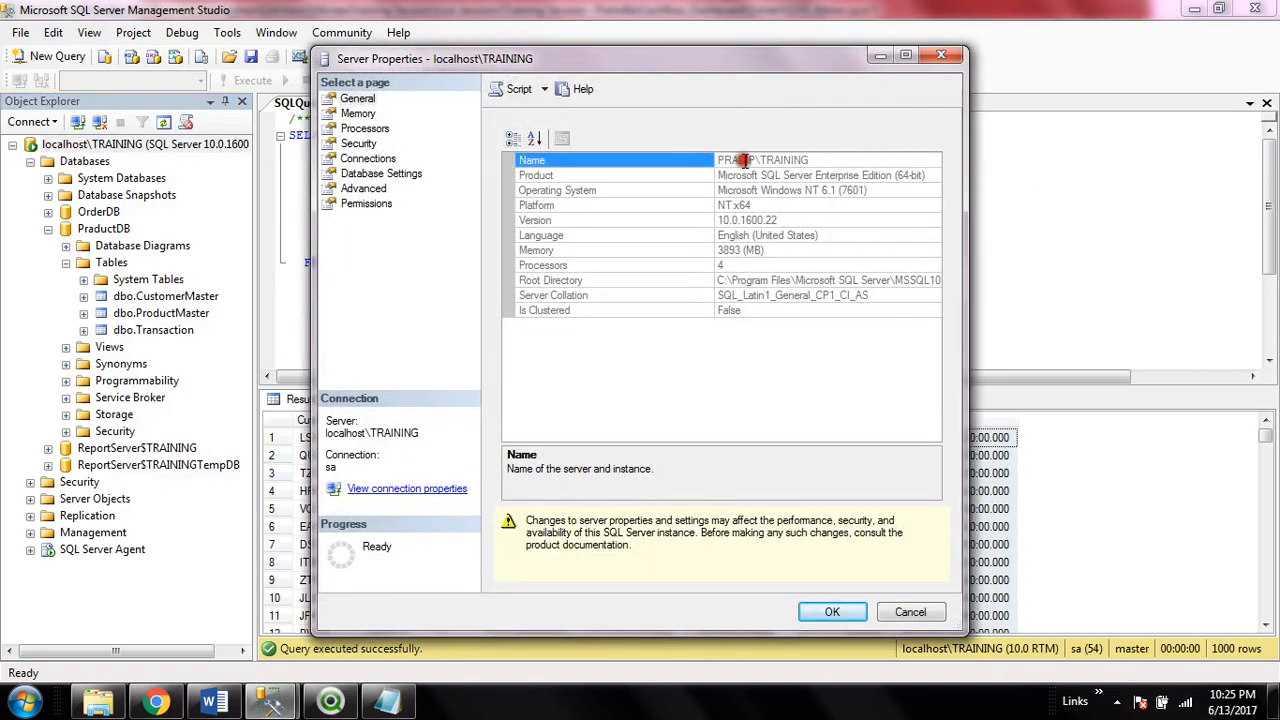
pyautogui.click(745, 162)
pyautogui.hotkey('ctrl', 'c')
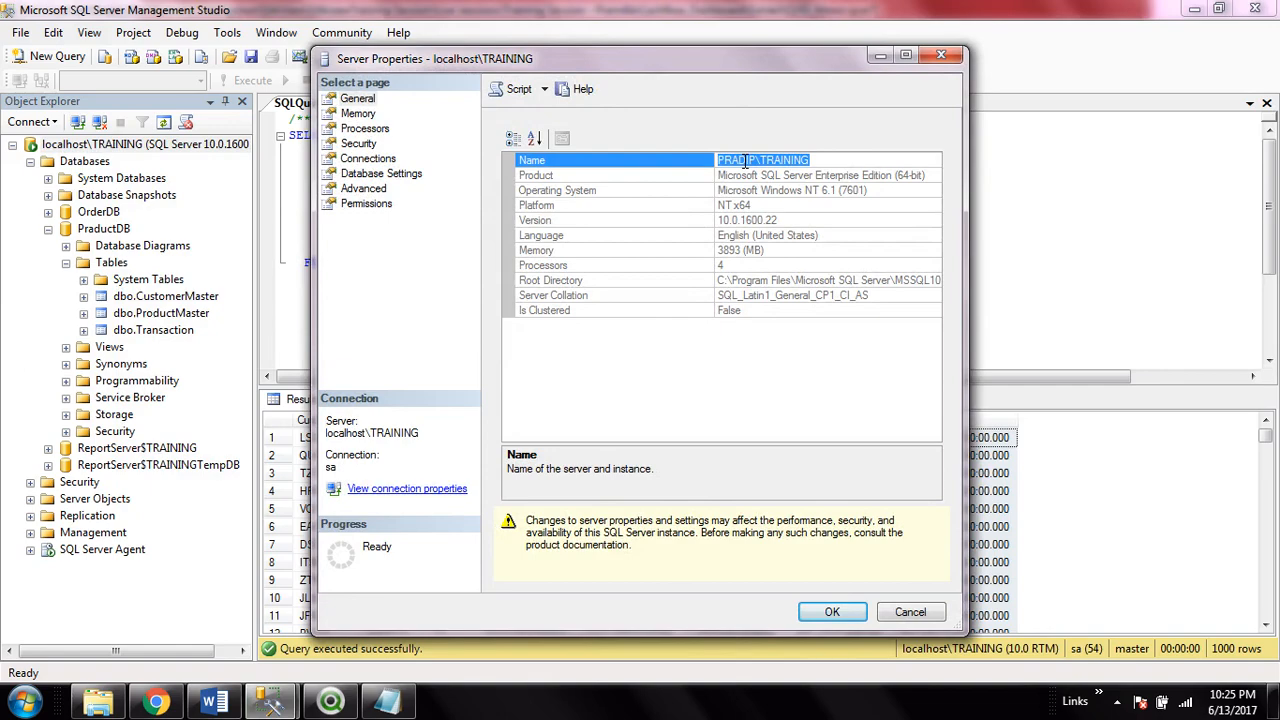
pyautogui.click(910, 612)
pyautogui.click(272, 706)
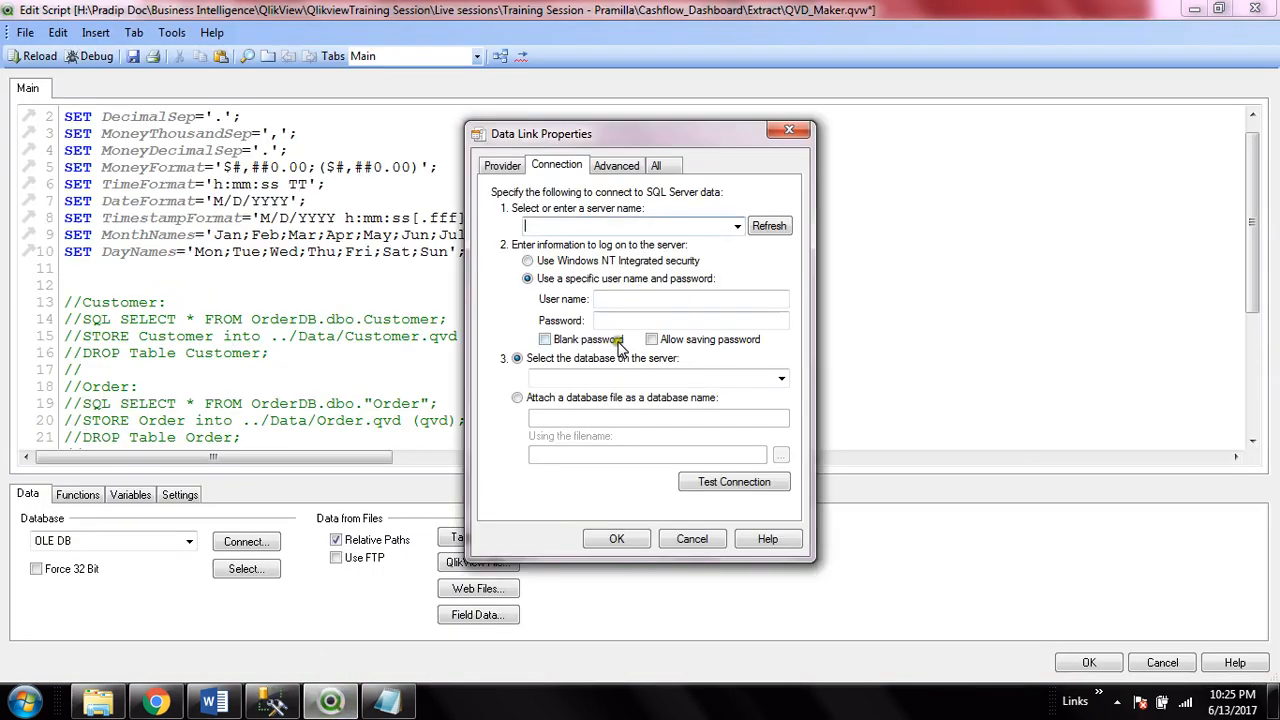
# Paste the server name, use Windows NT integrated security, and test the connection successfully
pyautogui.hotkey('ctrl', 'v')
pyautogui.click(596, 299)
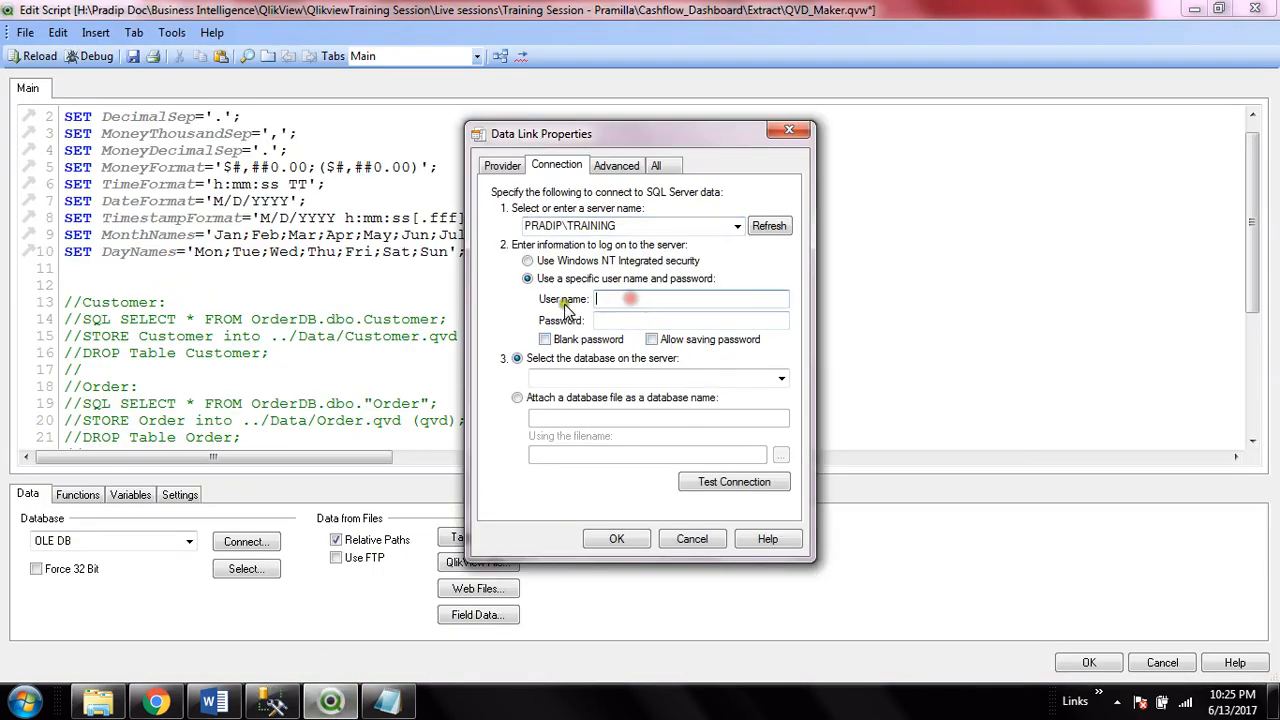
pyautogui.click(546, 260)
pyautogui.click(718, 481)
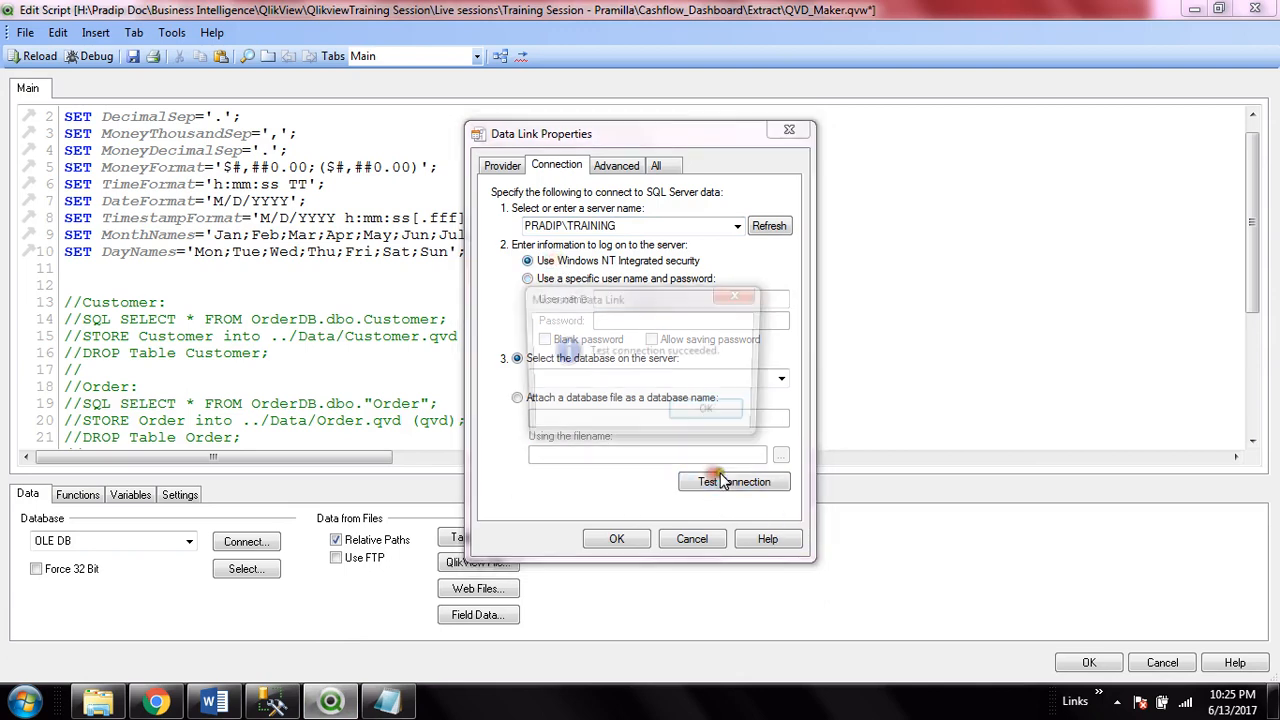
pyautogui.click(712, 412)
# Select the ProductDB database and insert the OLEDB CONNECT statement into the script
pyautogui.click(780, 377)
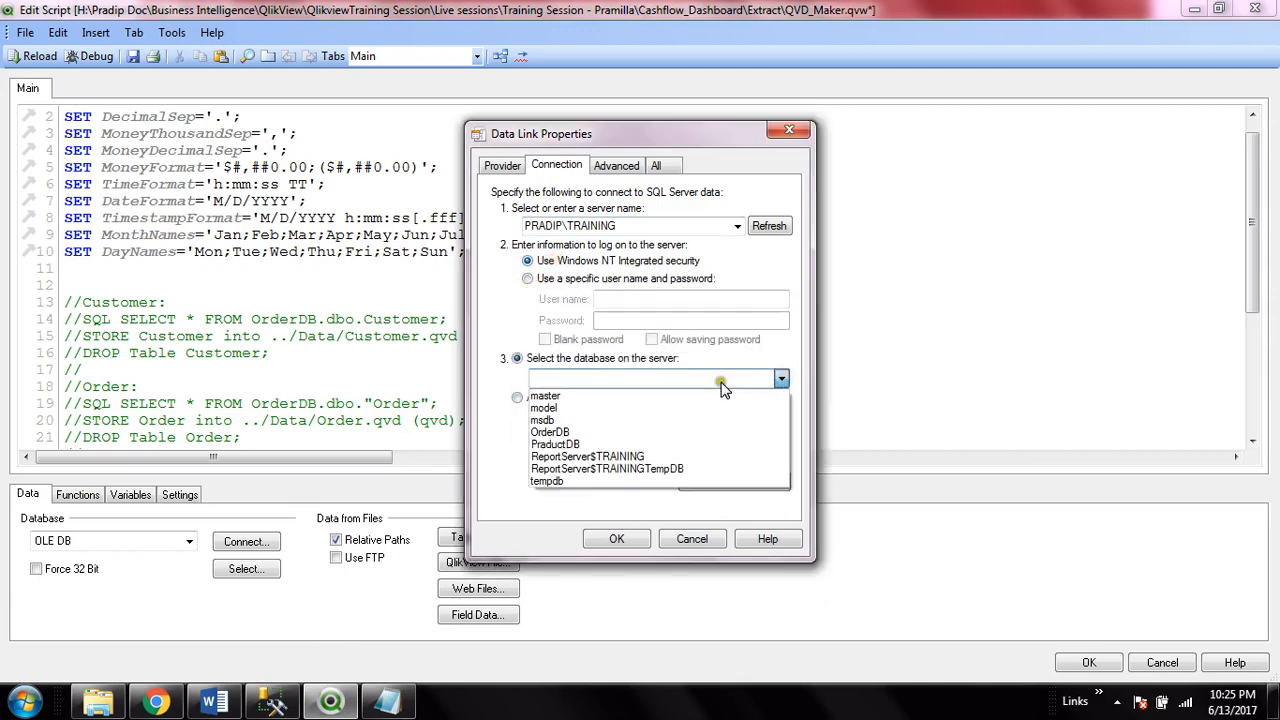
pyautogui.click(638, 452)
pyautogui.click(616, 538)
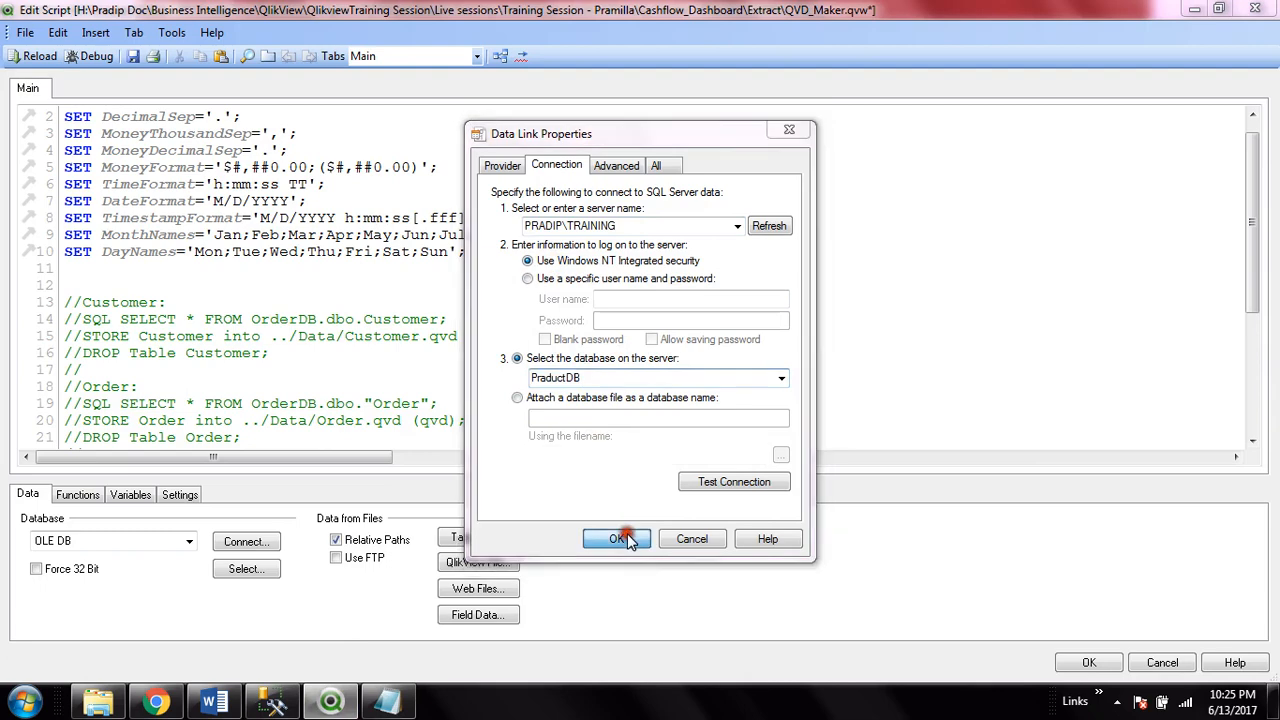
pyautogui.scroll(-5, 337, 323)
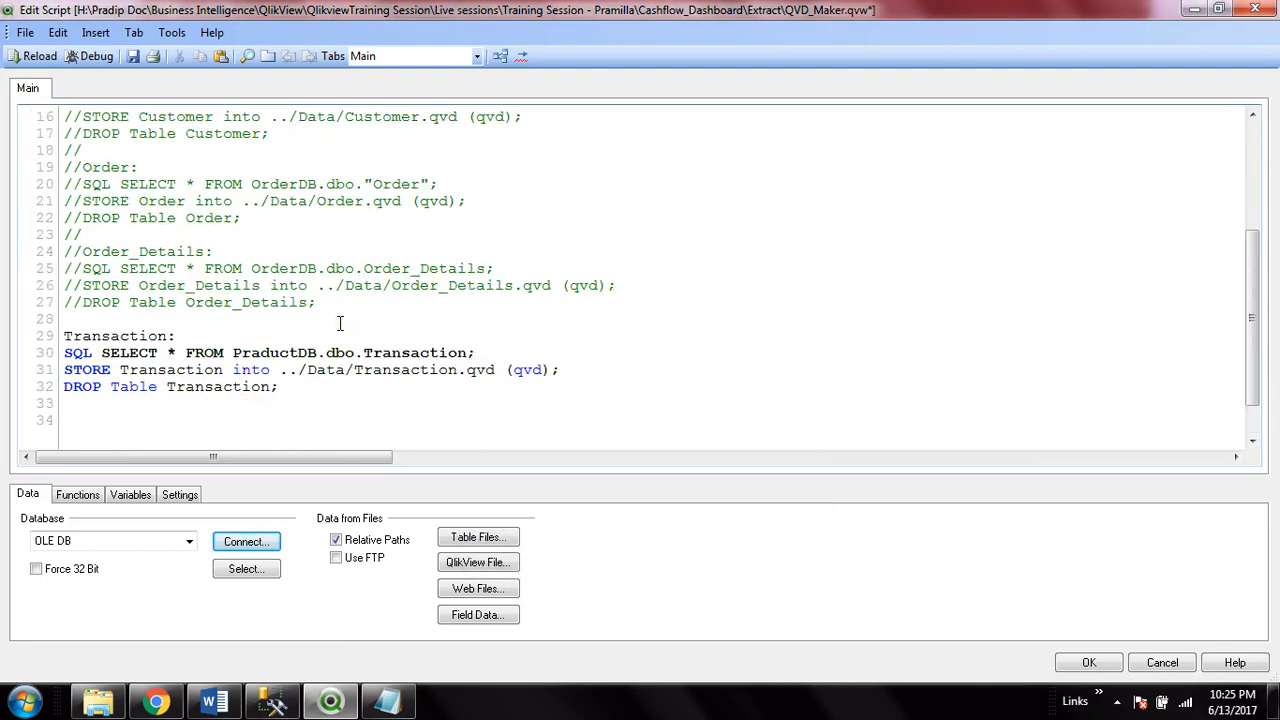
pyautogui.click(448, 392)
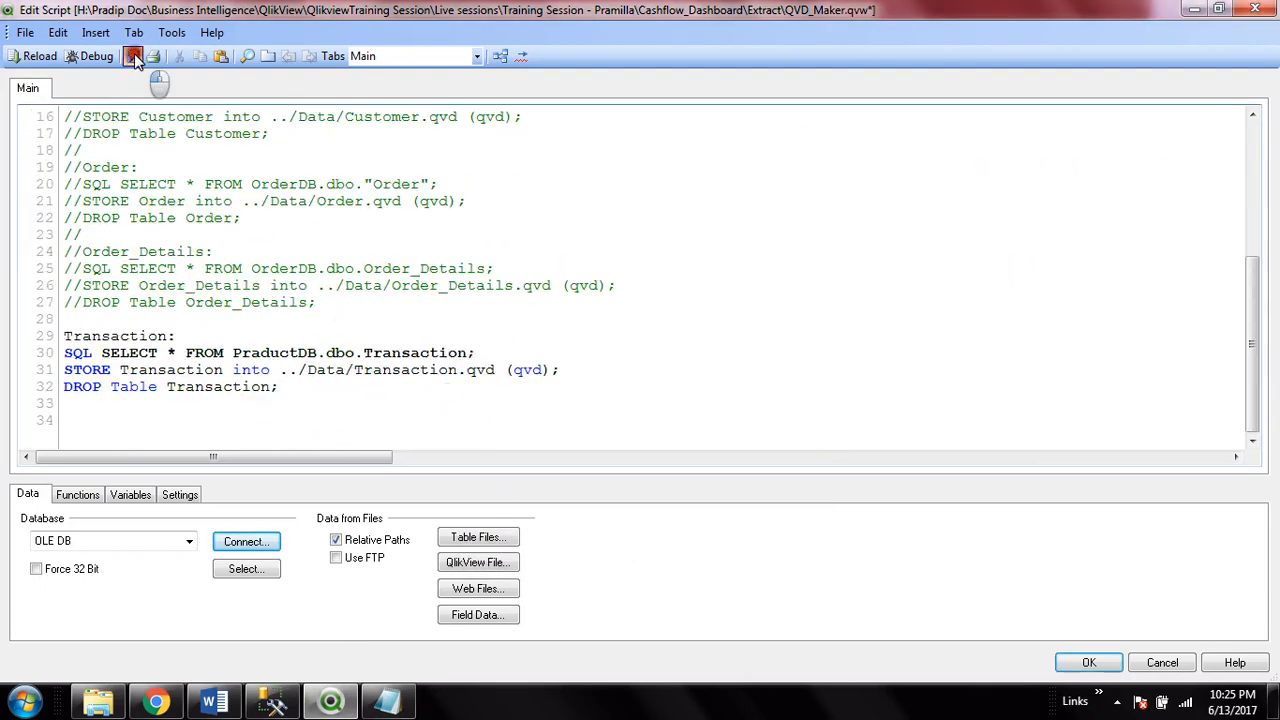
# Reload the script, dismiss the syntax, STORE and DROP TABLES errors, and close Sheet Properties
pyautogui.click(38, 60)
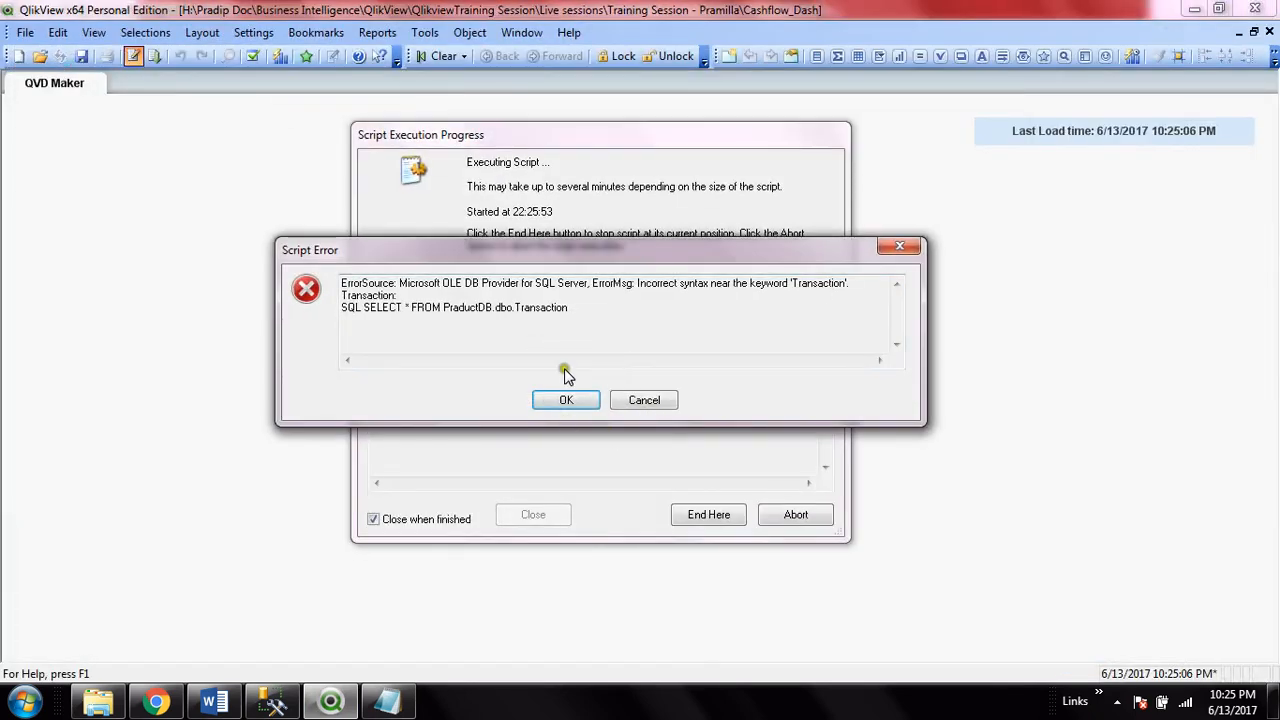
pyautogui.click(565, 400)
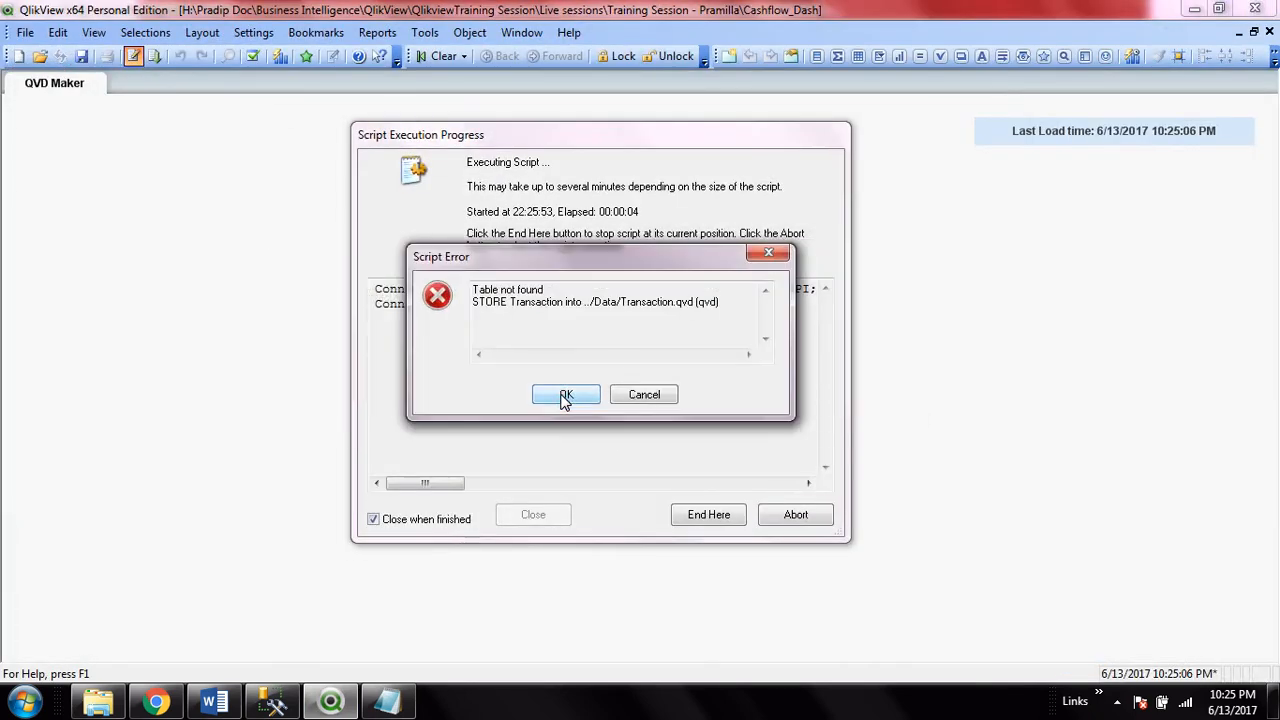
pyautogui.click(564, 395)
pyautogui.click(594, 402)
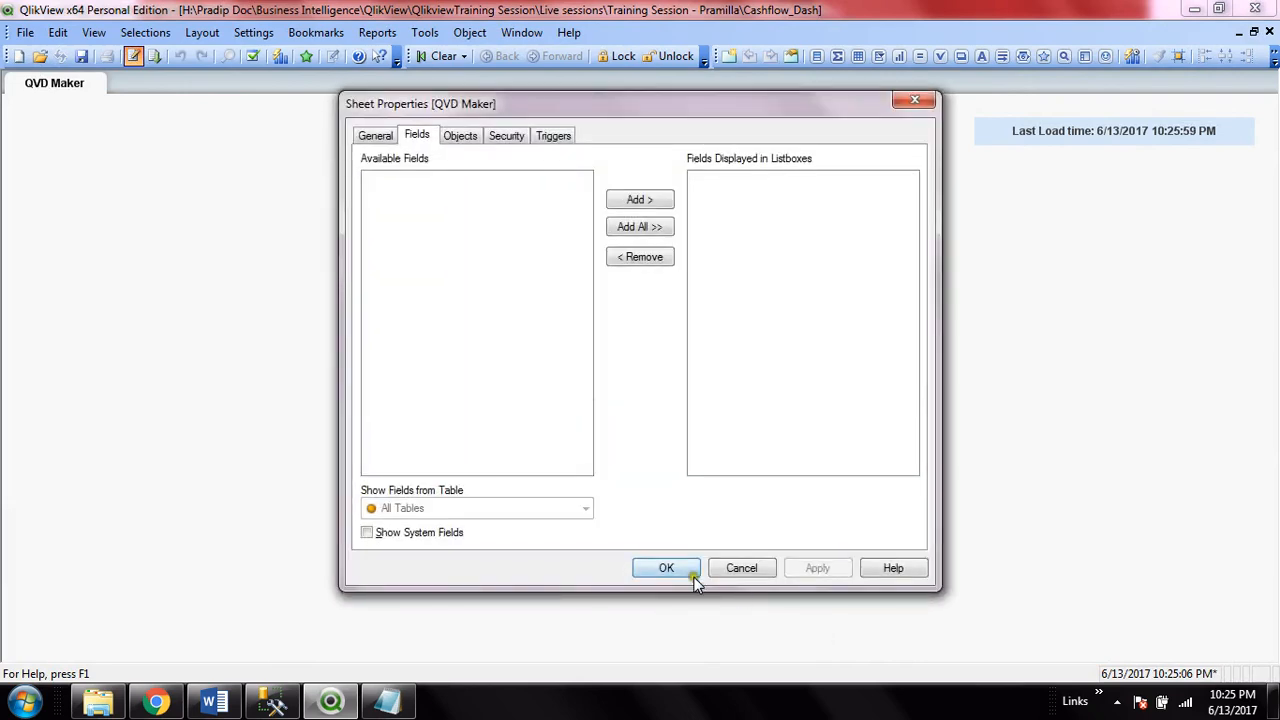
pyautogui.click(701, 568)
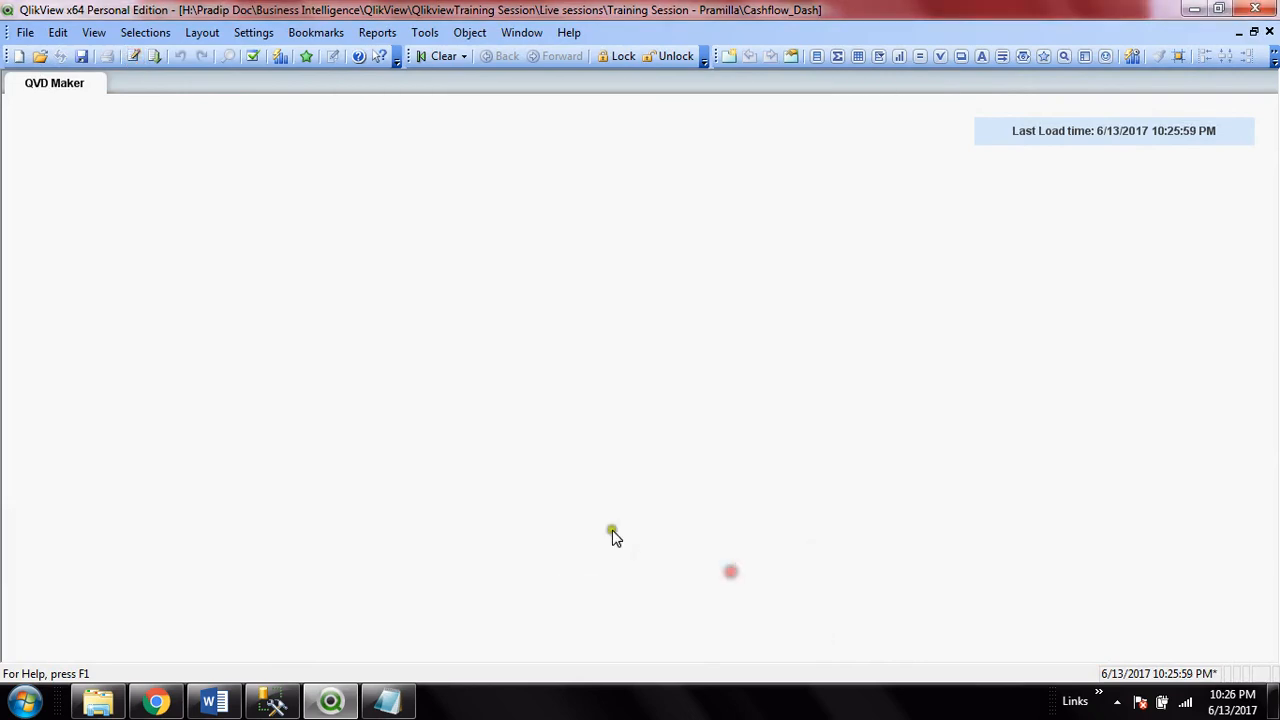
# Navigate Explorer from the Data folder up to the Business Intelligence folder
pyautogui.click(98, 701)
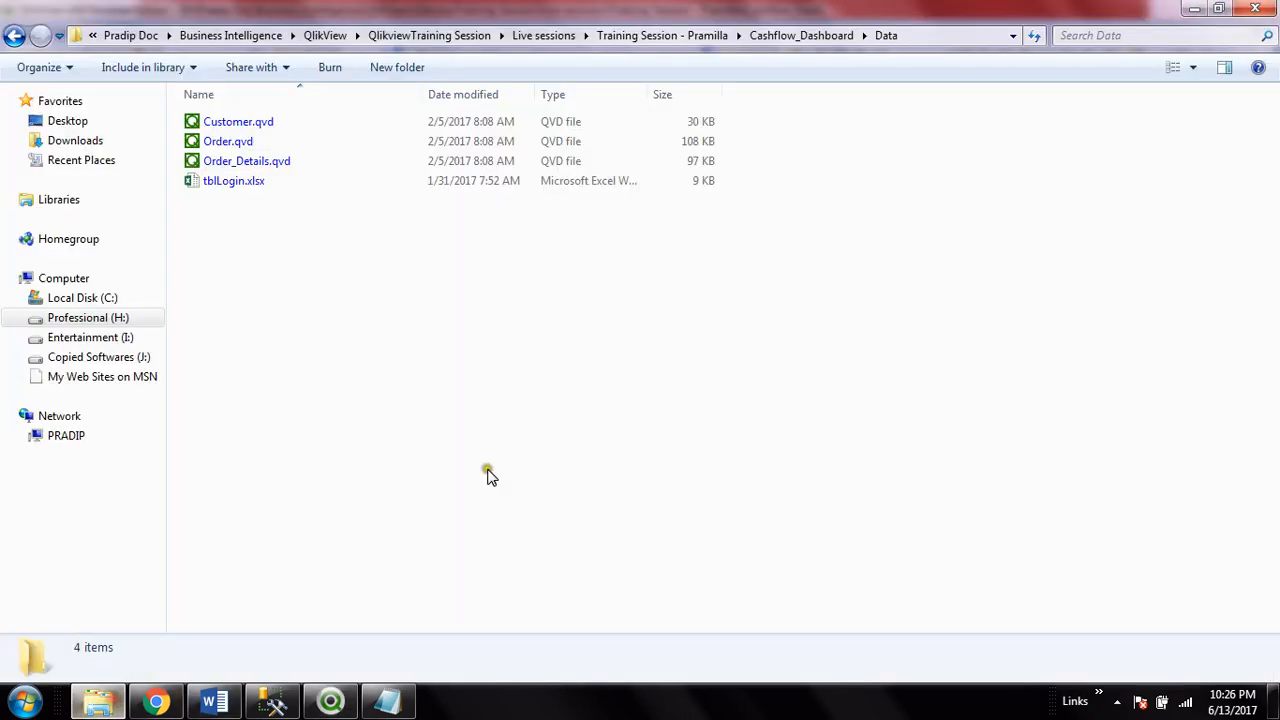
pyautogui.click(783, 38)
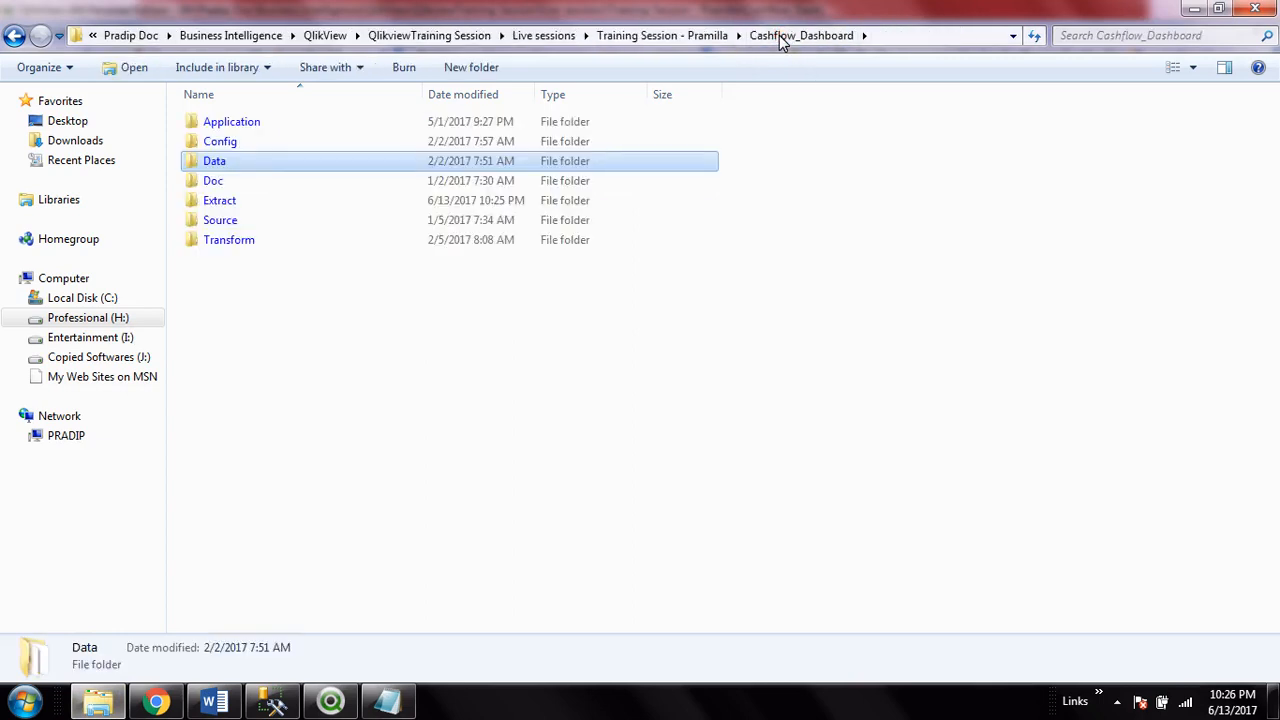
pyautogui.click(448, 327)
pyautogui.click(686, 35)
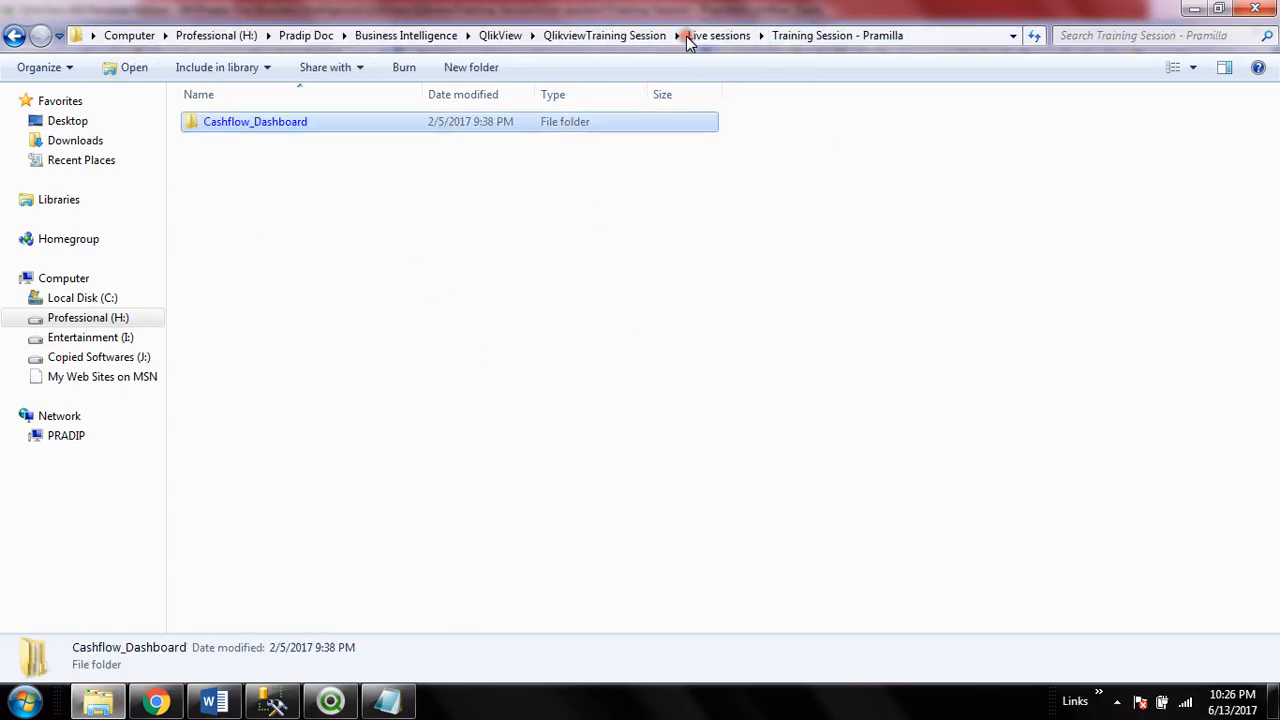
pyautogui.click(612, 36)
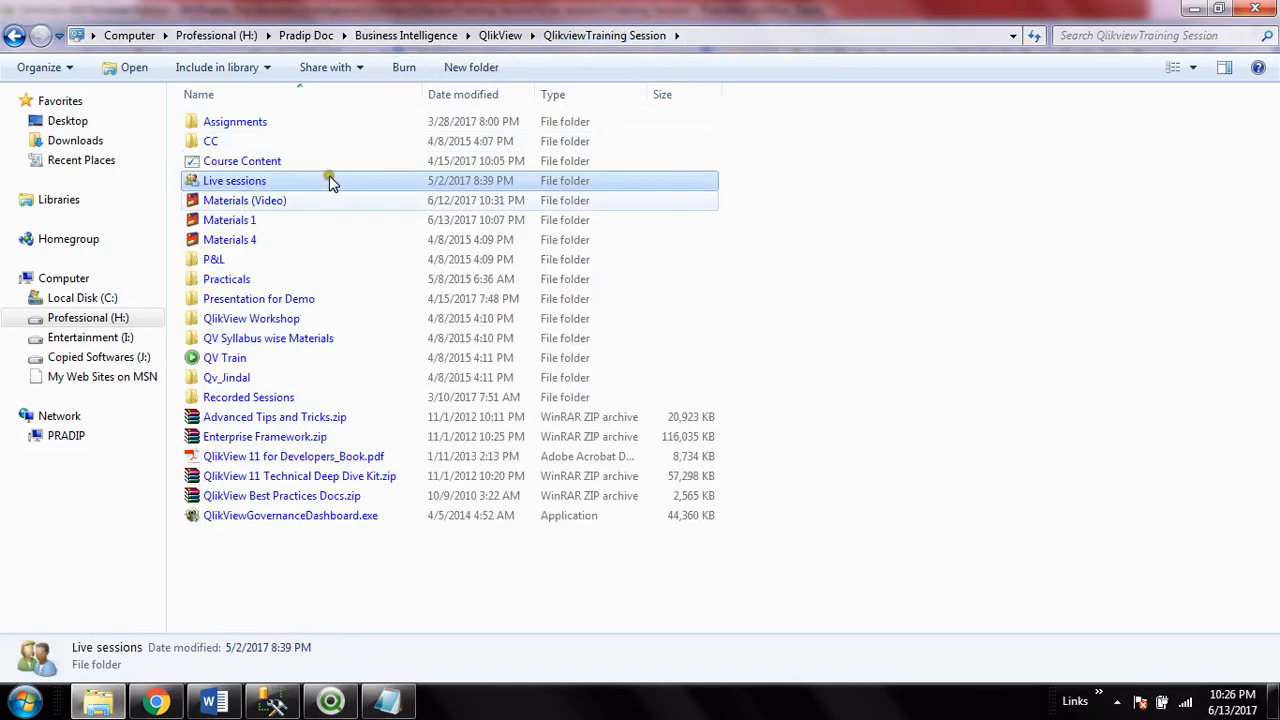
pyautogui.click(490, 36)
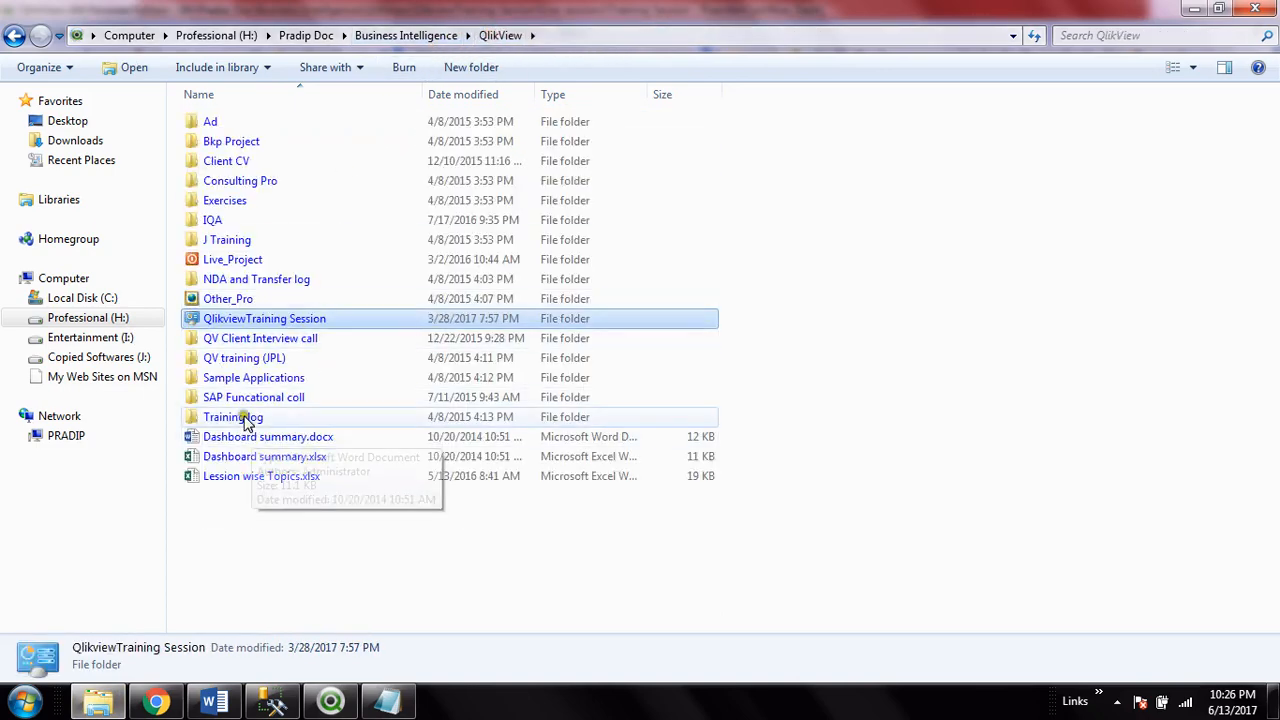
pyautogui.click(424, 36)
pyautogui.click(427, 400)
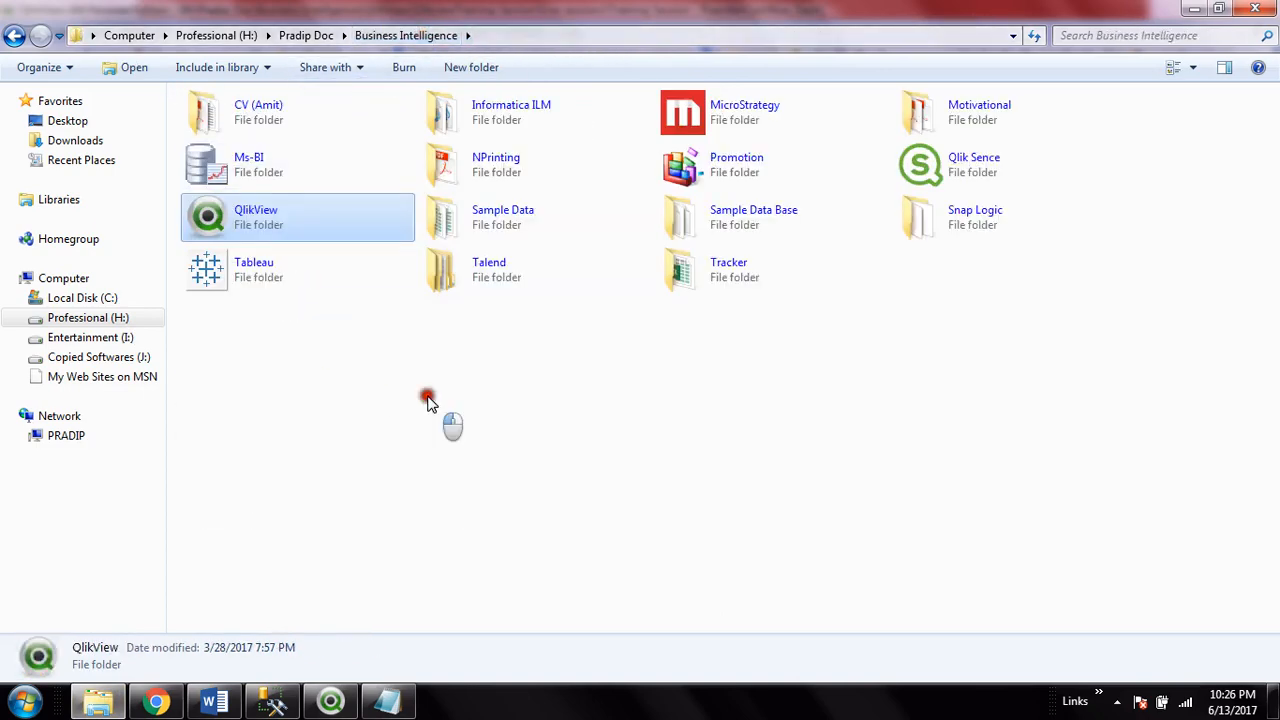
# Check Sample Data, then open Sample Data Base to find Product_DB.xlsx
pyautogui.doubleClick(567, 220)
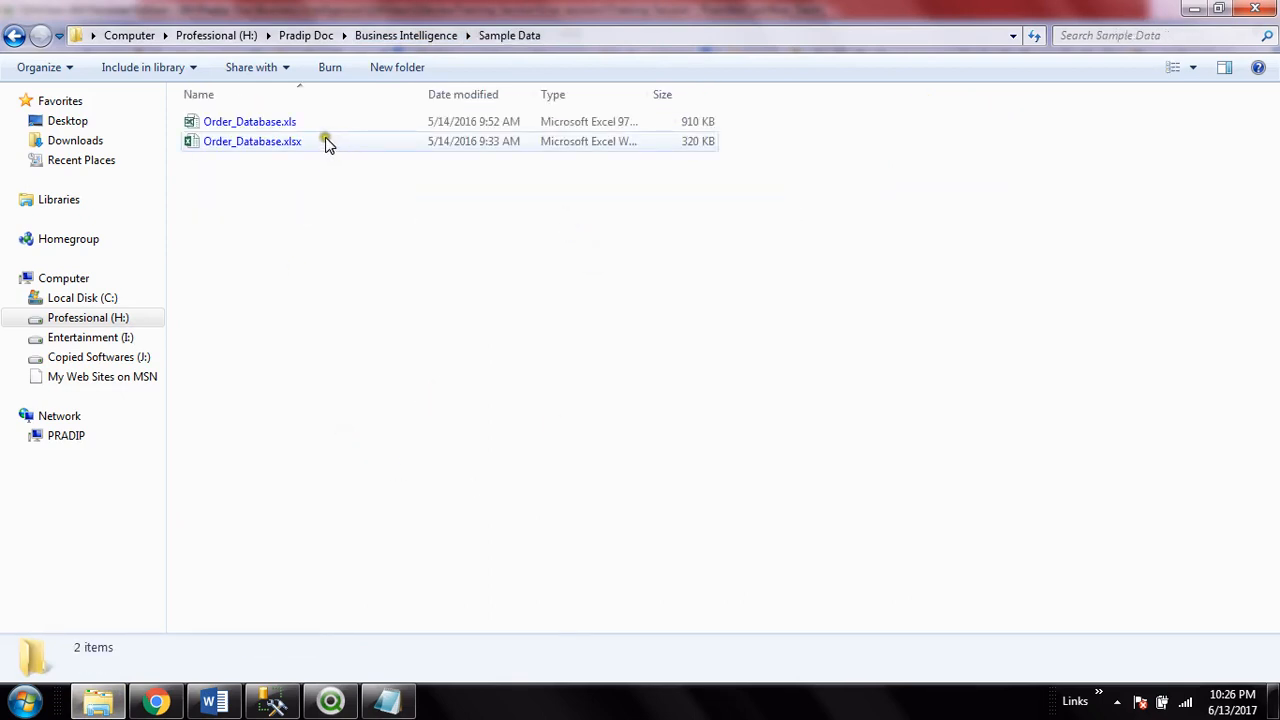
pyautogui.click(392, 36)
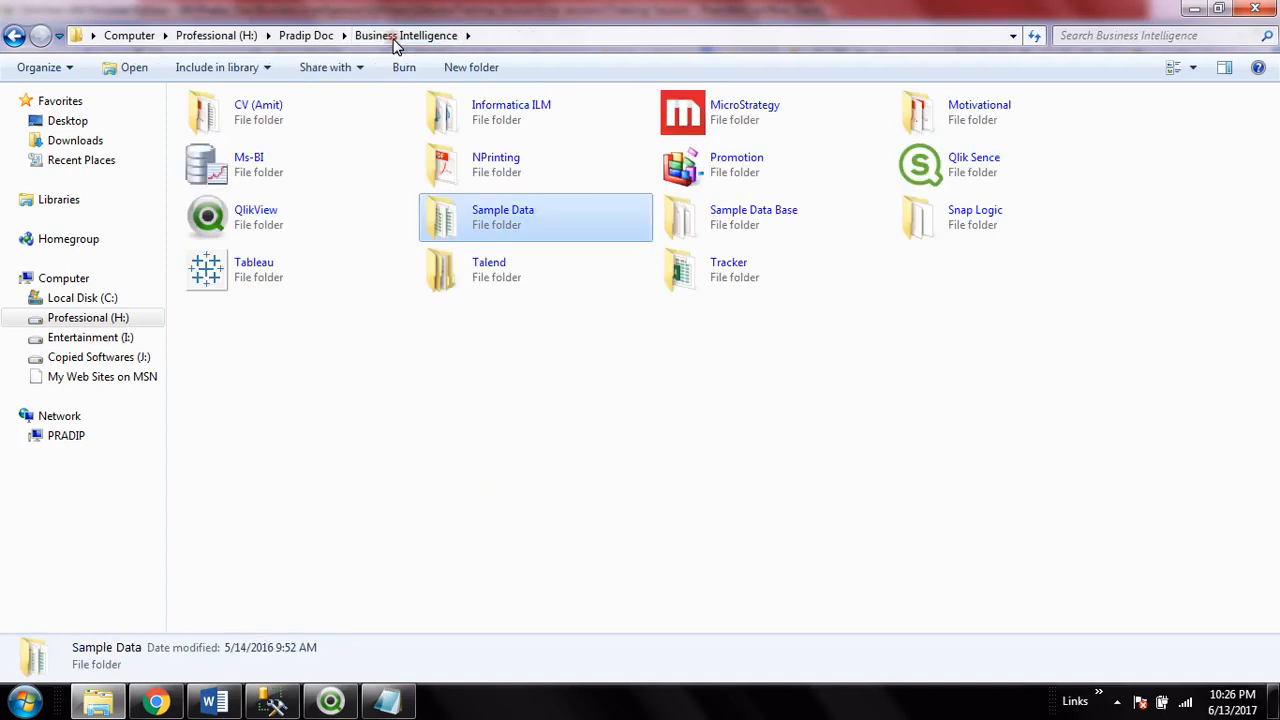
pyautogui.doubleClick(764, 232)
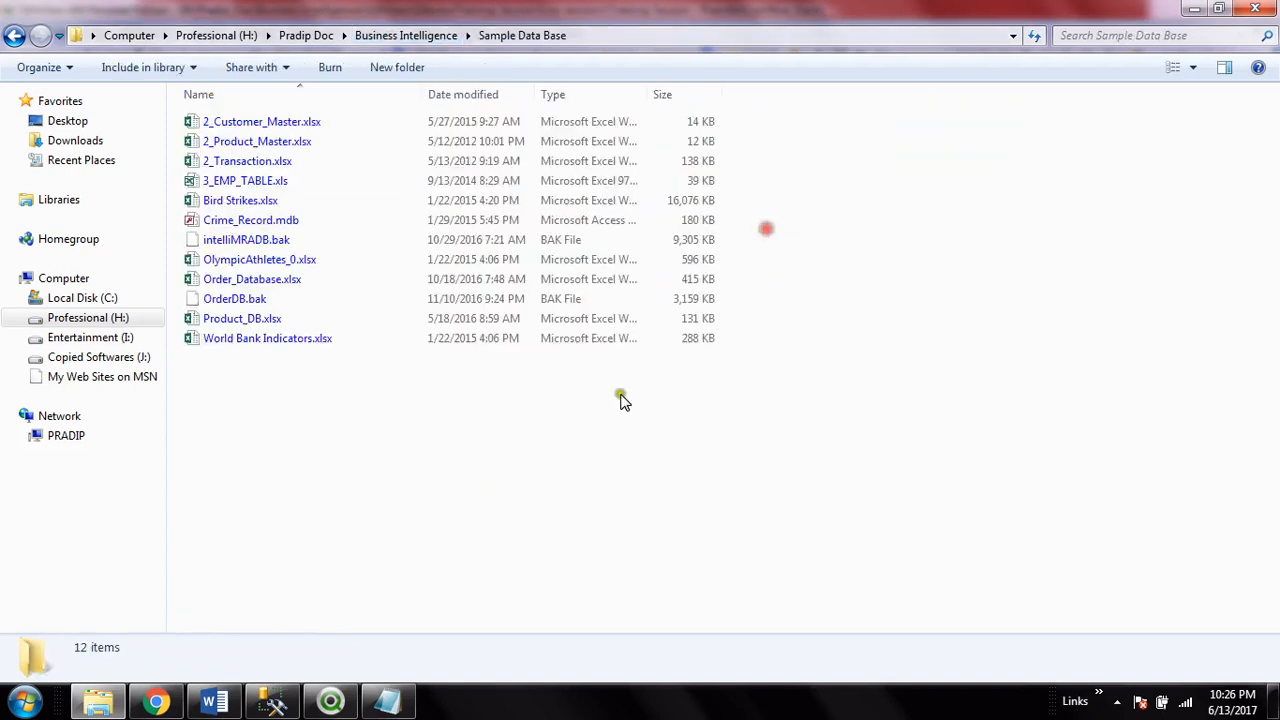
pyautogui.click(246, 319)
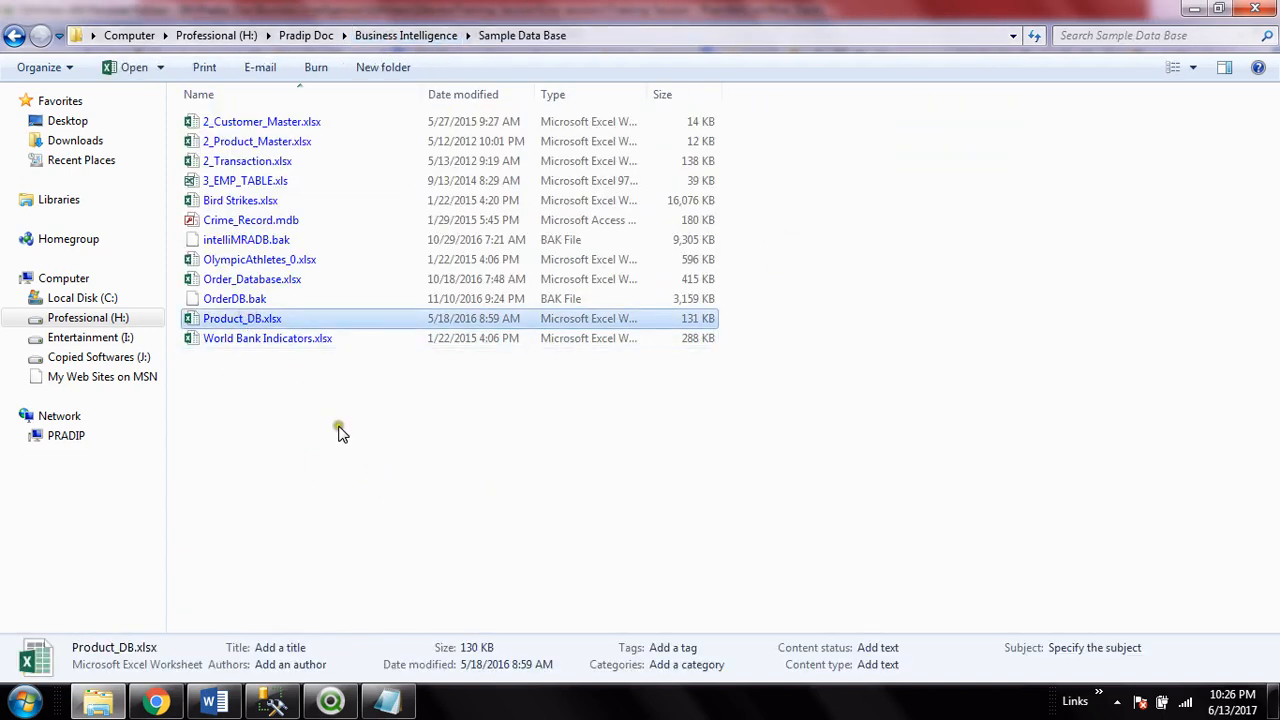
pyautogui.click(383, 420)
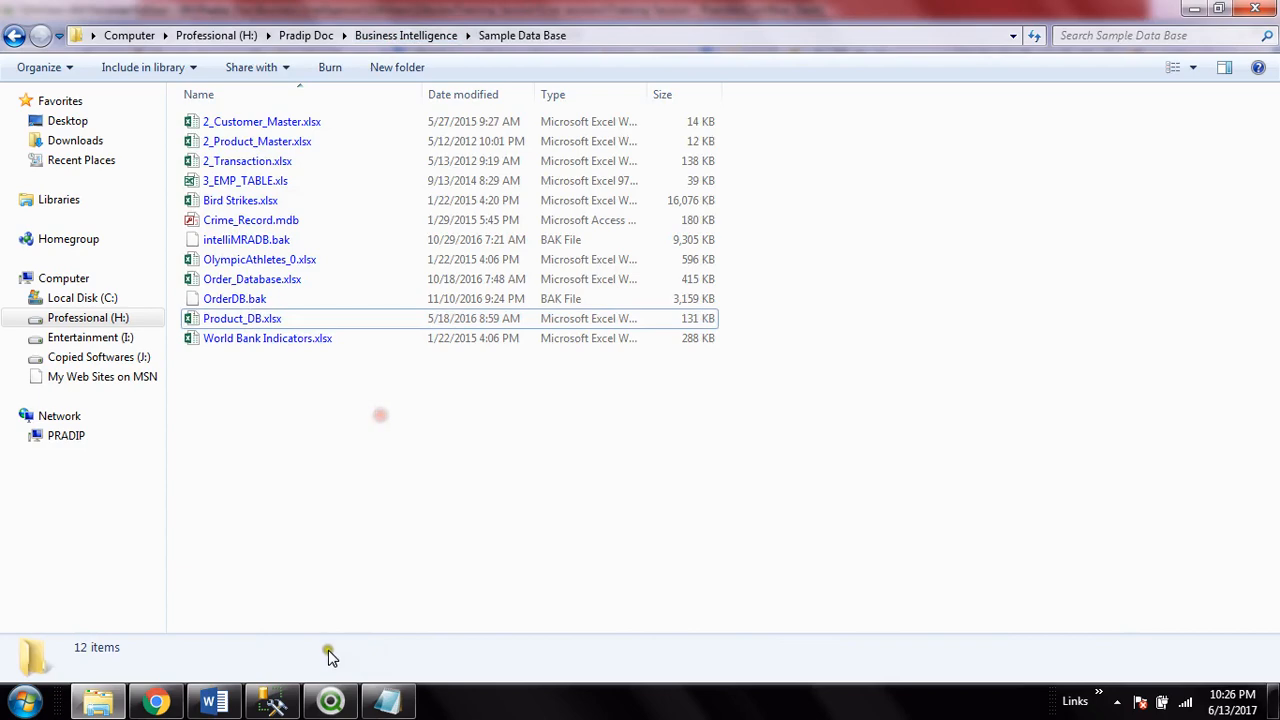
# Open the recent Data folder from the Explorer jump list and select Product_DB.xlsx to copy
pyautogui.click(100, 705)
pyautogui.rightClick(102, 710)
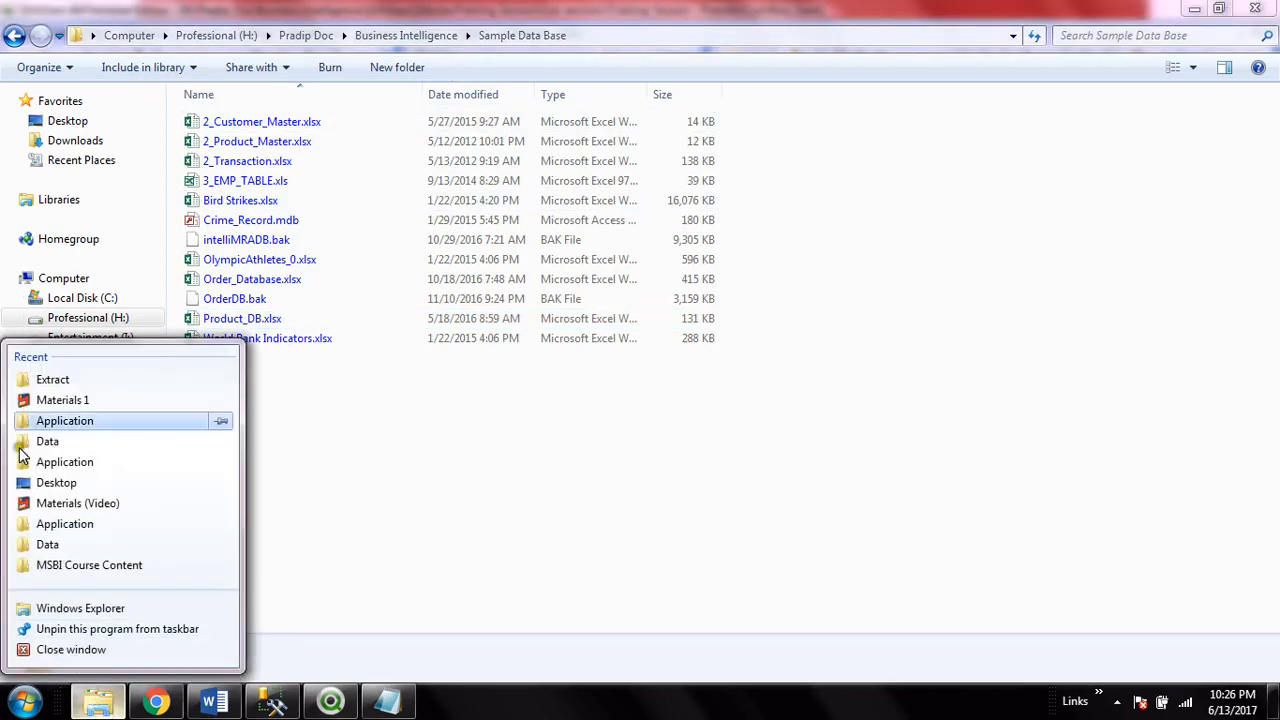
pyautogui.click(83, 436)
pyautogui.click(511, 425)
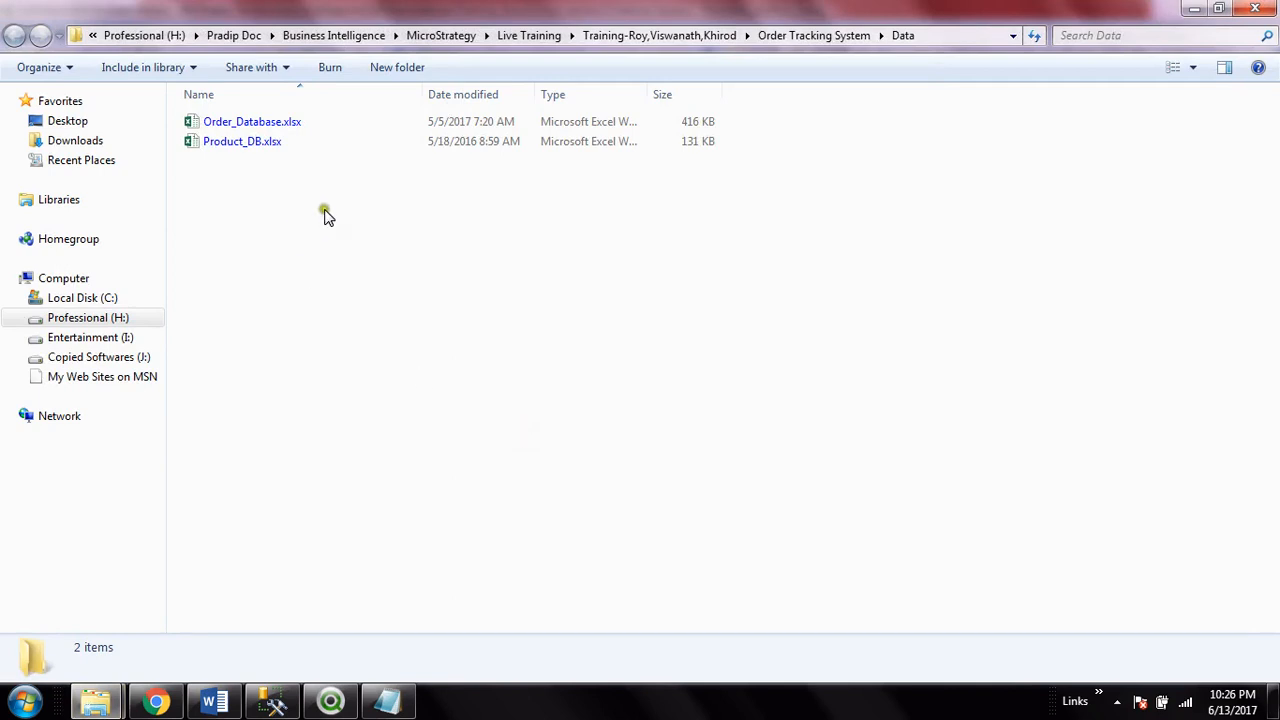
pyautogui.click(308, 141)
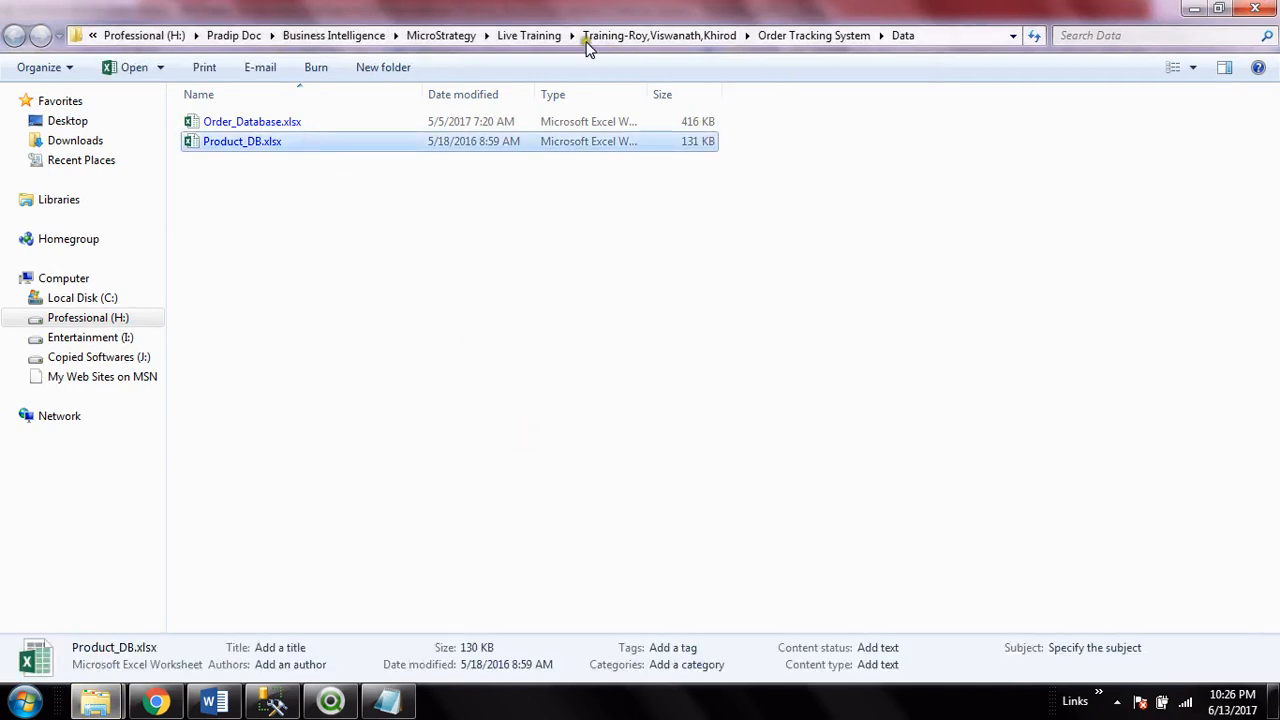
# Paste Product_DB.xlsx into the Cashflow_Dashboard\Data folder and return to QlikView
pyautogui.click(530, 36)
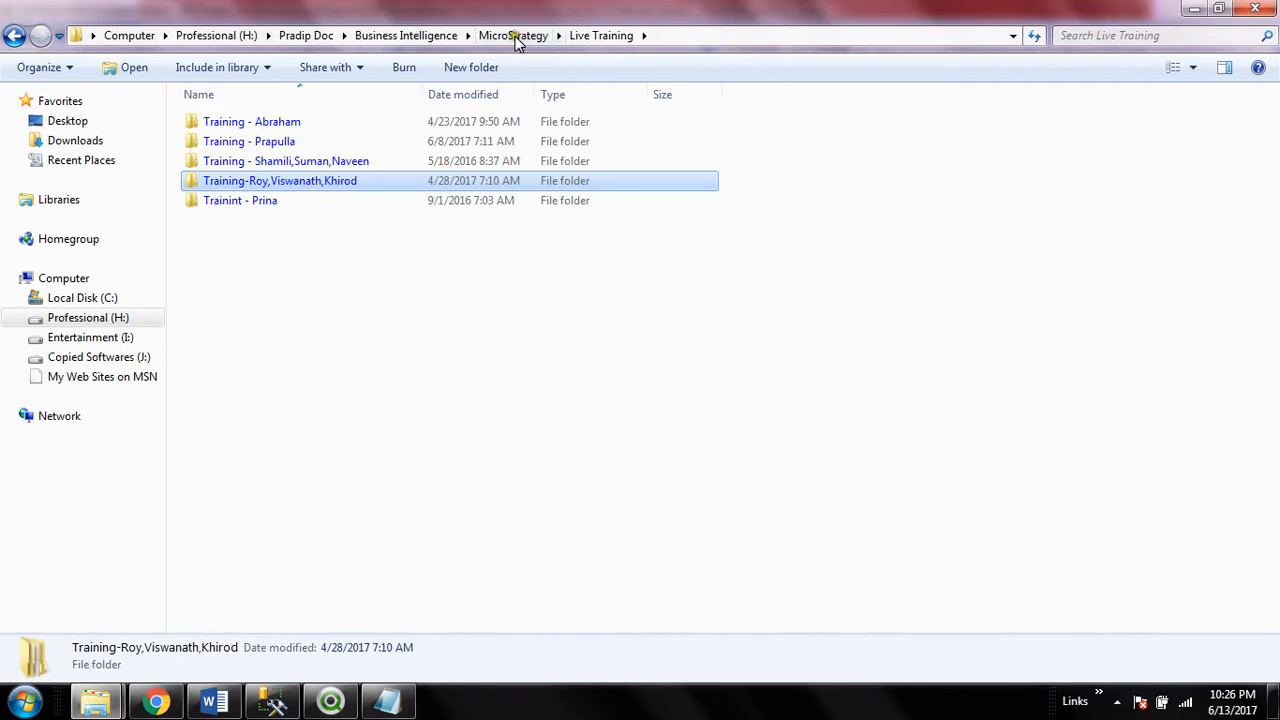
pyautogui.click(307, 35)
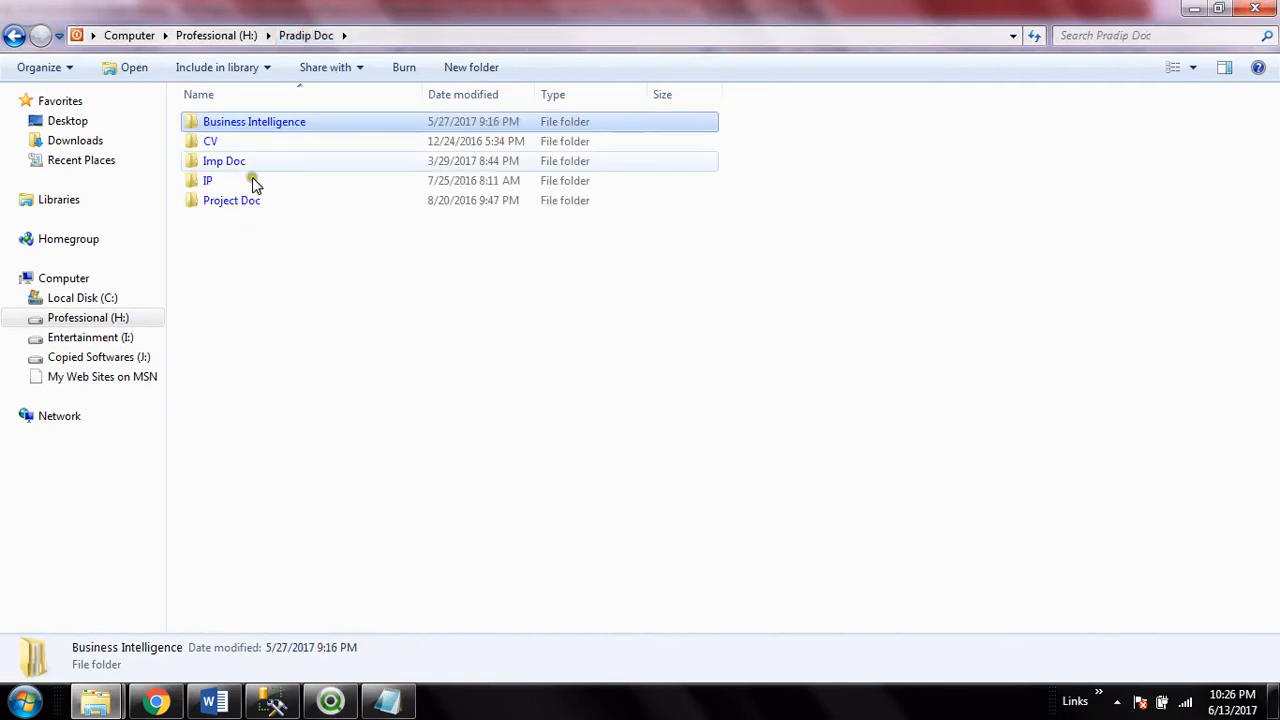
pyautogui.doubleClick(268, 122)
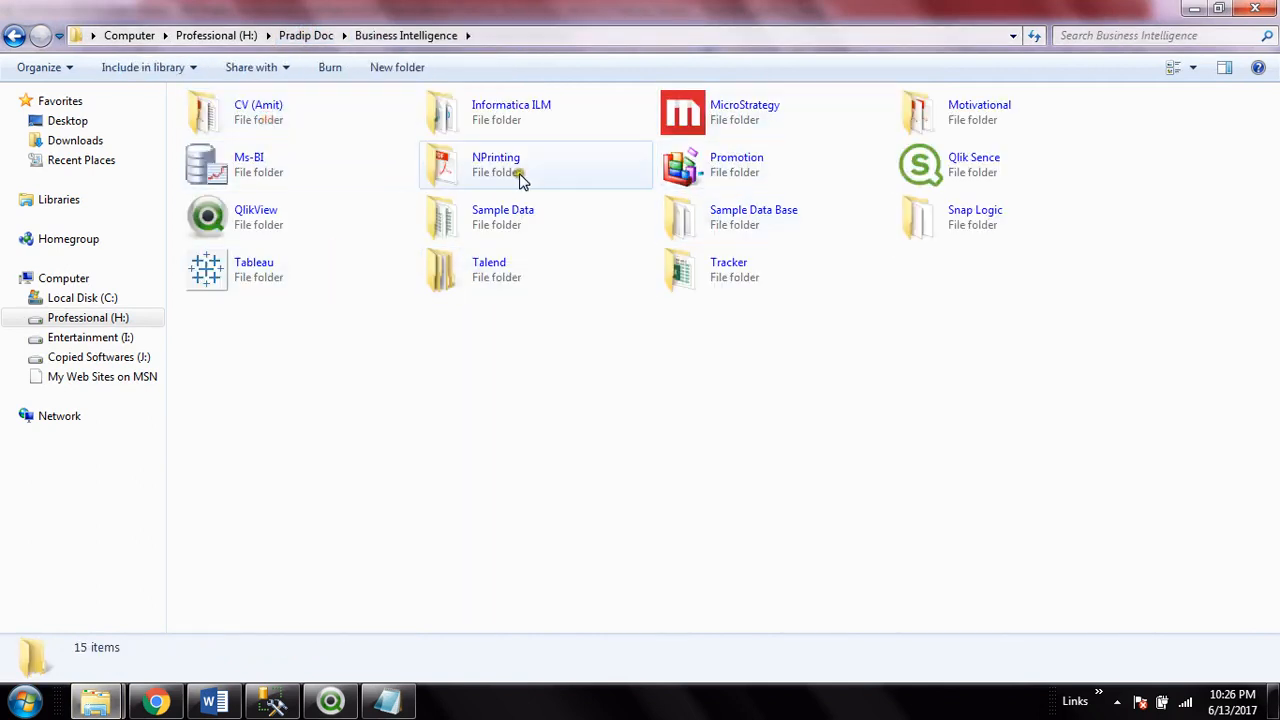
pyautogui.doubleClick(282, 232)
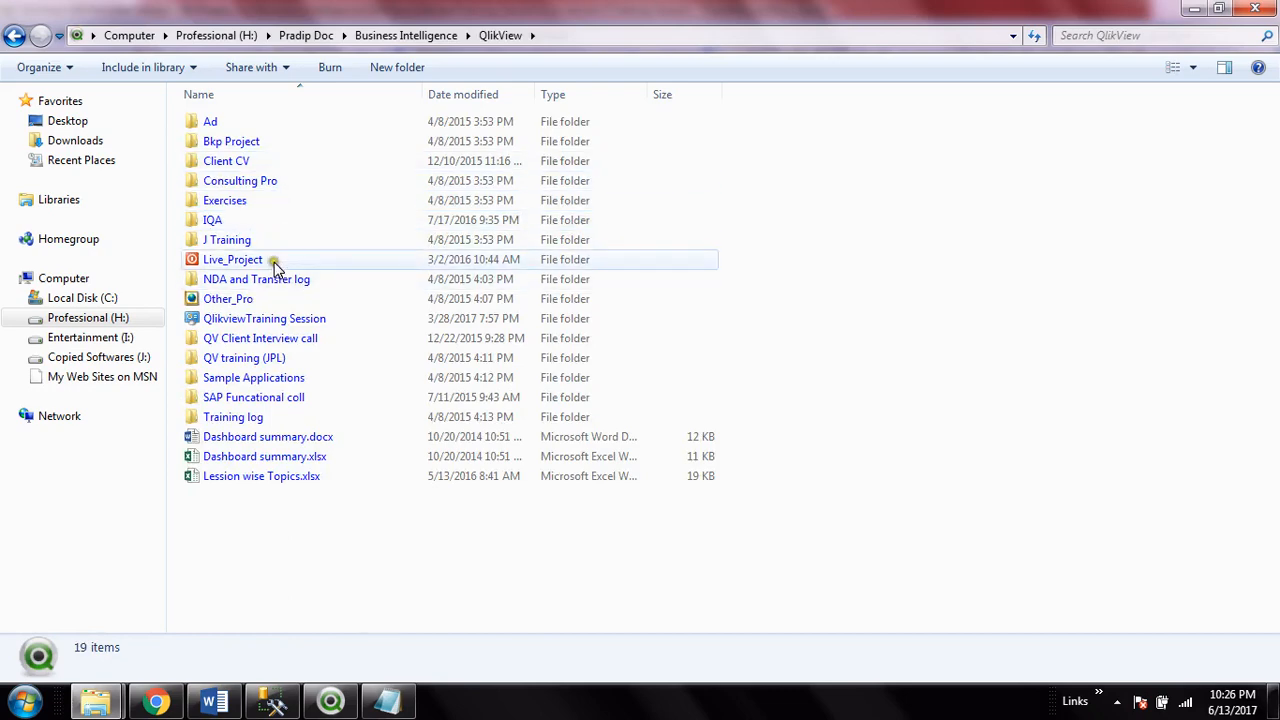
pyautogui.doubleClick(274, 318)
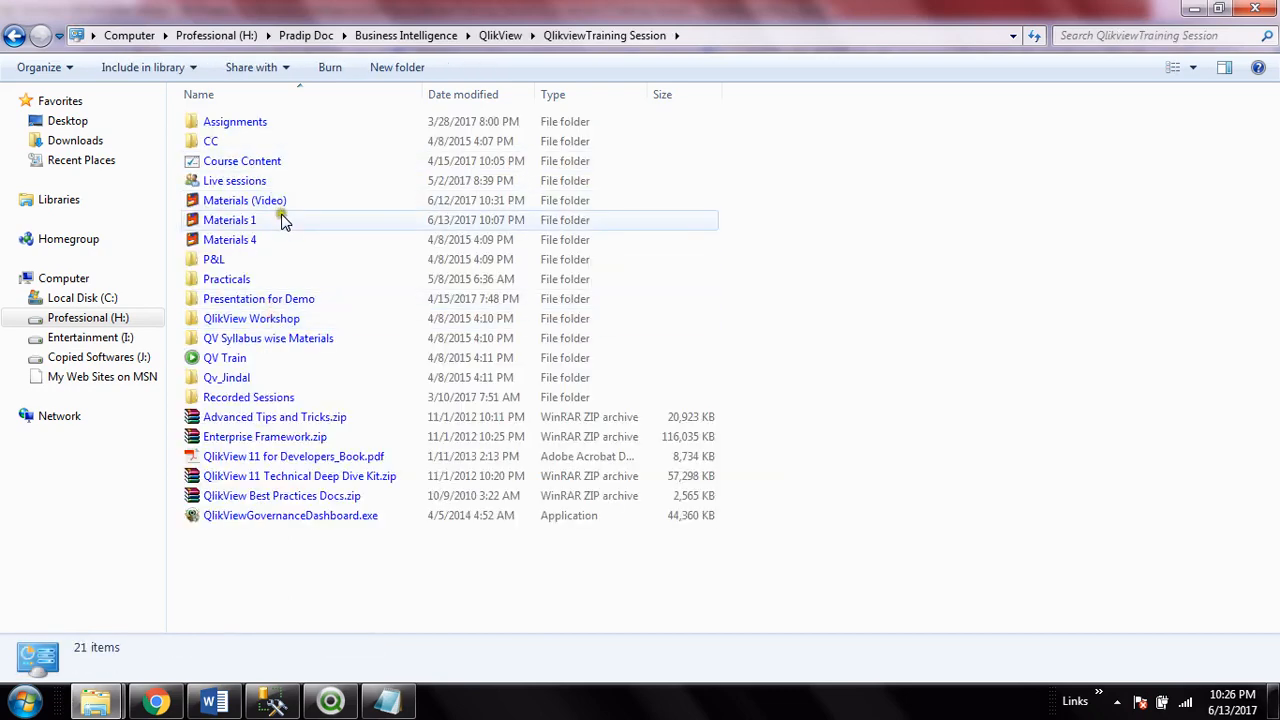
pyautogui.doubleClick(277, 180)
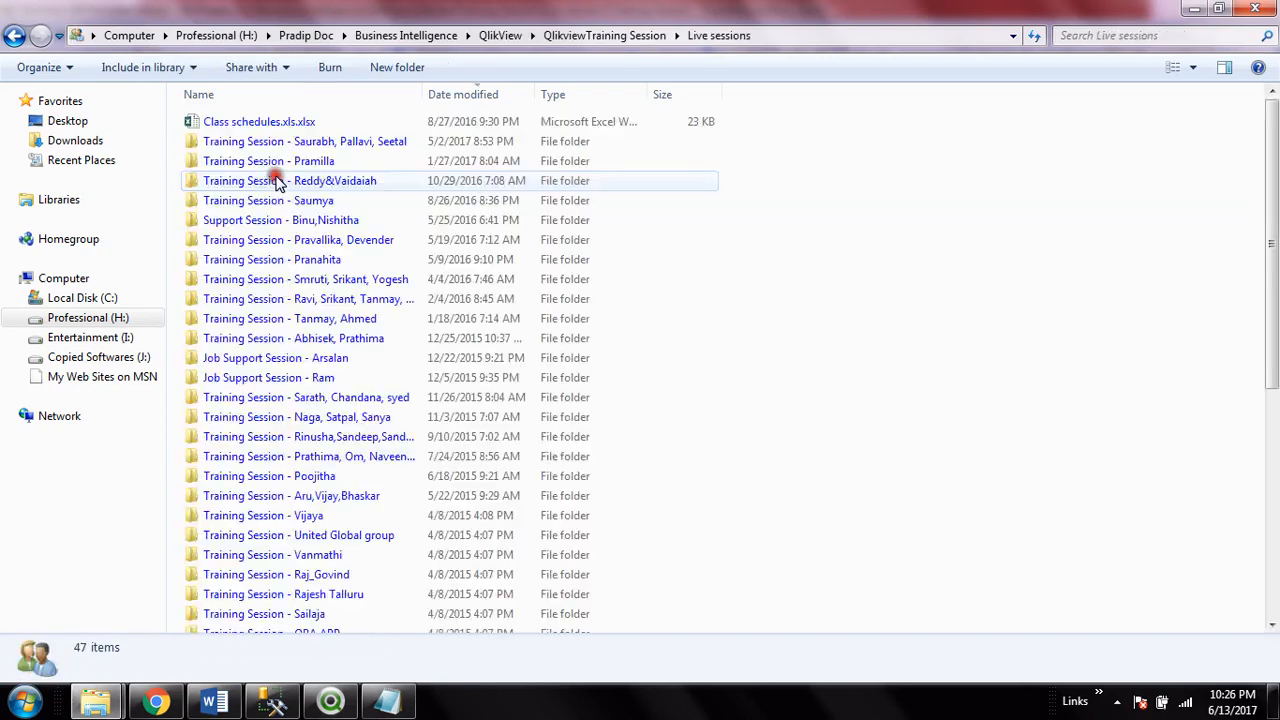
pyautogui.doubleClick(357, 161)
pyautogui.doubleClick(358, 121)
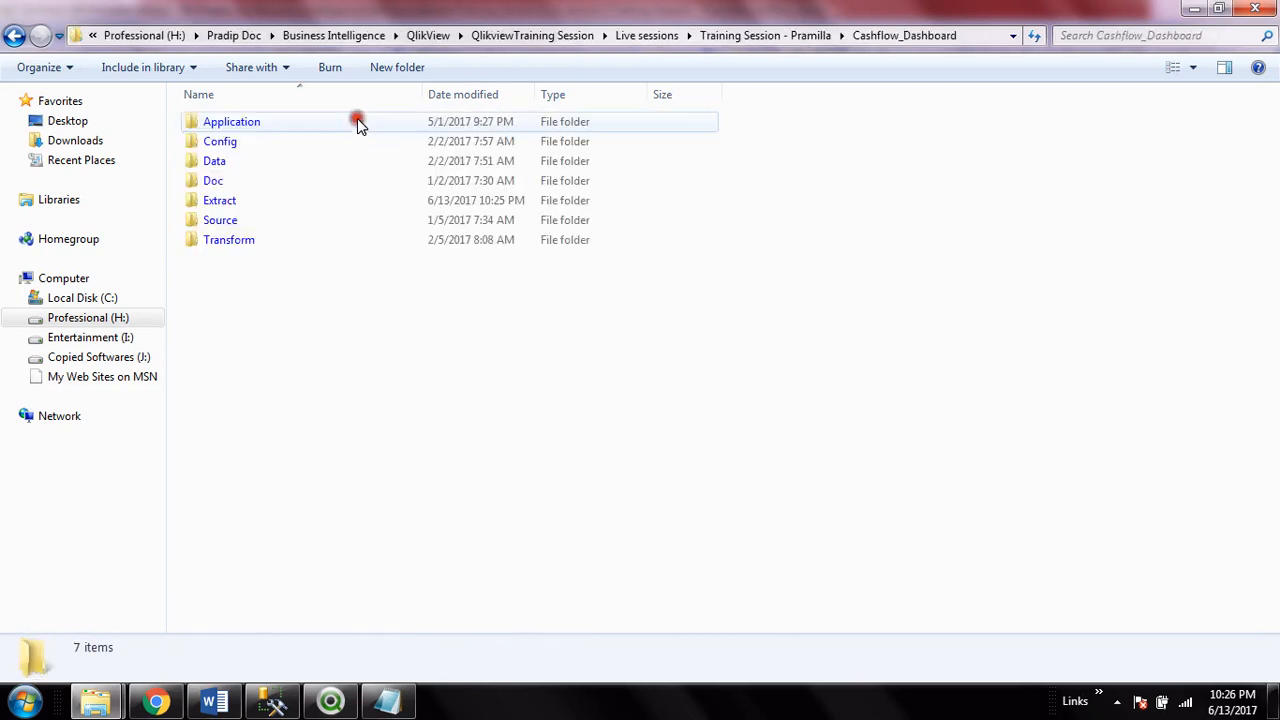
pyautogui.doubleClick(258, 170)
pyautogui.click(336, 388)
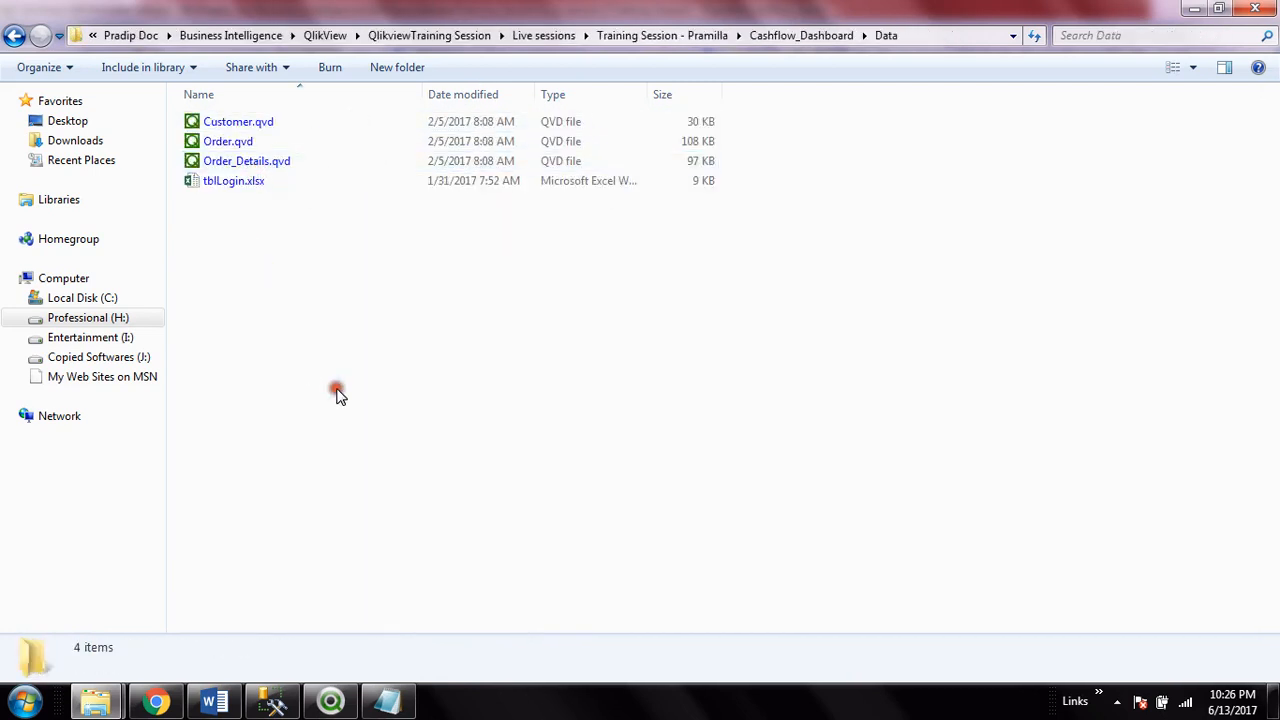
pyautogui.hotkey('ctrl', 'v')
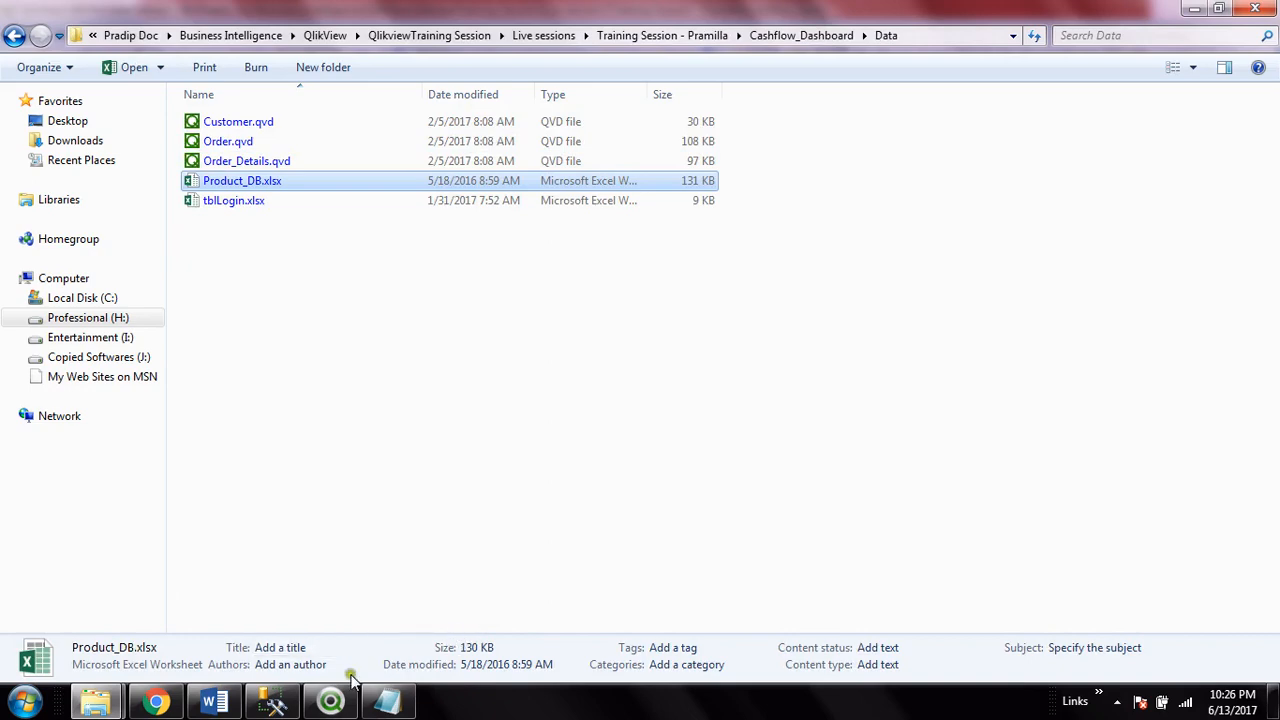
pyautogui.click(331, 700)
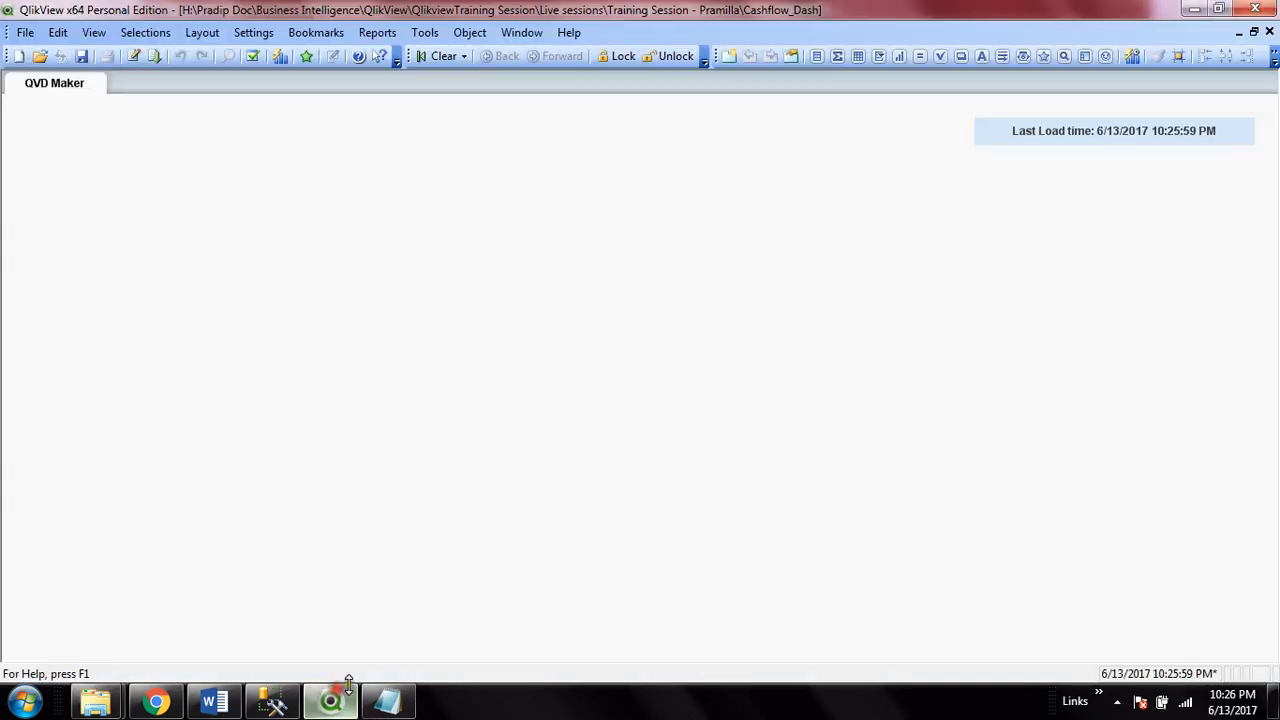
# Delete the SQL SELECT statement from the Transaction block of the script
pyautogui.click(131, 58)
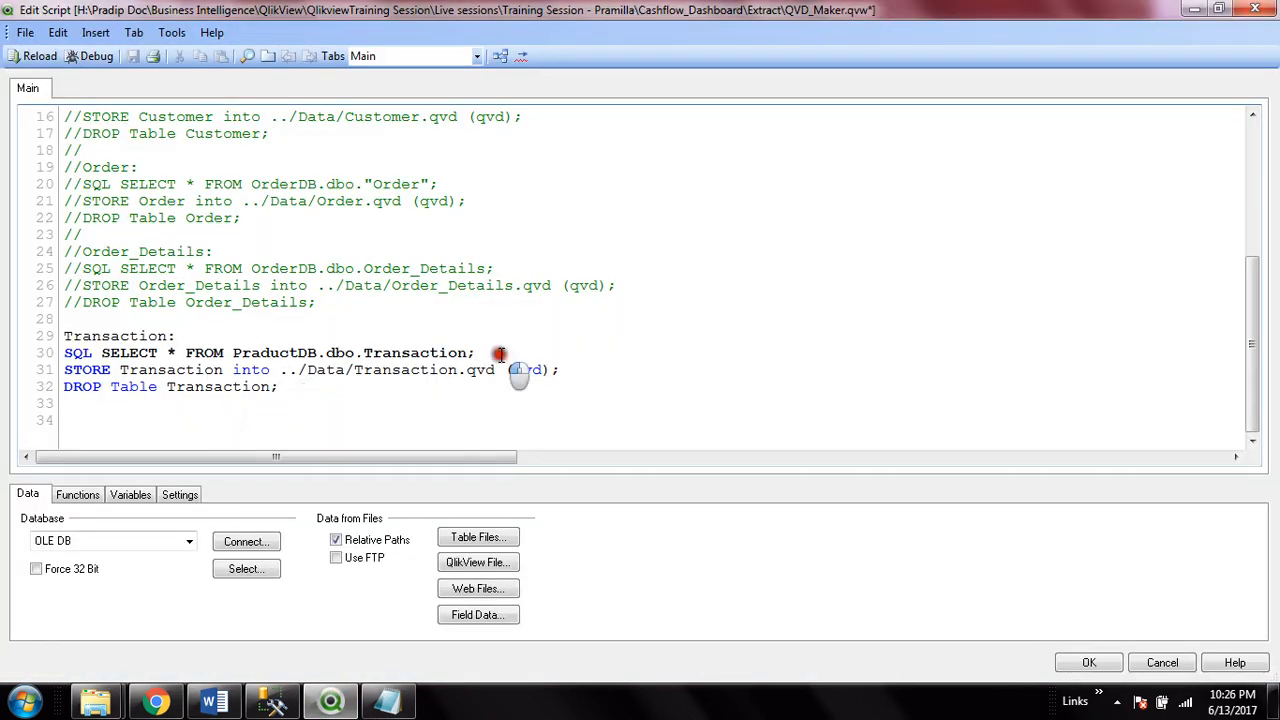
pyautogui.moveTo(495, 353); pyautogui.dragTo(60, 352)
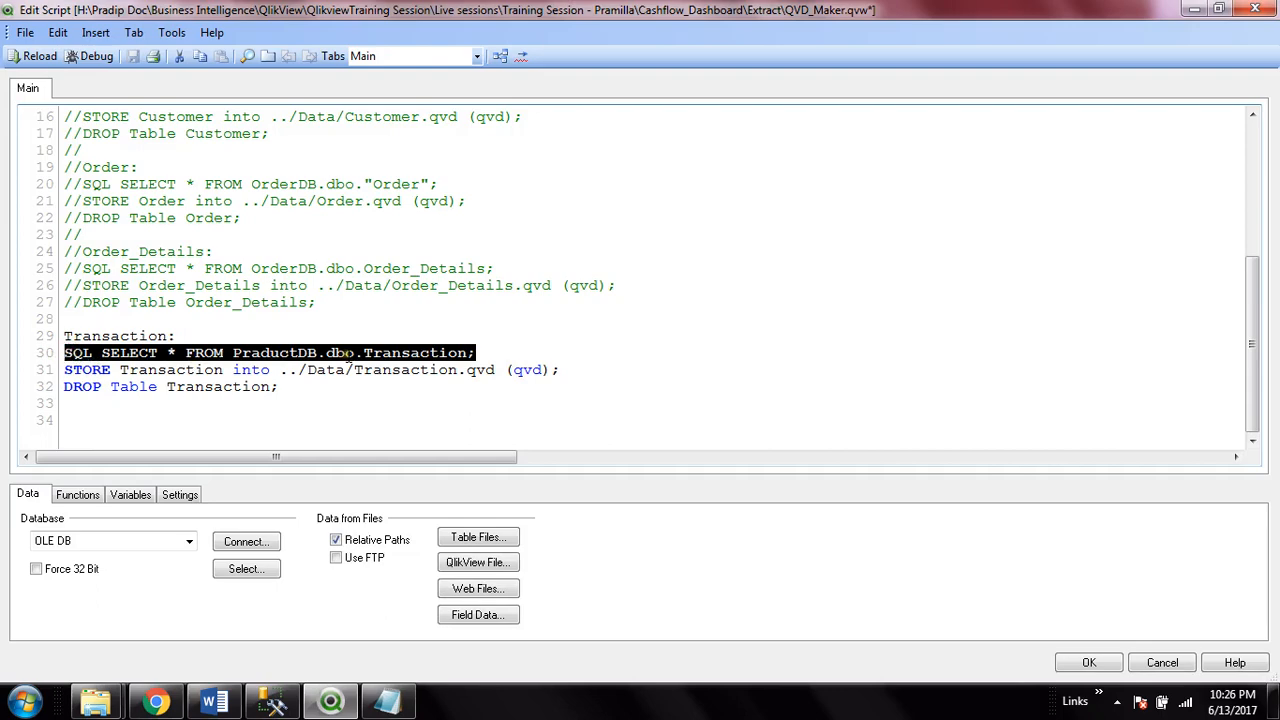
pyautogui.press('Delete')
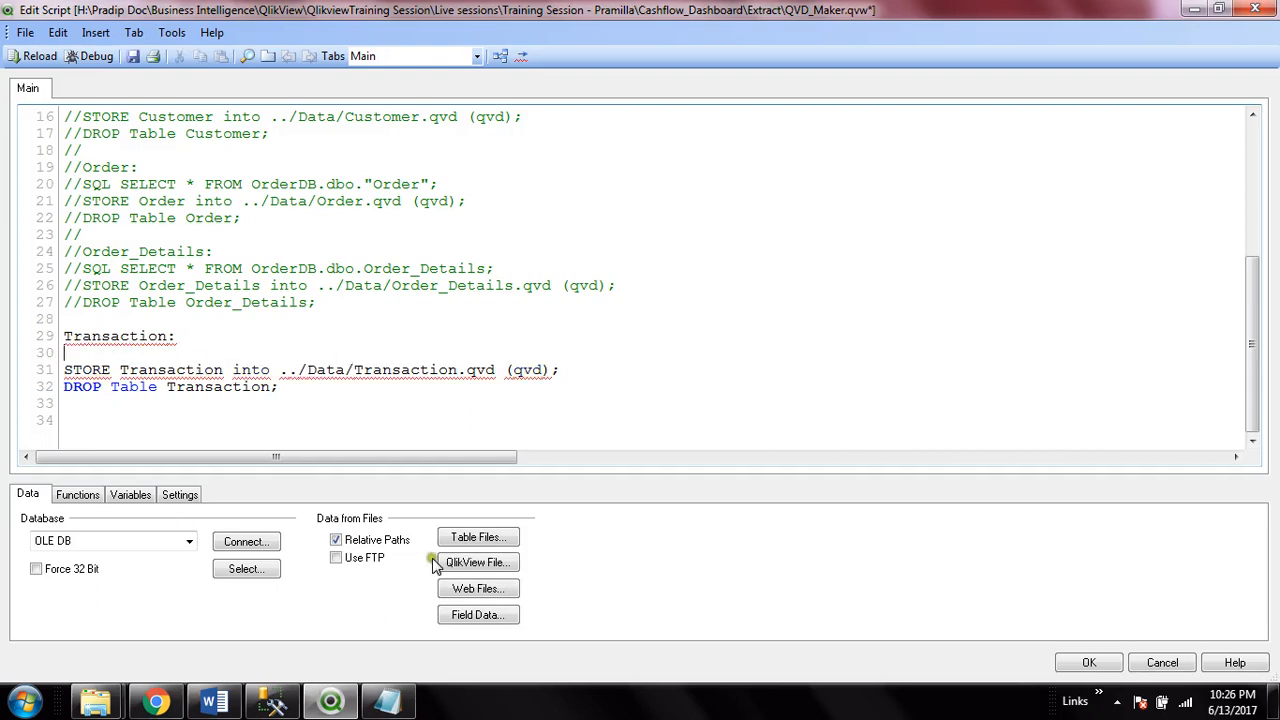
# Load Product_DB.xlsx through Table Files and choose its Transaction sheet in the File Wizard
pyautogui.click(483, 537)
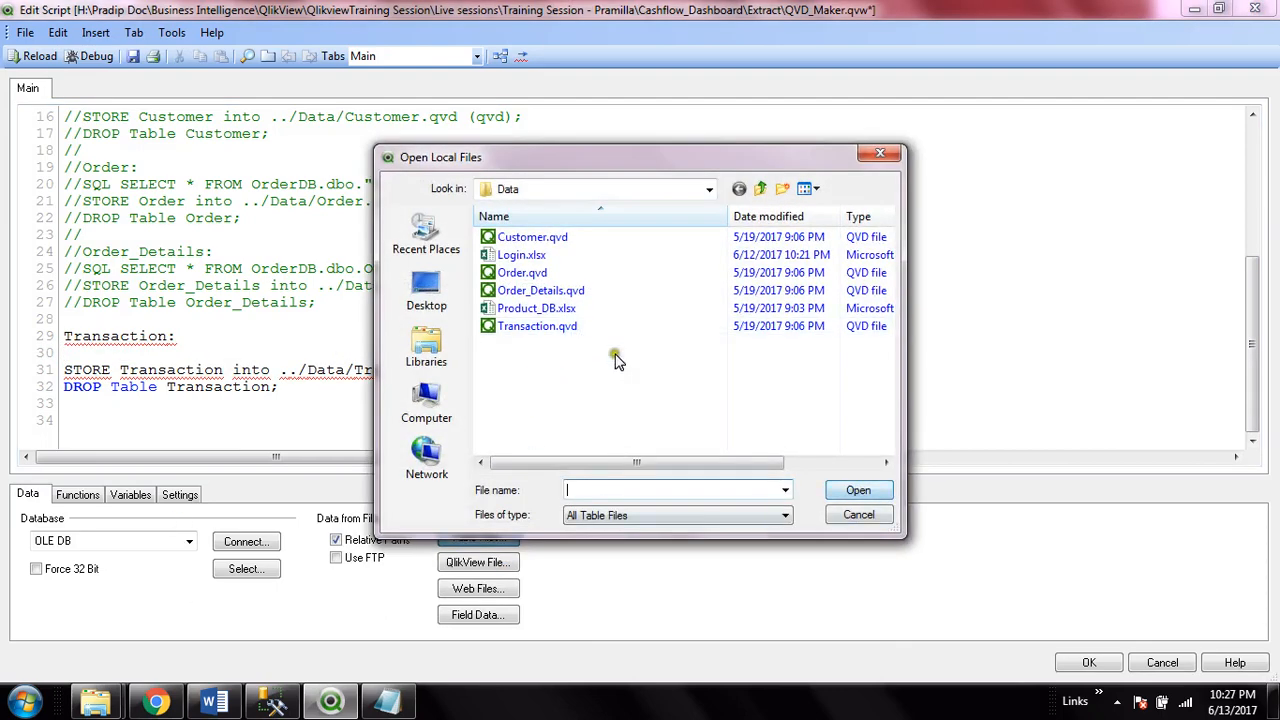
pyautogui.click(856, 514)
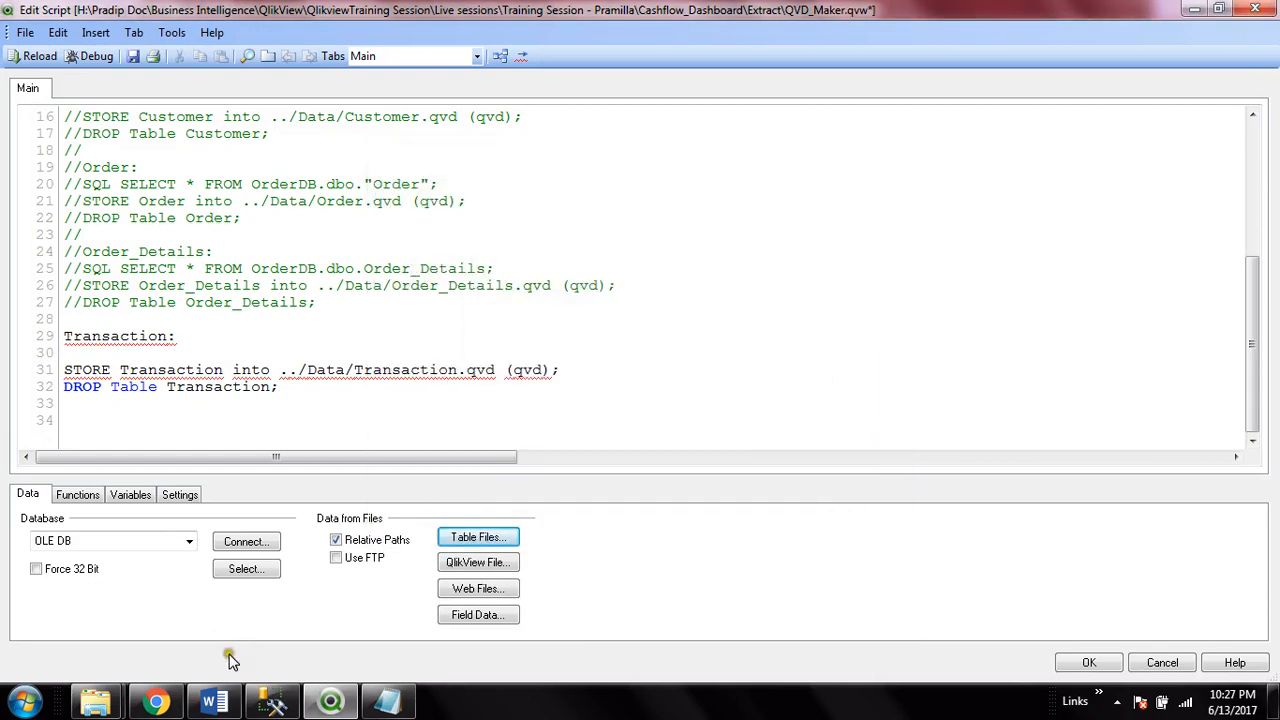
pyautogui.click(482, 540)
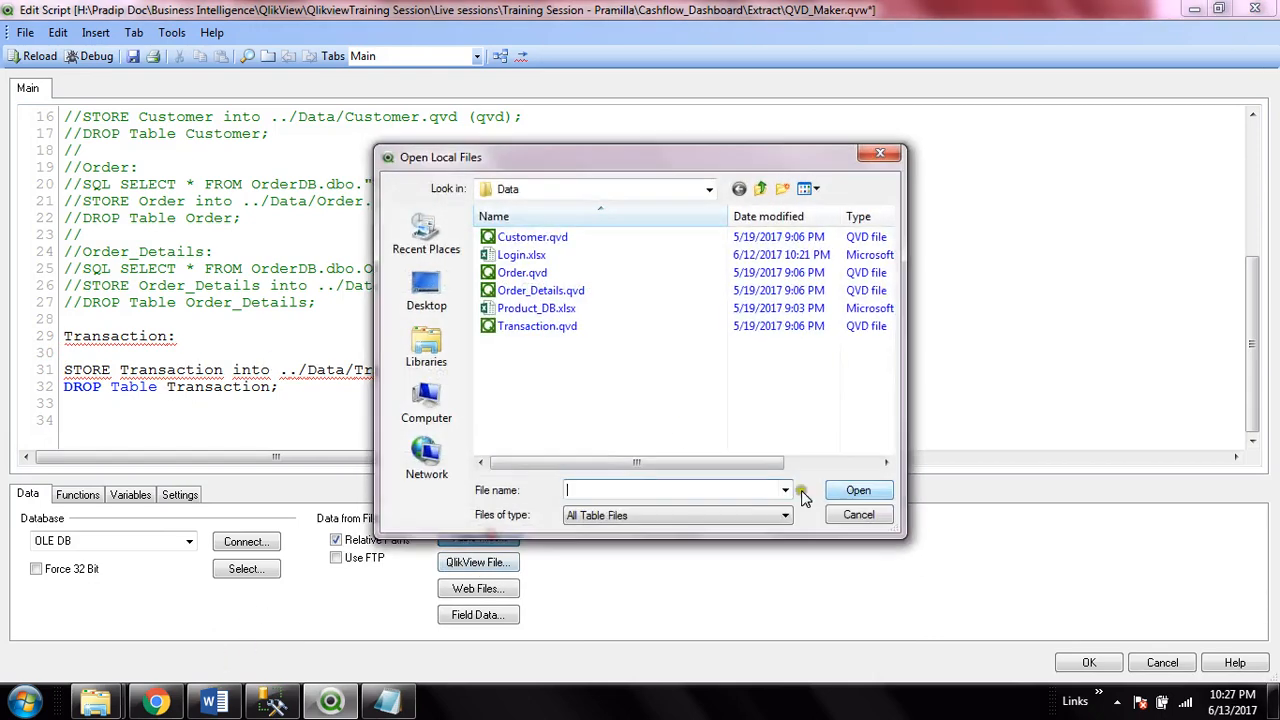
pyautogui.doubleClick(585, 310)
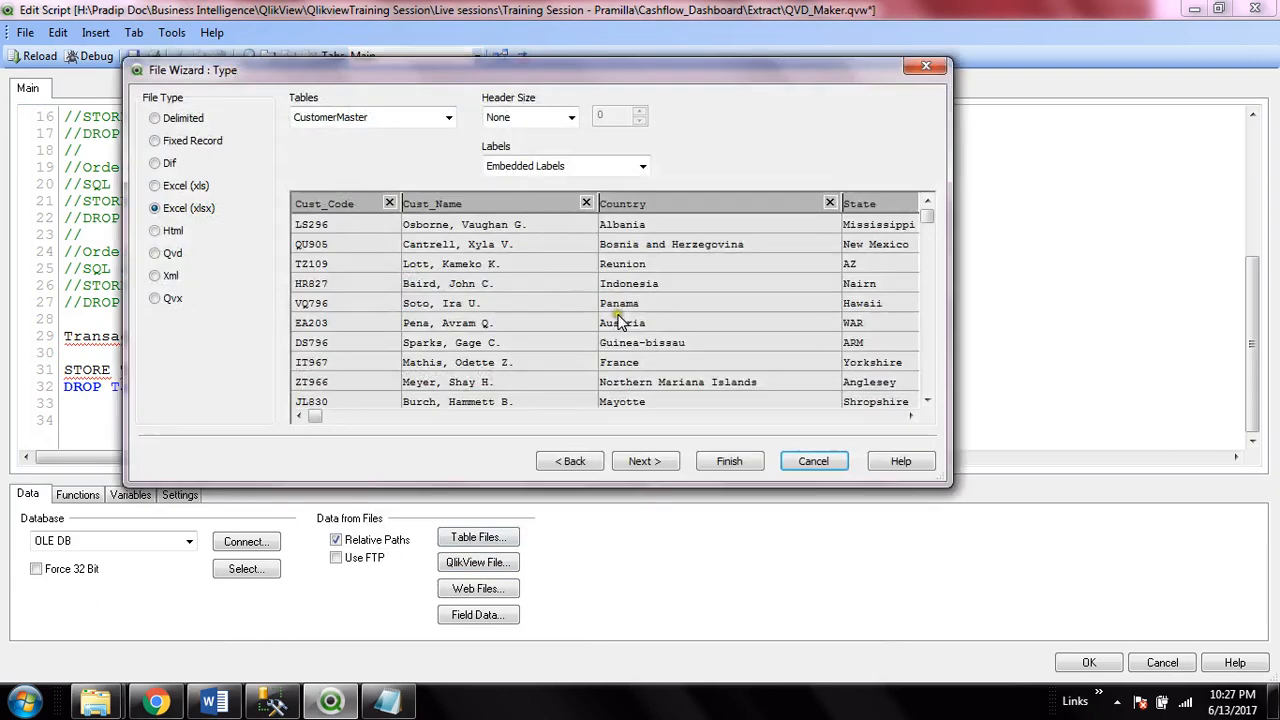
pyautogui.click(450, 118)
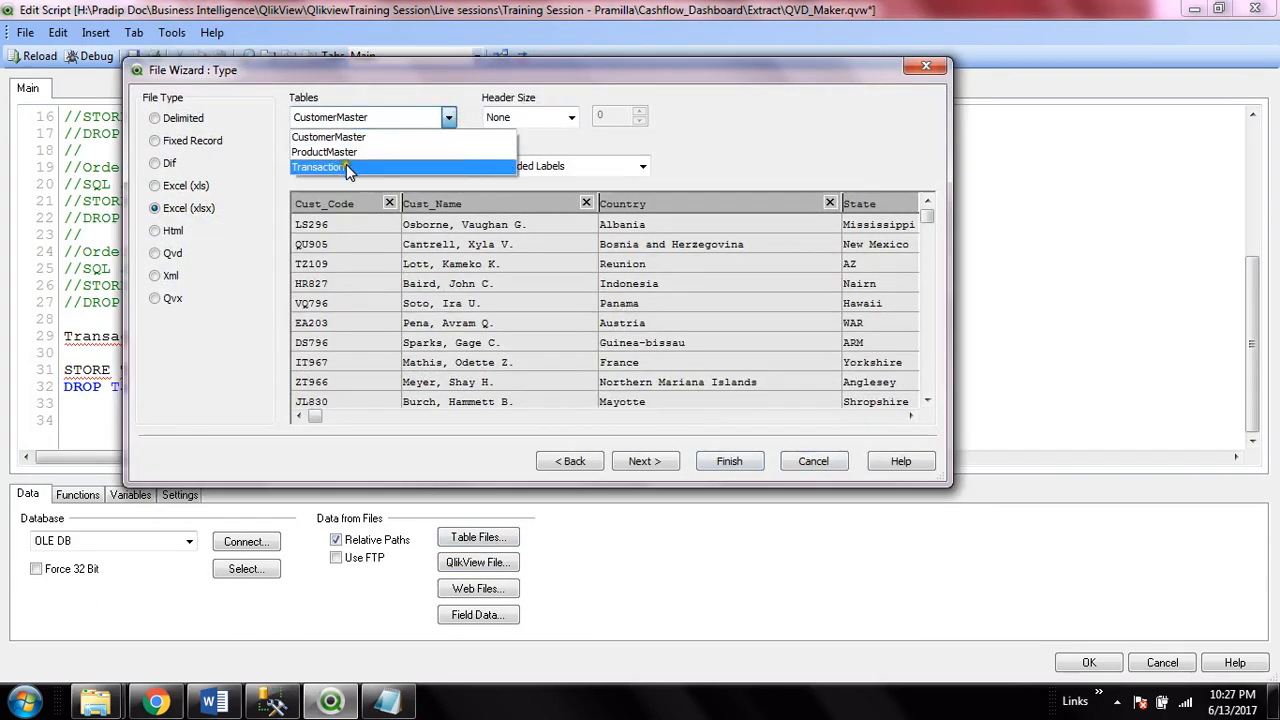
pyautogui.click(340, 166)
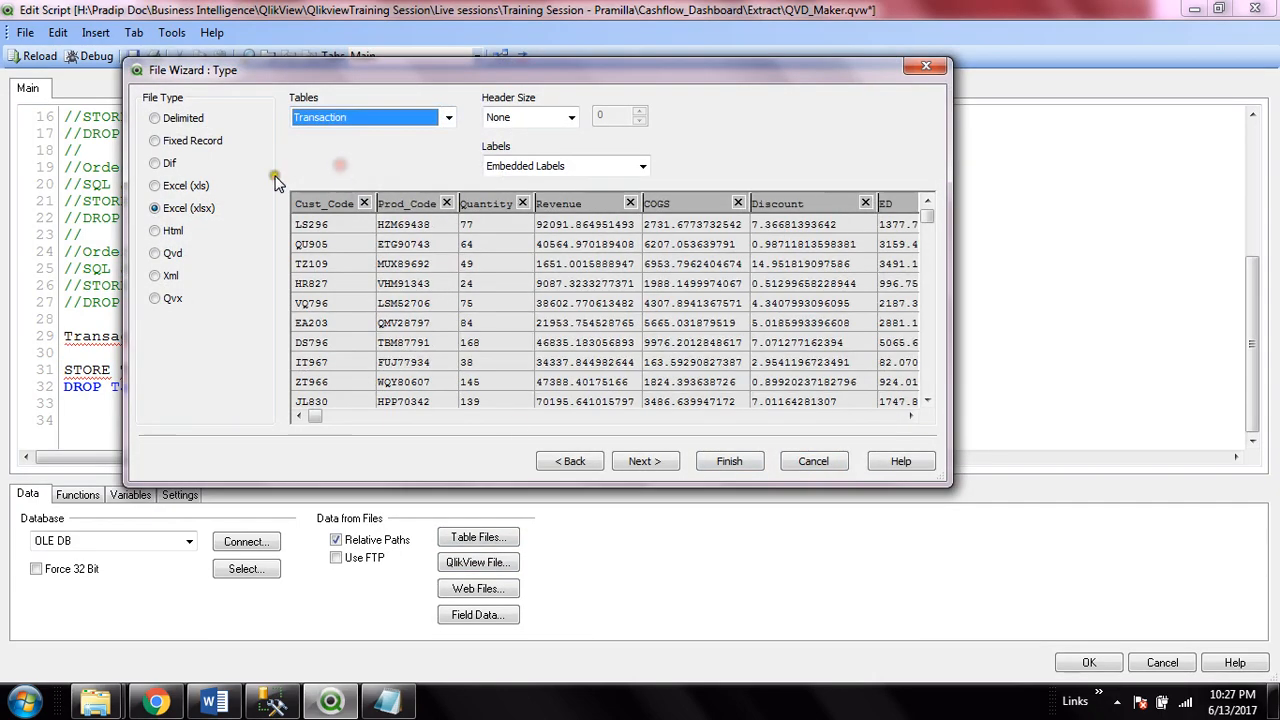
# Generate the Transaction LOAD statement, then remove the Directory line and surrounding blank lines
pyautogui.click(730, 461)
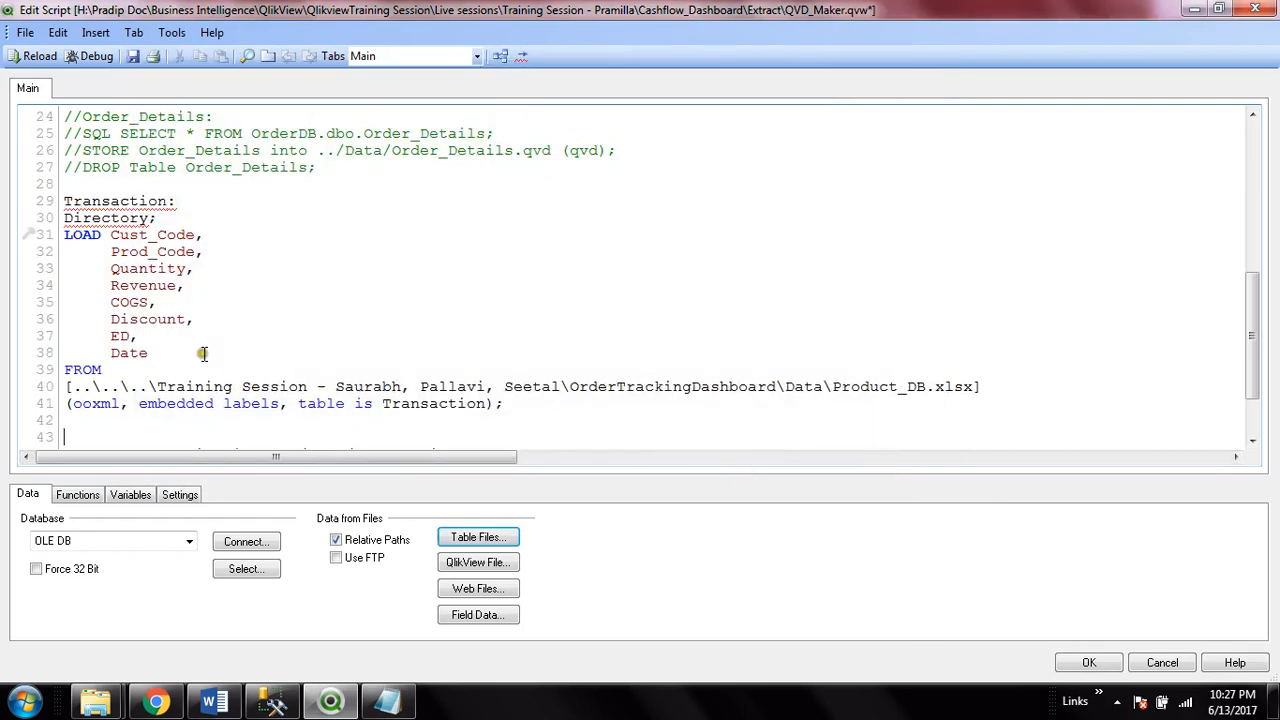
pyautogui.click(193, 222)
pyautogui.hotkey('shift', 'Home')
pyautogui.press('Delete')
pyautogui.press('Delete')
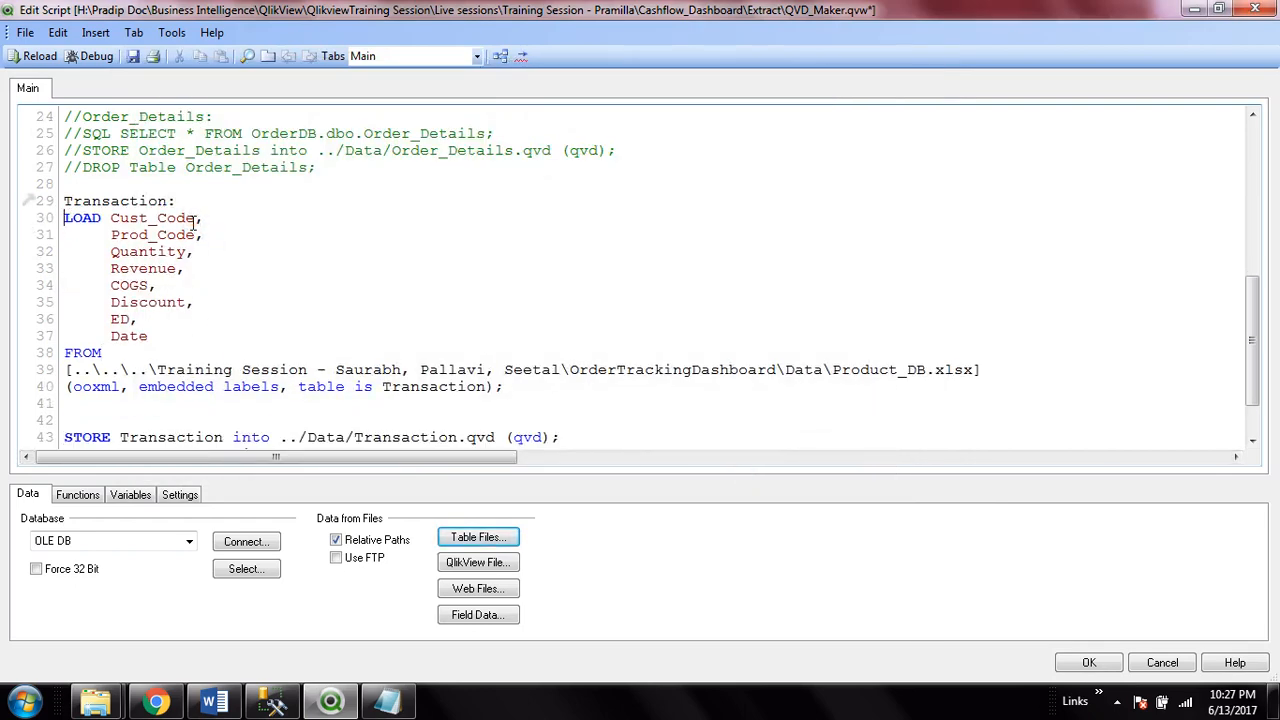
pyautogui.scroll(-2, 494, 422)
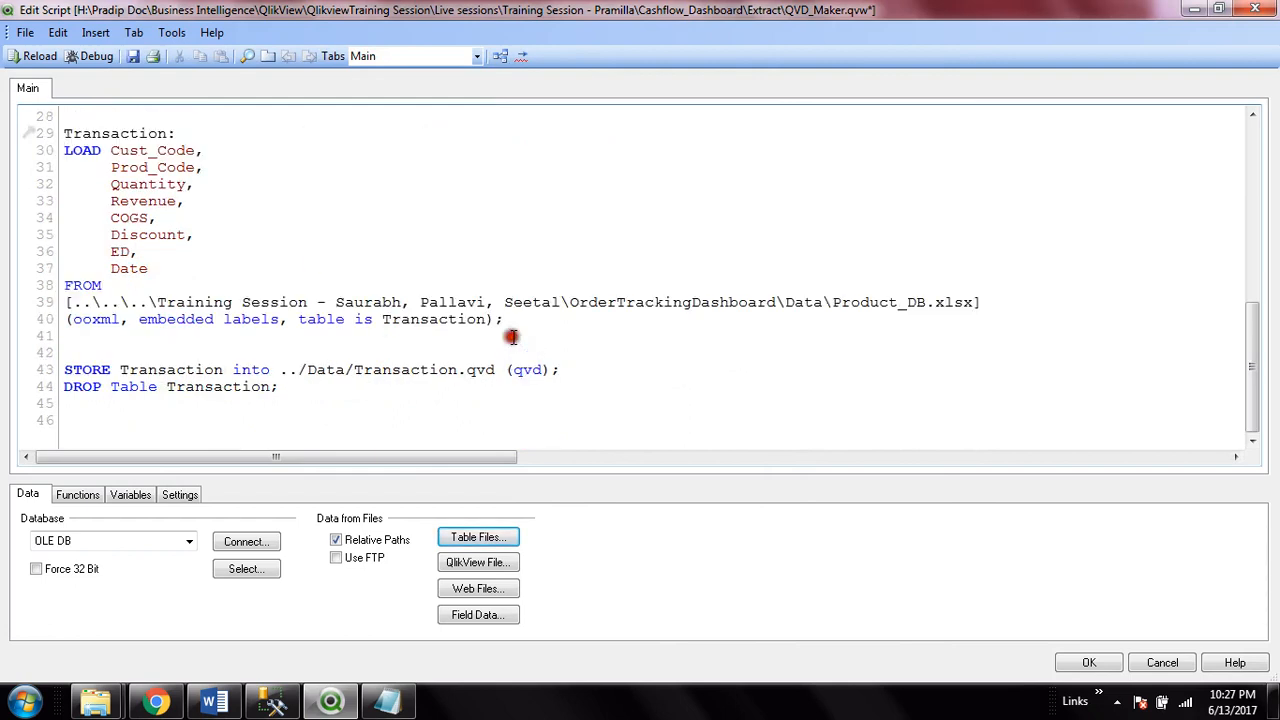
pyautogui.press('Delete')
pyautogui.press('Delete')
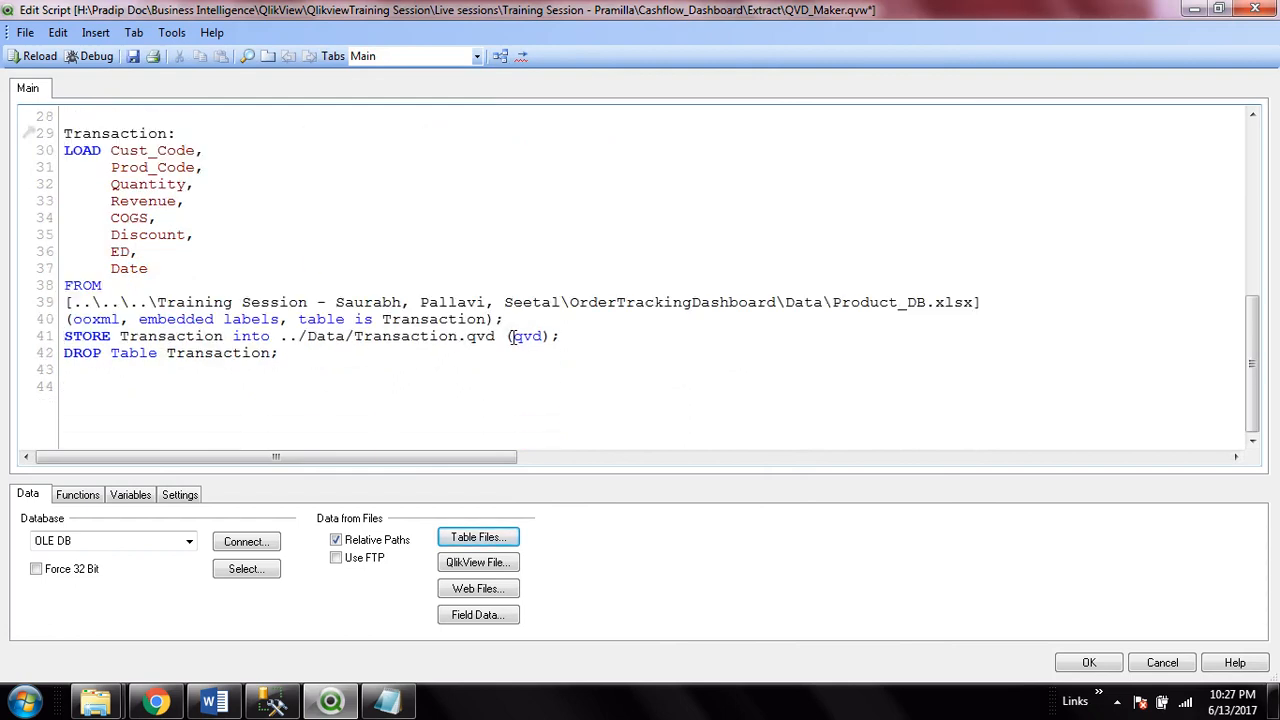
# Save the script and reload it to rebuild Transaction.qvd
pyautogui.click(133, 57)
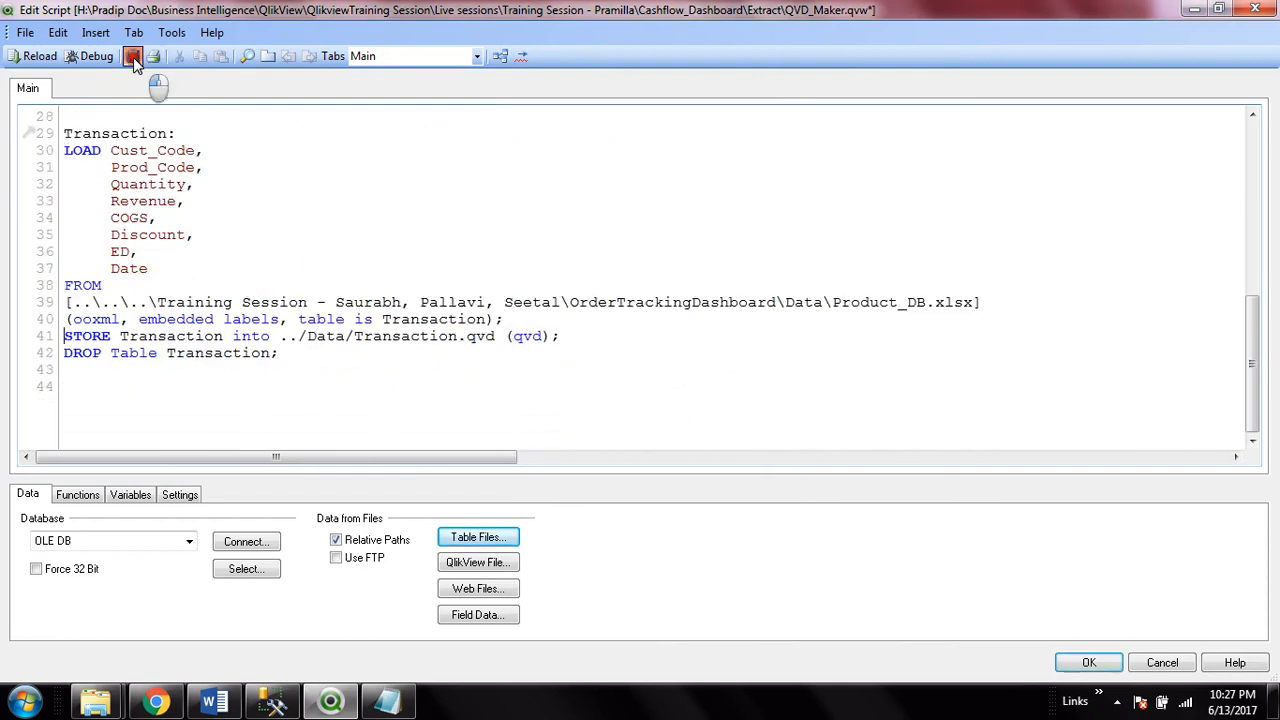
pyautogui.click(40, 56)
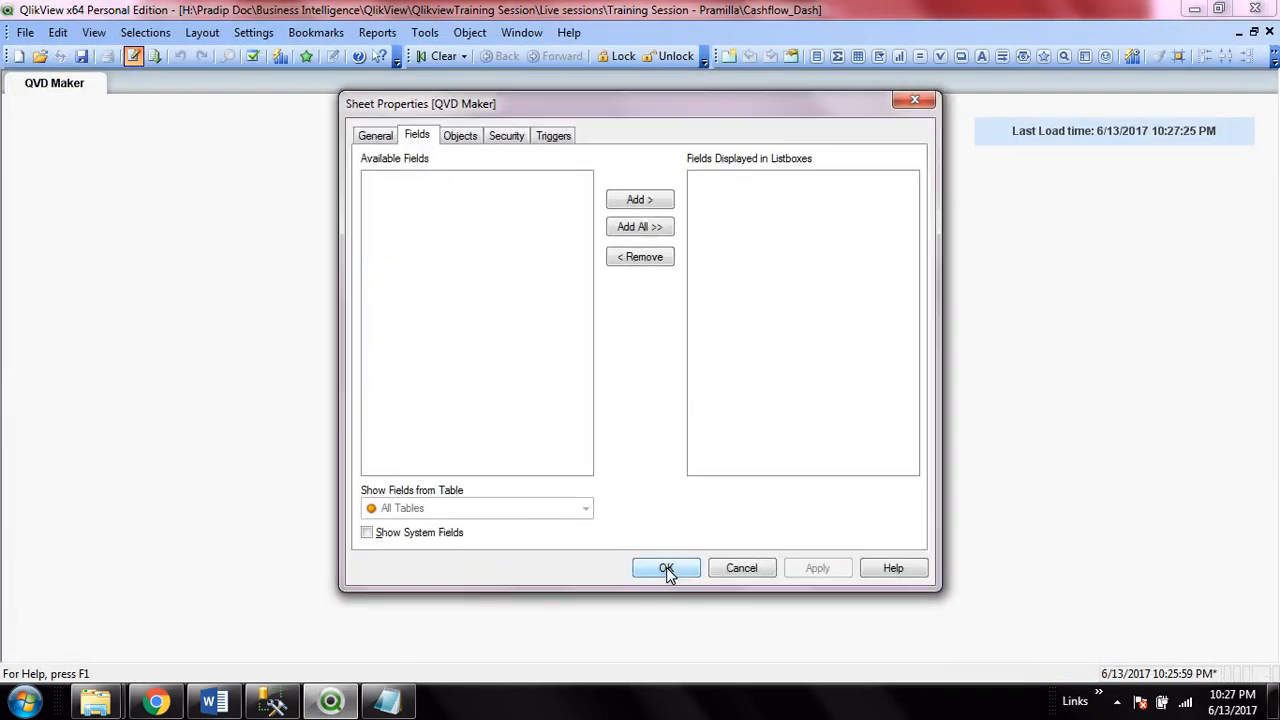
pyautogui.click(666, 567)
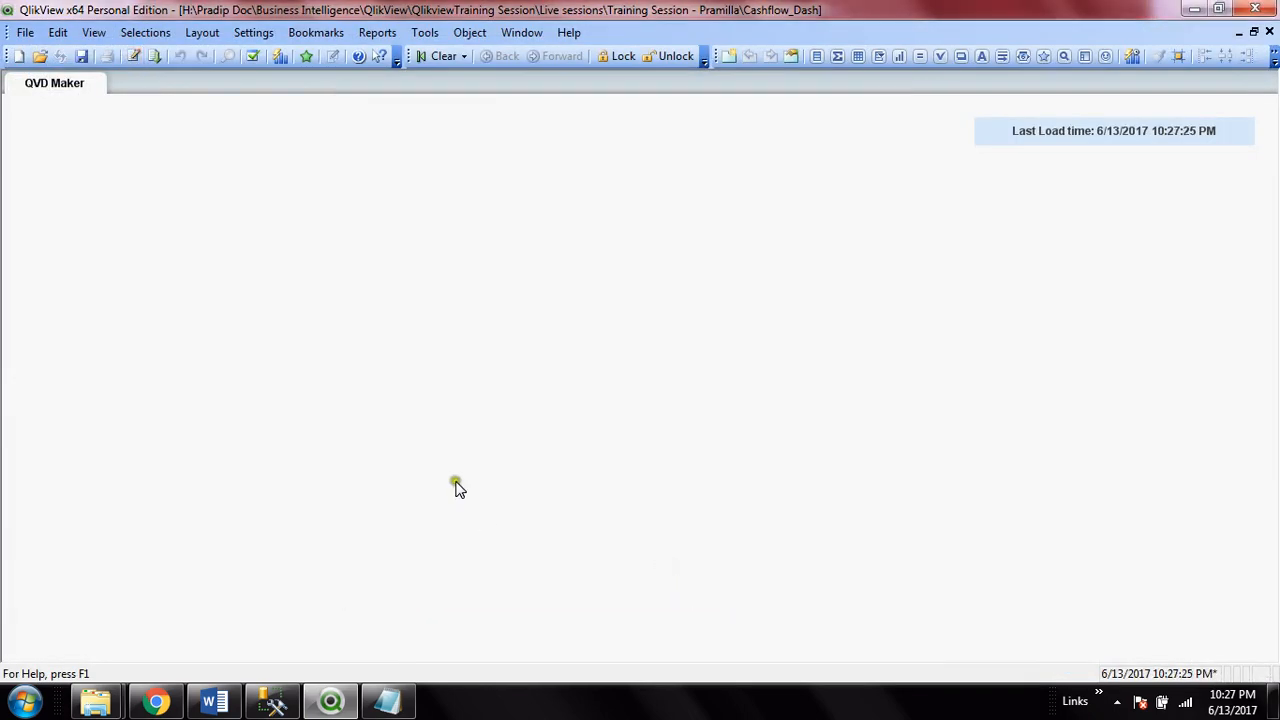
# Sort the Data folder by date modified and locate the new Transaction.qvd
pyautogui.click(115, 695)
pyautogui.click(284, 593)
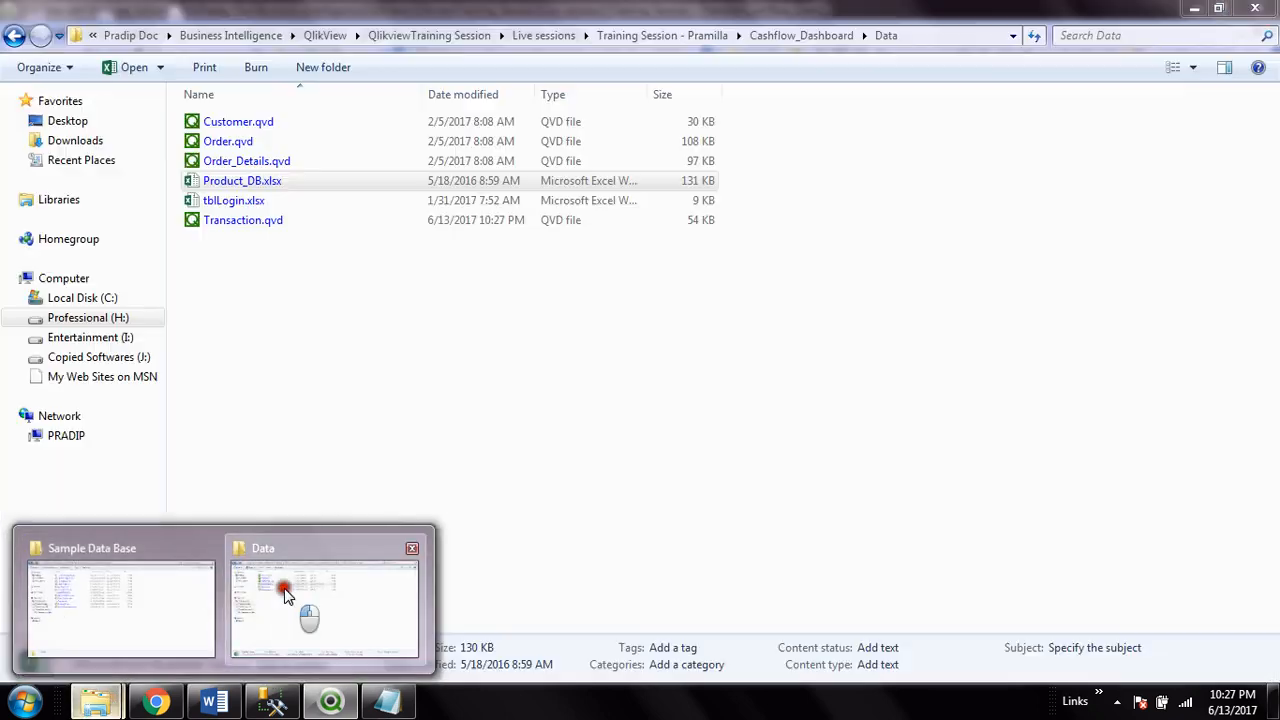
pyautogui.click(334, 389)
pyautogui.click(475, 94)
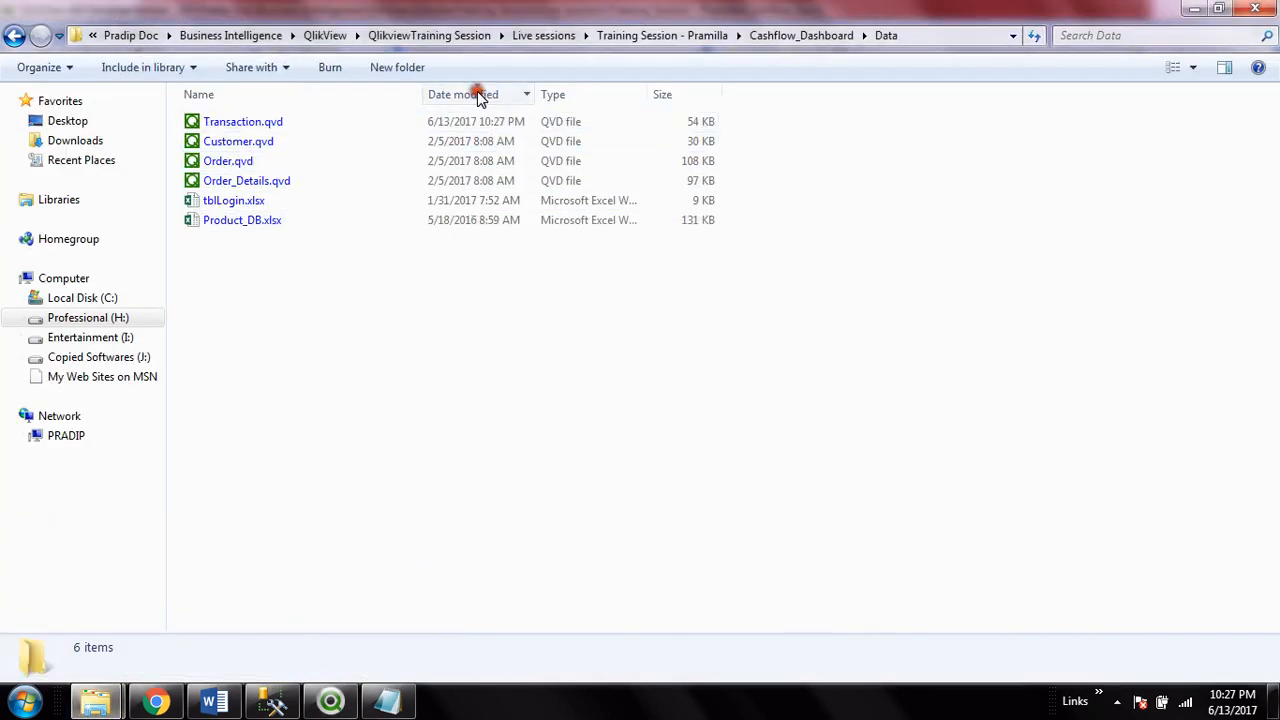
pyautogui.click(276, 127)
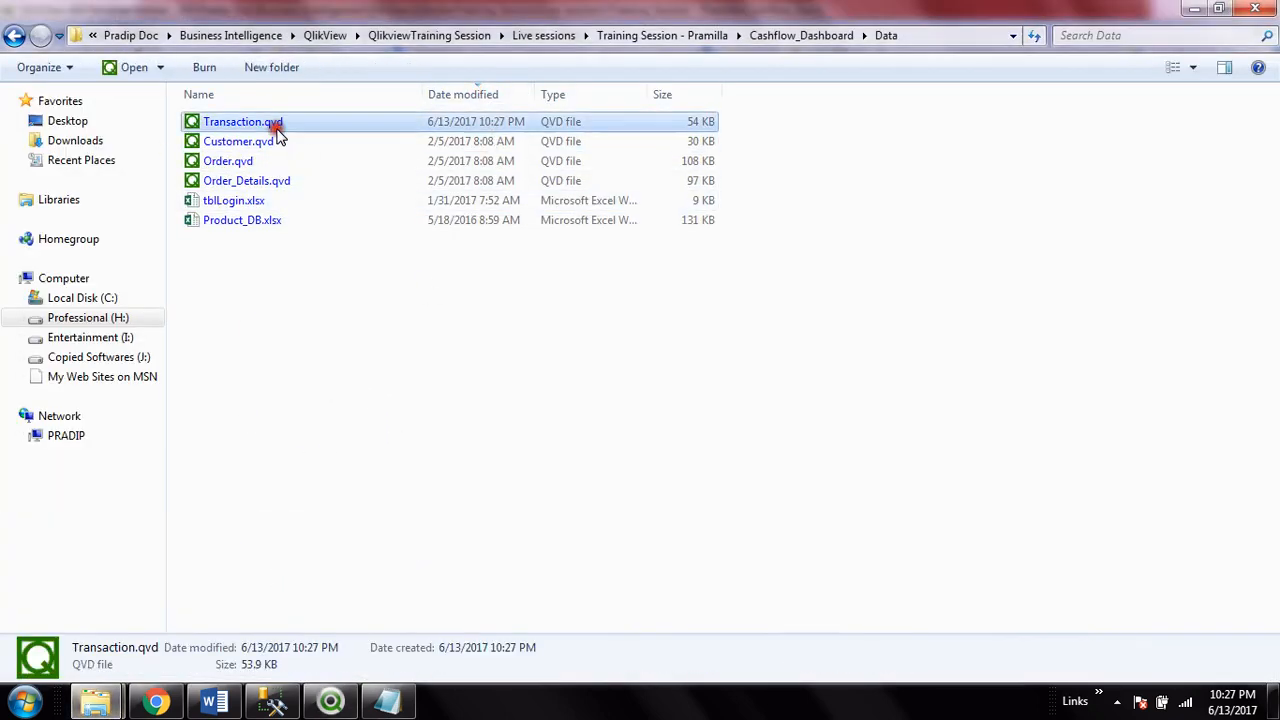
pyautogui.click(371, 128)
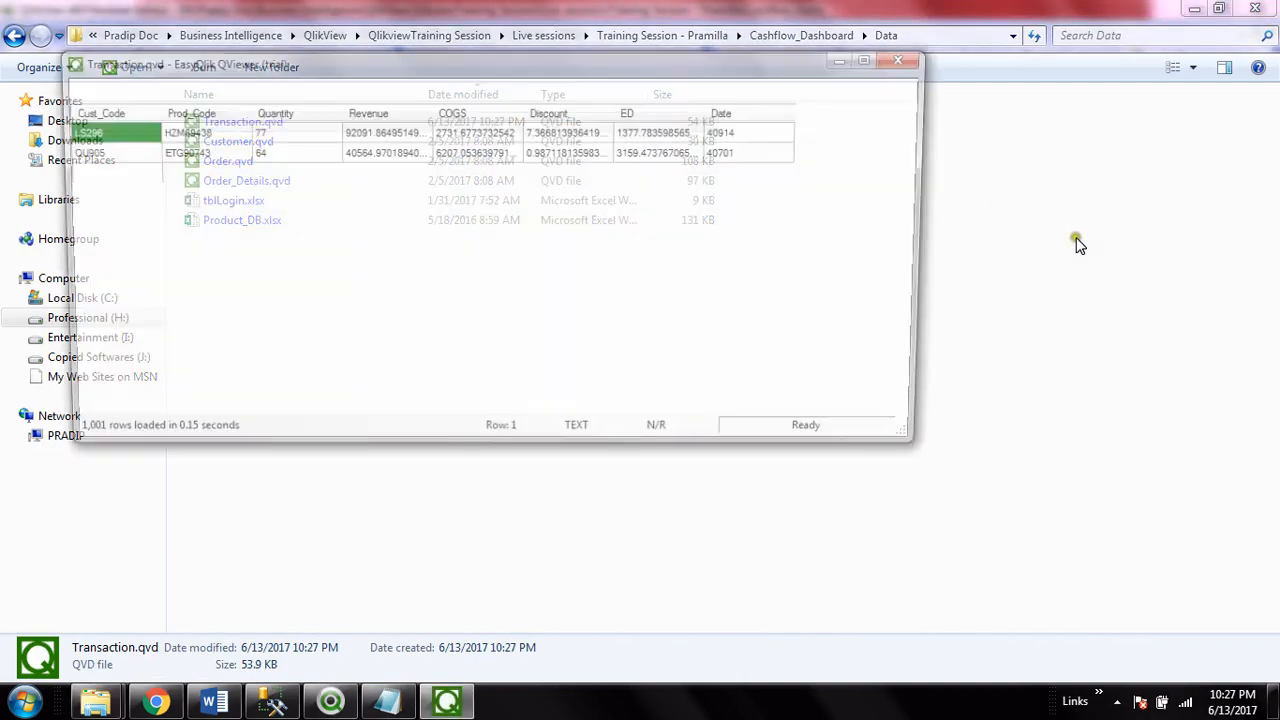
pyautogui.moveTo(922, 133); pyautogui.dragTo(893, 416)
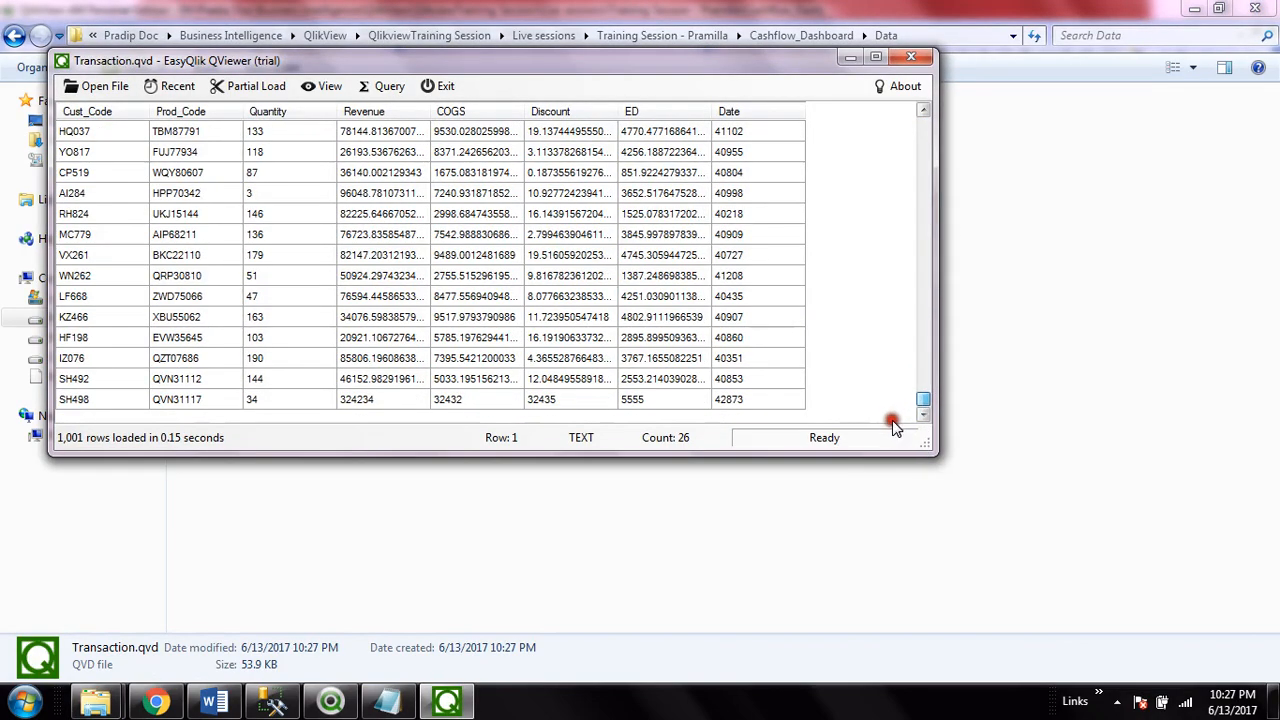
pyautogui.click(907, 60)
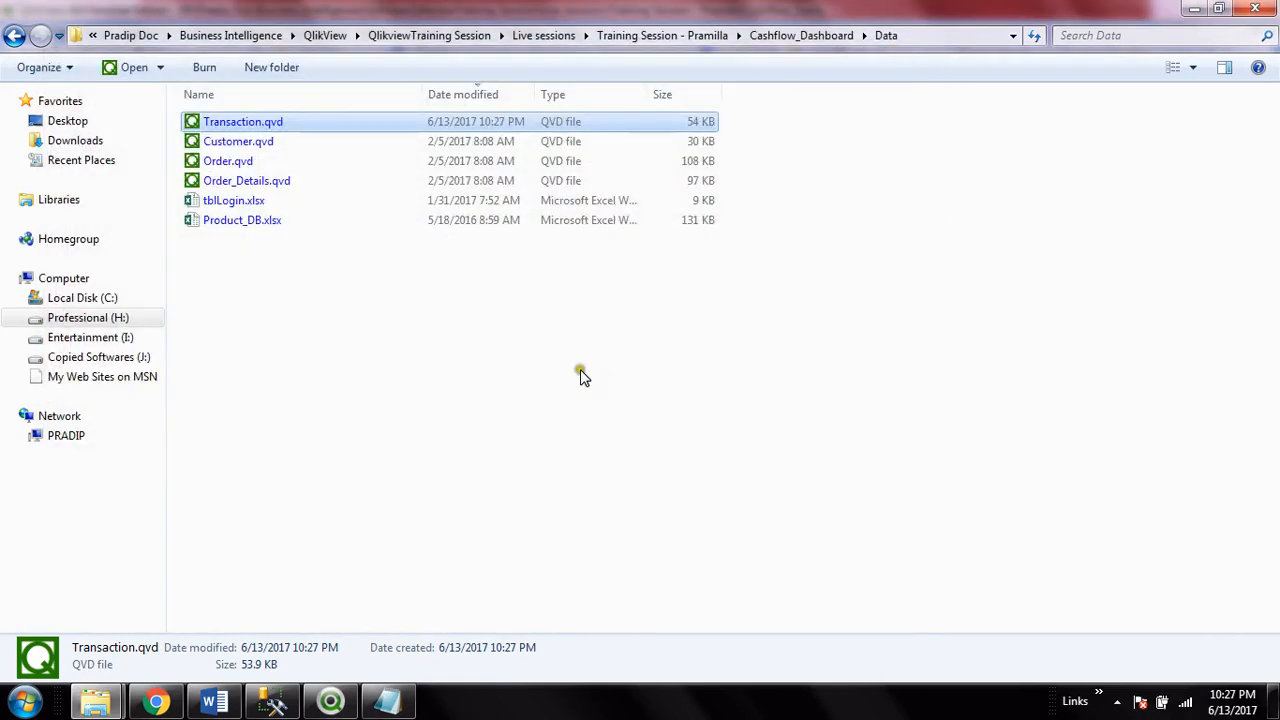
pyautogui.click(581, 374)
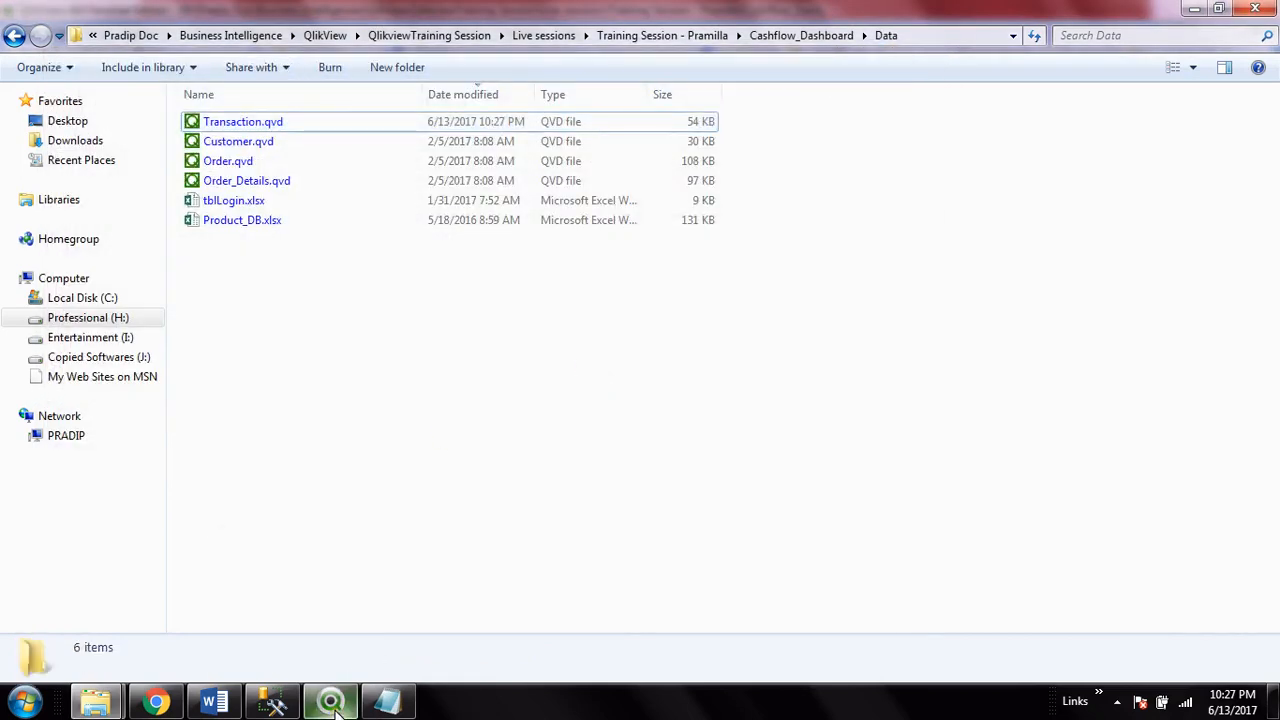
pyautogui.moveTo(337, 710)
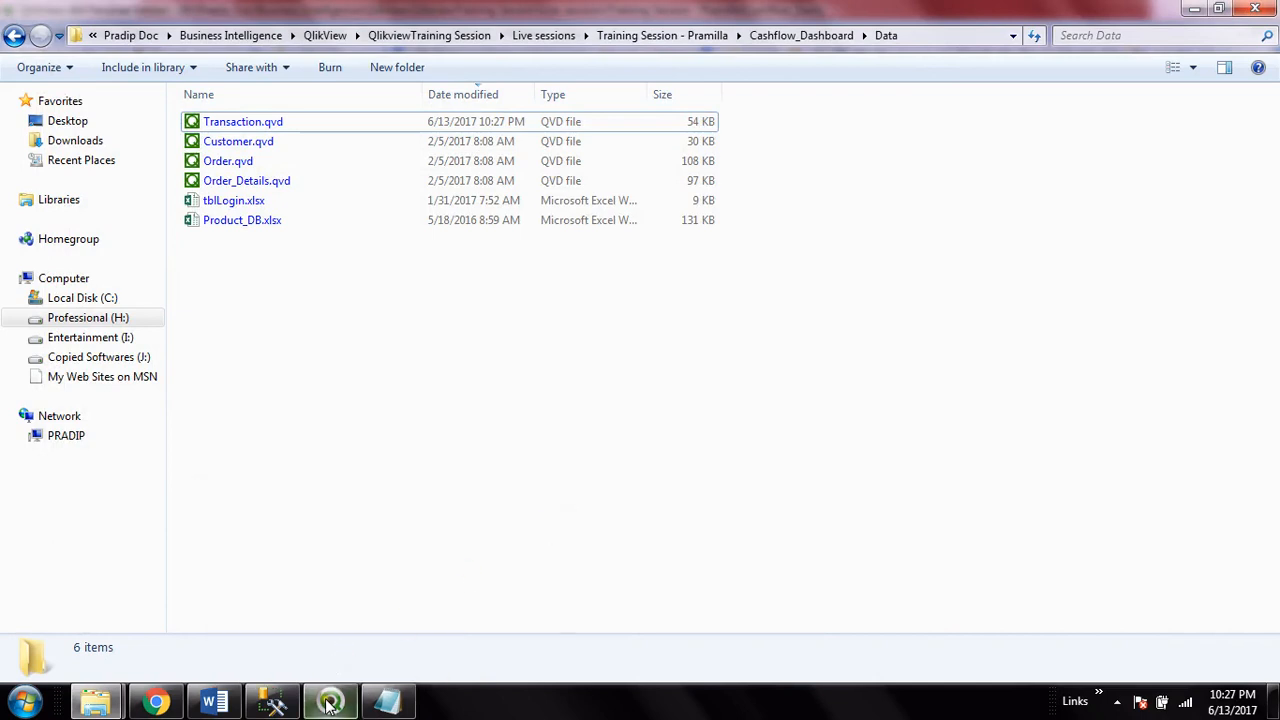
pyautogui.click(330, 705)
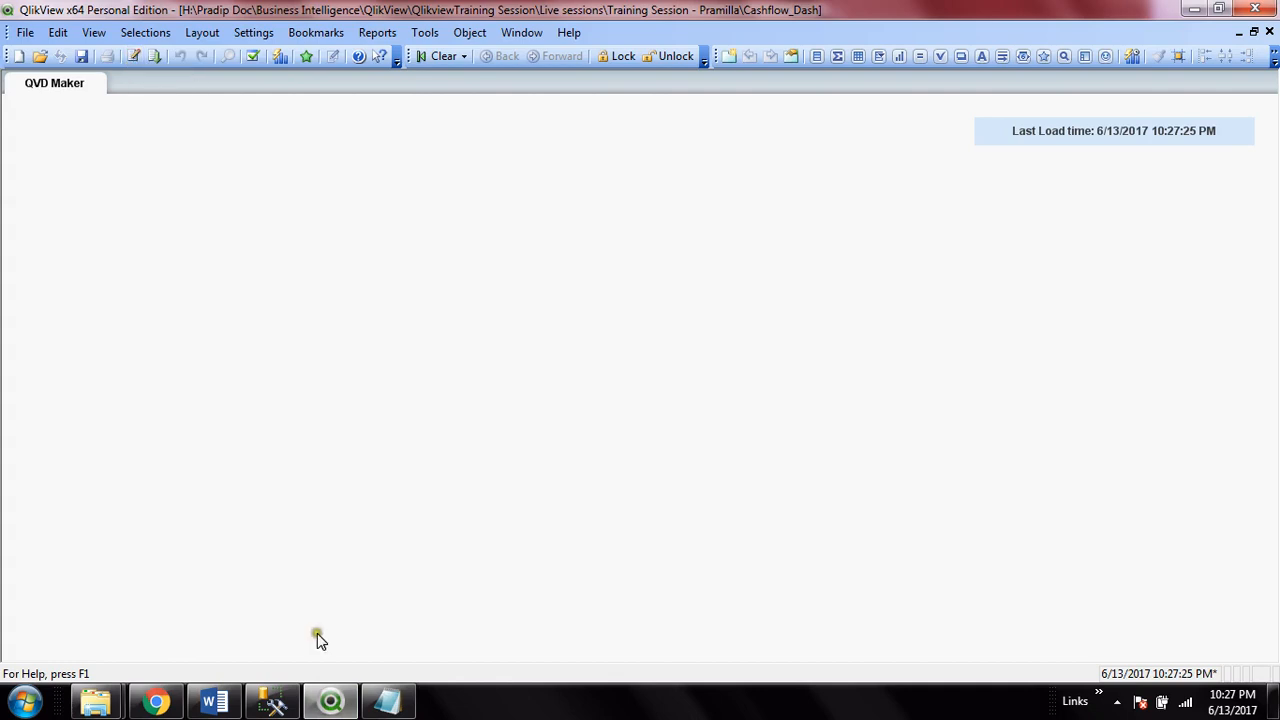
pyautogui.click(335, 708)
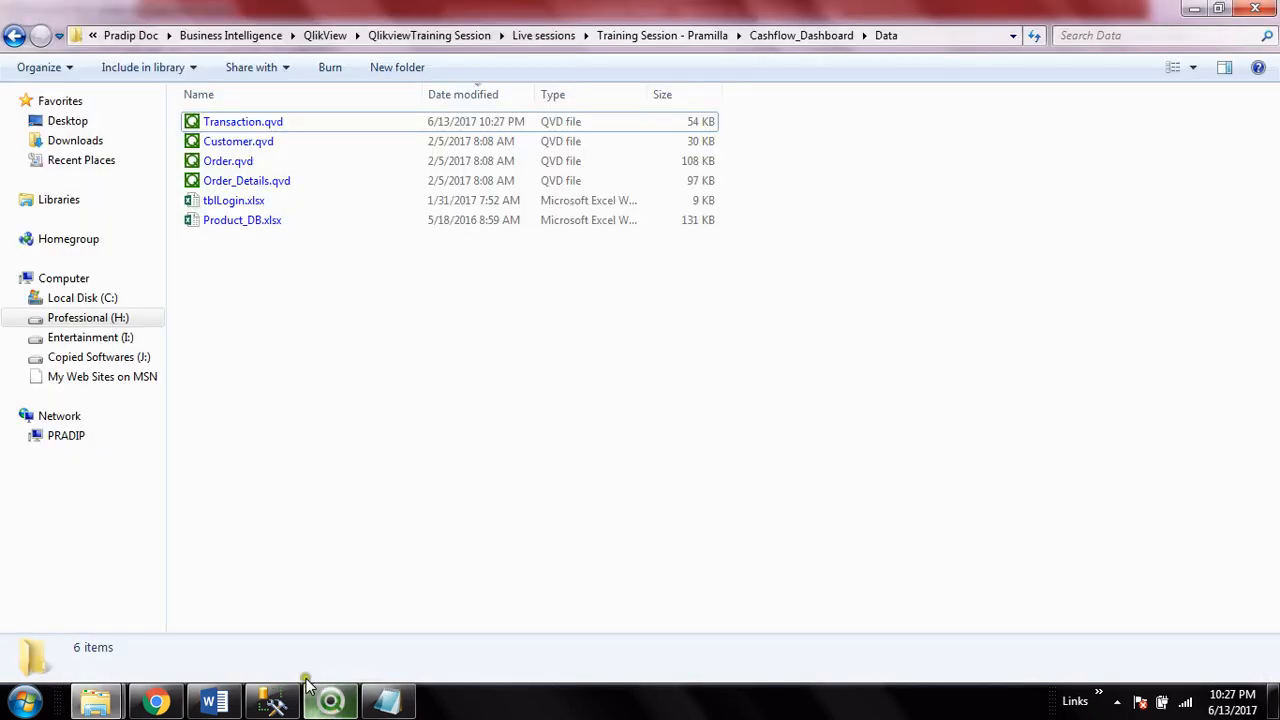
# Open Product_DB.xlsx in Excel and close the Office activation notice
pyautogui.doubleClick(276, 222)
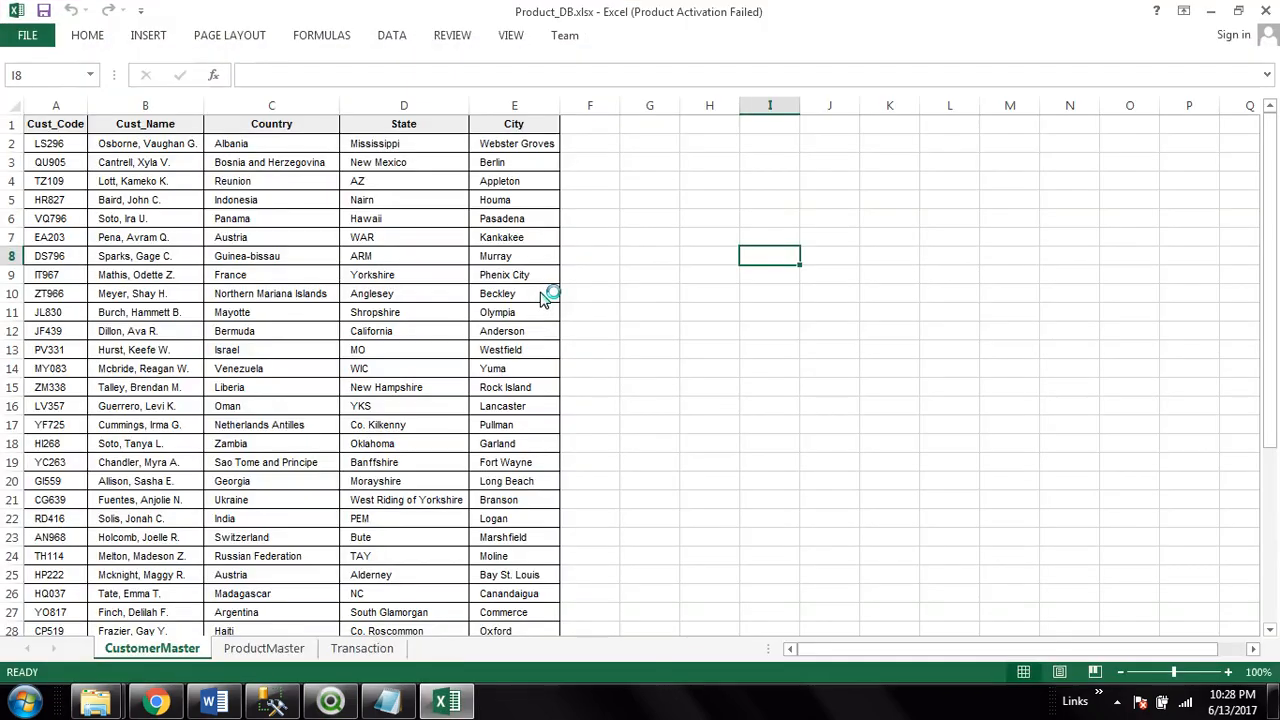
pyautogui.scroll(-5, 667, 385)
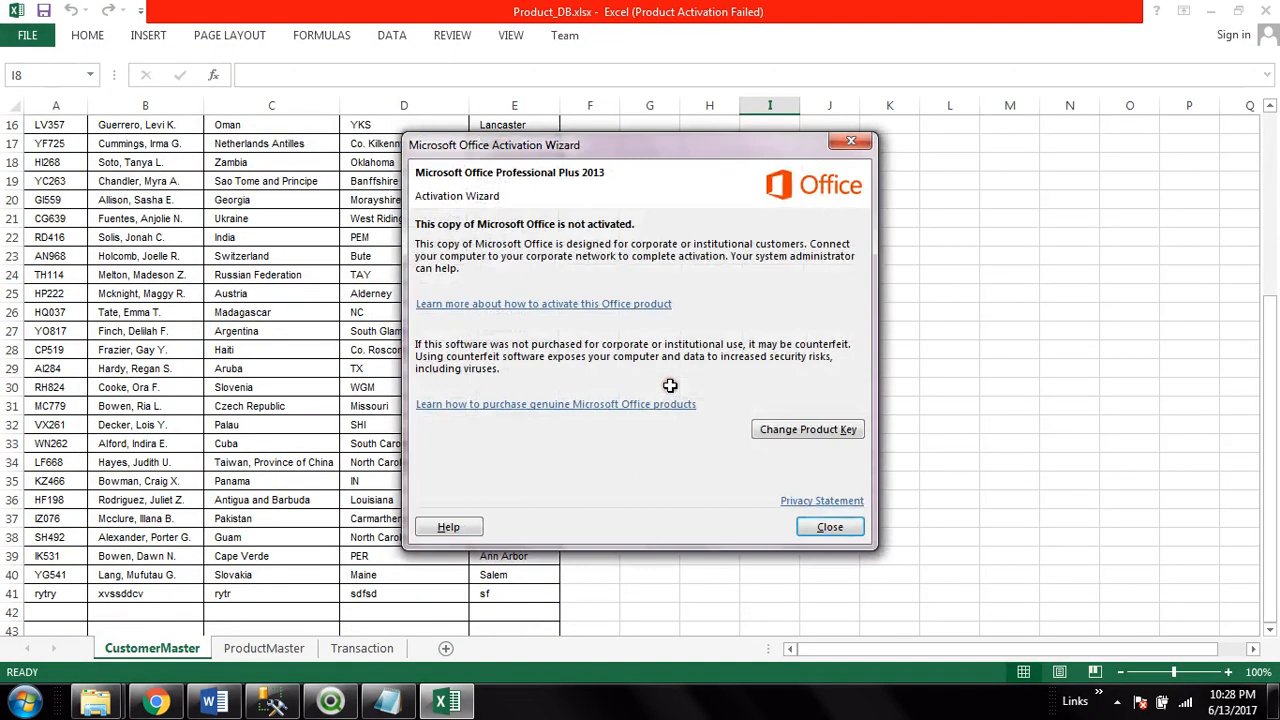
pyautogui.click(826, 524)
pyautogui.scroll(-5, 709, 422)
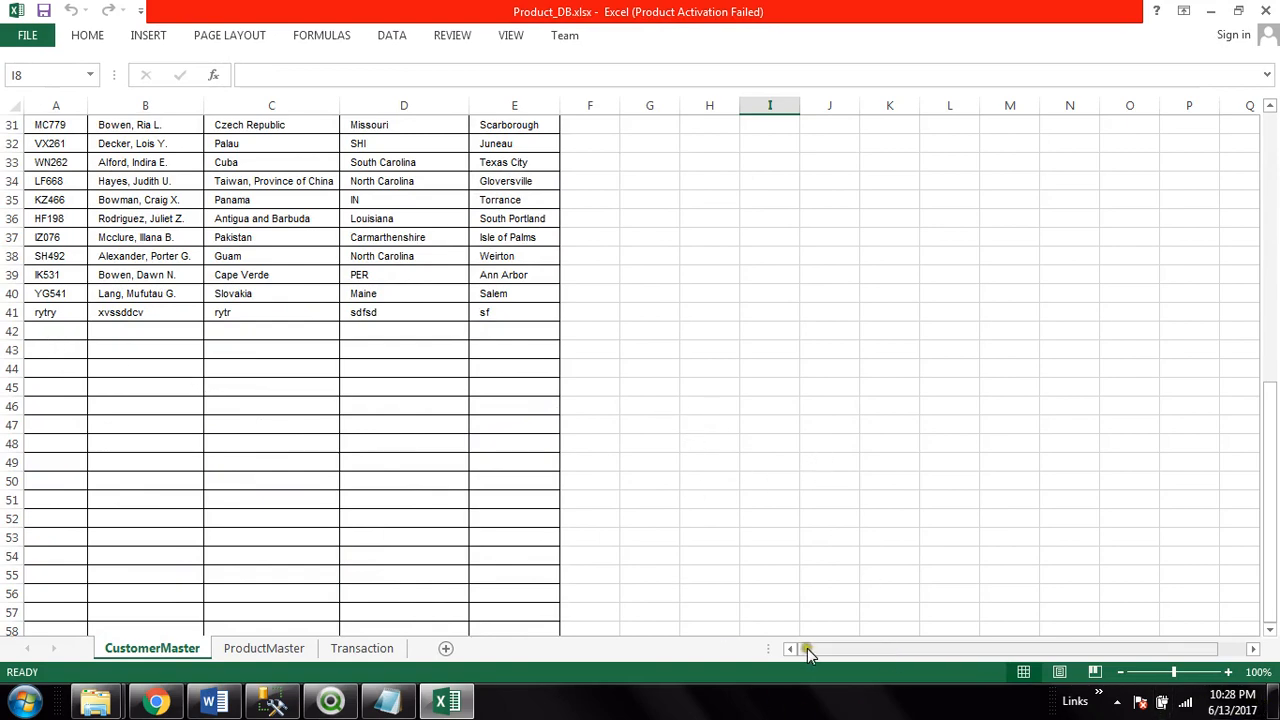
# On the Transaction sheet, copy customer code LF668 into cell A1002
pyautogui.click(359, 649)
pyautogui.scroll(-20, 677, 449)
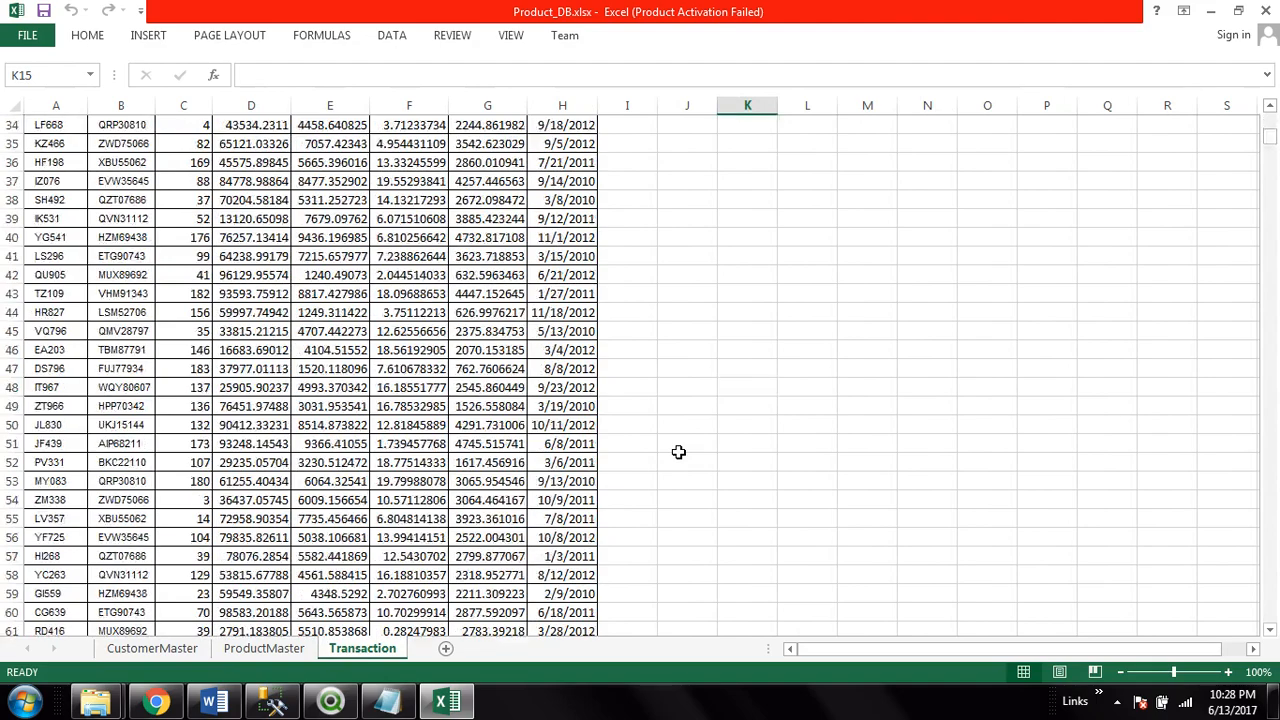
pyautogui.moveTo(1270, 171); pyautogui.dragTo(1272, 628)
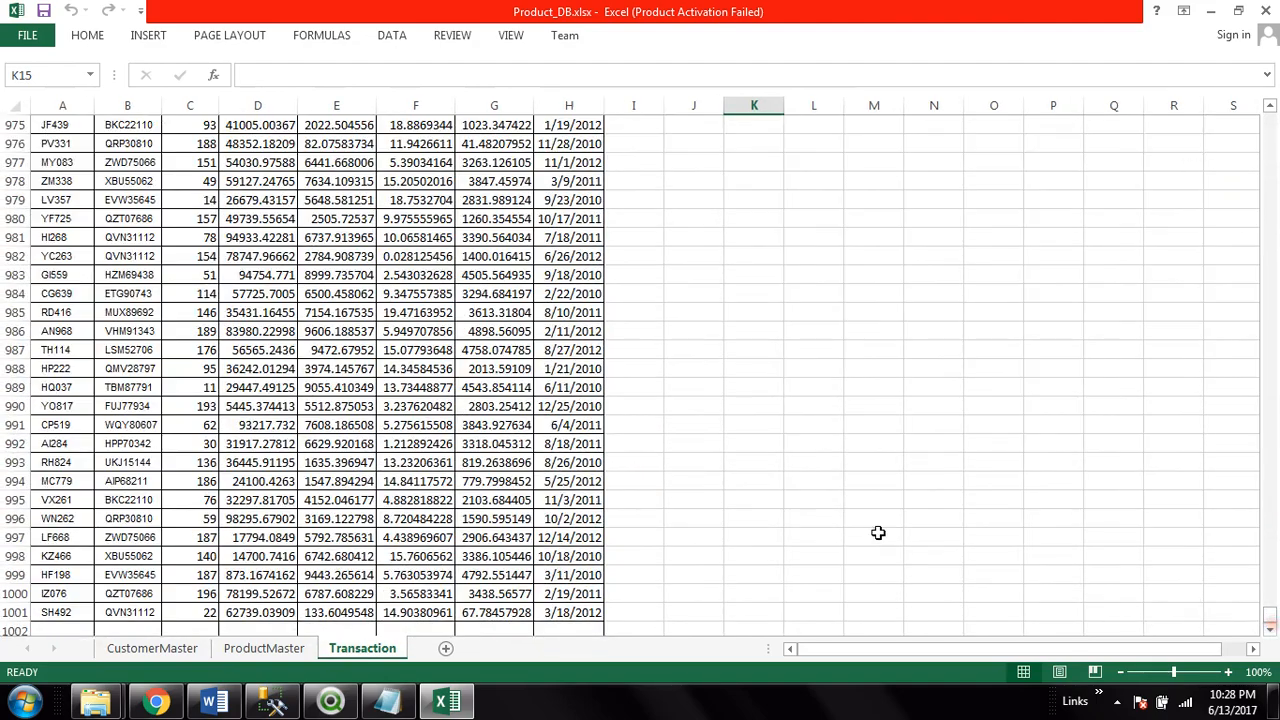
pyautogui.scroll(-1, 877, 531)
pyautogui.click(64, 486)
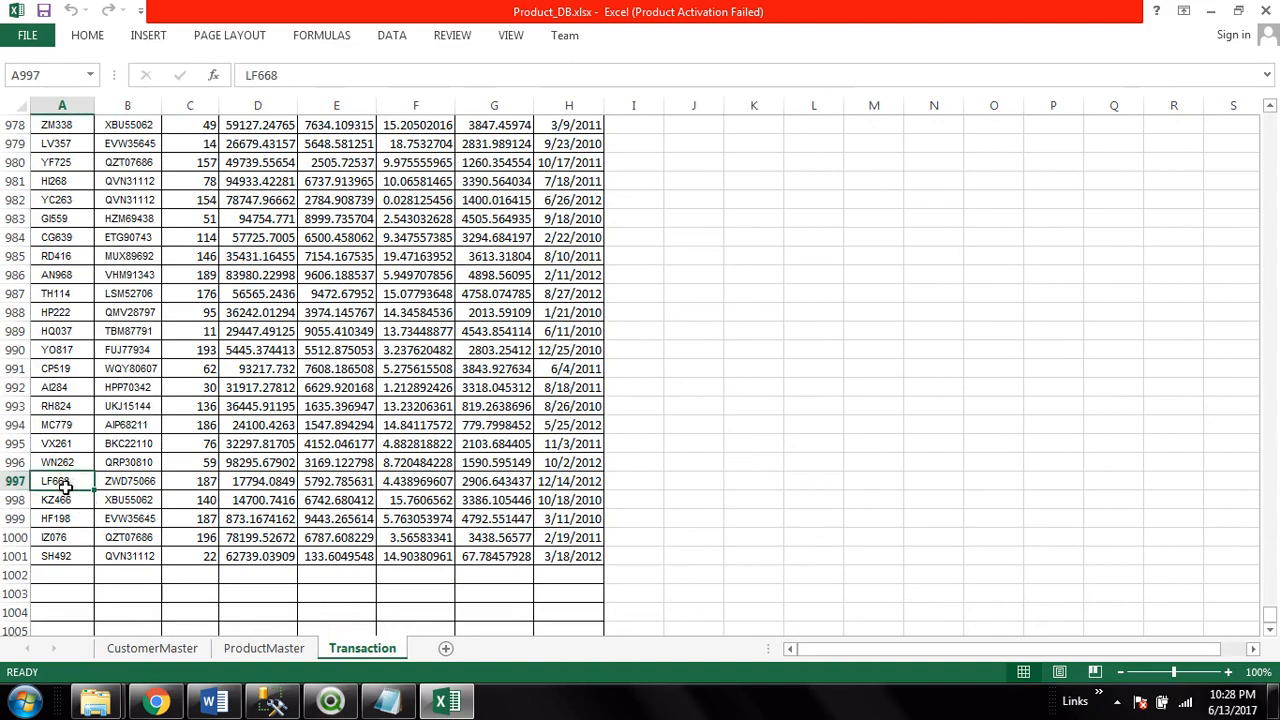
pyautogui.hotkey('ctrl', 'c')
pyautogui.click(59, 578)
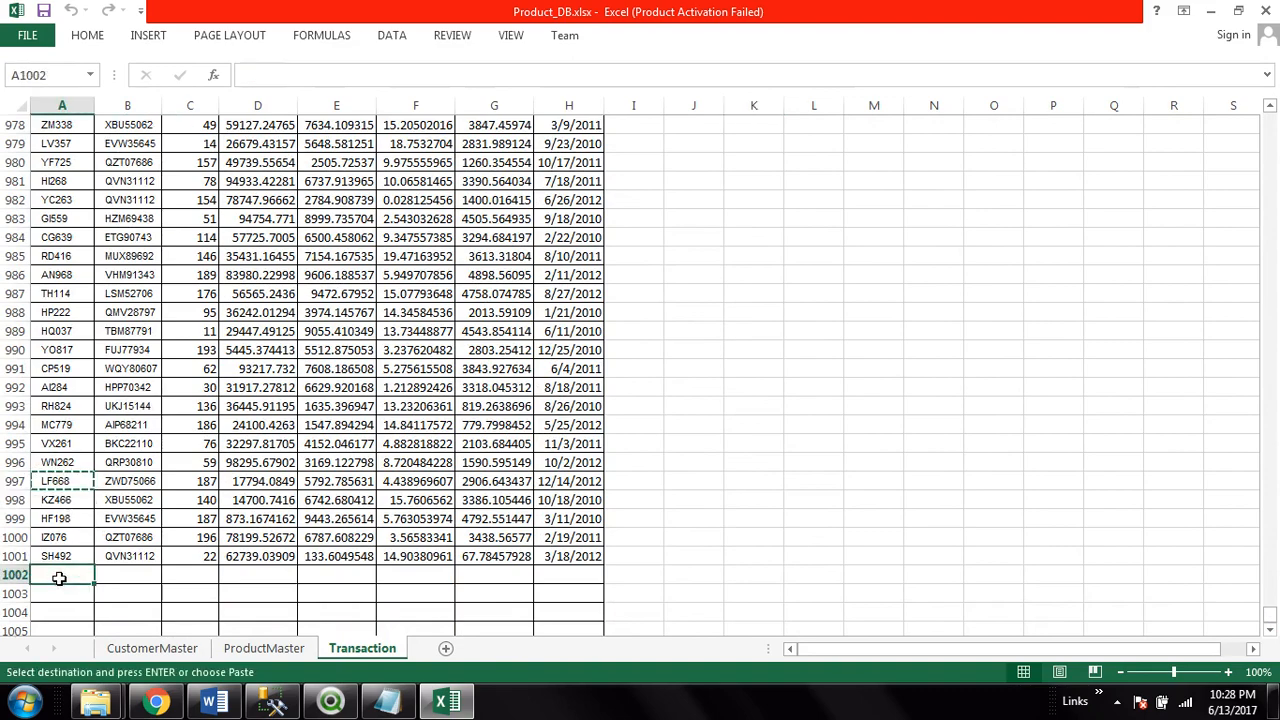
pyautogui.hotkey('ctrl', 'v')
pyautogui.doubleClick(76, 574)
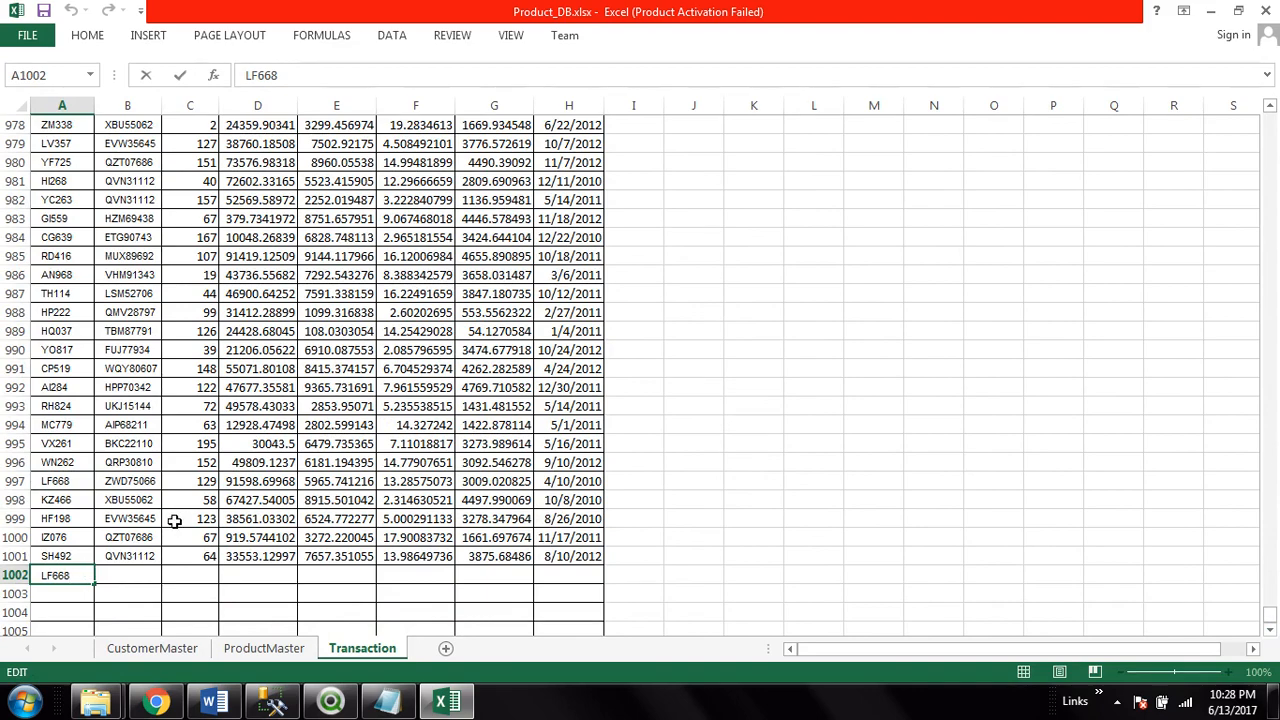
# Copy product code FUJ77934 into cell B1002
pyautogui.click(135, 349)
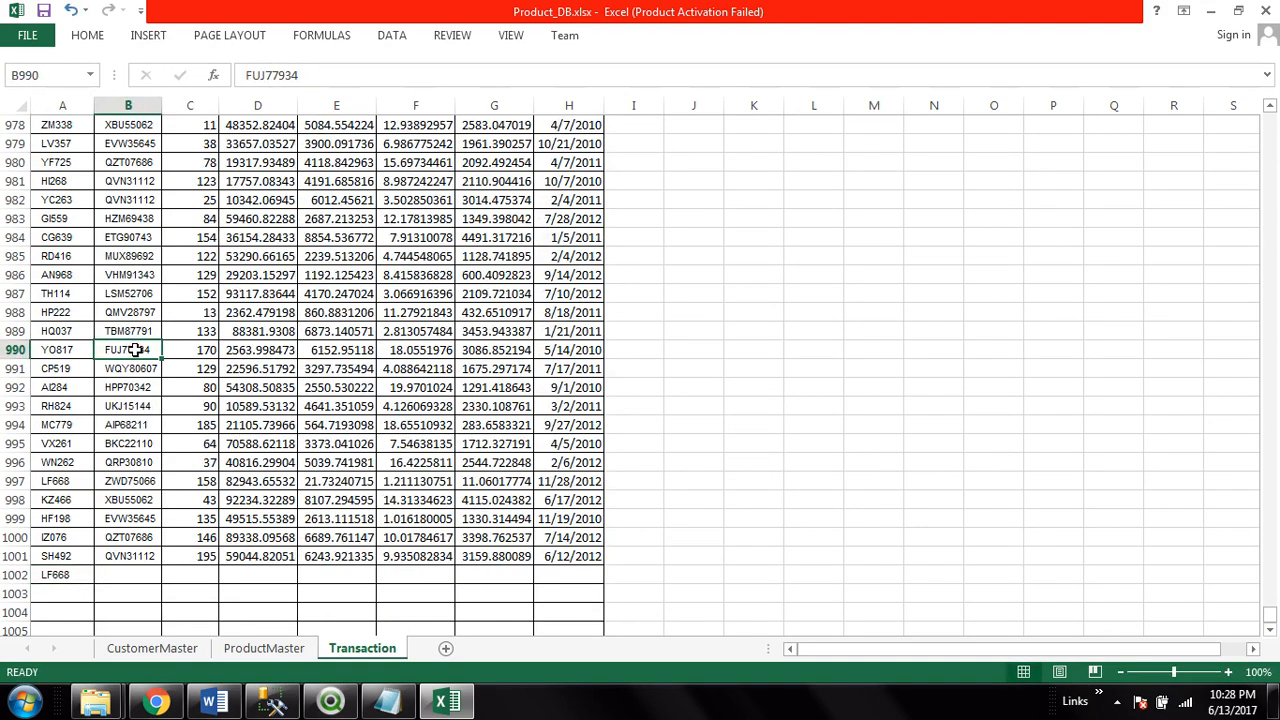
pyautogui.hotkey('ctrl', 'c')
pyautogui.click(115, 574)
pyautogui.hotkey('ctrl', 'v')
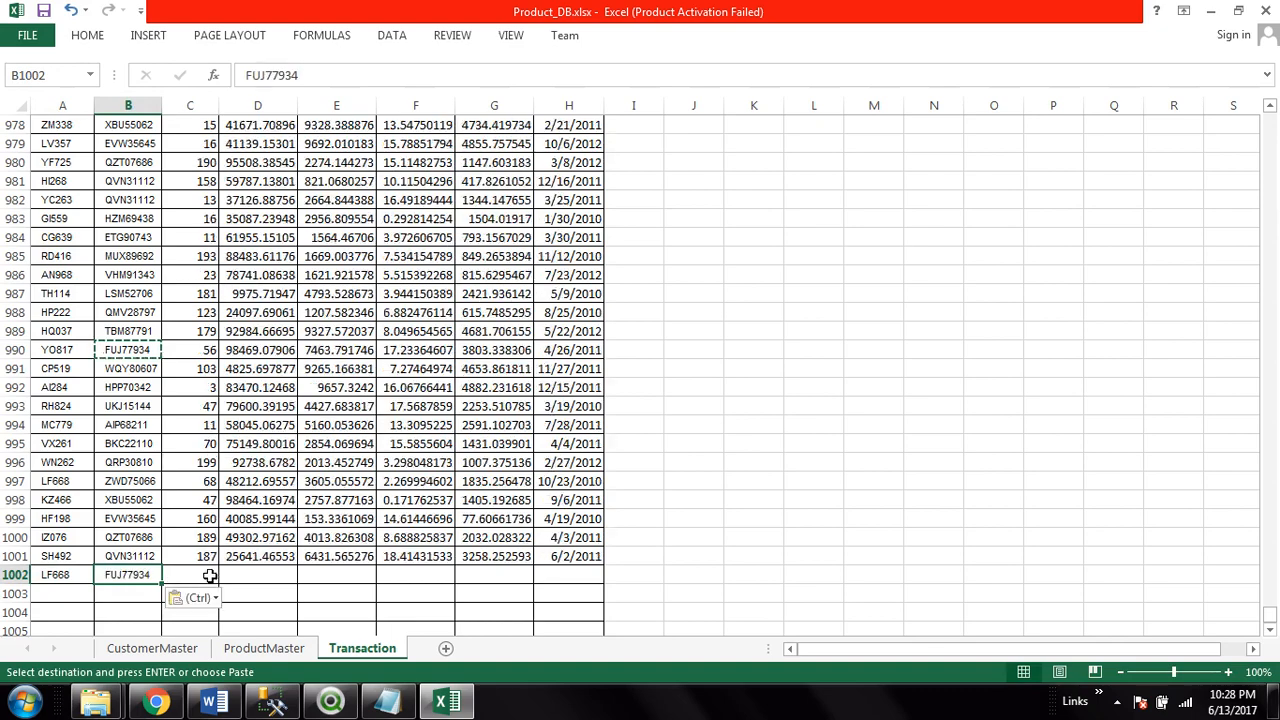
pyautogui.click(210, 576)
pyautogui.press('Escape')
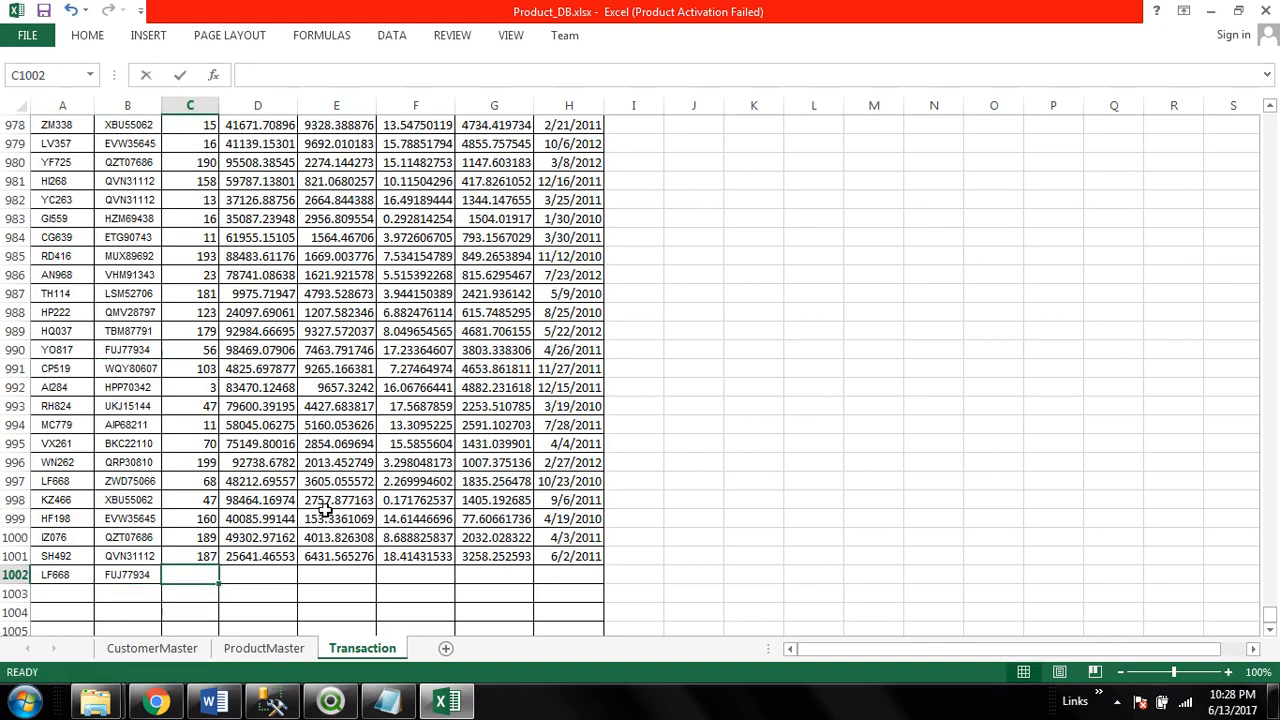
# Enter 345 in C1002 and copy random-value formulas into D1002 and E1002
pyautogui.write('345')
pyautogui.click(256, 574)
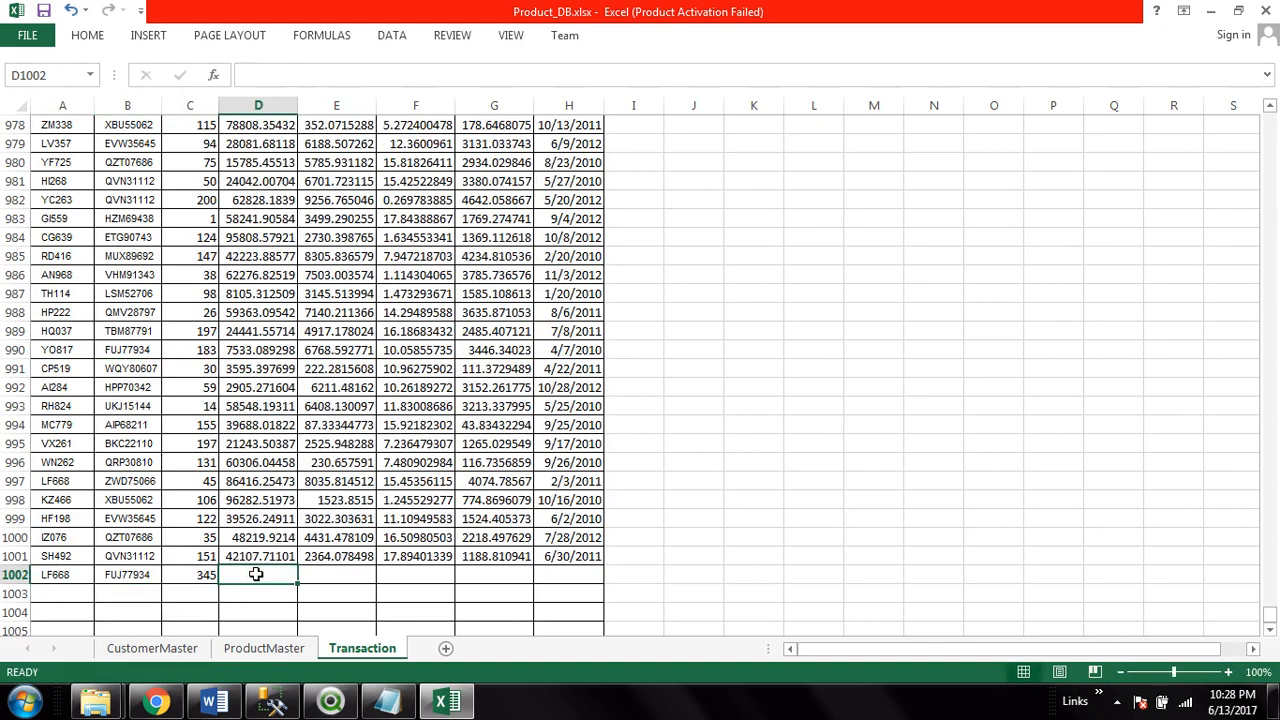
pyautogui.click(257, 446)
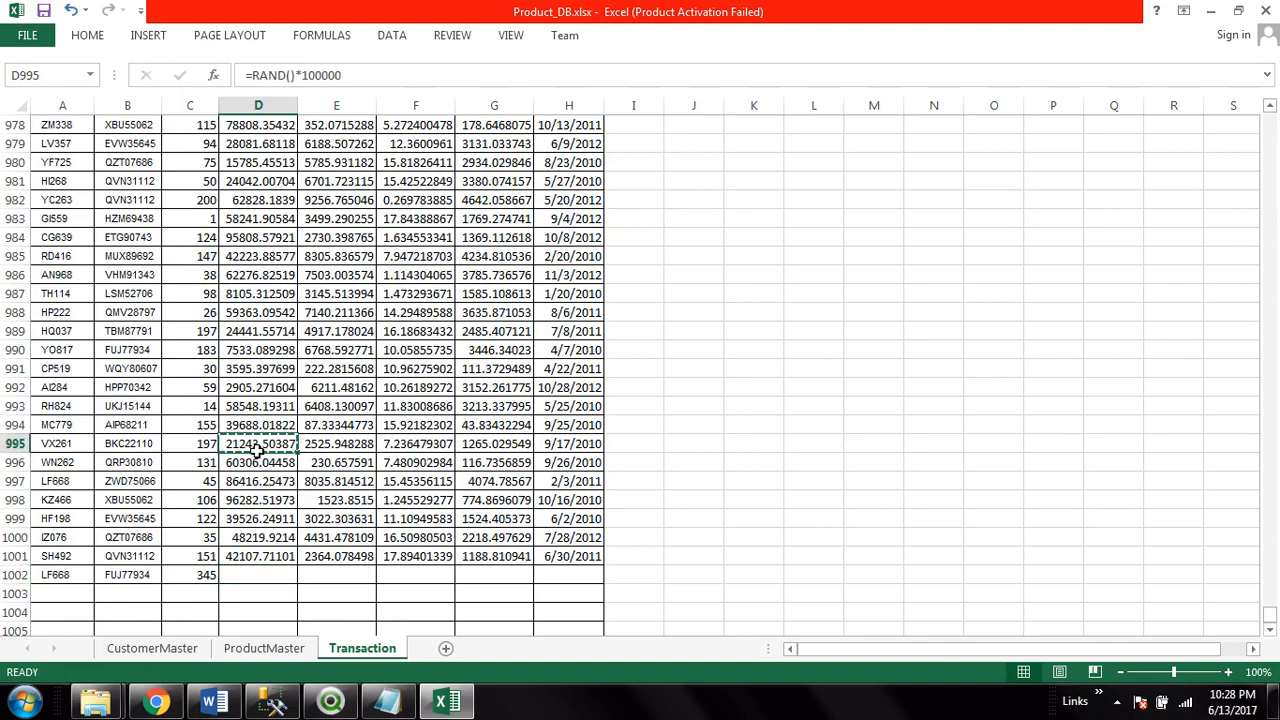
pyautogui.hotkey('ctrl', 'c')
pyautogui.click(247, 573)
pyautogui.hotkey('ctrl', 'v')
pyautogui.click(345, 428)
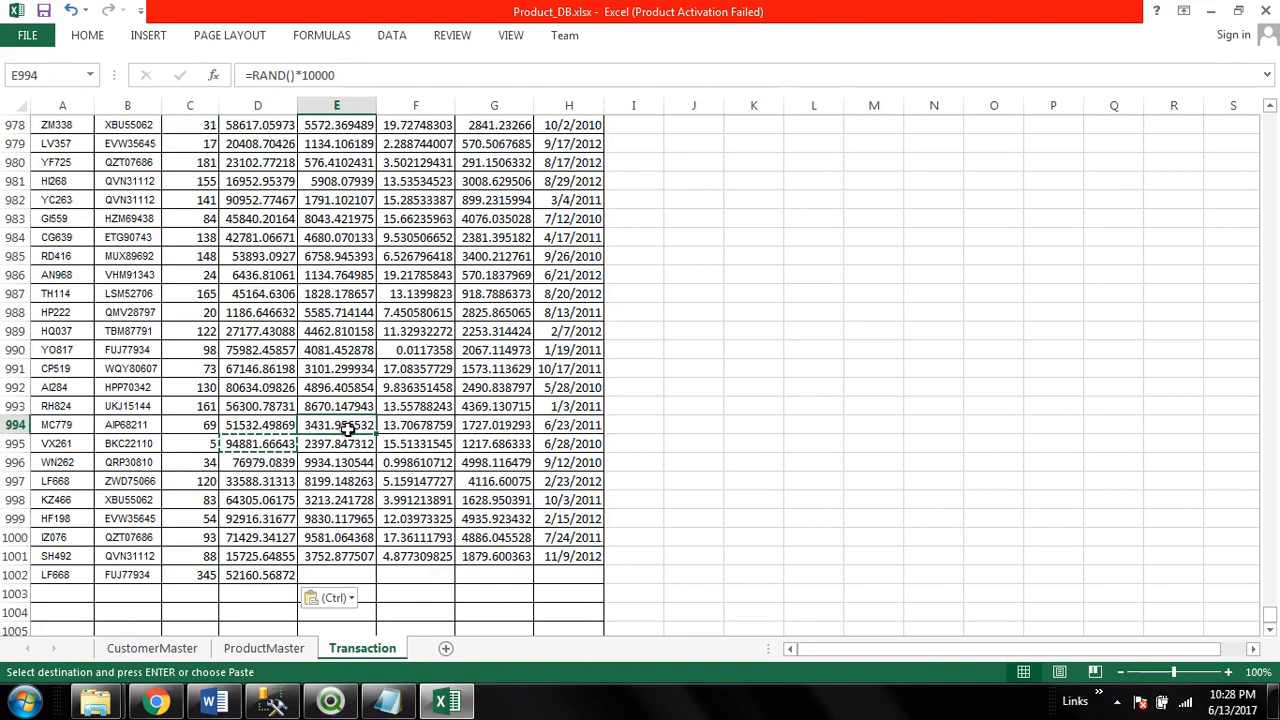
pyautogui.hotkey('ctrl', 'v')
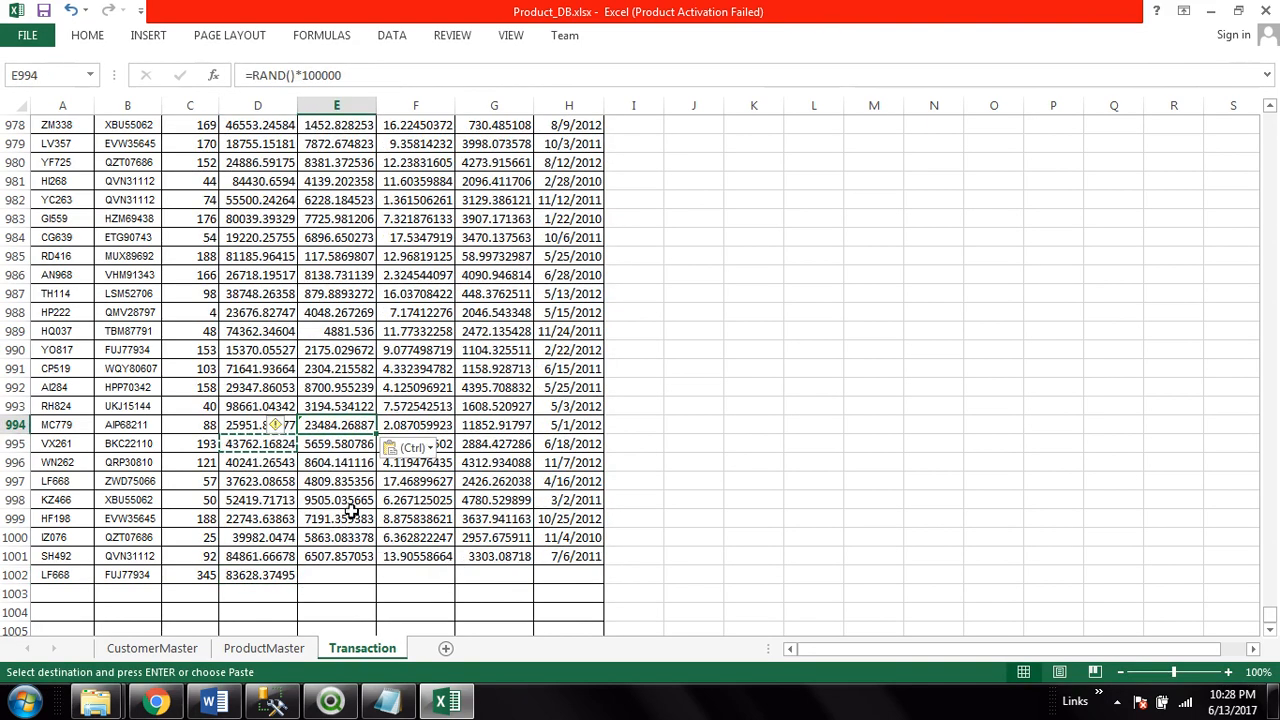
pyautogui.hotkey('ctrl', 'c')
pyautogui.click(330, 573)
pyautogui.hotkey('ctrl', 'v')
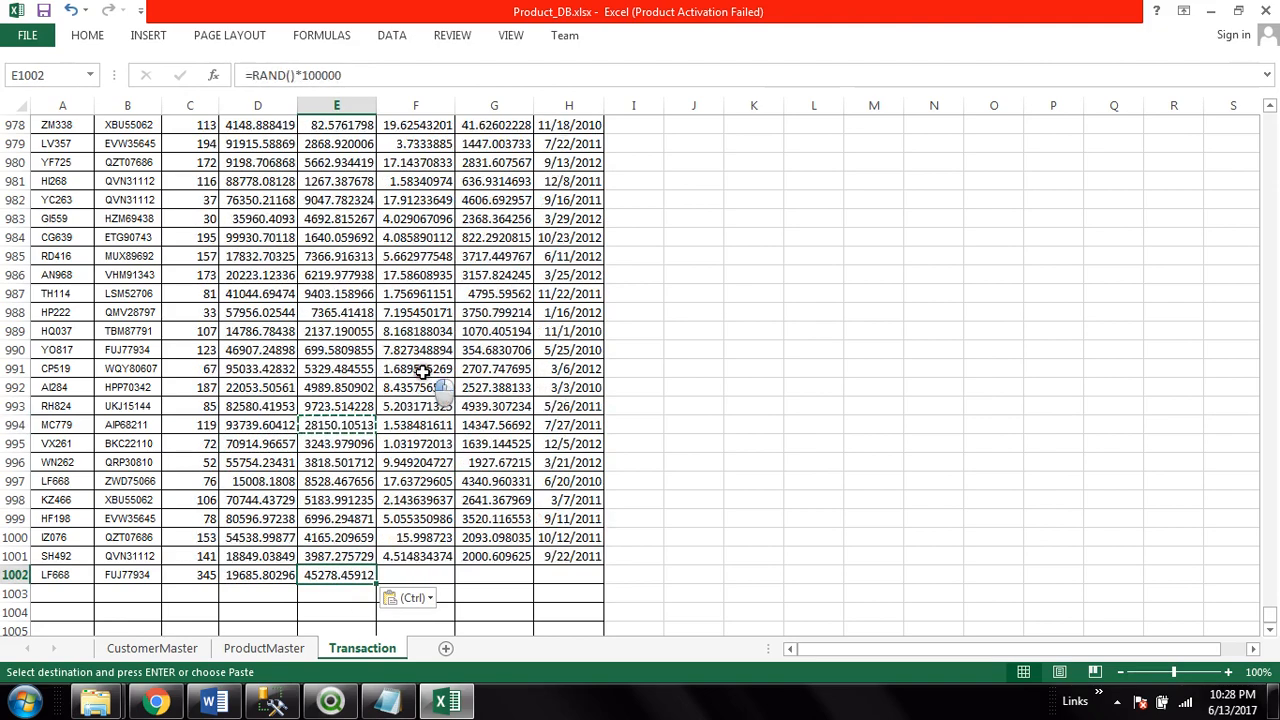
# Copy formulas into F1002 and G1002 and the random date formula into H1002
pyautogui.click(418, 369)
pyautogui.hotkey('ctrl', 'c')
pyautogui.click(405, 579)
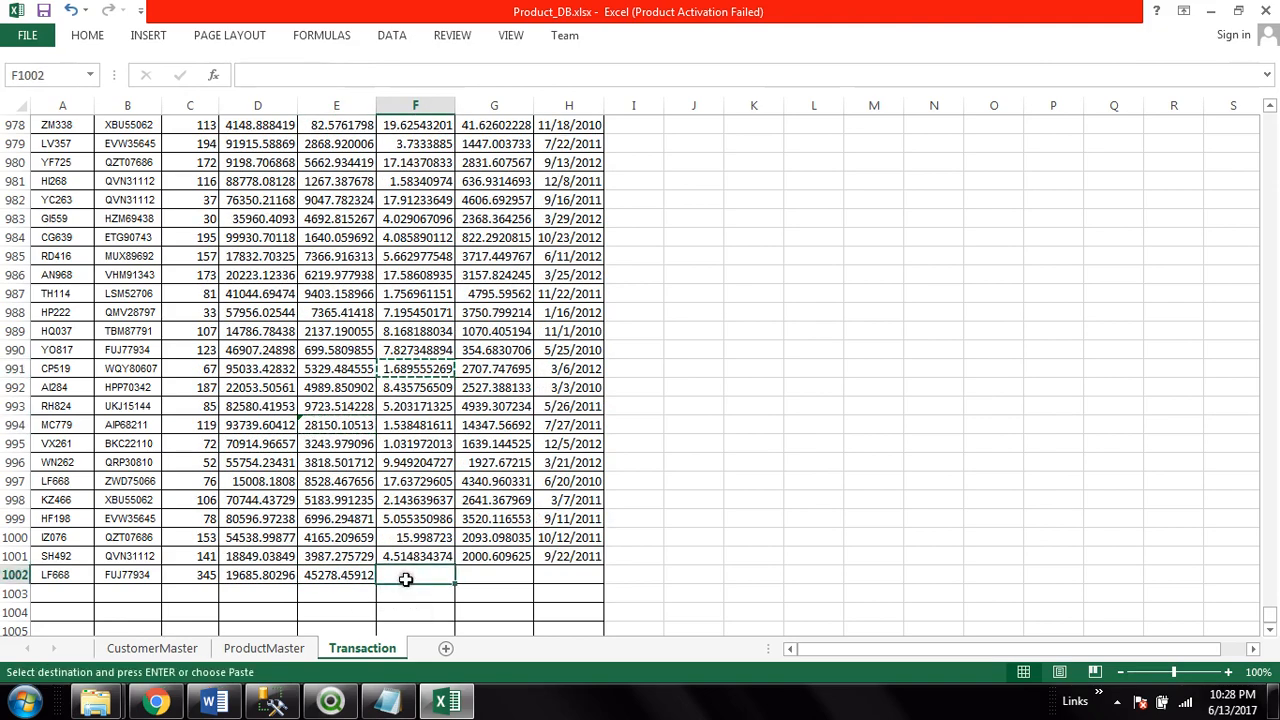
pyautogui.hotkey('ctrl', 'v')
pyautogui.click(494, 425)
pyautogui.hotkey('ctrl', 'c')
pyautogui.click(500, 577)
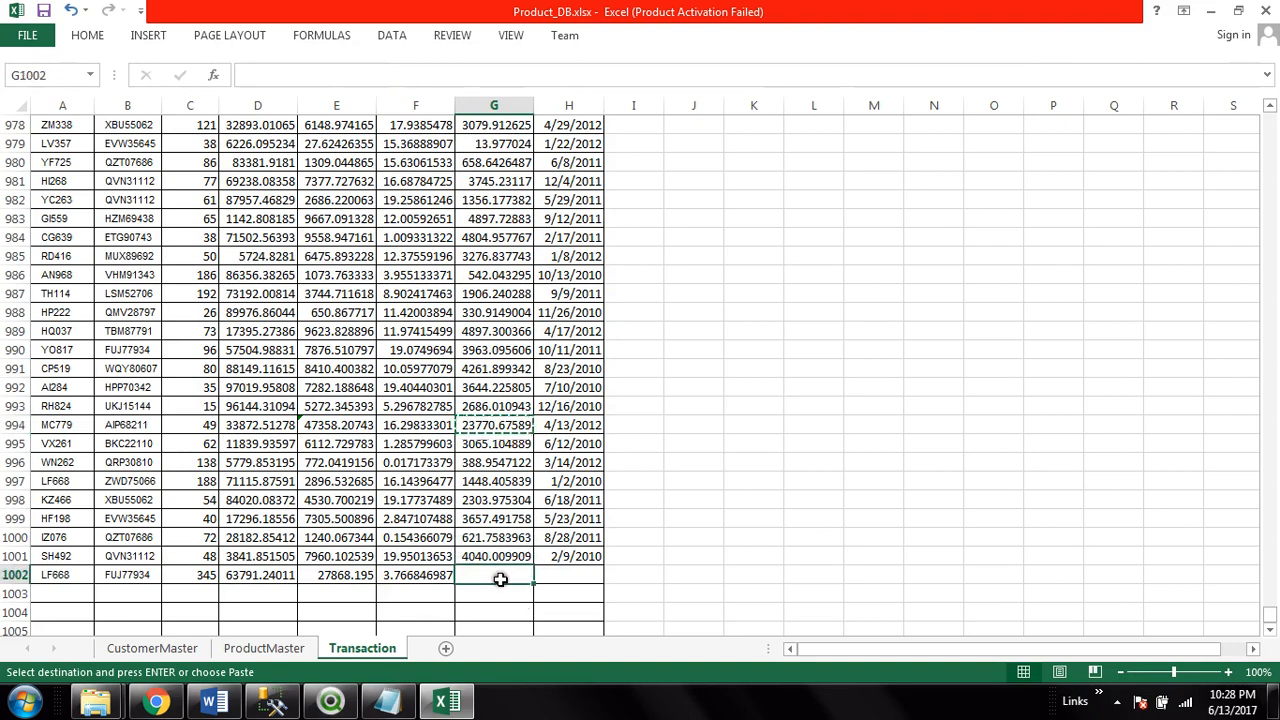
pyautogui.hotkey('ctrl', 'v')
pyautogui.click(568, 481)
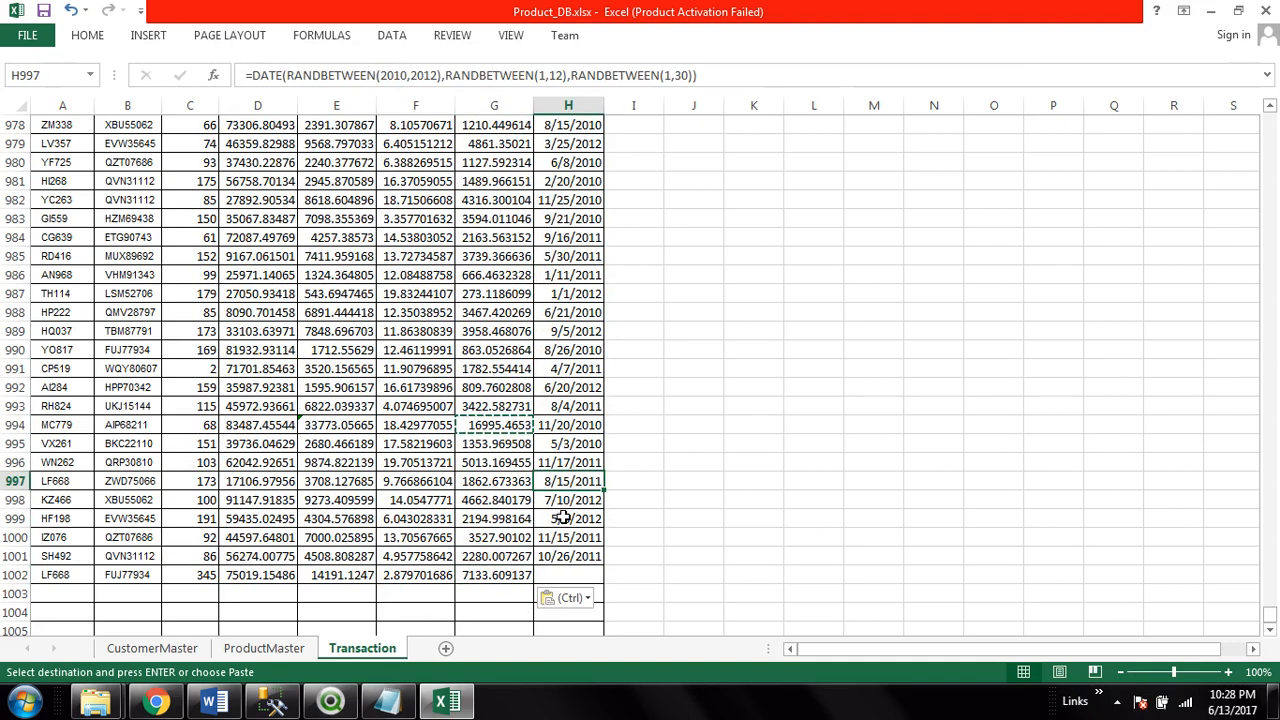
pyautogui.hotkey('ctrl', 'c')
pyautogui.click(570, 575)
pyautogui.hotkey('ctrl', 'v')
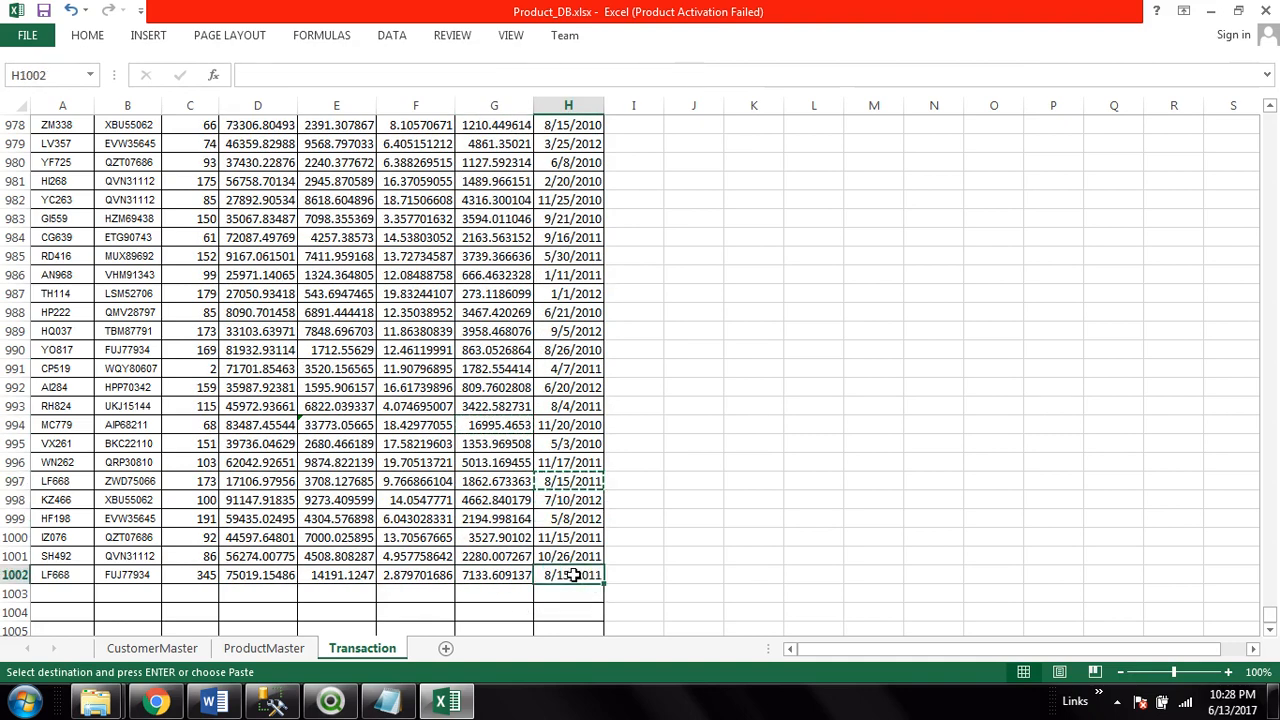
pyautogui.doubleClick(572, 575)
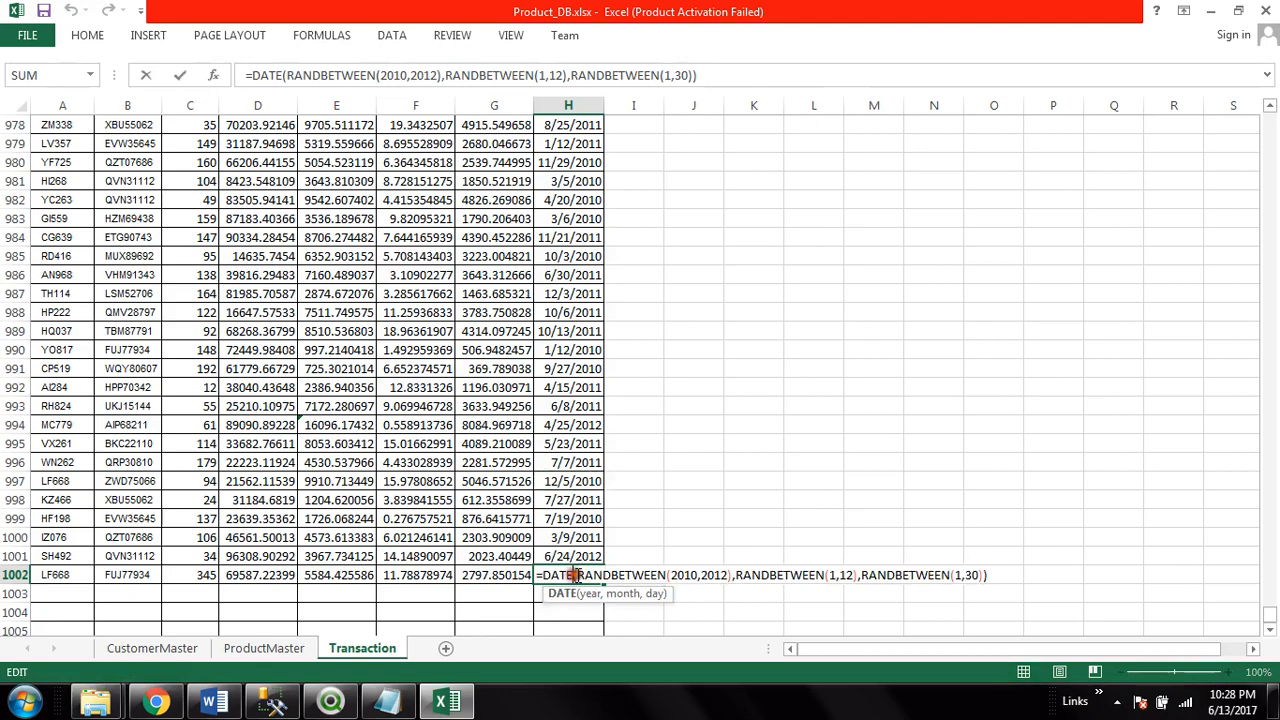
pyautogui.click(752, 525)
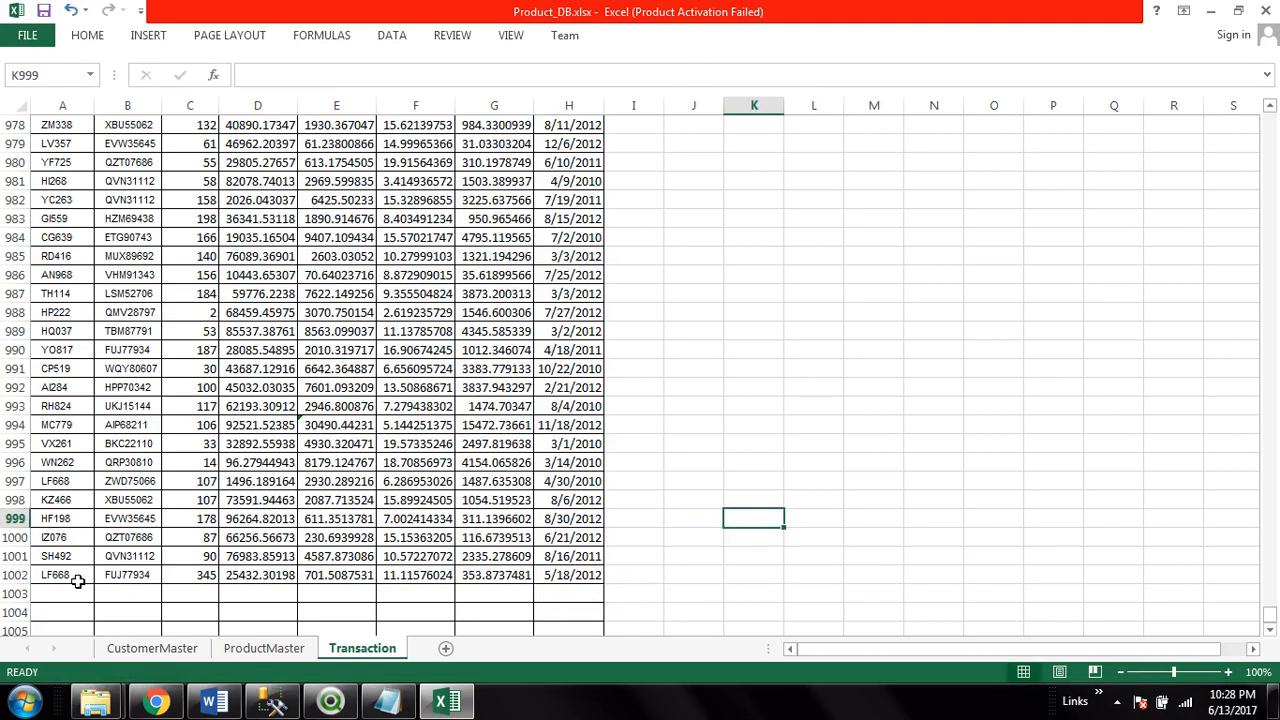
pyautogui.click(52, 575)
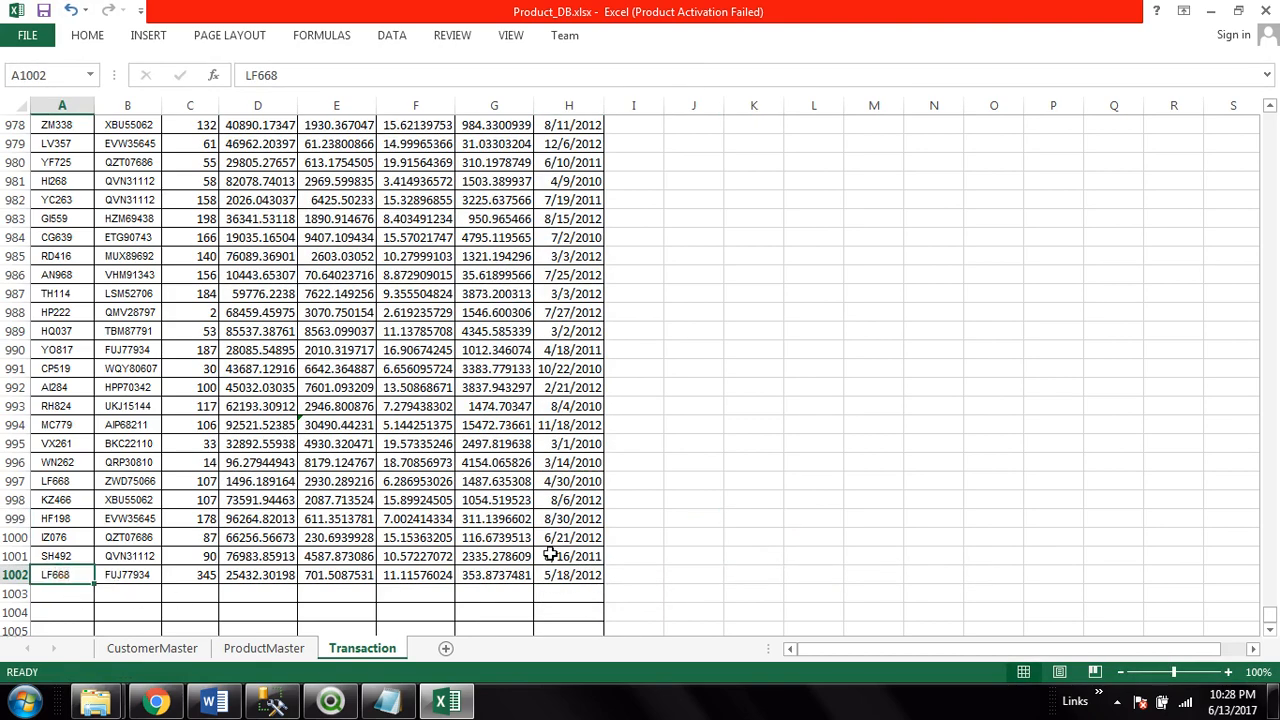
# Replace the DATE formula in H1002 with the fixed date 6/12/2017
pyautogui.press('Right')
pyautogui.press('Right')
pyautogui.press('Right')
pyautogui.press('Right')
pyautogui.press('Right')
pyautogui.press('Right')
pyautogui.press('Right')
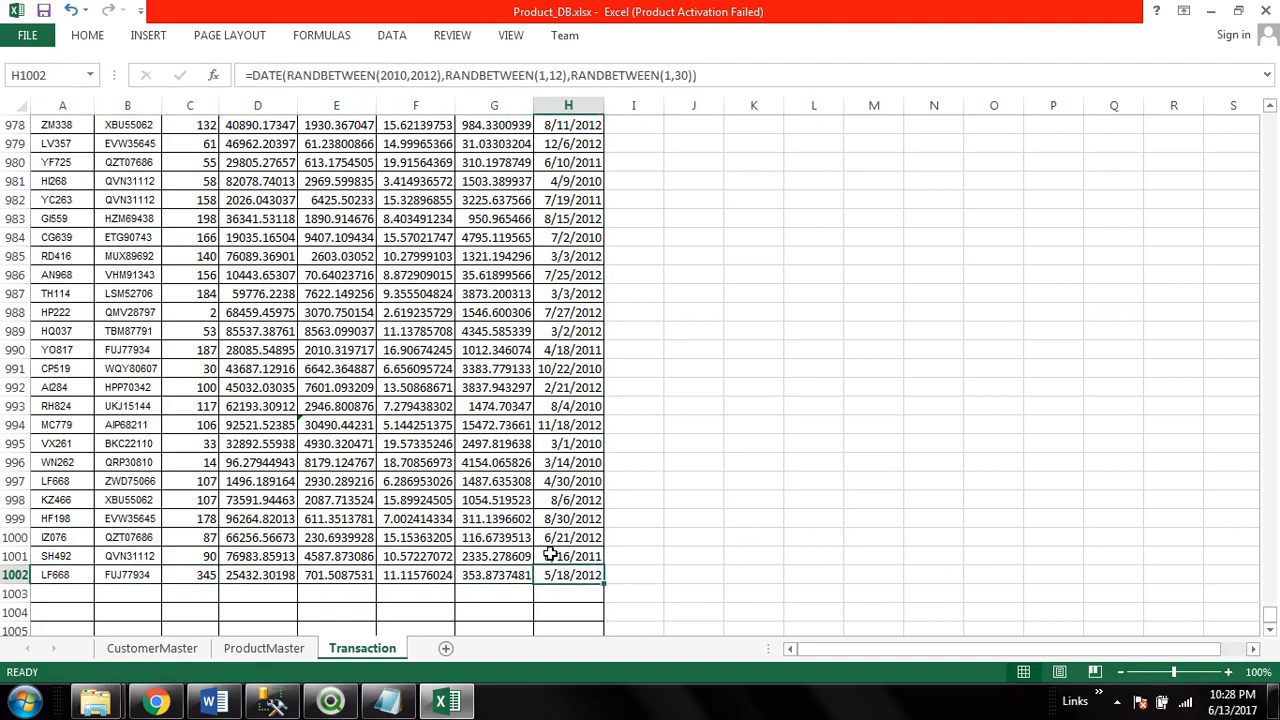
pyautogui.write('6/12/201')
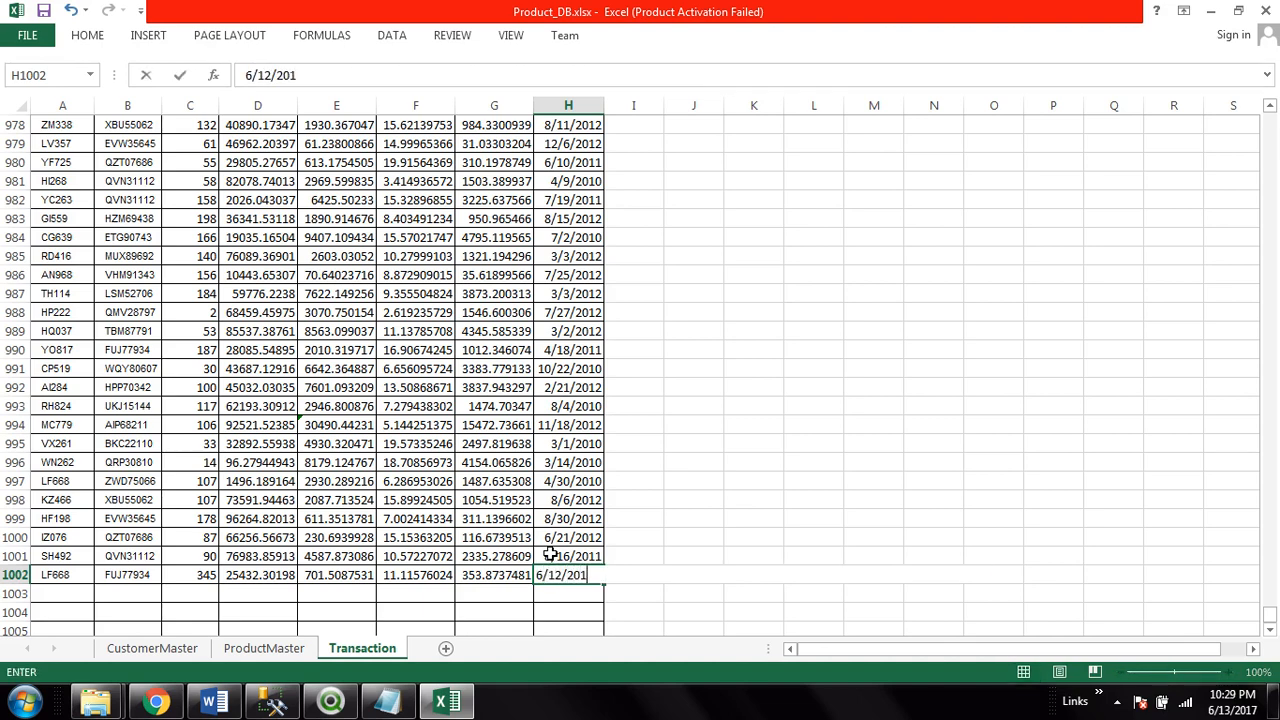
pyautogui.write('7')
pyautogui.click(736, 485)
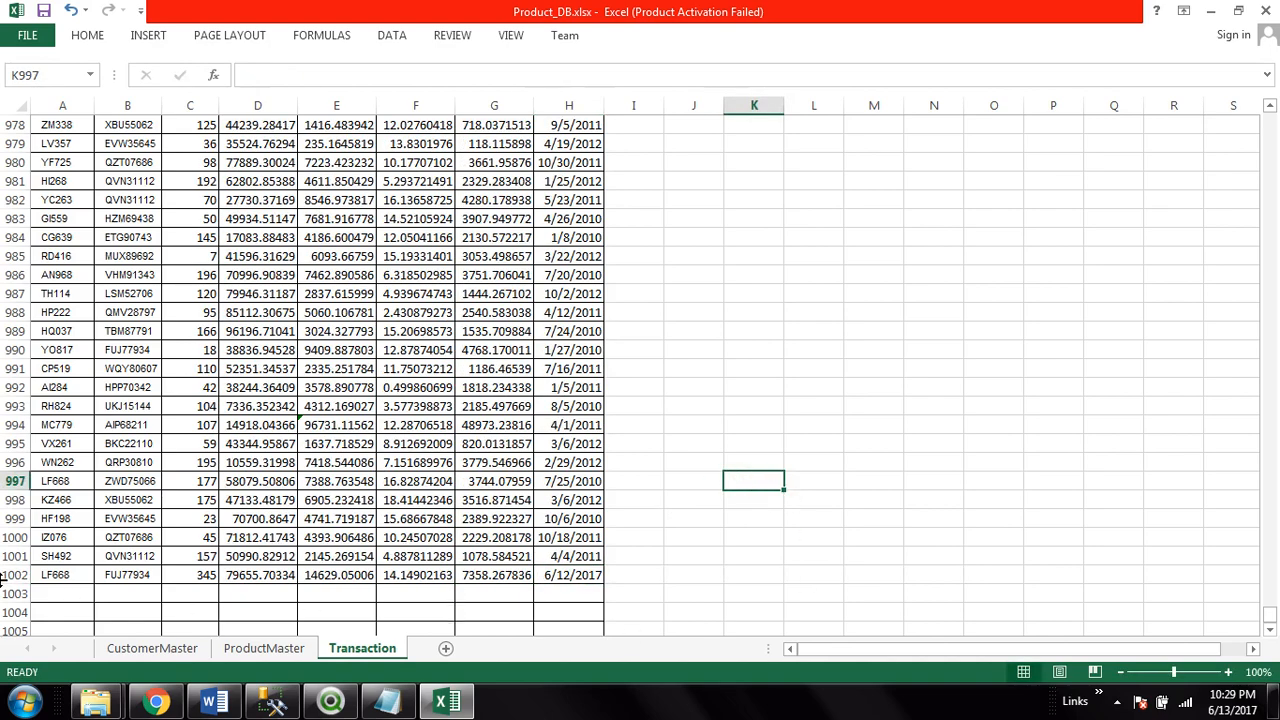
pyautogui.click(345, 705)
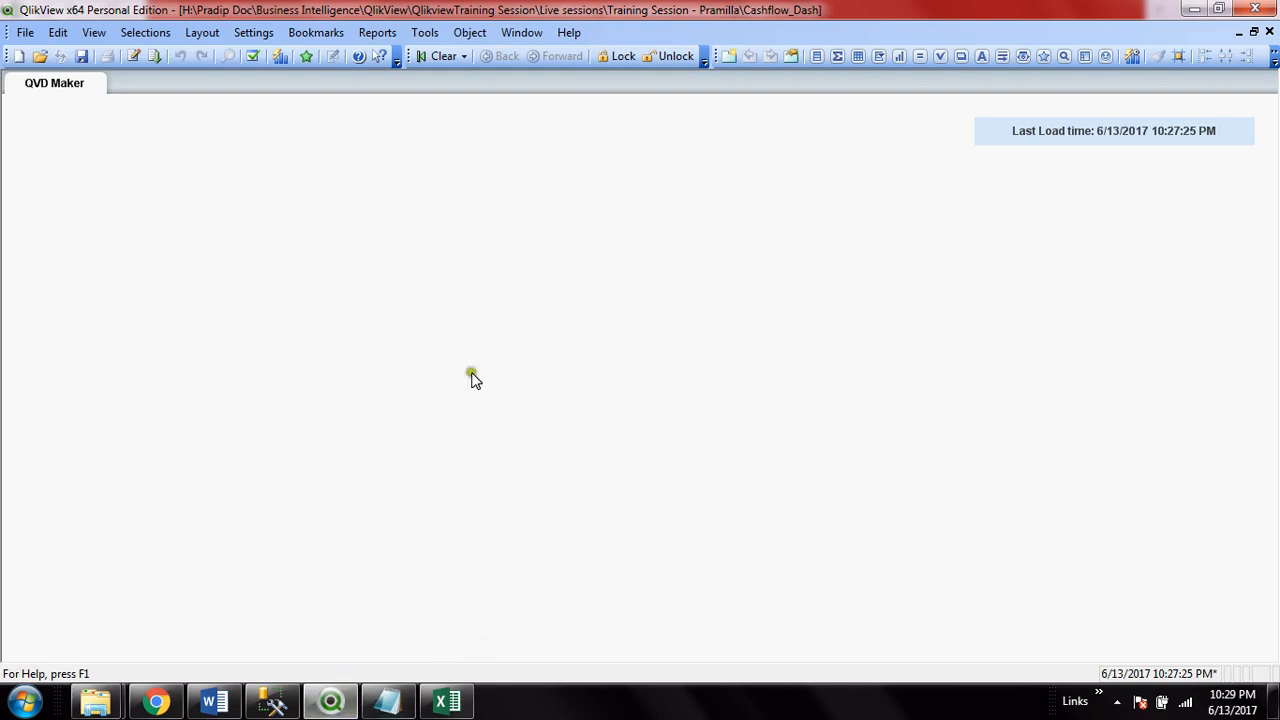
# Copy Transaction row 1002 into ProductMaster row 22, then undo that paste
pyautogui.click(446, 702)
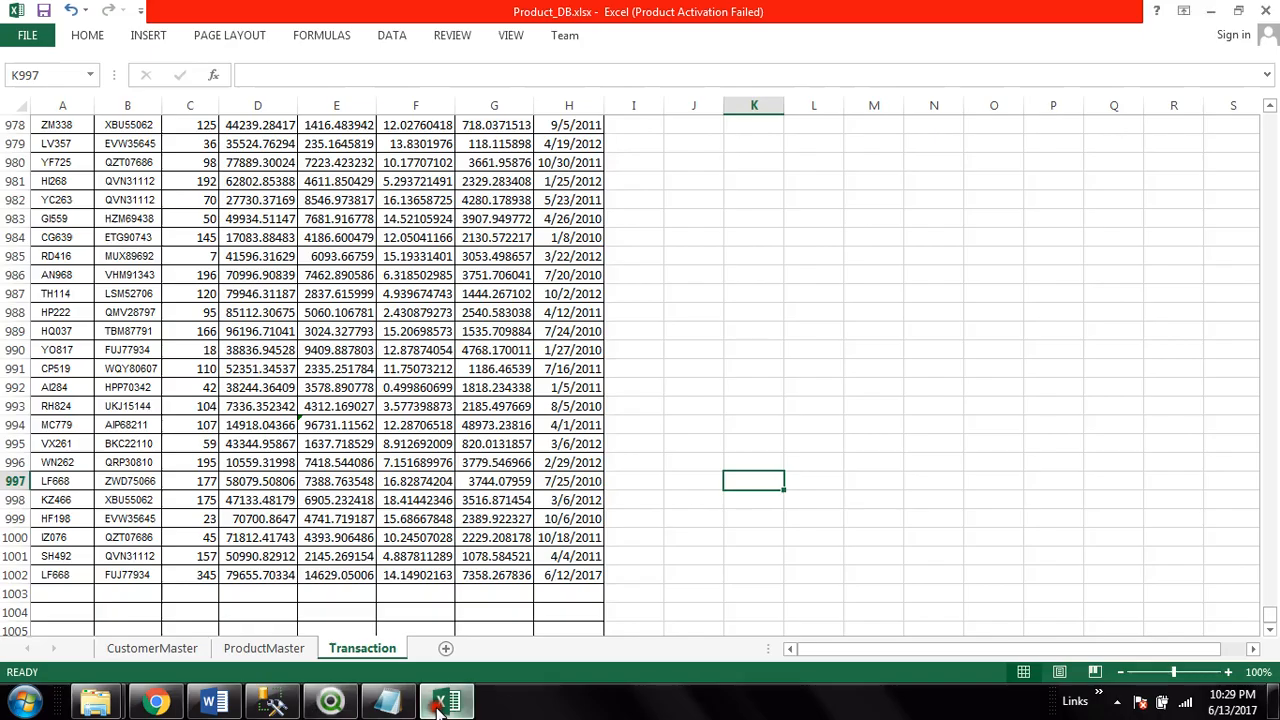
pyautogui.click(16, 575)
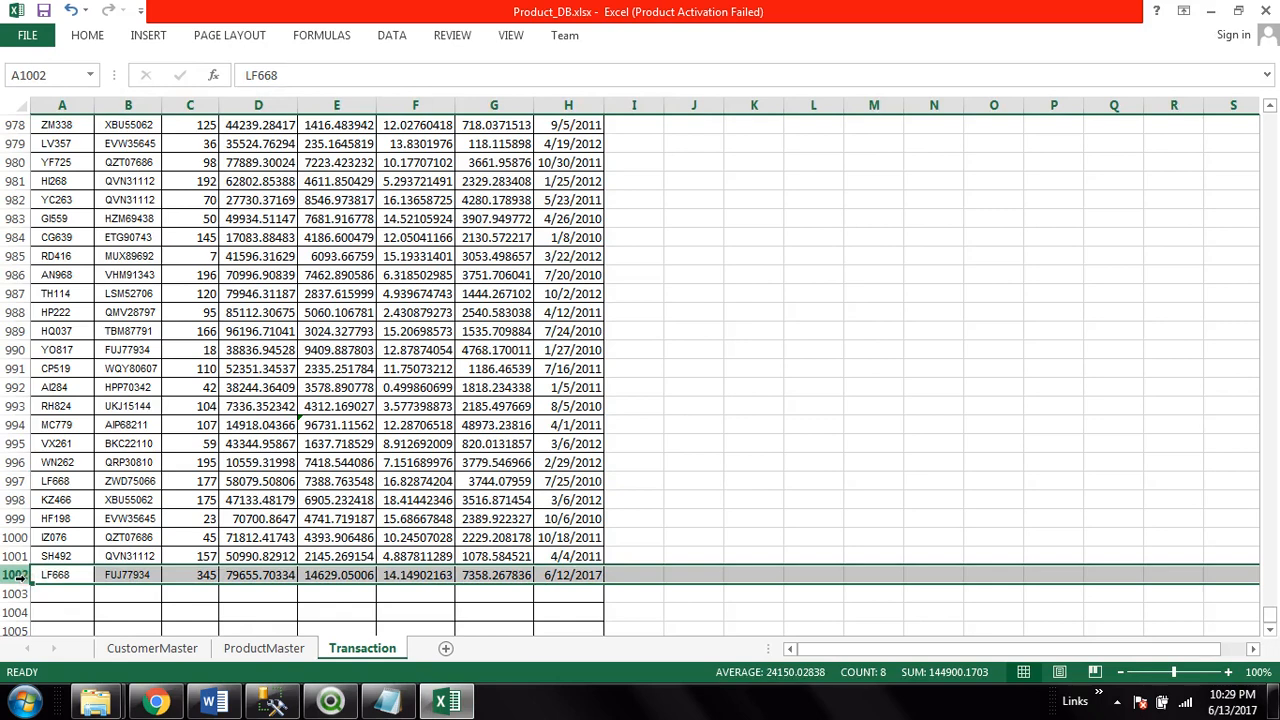
pyautogui.hotkey('ctrl', 'c')
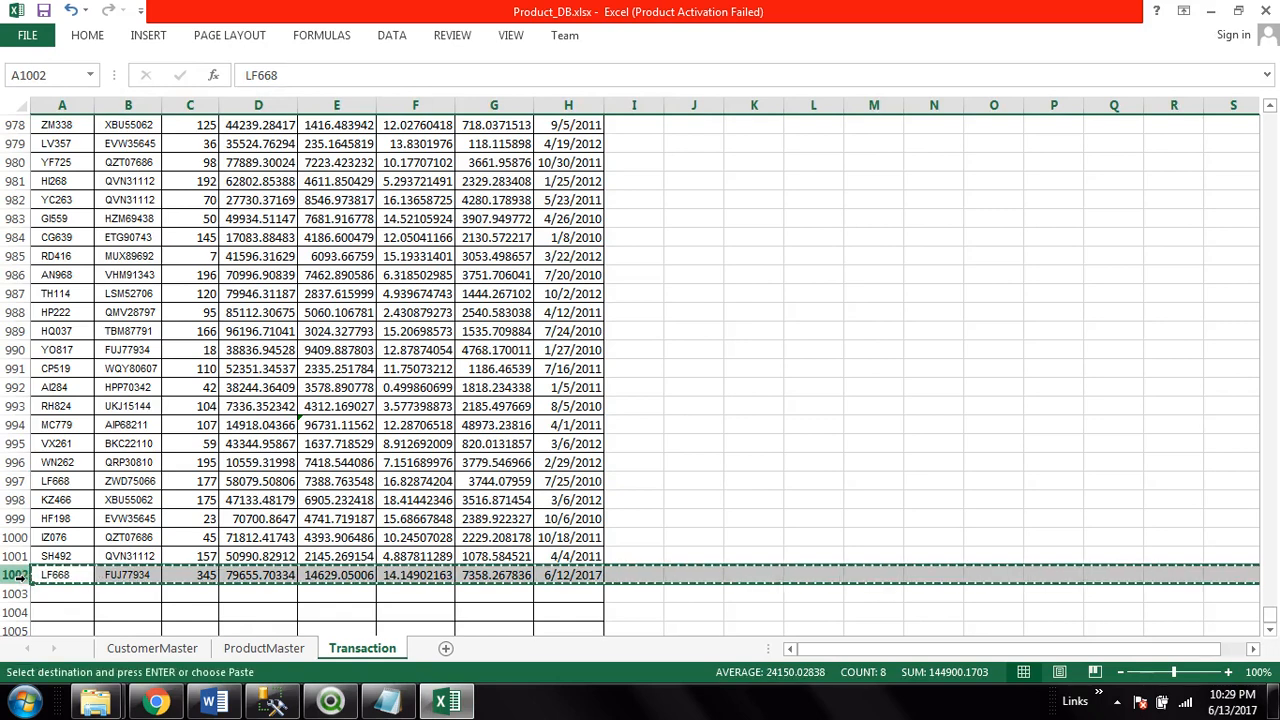
pyautogui.click(262, 650)
pyautogui.click(63, 612)
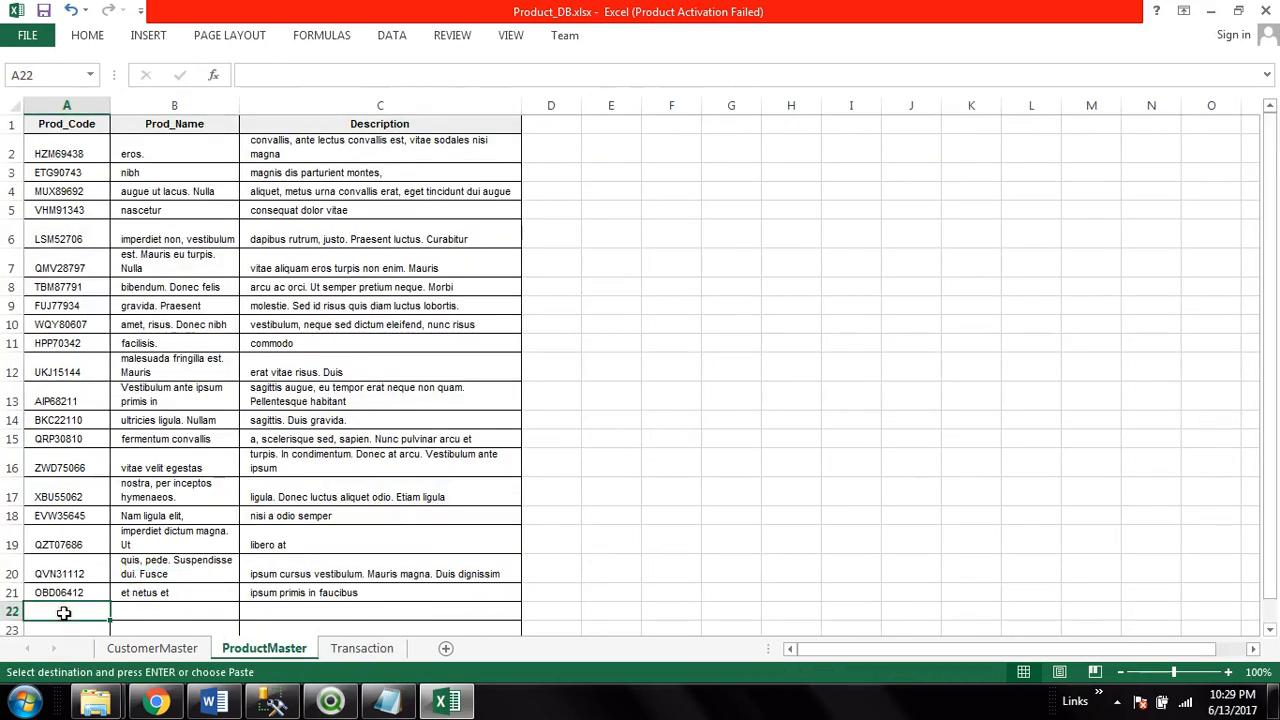
pyautogui.press('Return')
pyautogui.click(668, 513)
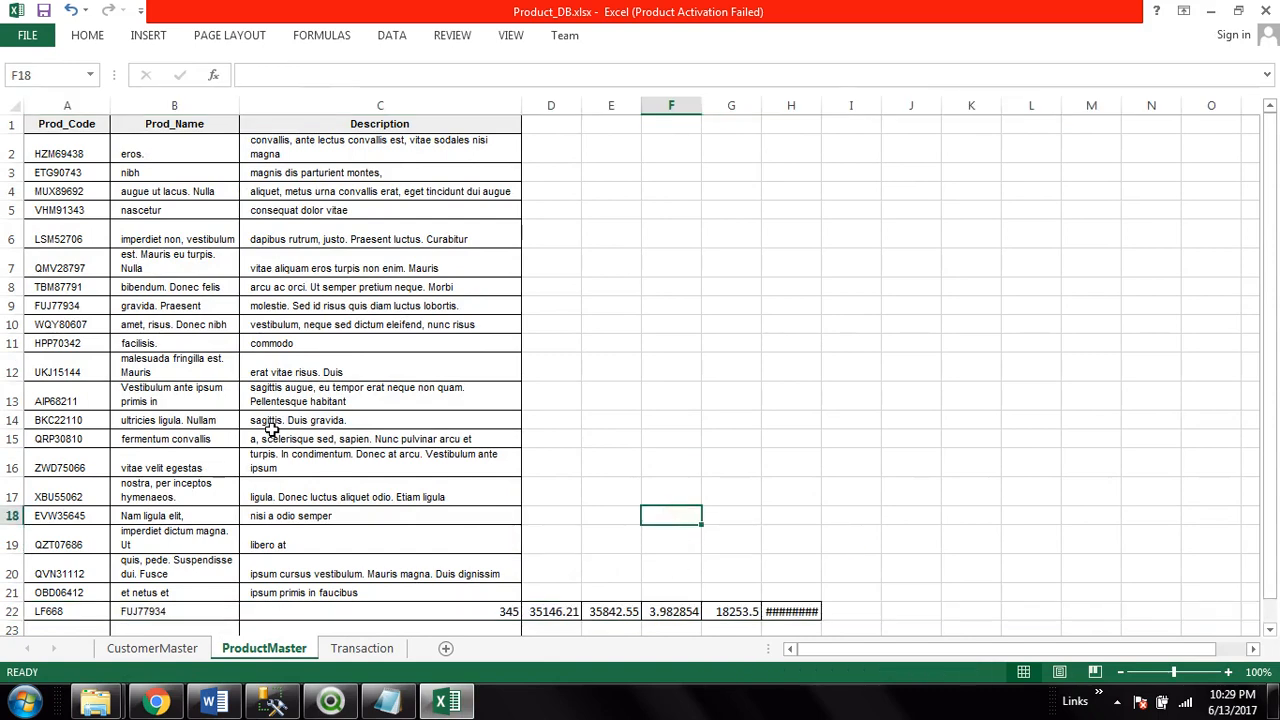
pyautogui.hotkey('ctrl', 'z')
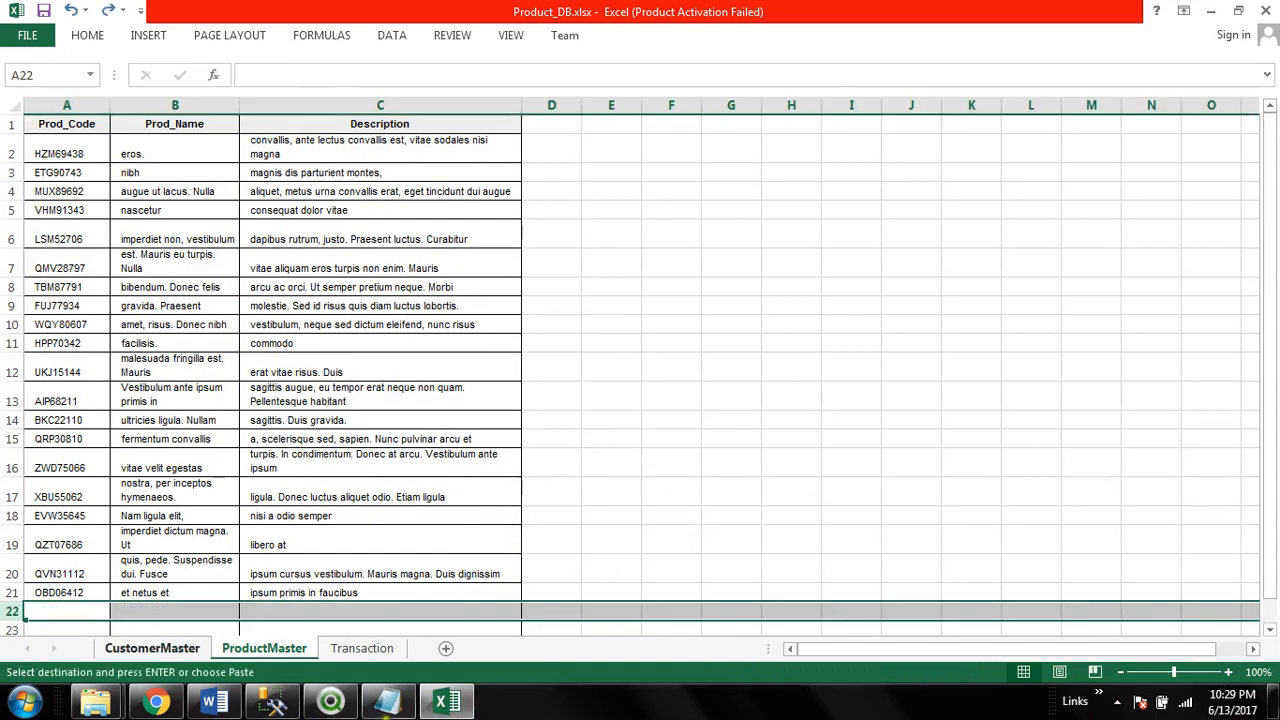
# Return to the Transaction sheet, cancel the pending copy and save the Product_DB workbook
pyautogui.click(386, 650)
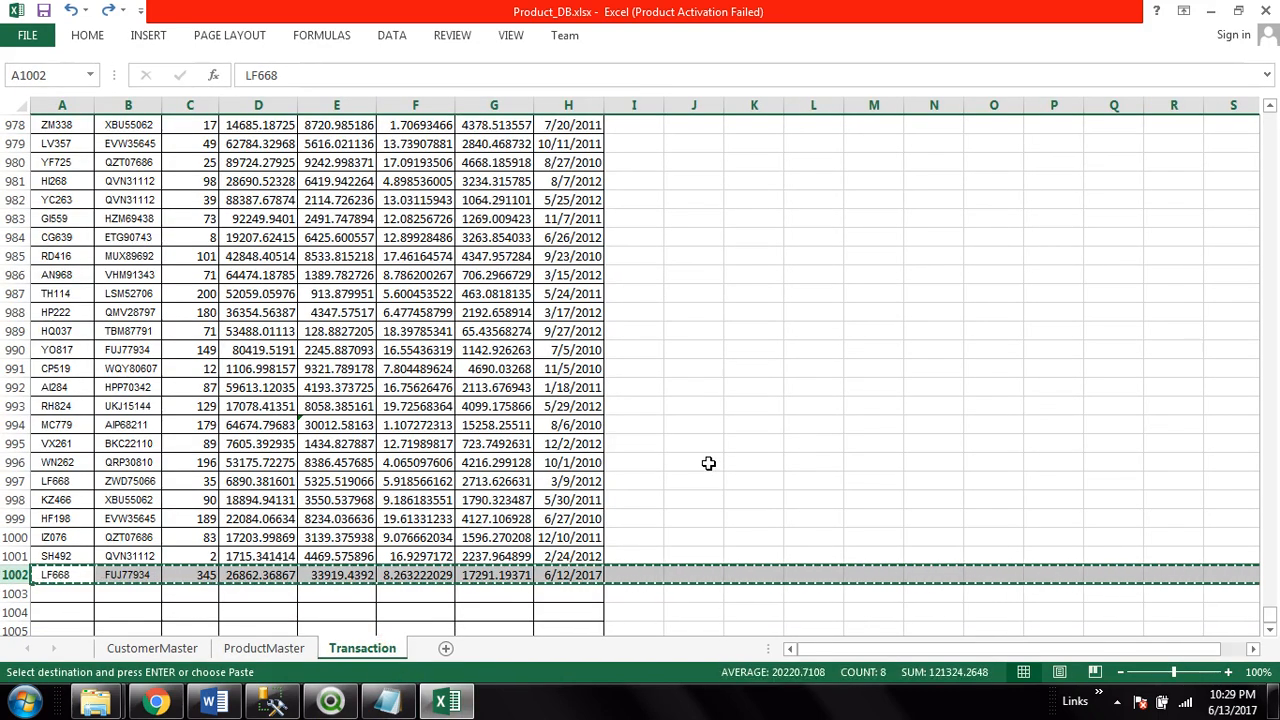
pyautogui.press('Escape')
pyautogui.click(748, 501)
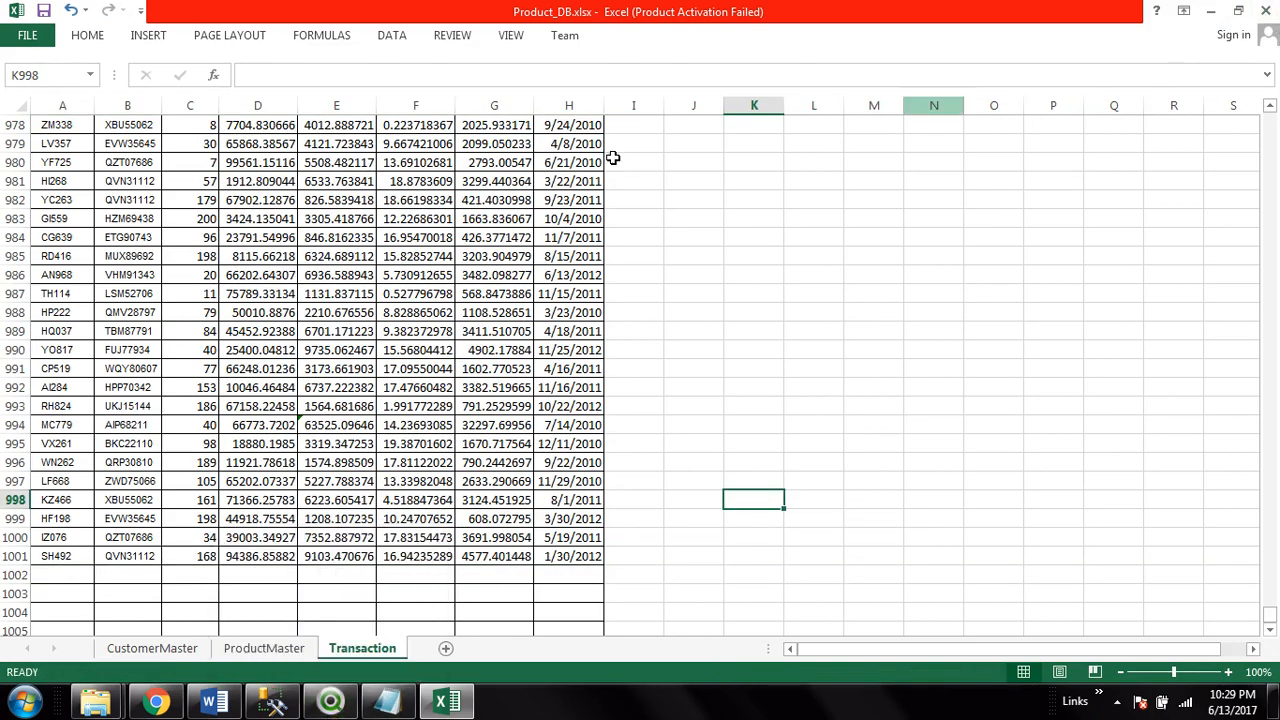
pyautogui.click(43, 10)
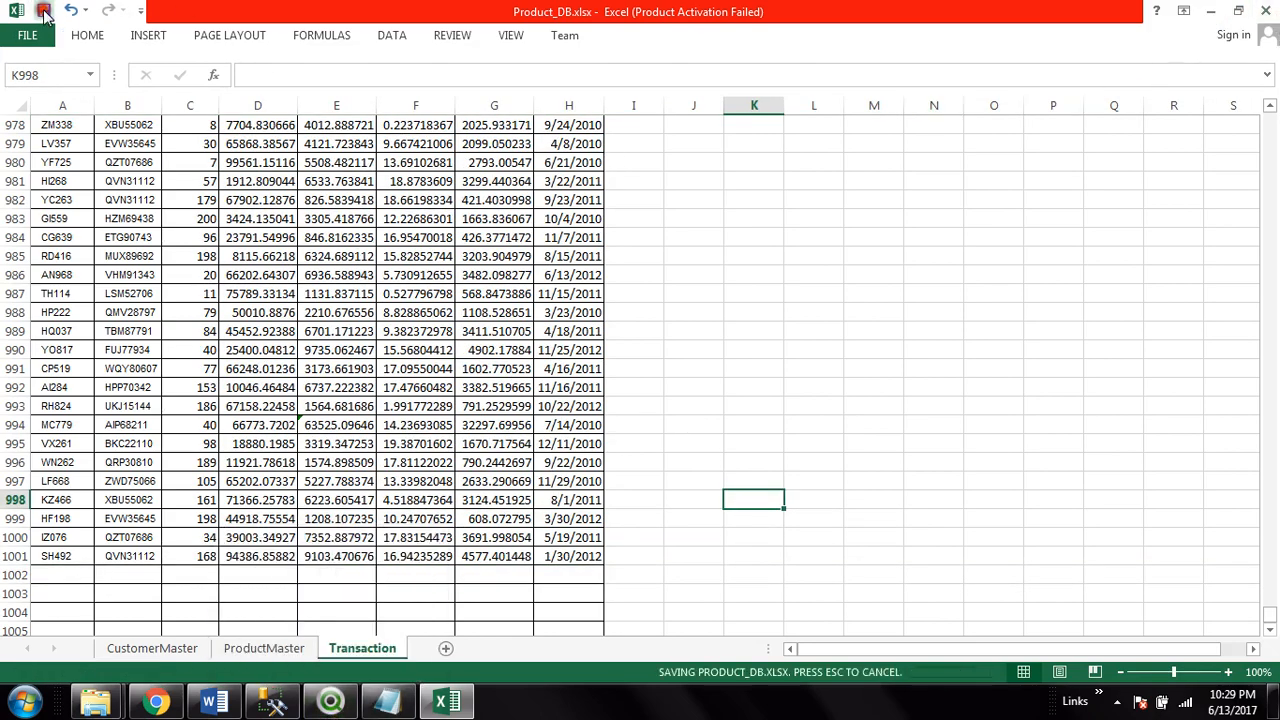
# Reload the QVD Maker document several times with Ctrl+R, unticking 'Close when finished'
pyautogui.click(330, 701)
pyautogui.click(614, 347)
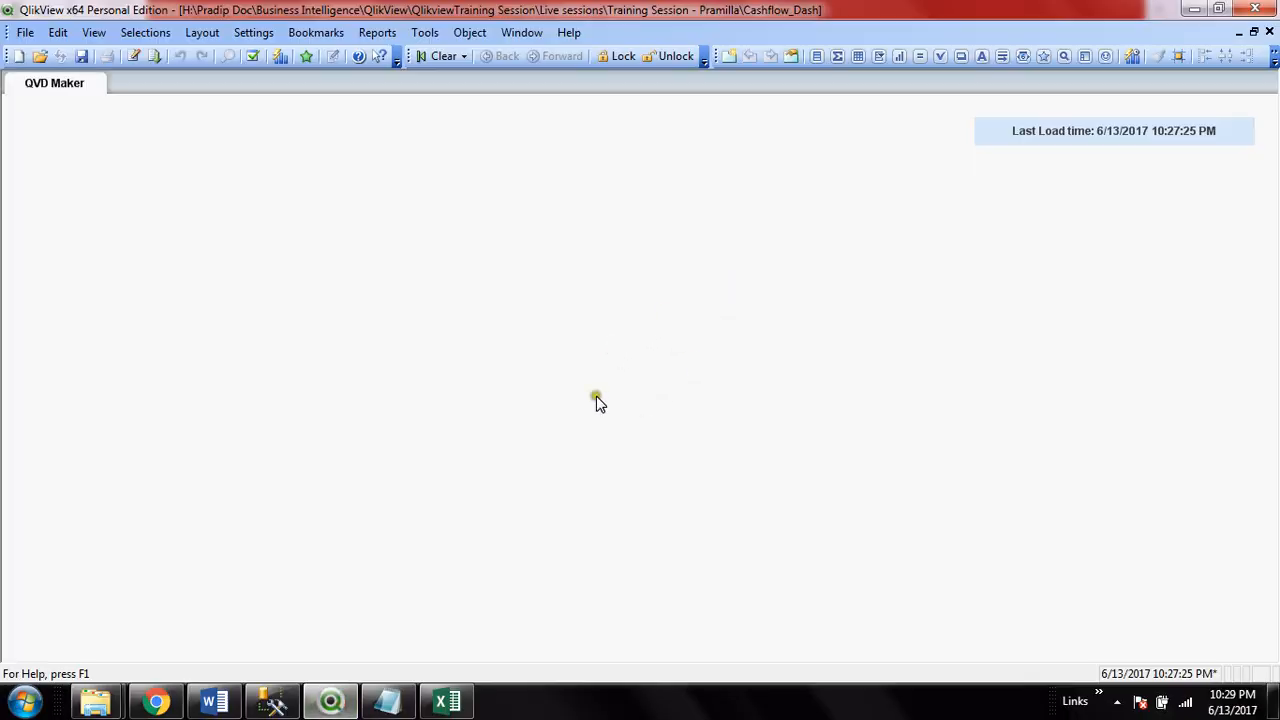
pyautogui.click(338, 316)
pyautogui.hotkey('ctrl', 'r')
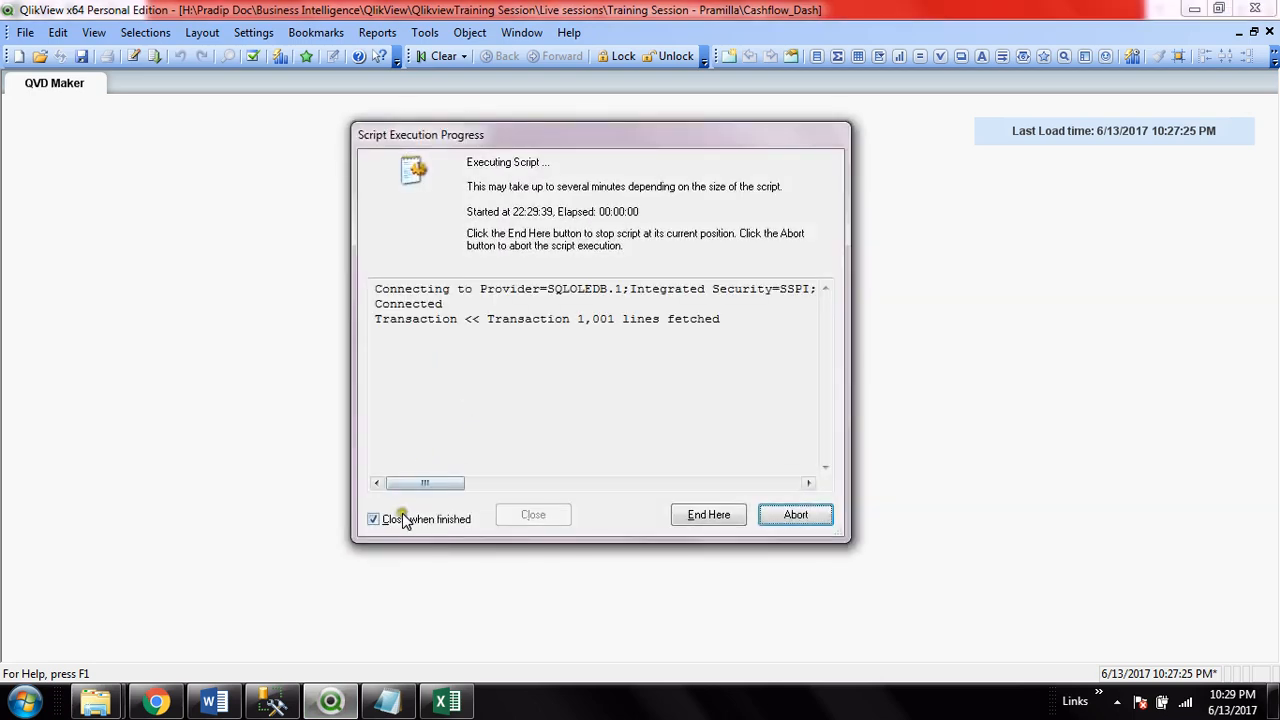
pyautogui.hotkey('ctrl', 'r')
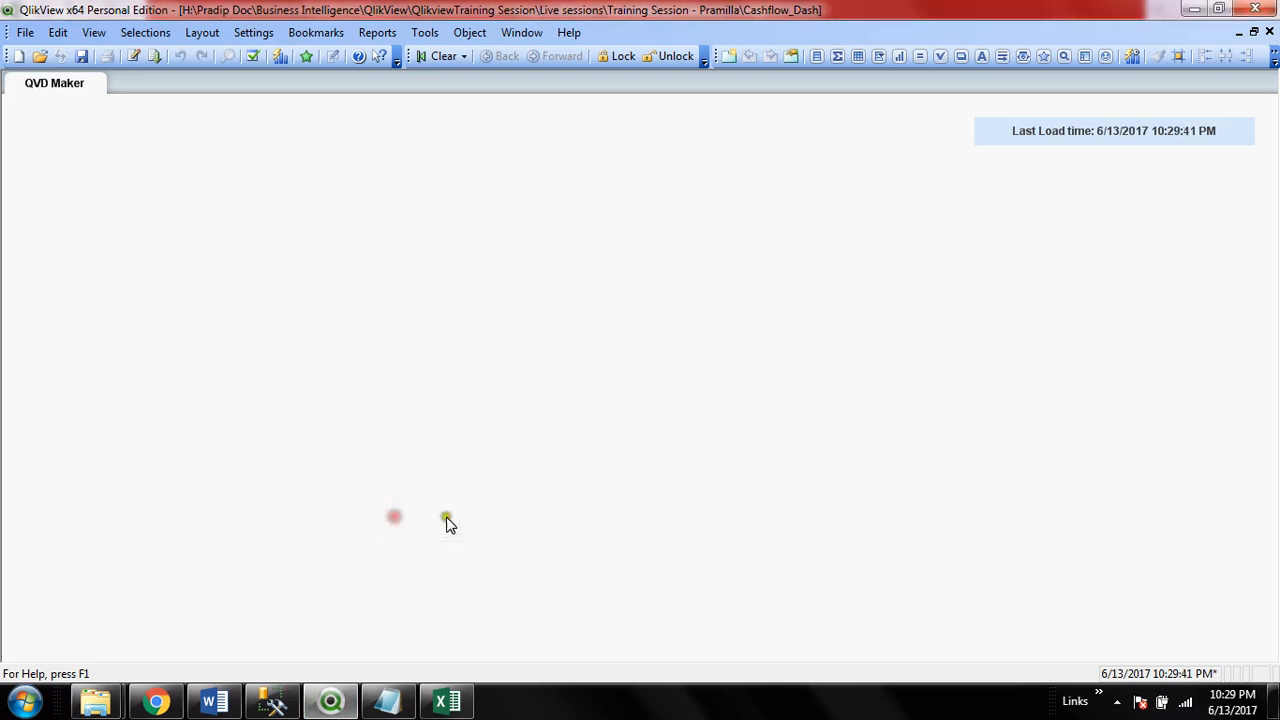
pyautogui.hotkey('ctrl', 'r')
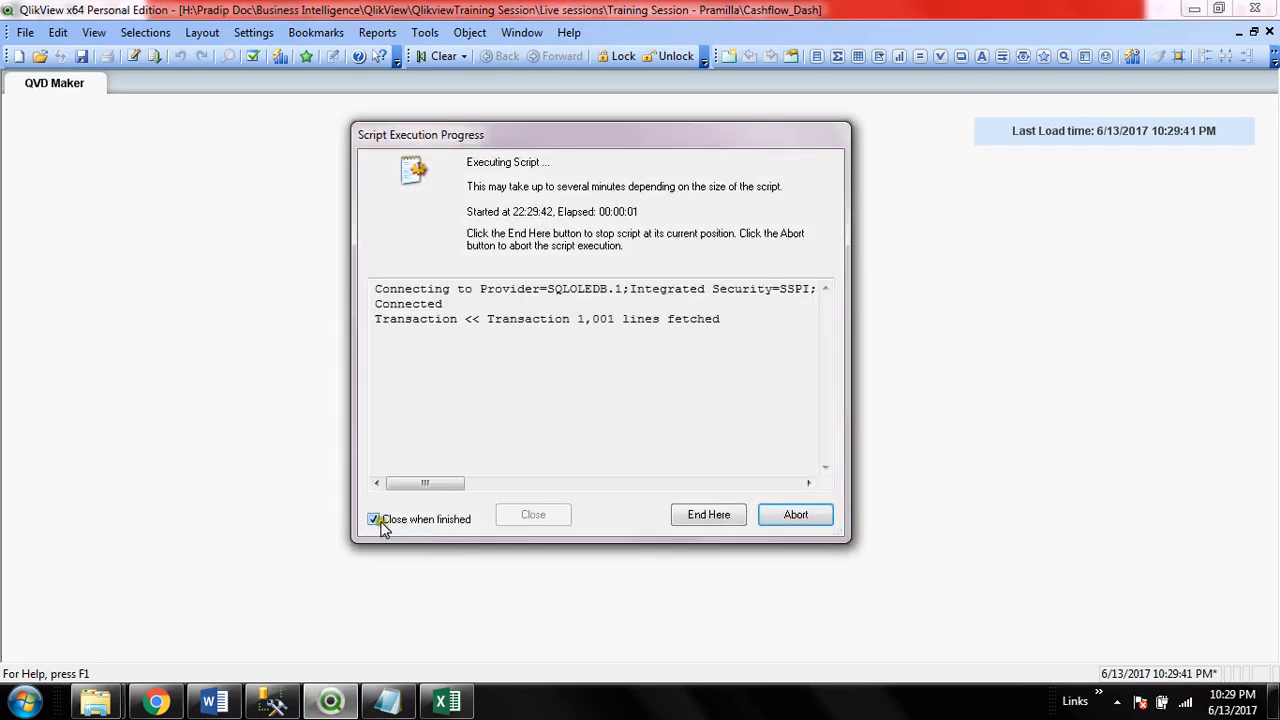
pyautogui.hotkey('ctrl', 'r')
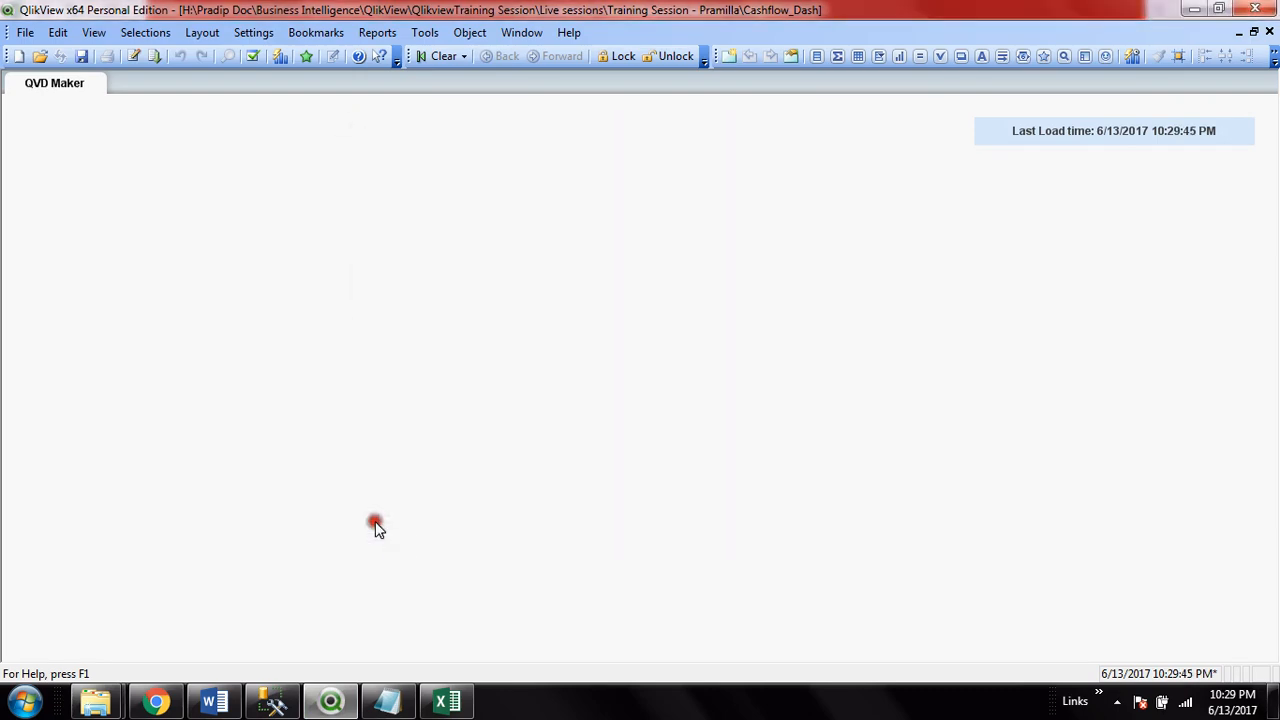
pyautogui.hotkey('ctrl', 'r')
pyautogui.click(376, 521)
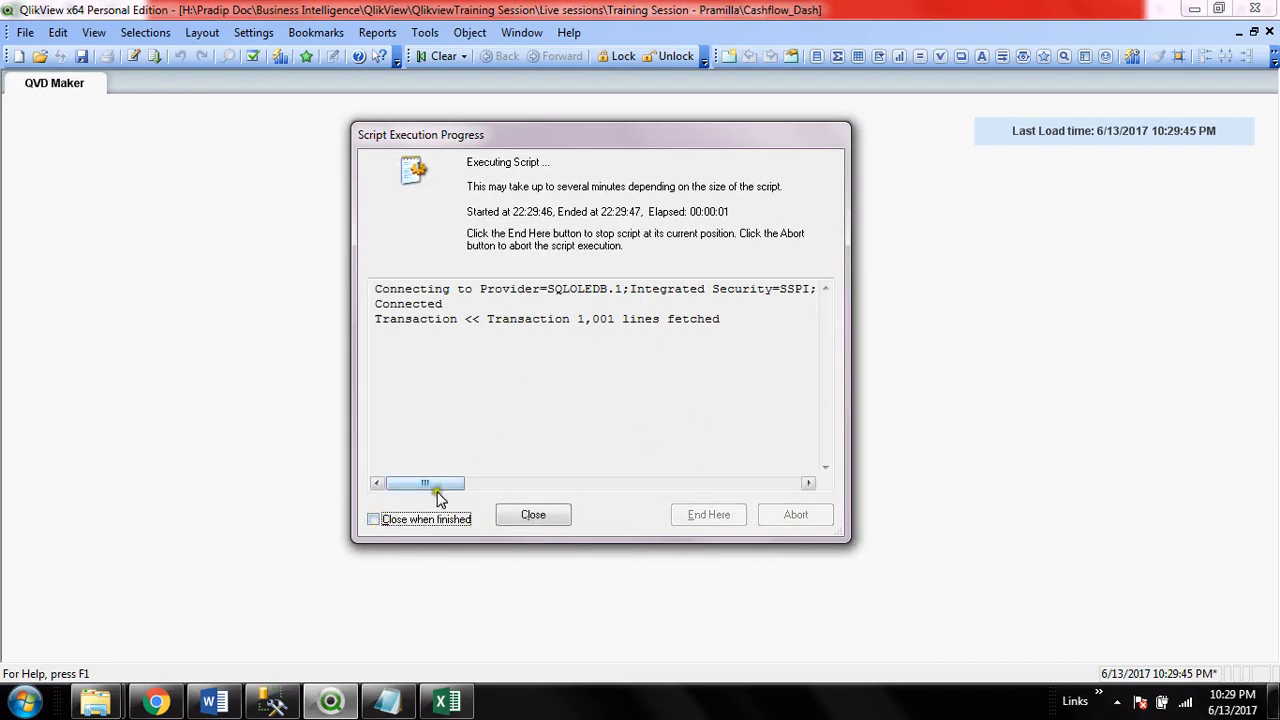
pyautogui.click(728, 322)
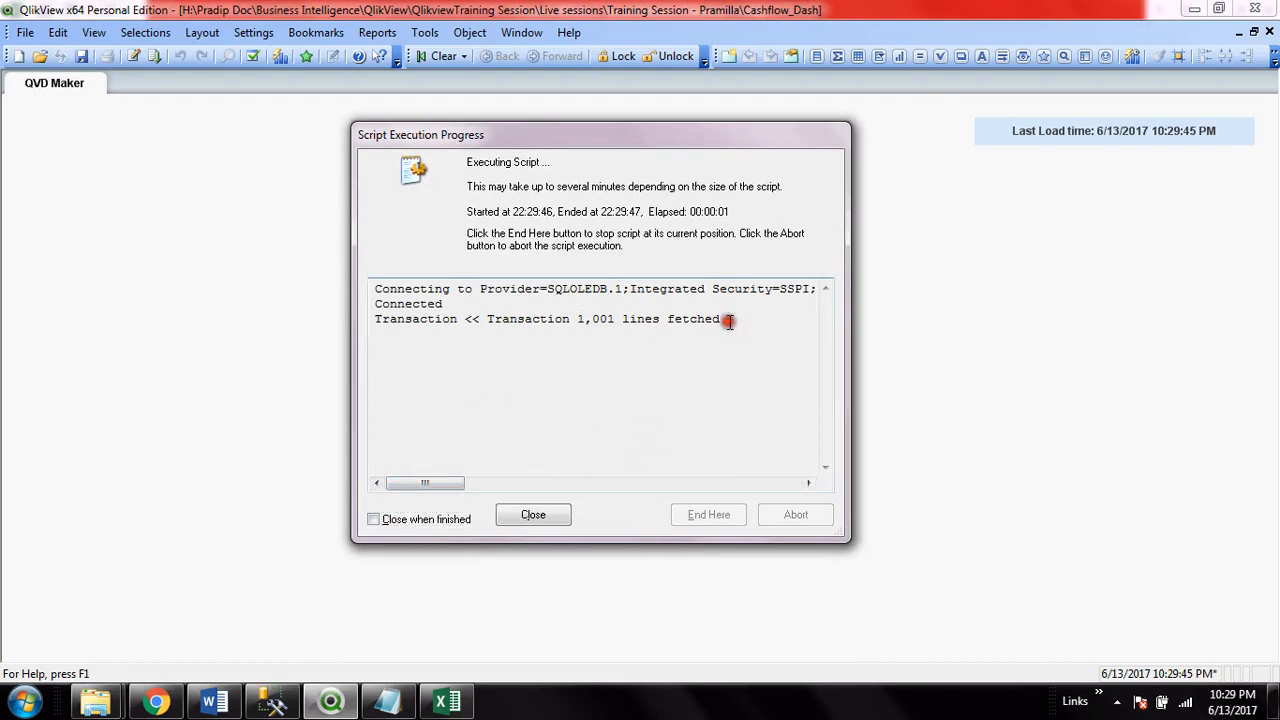
pyautogui.click(533, 515)
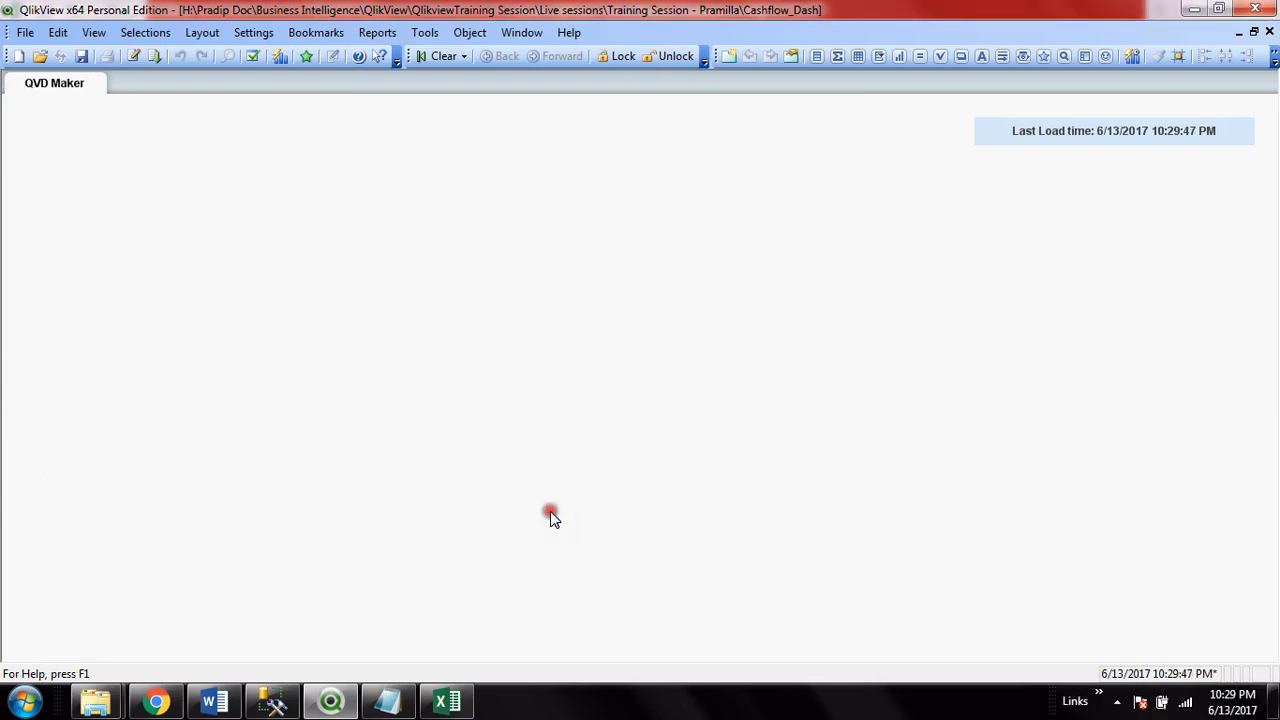
# Reload again and confirm the log shows 1,001 Transaction lines fetched
pyautogui.click(157, 57)
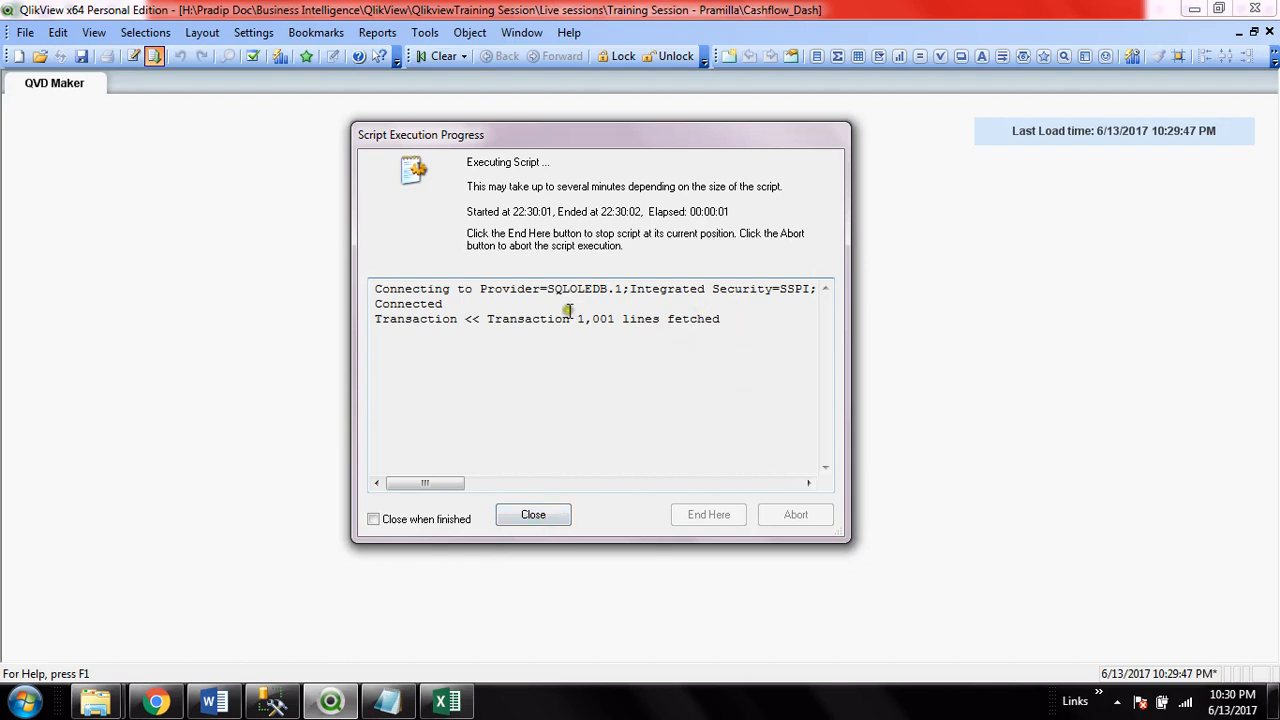
pyautogui.moveTo(576, 320); pyautogui.dragTo(613, 320)
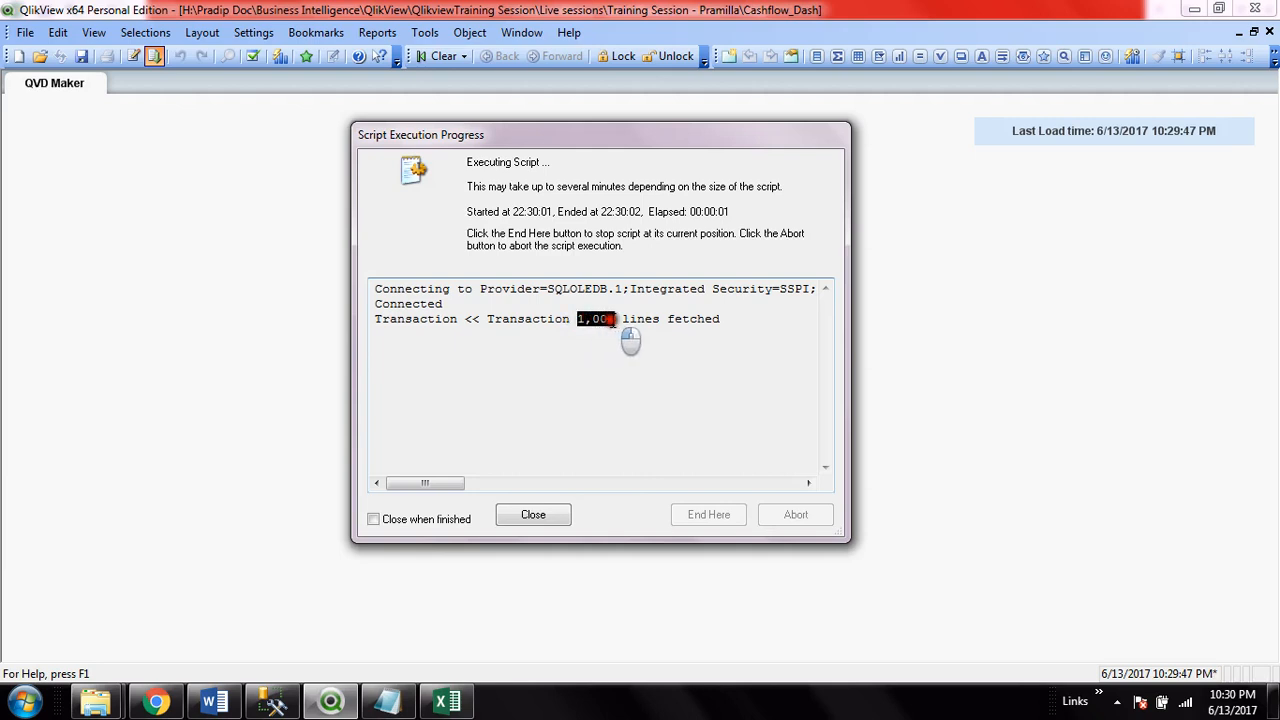
pyautogui.click(765, 358)
pyautogui.click(558, 516)
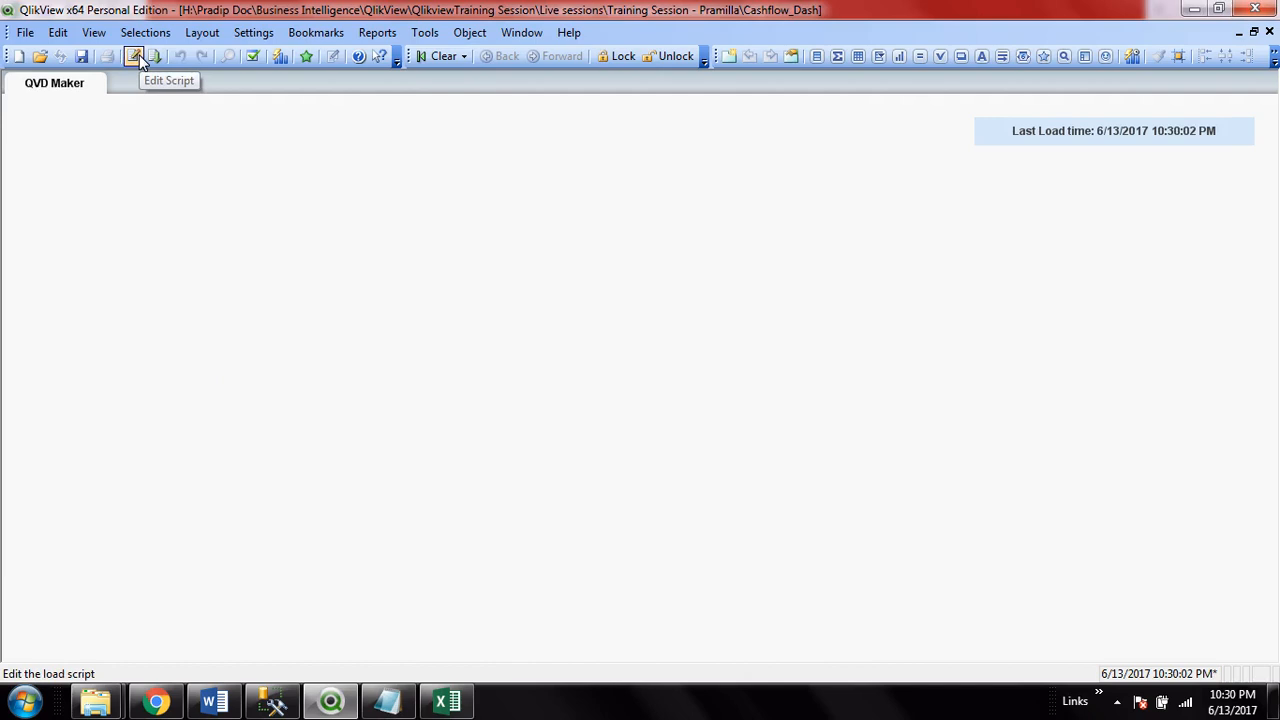
pyautogui.click(137, 56)
# Append Where Date='6/12/2017' to the Transaction load from Product_DB.xlsx on line 40
pyautogui.click(288, 378)
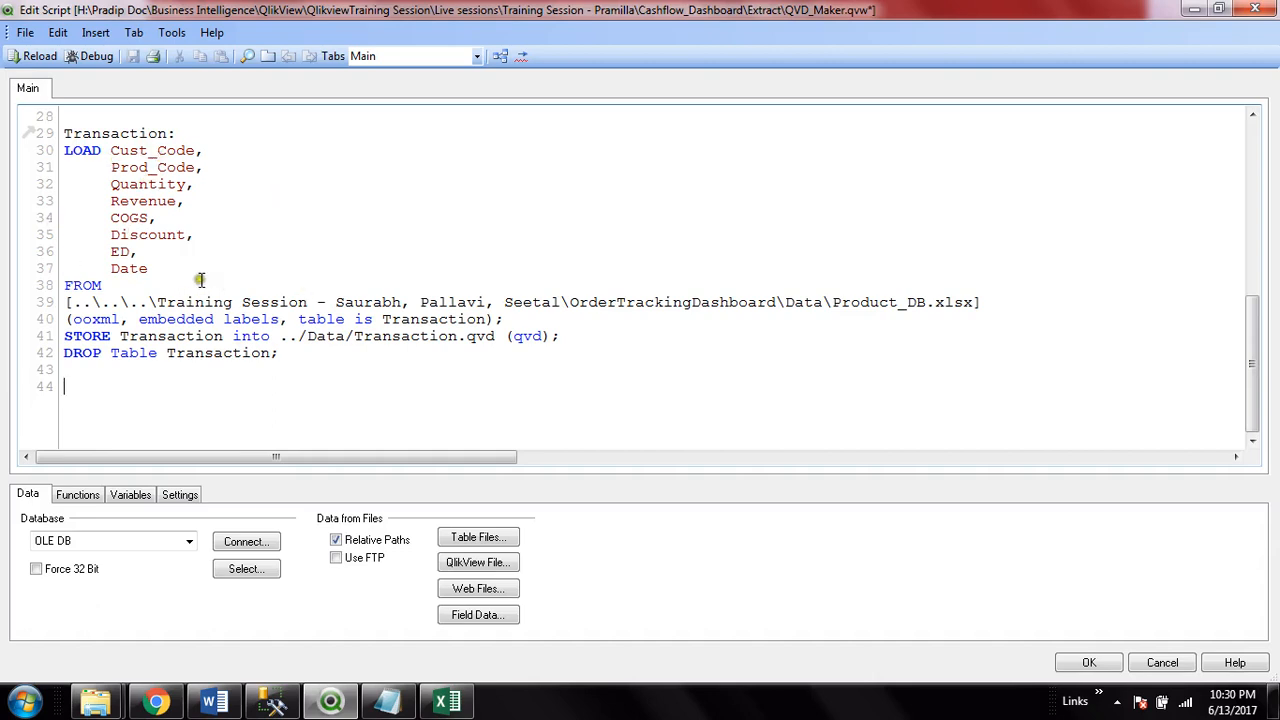
pyautogui.click(242, 304)
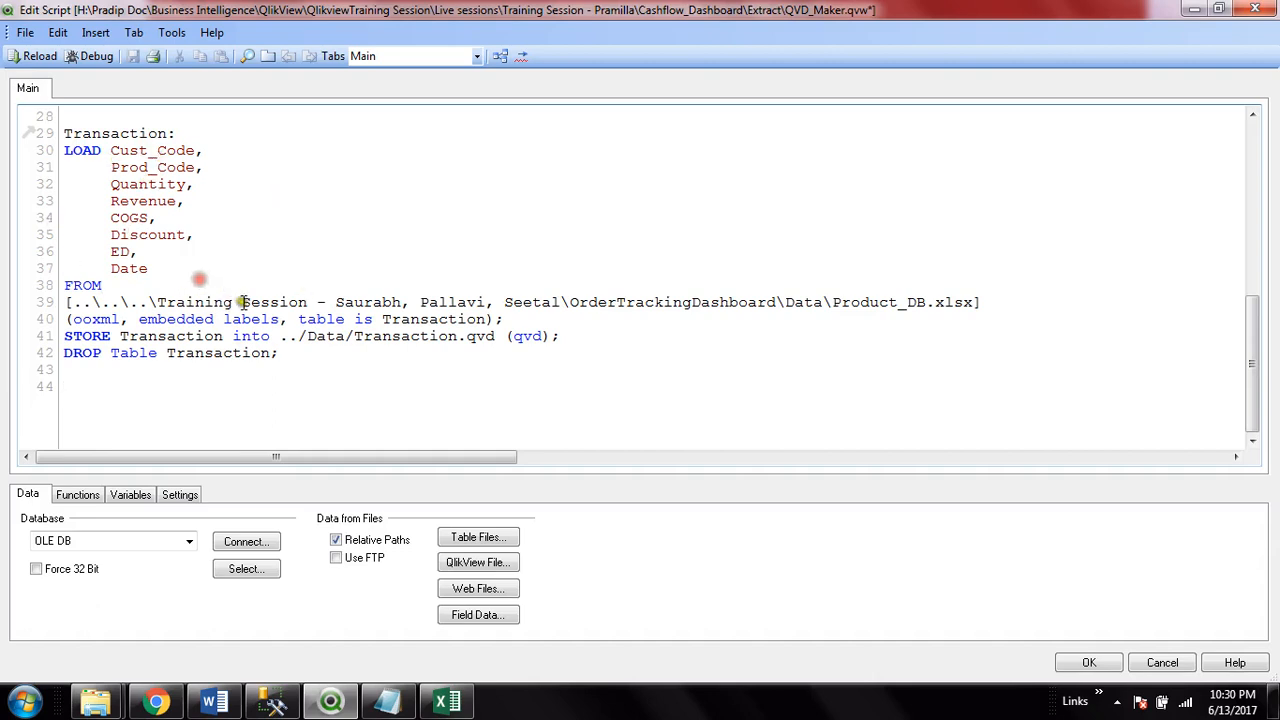
pyautogui.click(494, 319)
pyautogui.write('w')
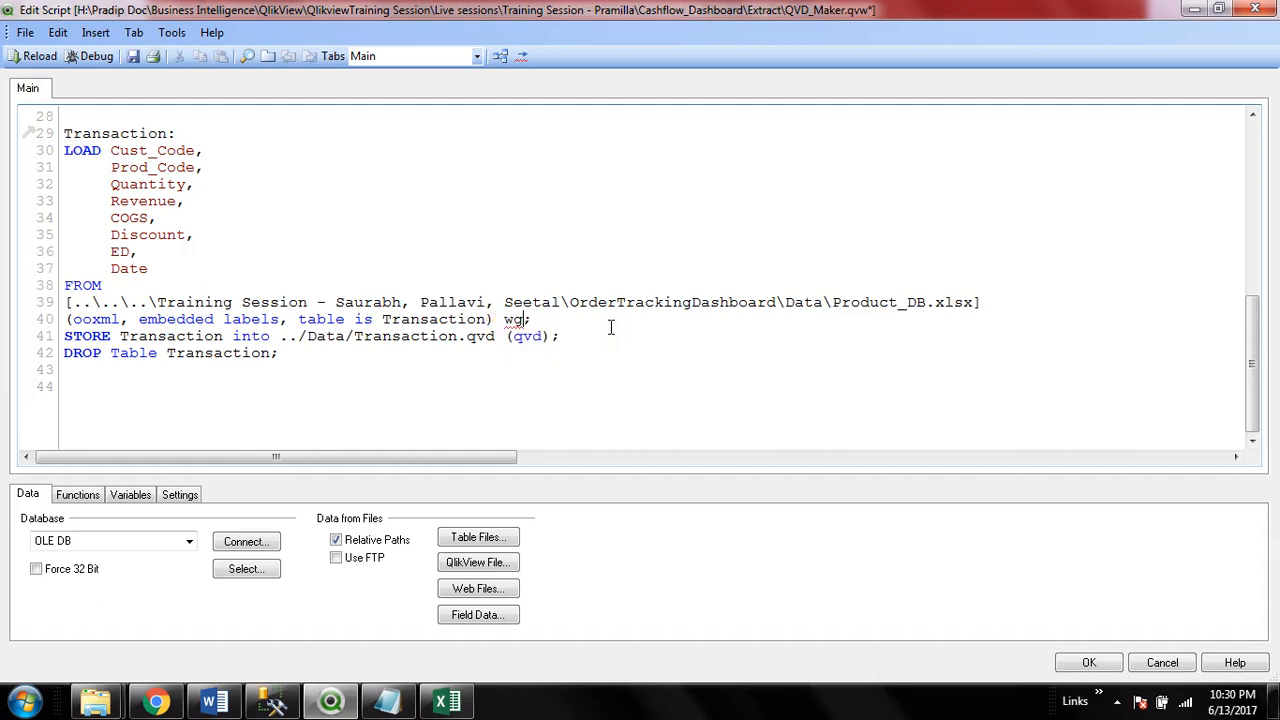
pyautogui.press('Return')
pyautogui.doubleClick(130, 269)
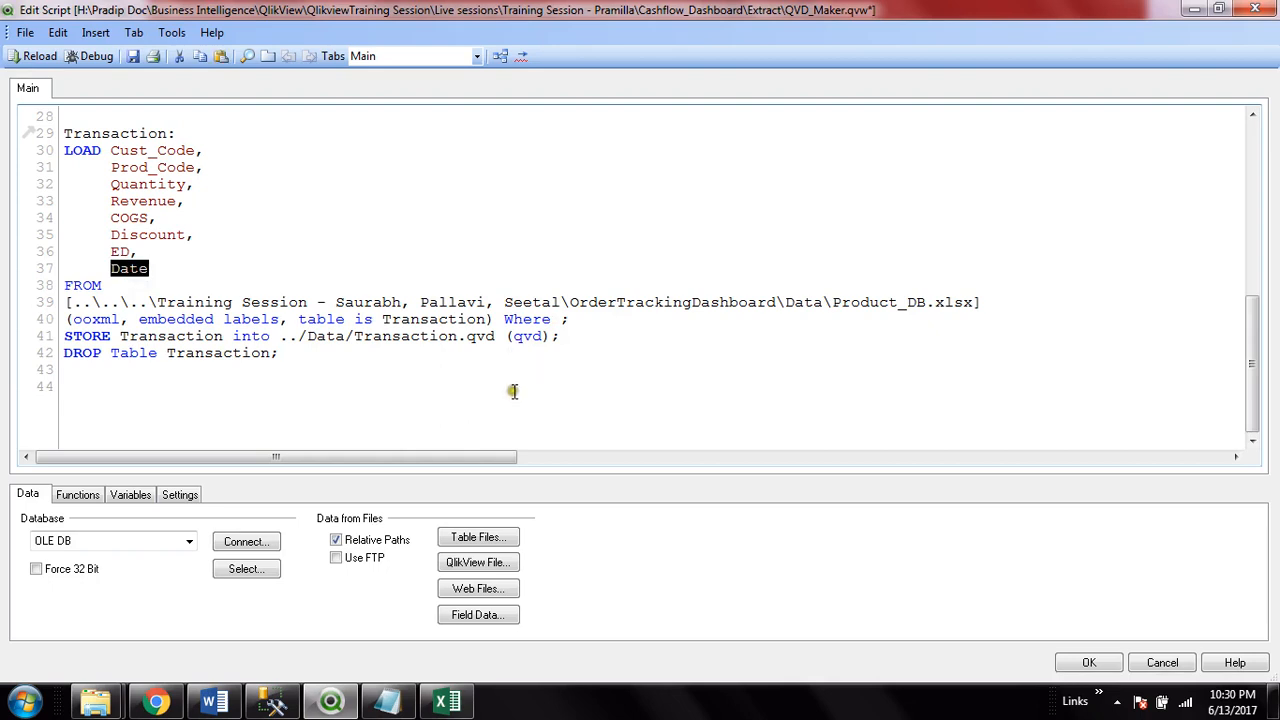
pyautogui.click(558, 319)
pyautogui.write('Date')
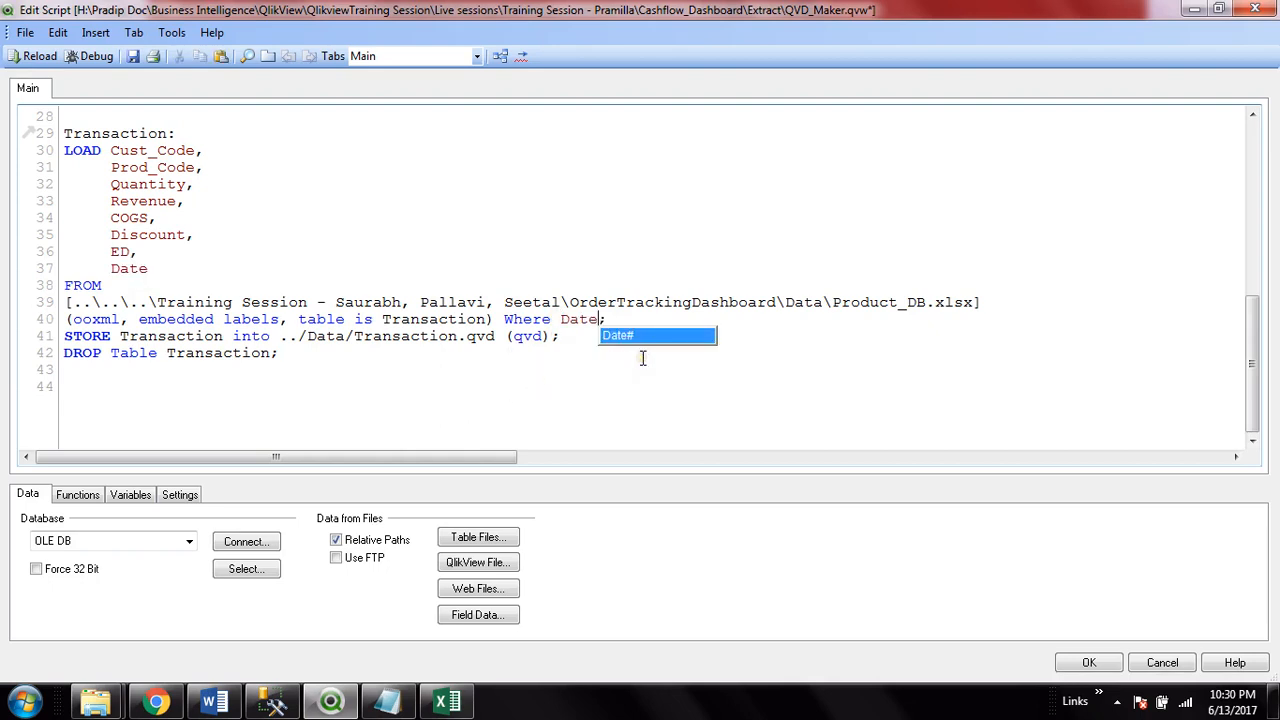
pyautogui.write('=')
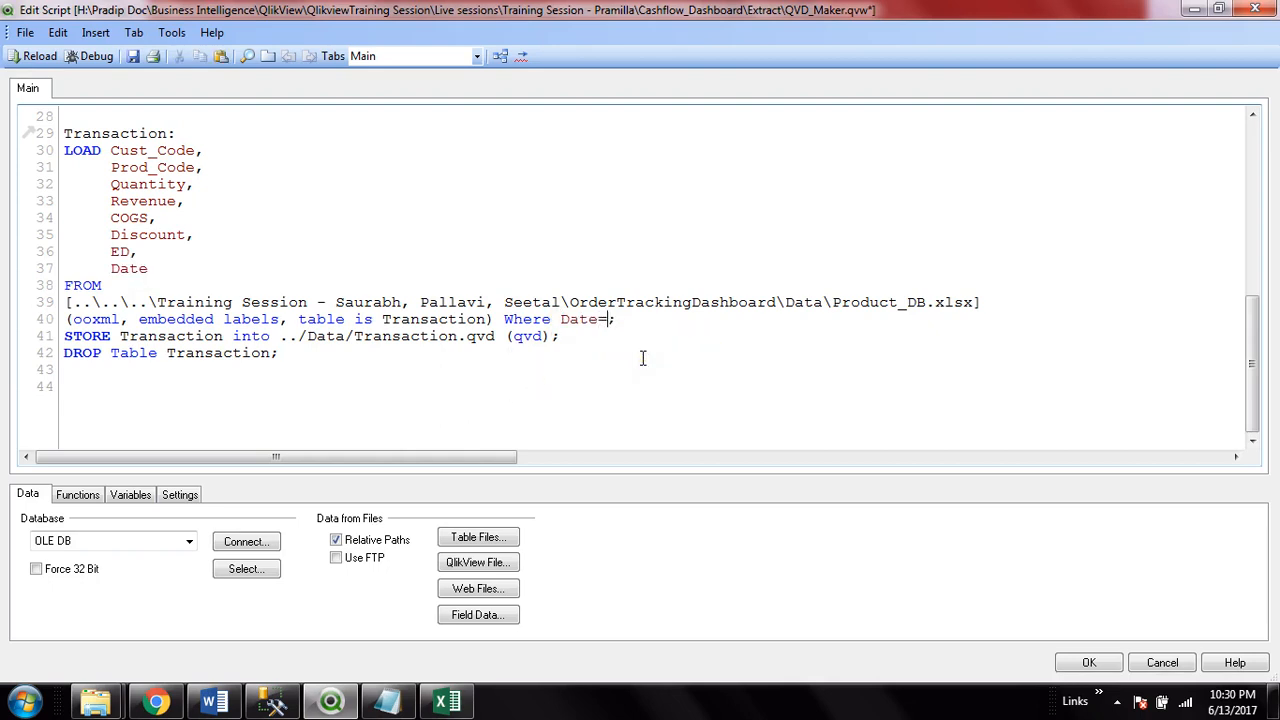
pyautogui.write("''")
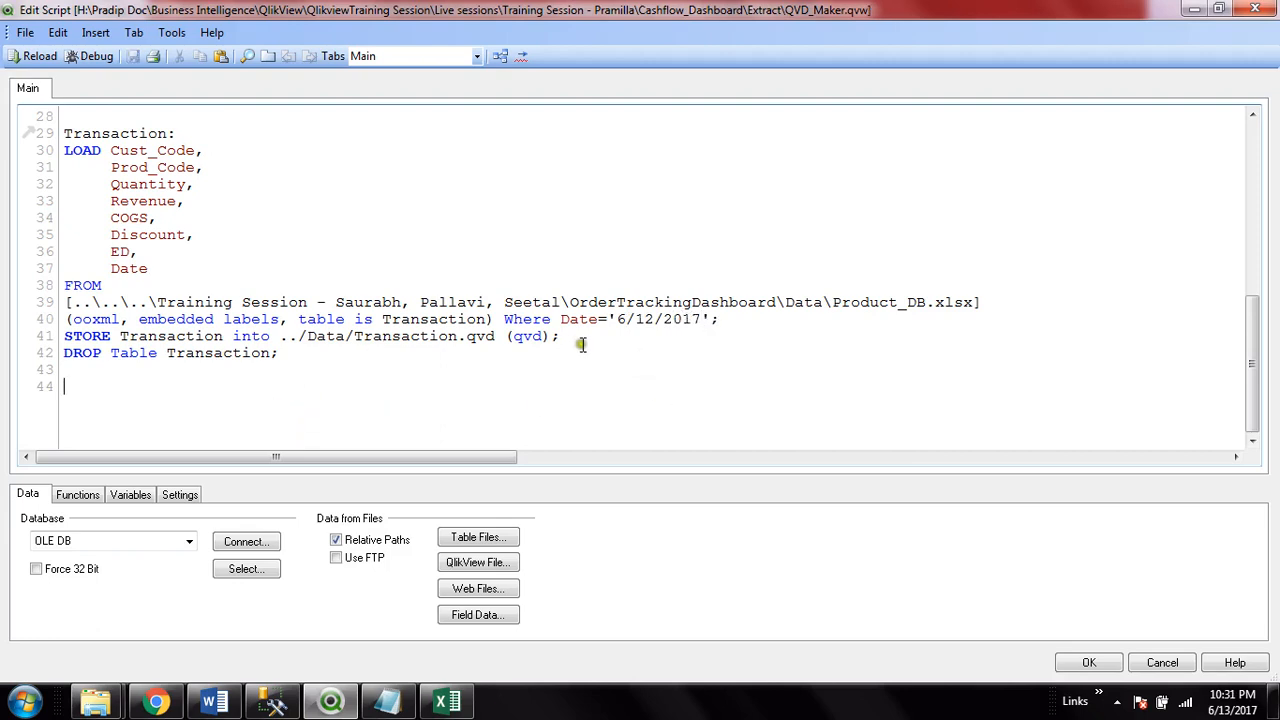
# Add blank lines after the filtered load, ahead of the STORE statement
pyautogui.click(760, 323)
pyautogui.press('Return')
pyautogui.press('Return')
pyautogui.press('Return')
pyautogui.press('Return')
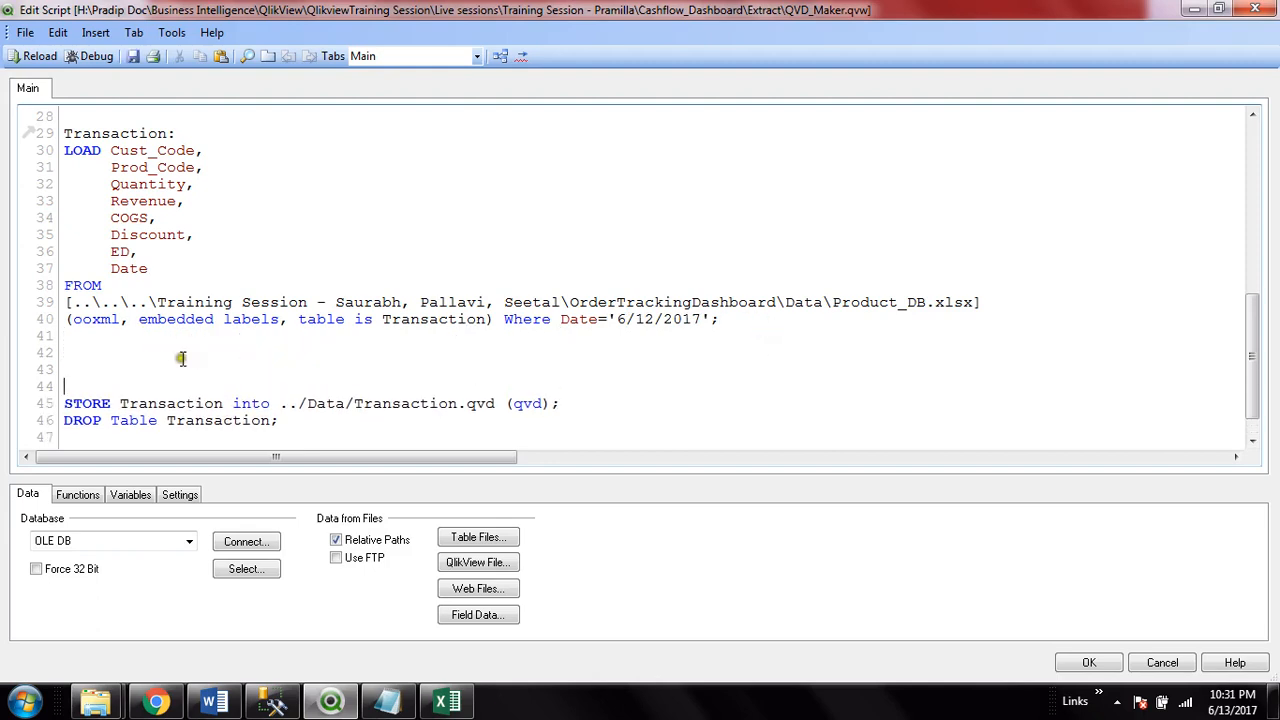
pyautogui.click(135, 356)
# Insert a Transaction.qvd load, check the Data folder's path, then delete the inserted statement
pyautogui.click(476, 540)
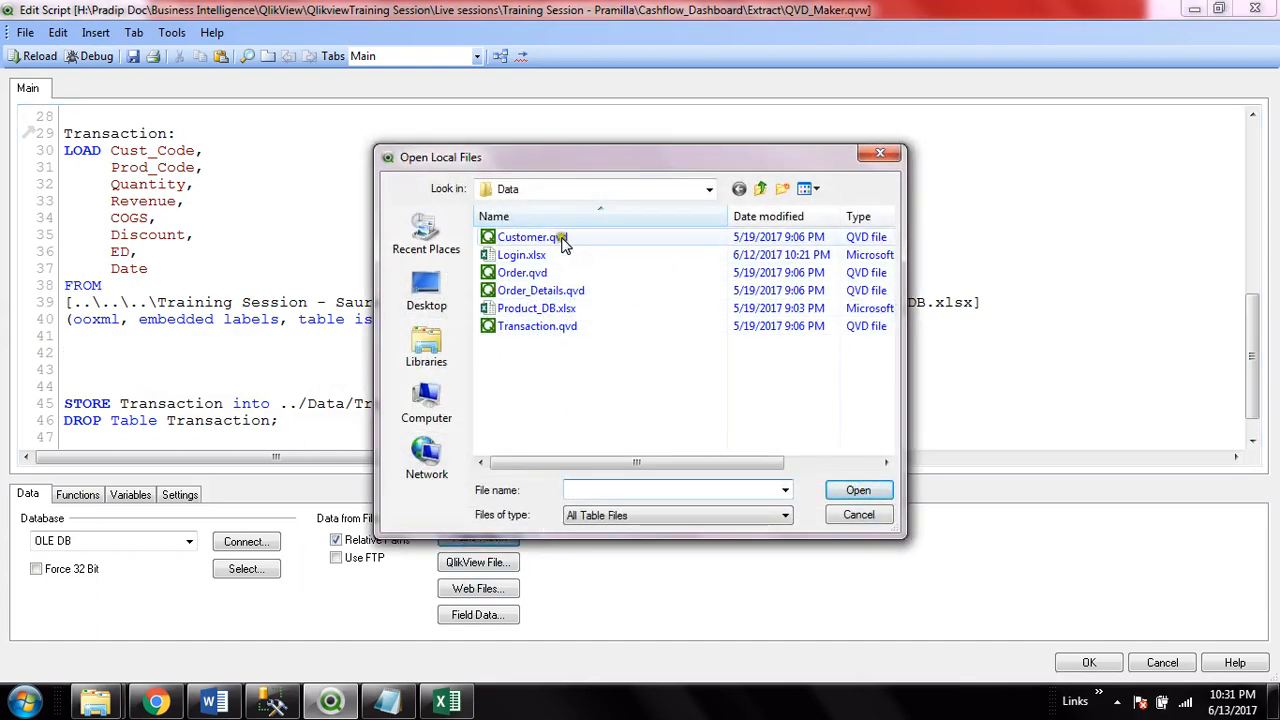
pyautogui.doubleClick(546, 330)
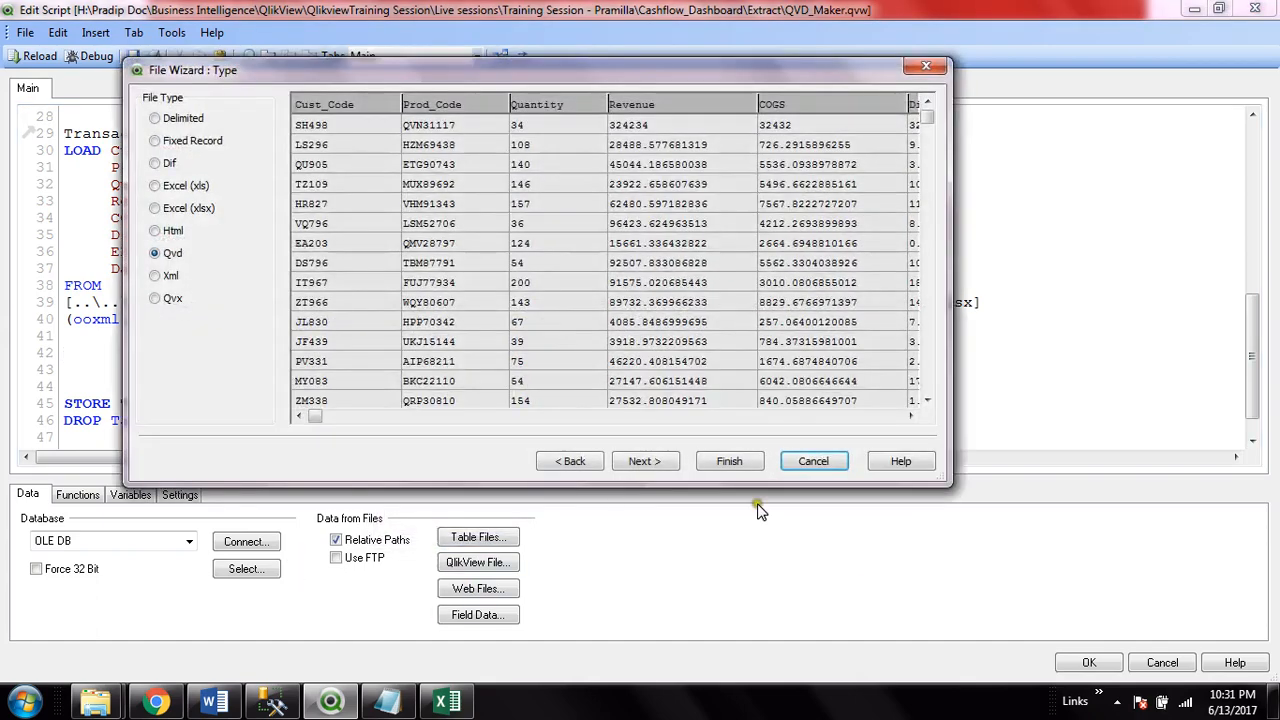
pyautogui.click(729, 462)
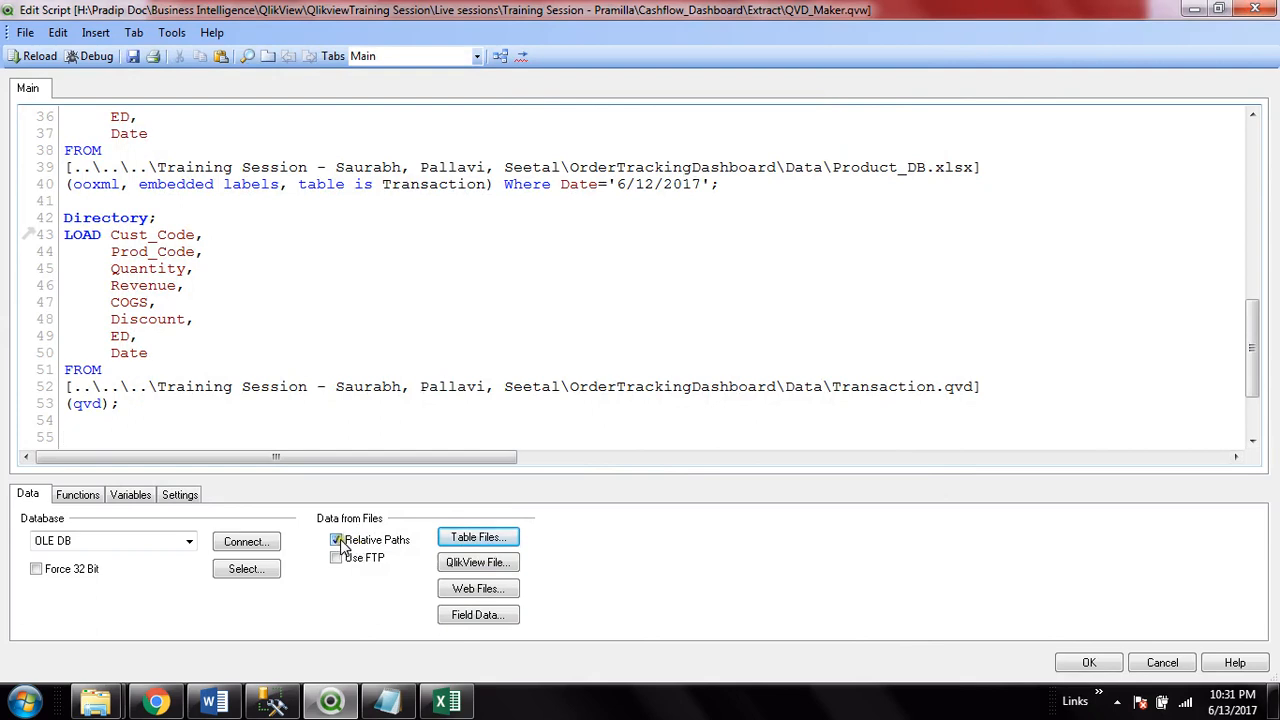
pyautogui.moveTo(95, 700)
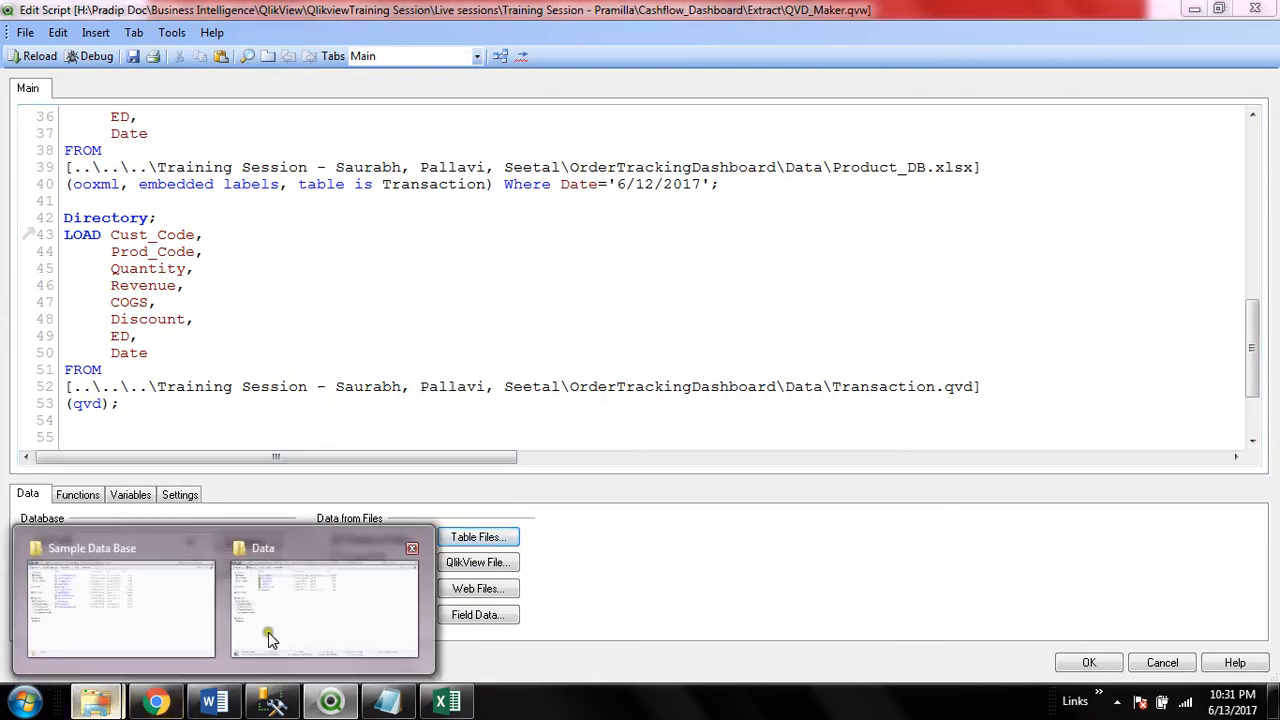
pyautogui.click(329, 607)
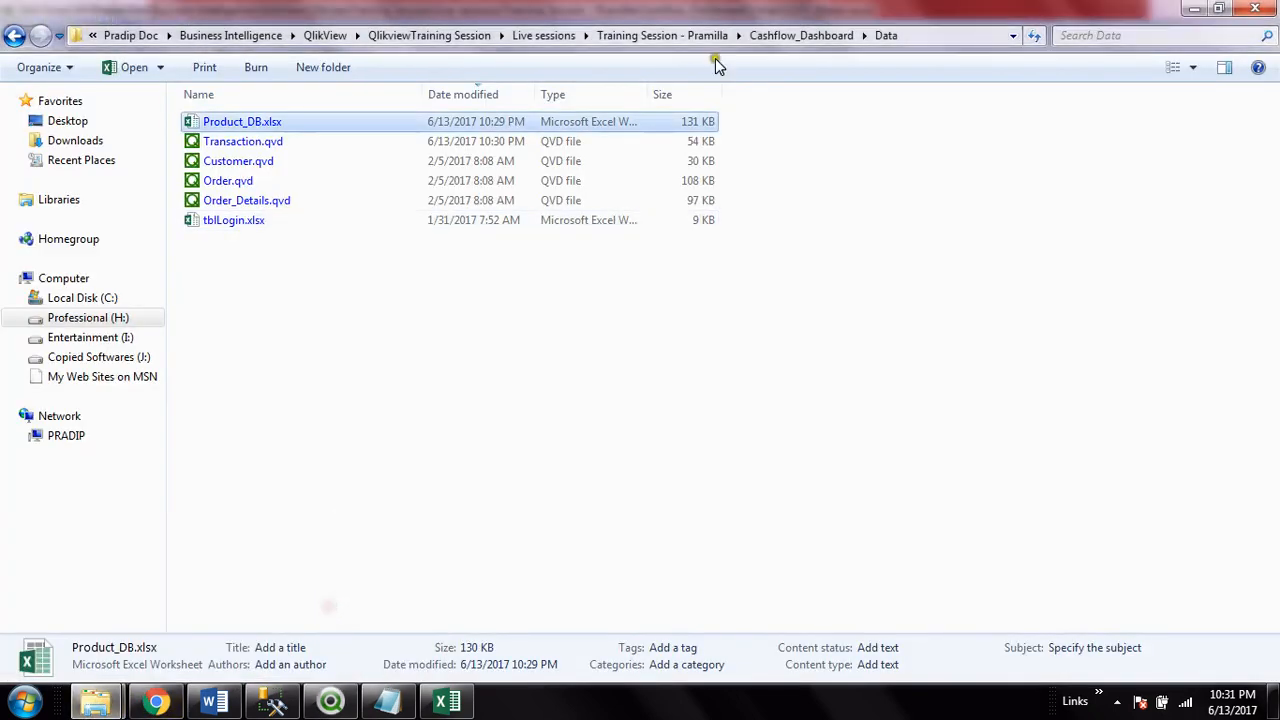
pyautogui.click(945, 40)
pyautogui.hotkey('alt', 'Tab')
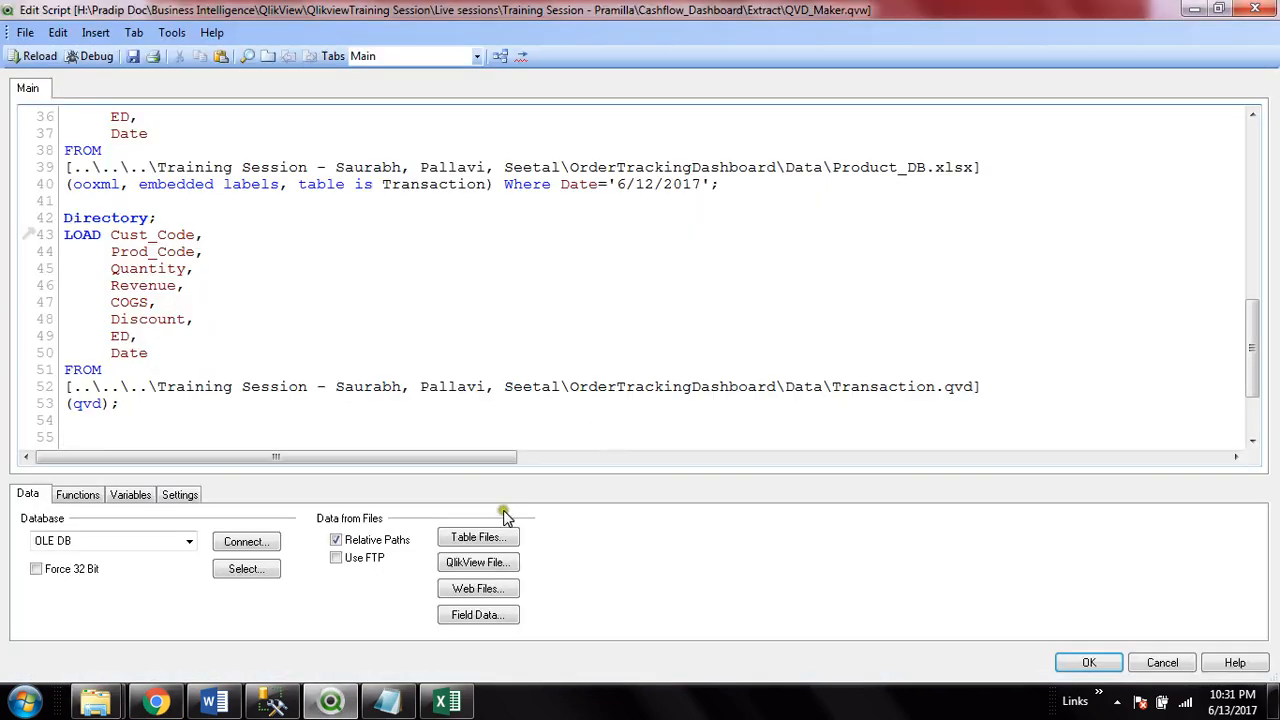
pyautogui.moveTo(168, 403); pyautogui.dragTo(58, 217)
pyautogui.press('Delete')
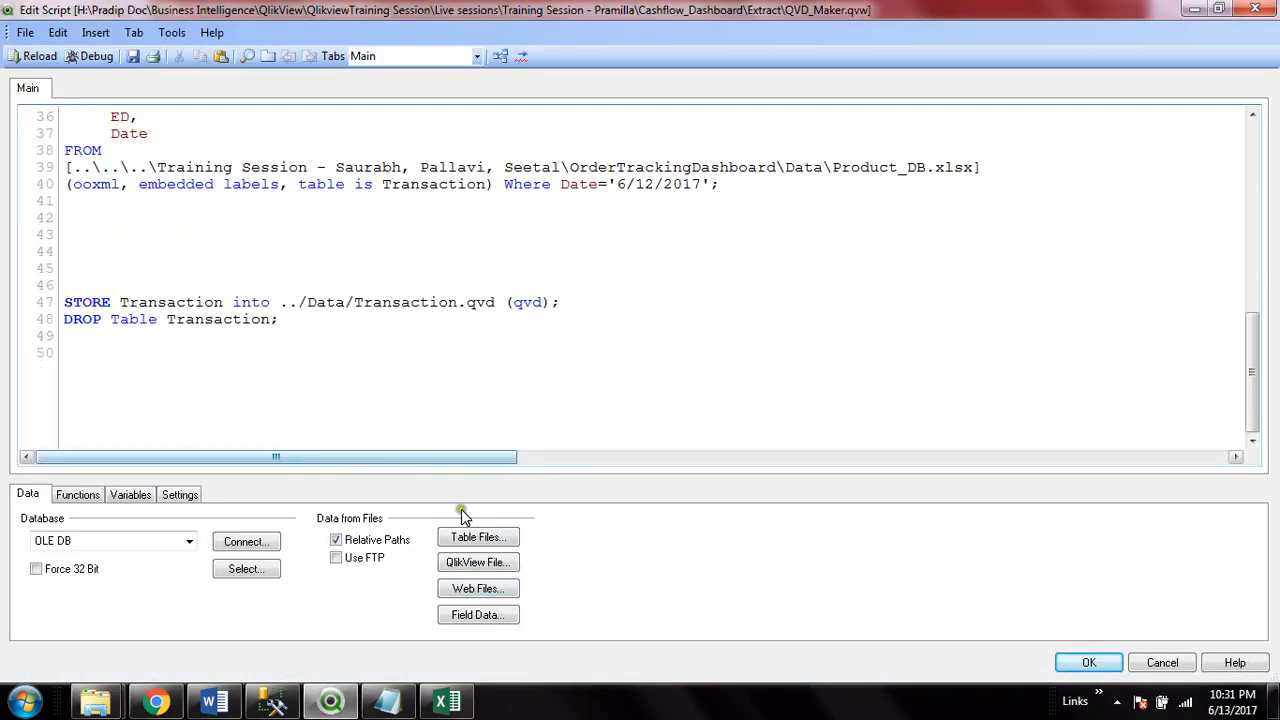
# Re-insert the Transaction.qvd load so it reads from the relative path ..\Data\Transaction.qvd
pyautogui.click(478, 537)
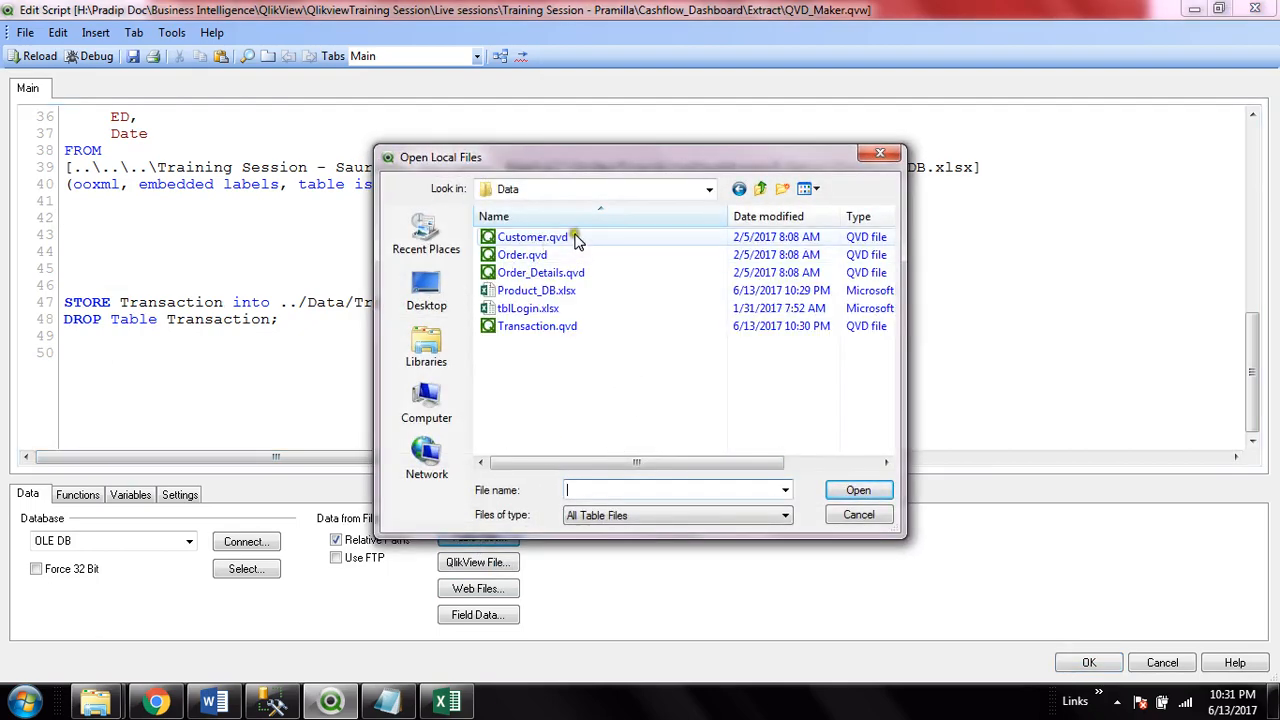
pyautogui.doubleClick(555, 328)
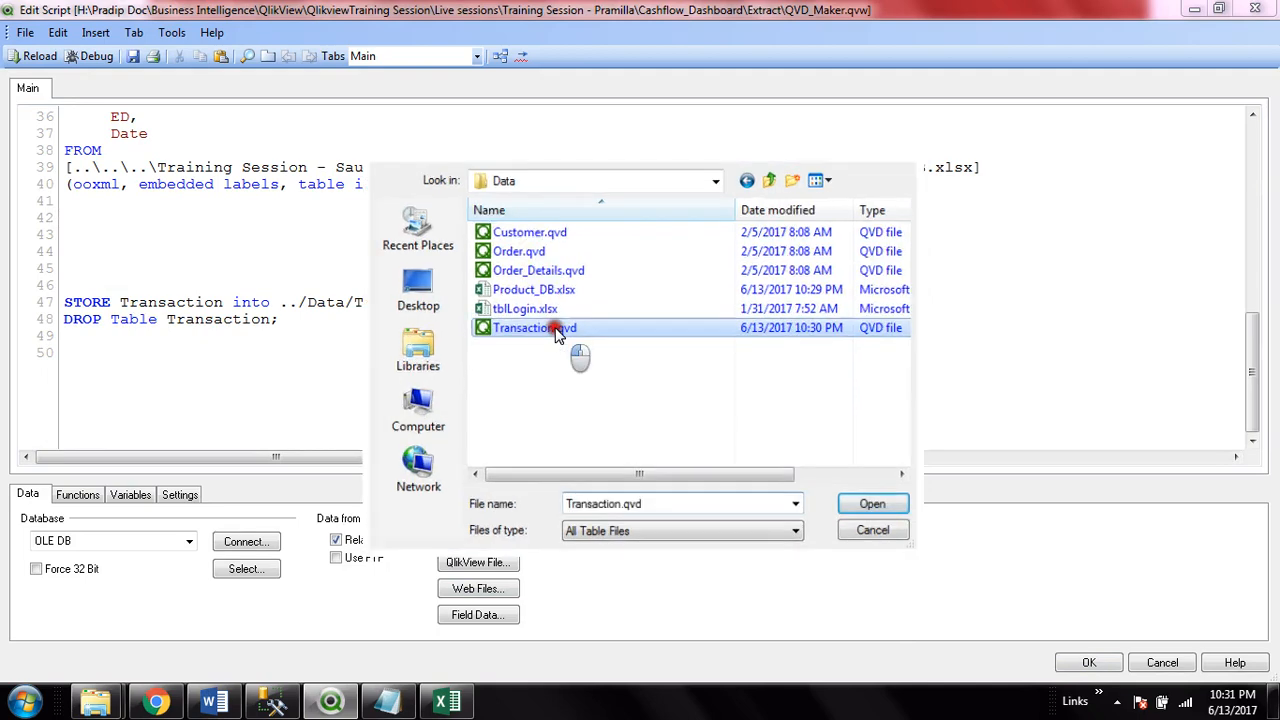
pyautogui.click(714, 464)
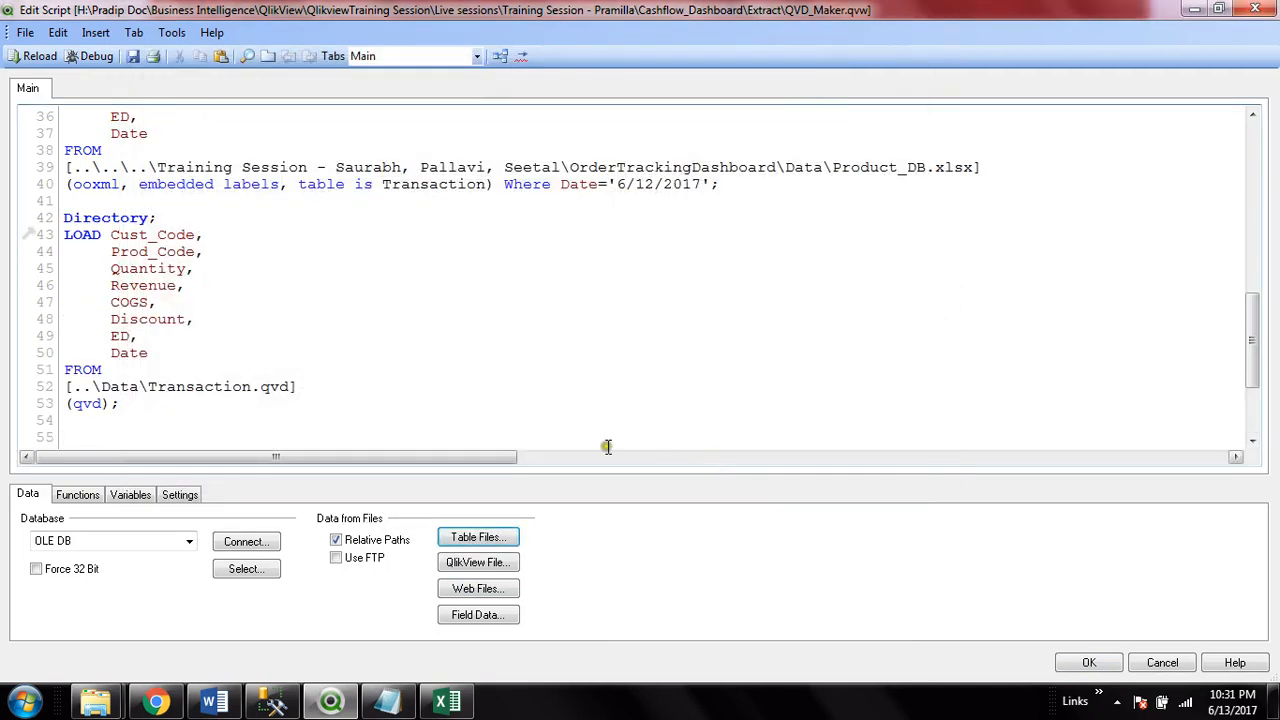
pyautogui.click(167, 217)
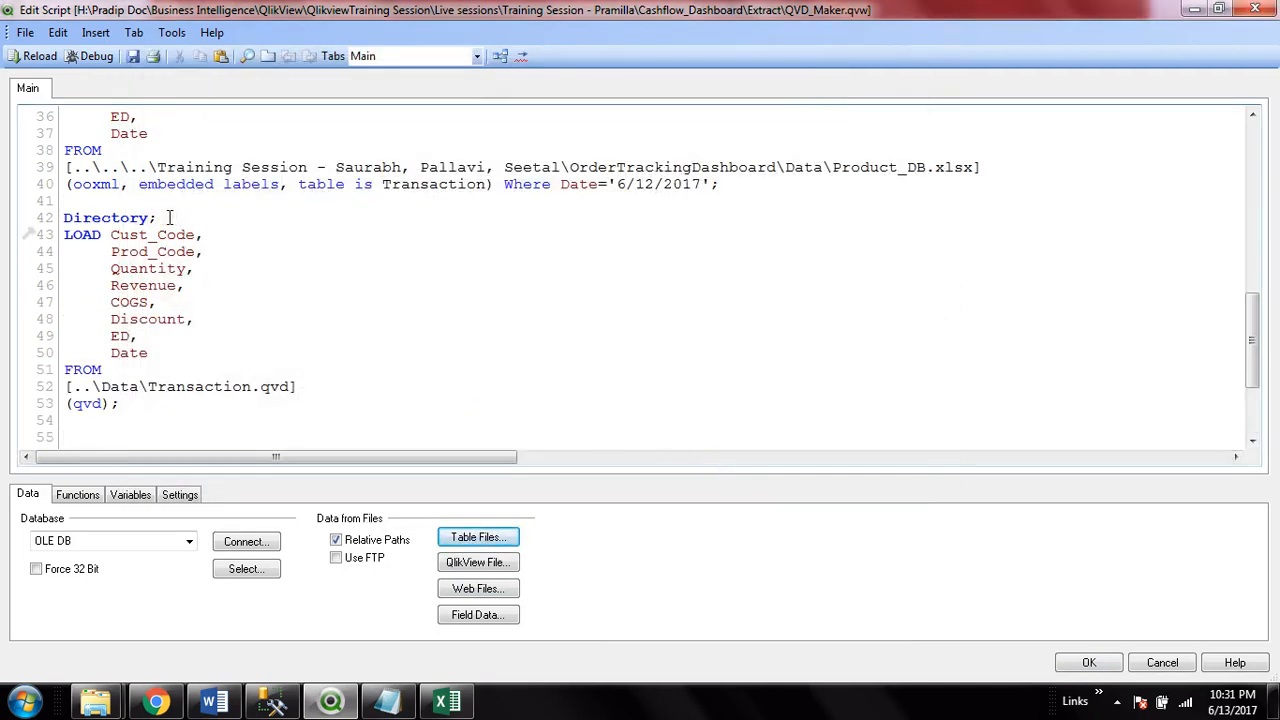
# Remove the Directory statement and compare the fields of the Excel and QVD loads
pyautogui.press('BackSpace')
pyautogui.press('BackSpace')
pyautogui.press('BackSpace')
pyautogui.press('BackSpace')
pyautogui.press('BackSpace')
pyautogui.press('BackSpace')
pyautogui.press('BackSpace')
pyautogui.press('BackSpace')
pyautogui.press('BackSpace')
pyautogui.press('BackSpace')
pyautogui.scroll(3, 175, 222)
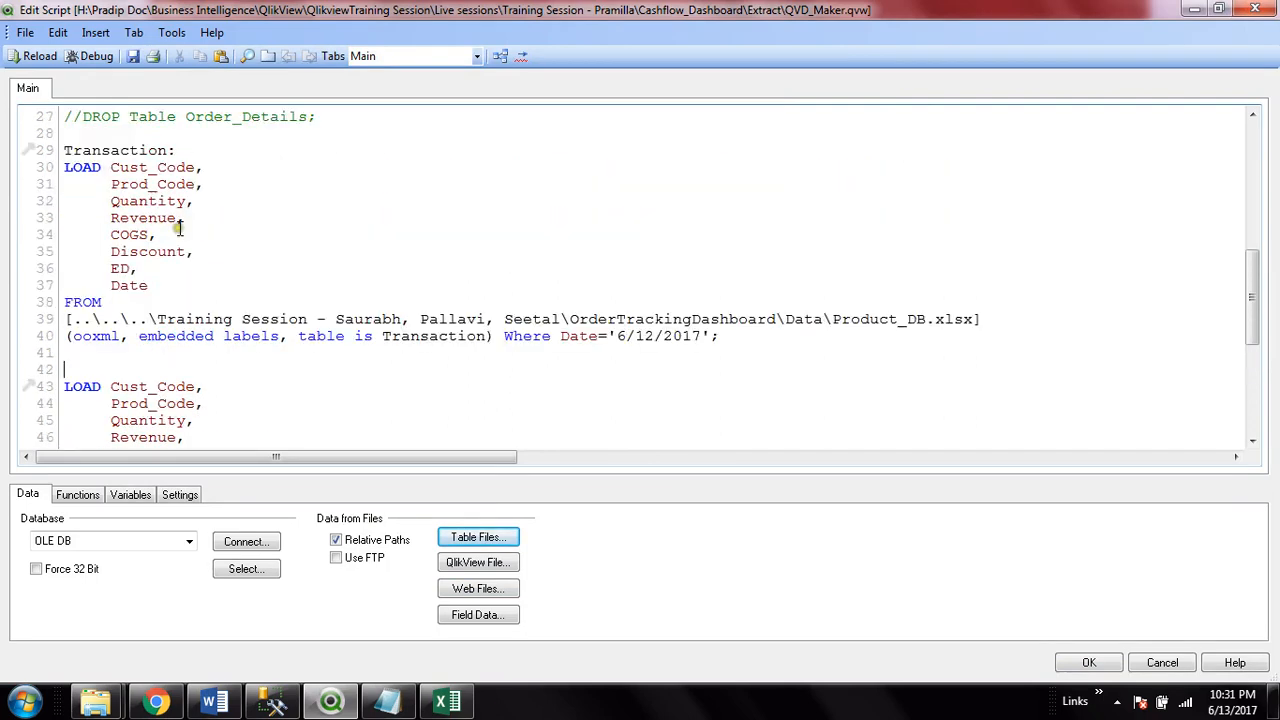
pyautogui.doubleClick(140, 168)
pyautogui.scroll(-3, 175, 386)
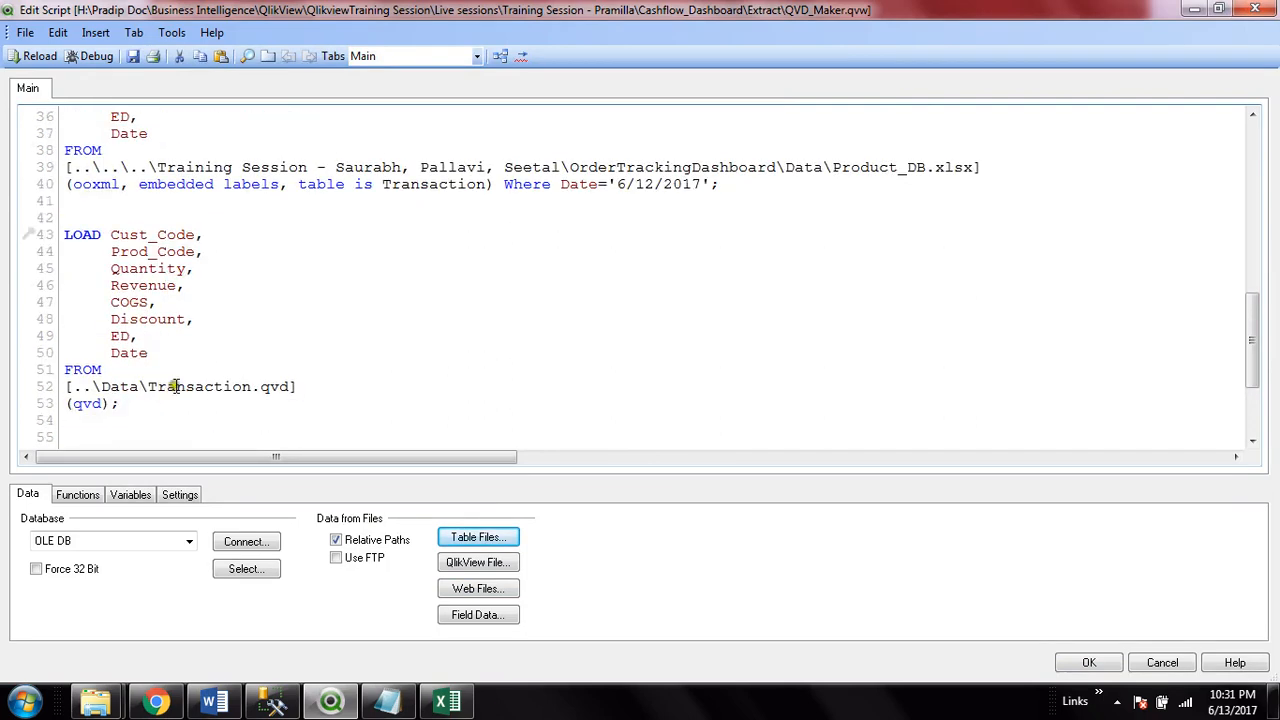
pyautogui.doubleClick(115, 352)
pyautogui.doubleClick(120, 336)
pyautogui.click(131, 240)
# Add a Concatenate prefix on line 42 before the QVD load, then select lines 29–40
pyautogui.click(100, 212)
pyautogui.write('co')
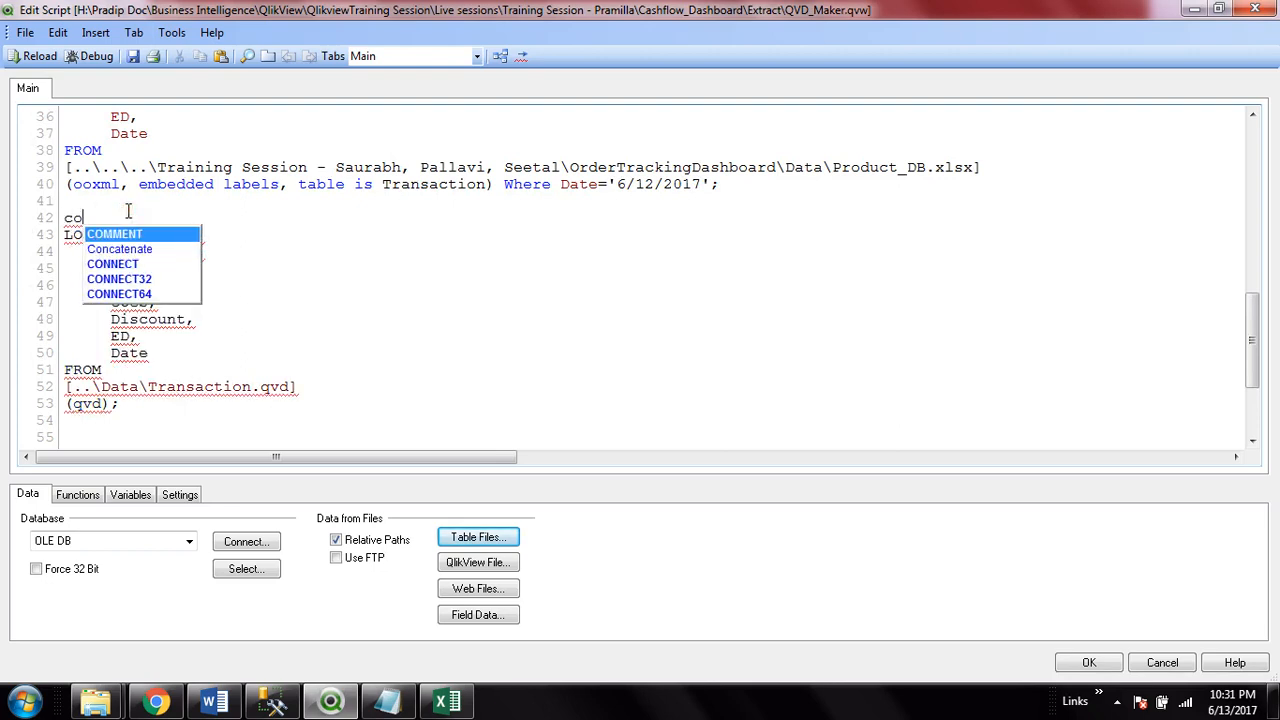
pyautogui.press('Down')
pyautogui.press('Return')
pyautogui.press('Return')
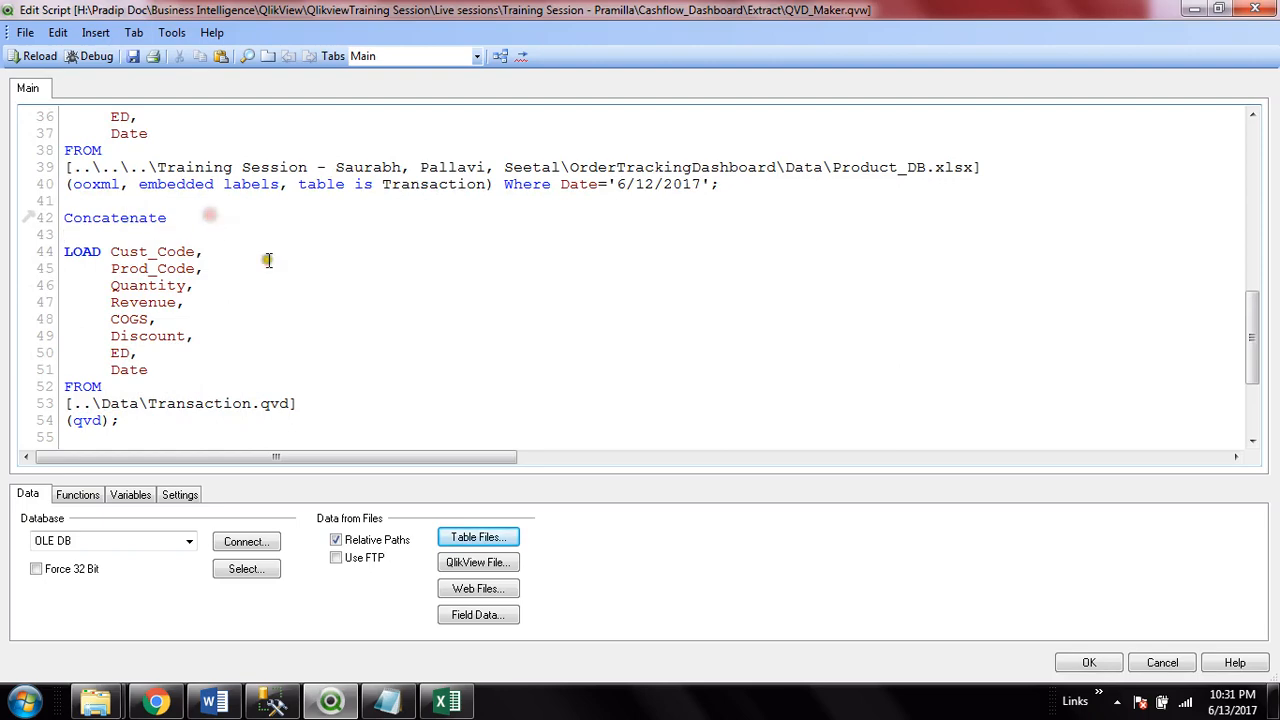
pyautogui.scroll(6, 266, 257)
pyautogui.scroll(-3, 563, 409)
pyautogui.click(530, 377)
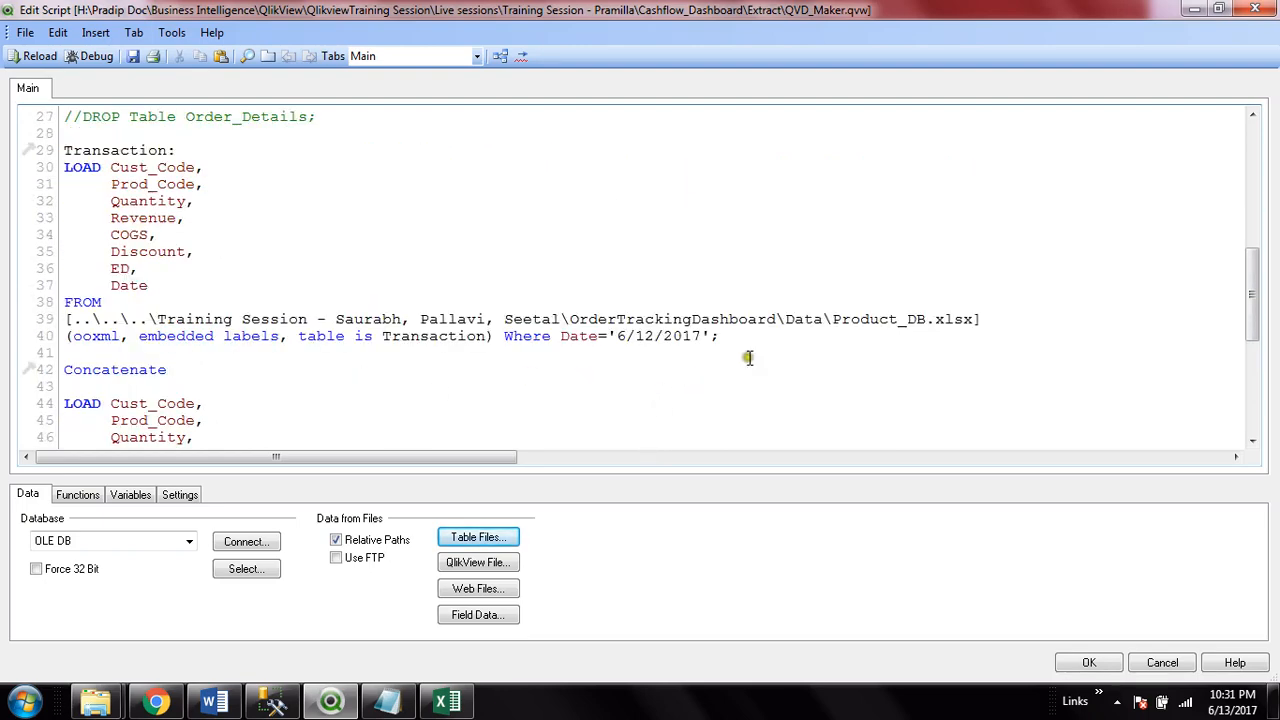
pyautogui.moveTo(745, 340); pyautogui.dragTo(64, 150)
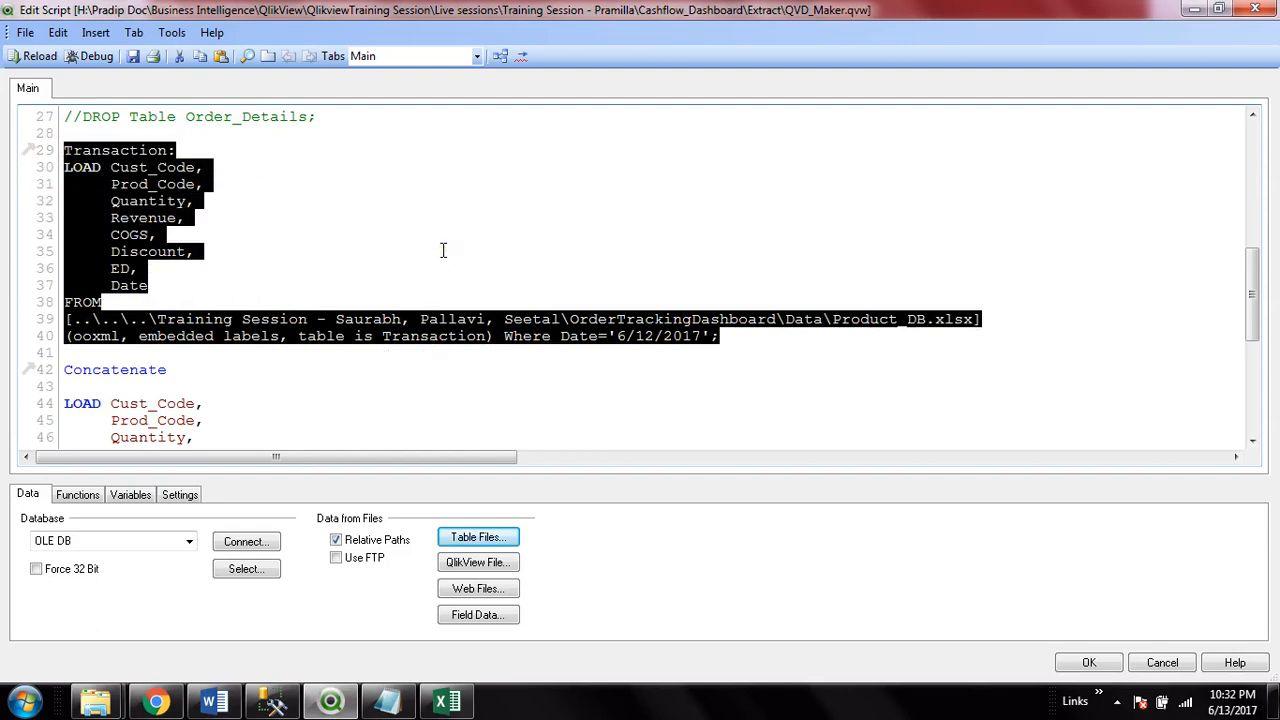
# Delete the blank lines between the QVD load and the STORE statement
pyautogui.scroll(-2, 443, 250)
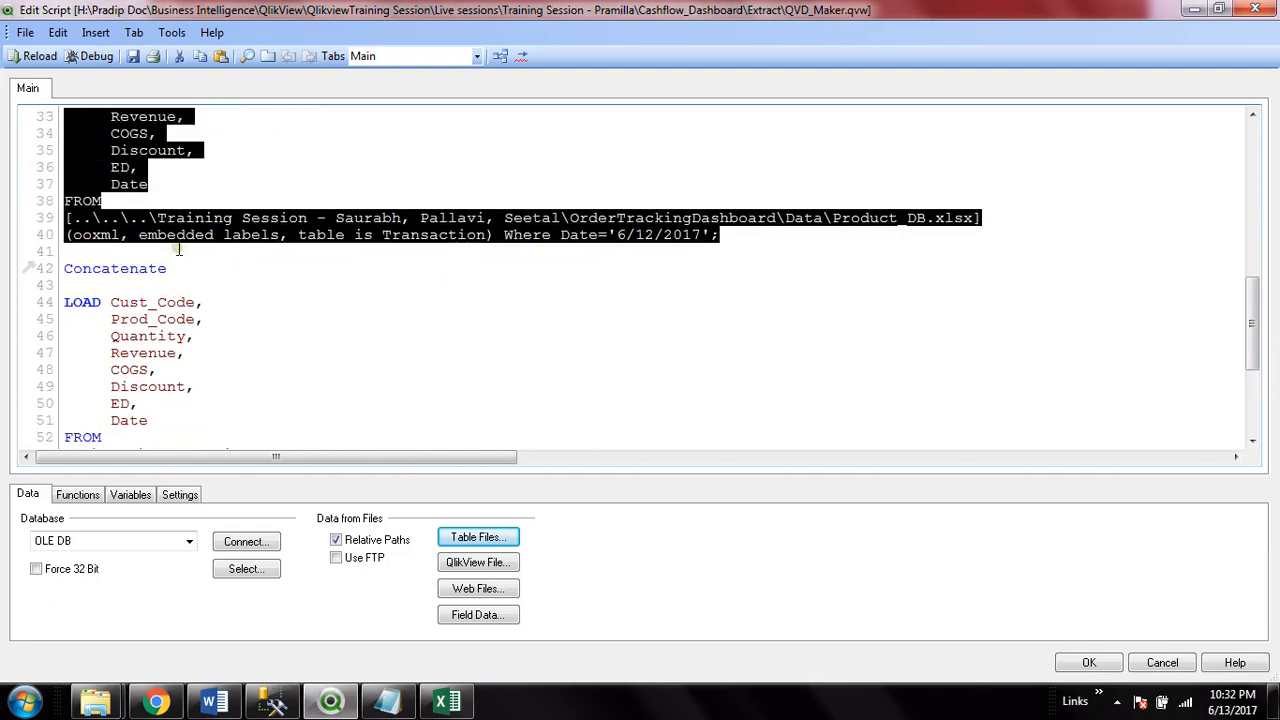
pyautogui.scroll(4, 320, 272)
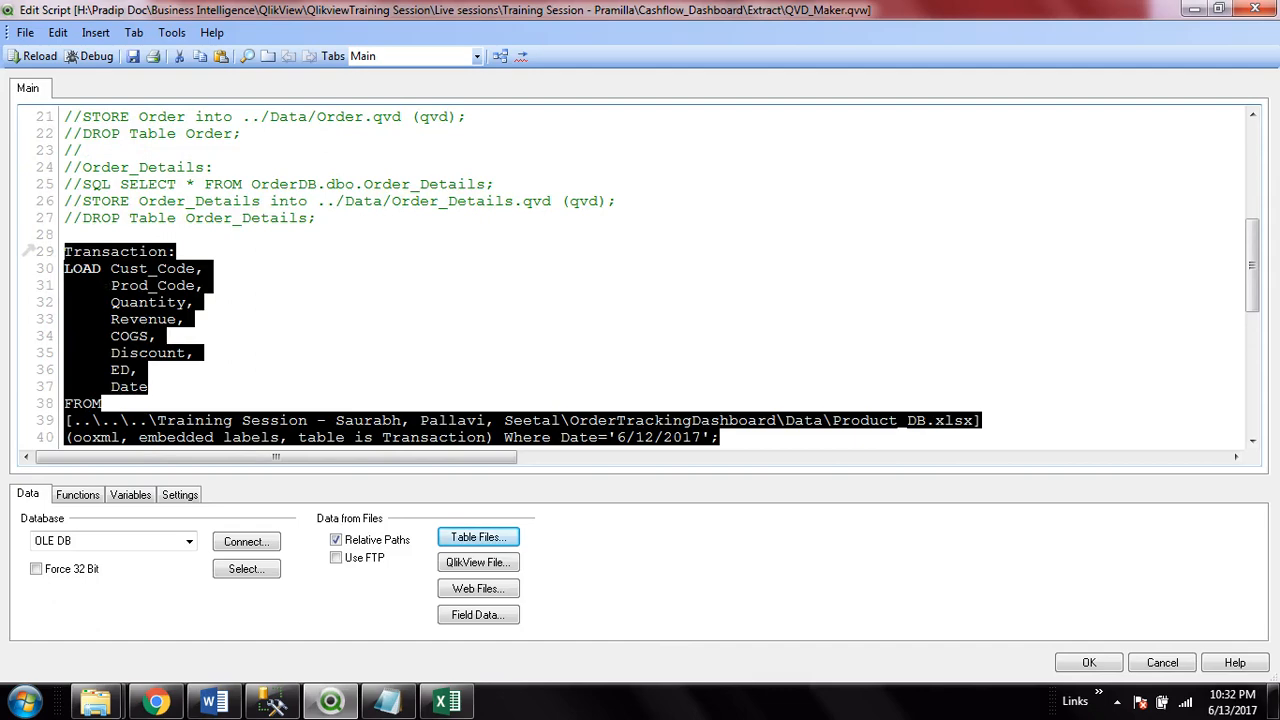
pyautogui.scroll(-4, 110, 291)
pyautogui.click(194, 266)
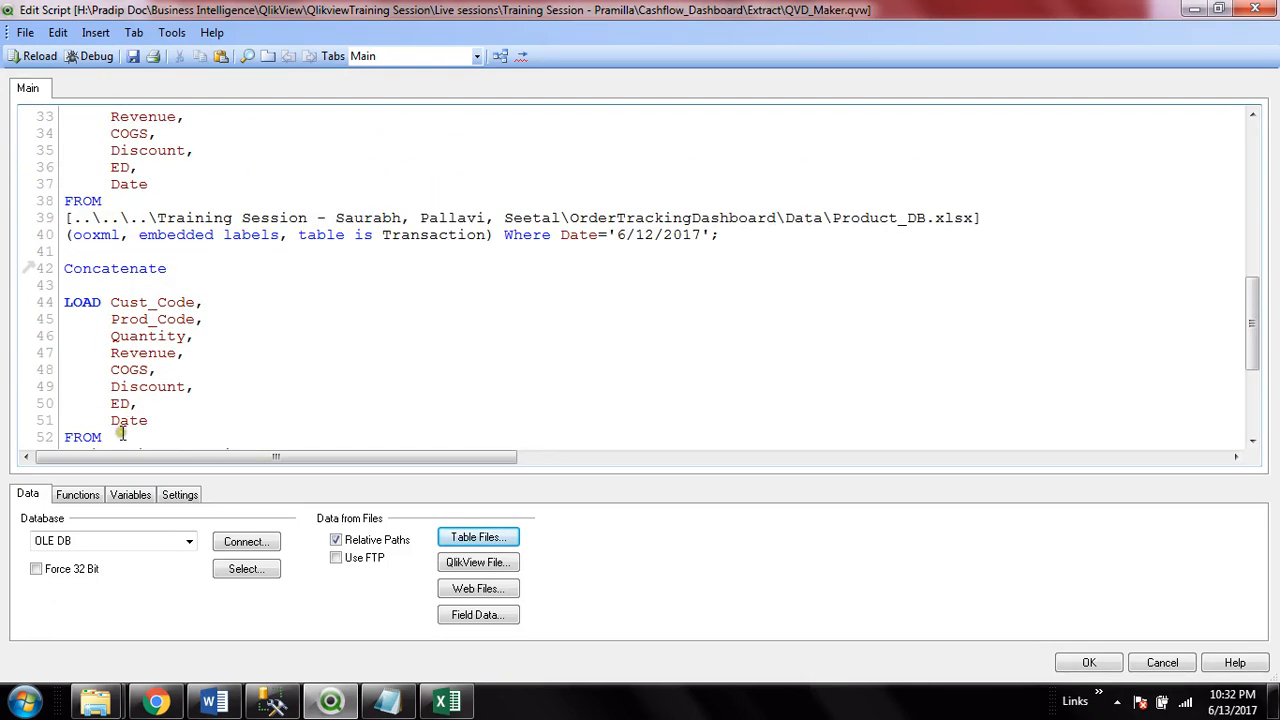
pyautogui.scroll(-3, 120, 432)
pyautogui.moveTo(135, 320); pyautogui.dragTo(66, 150)
pyautogui.scroll(-2, 300, 276)
pyautogui.click(91, 298)
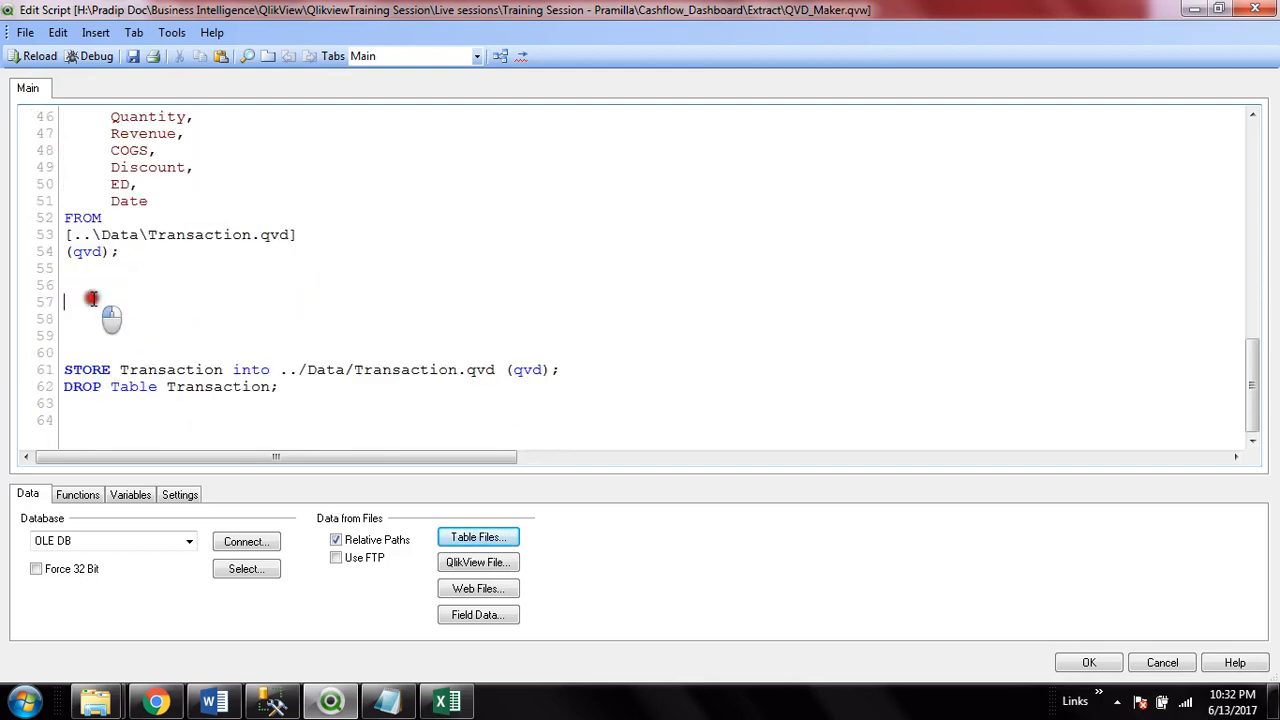
pyautogui.click(94, 286)
pyautogui.press('Delete')
pyautogui.press('Delete')
pyautogui.press('Delete')
pyautogui.press('Delete')
pyautogui.press('Delete')
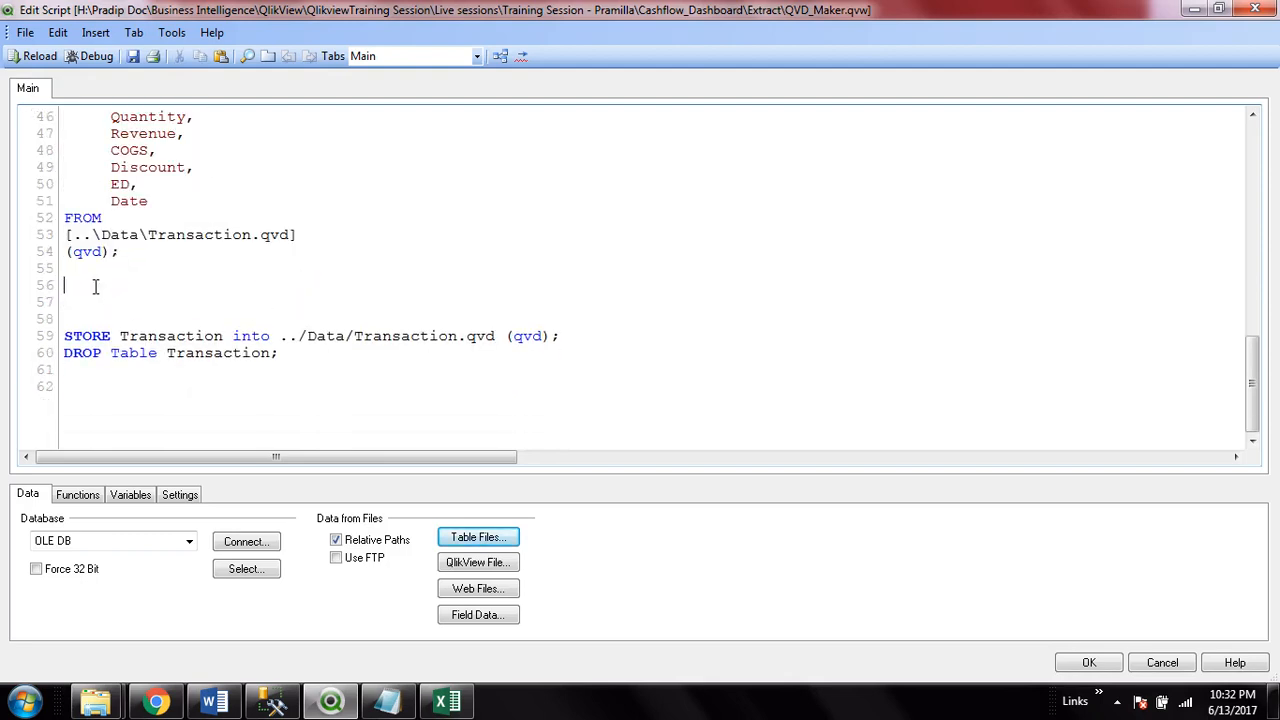
pyautogui.click(396, 333)
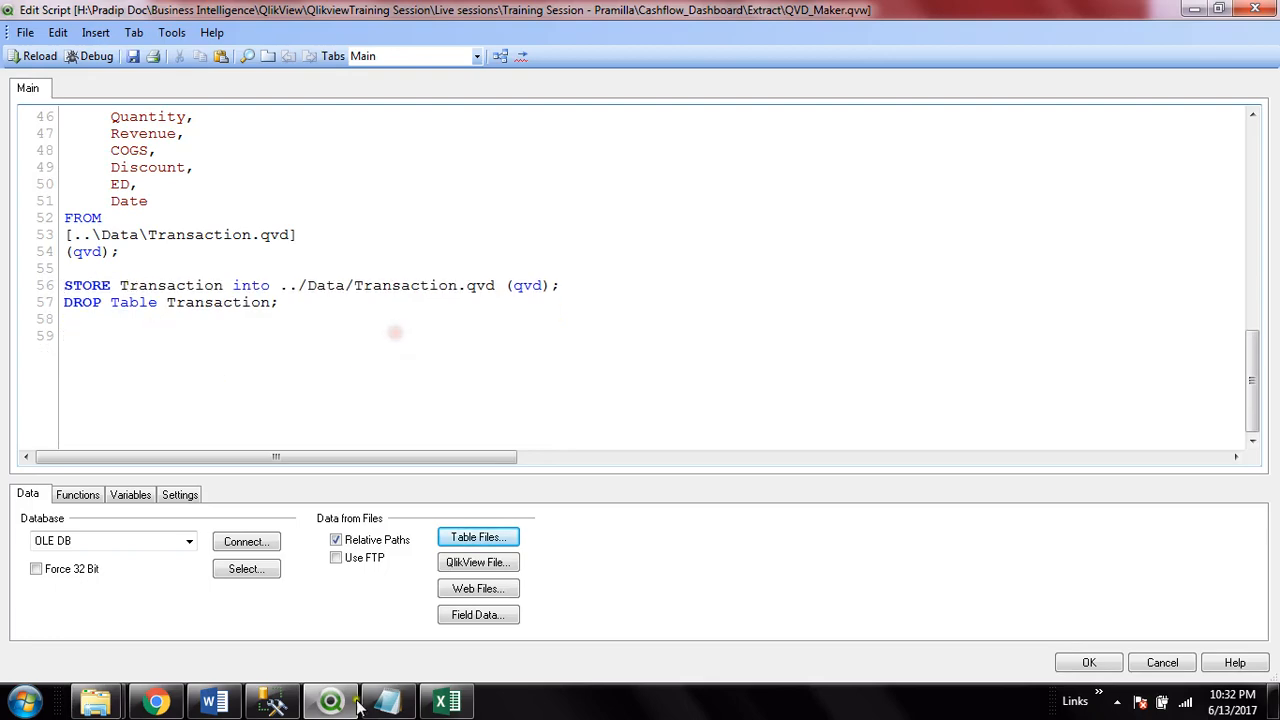
# In the Product_DB workbook, select cell A1002, accidentally pasting a folder path there
pyautogui.click(447, 701)
pyautogui.click(61, 578)
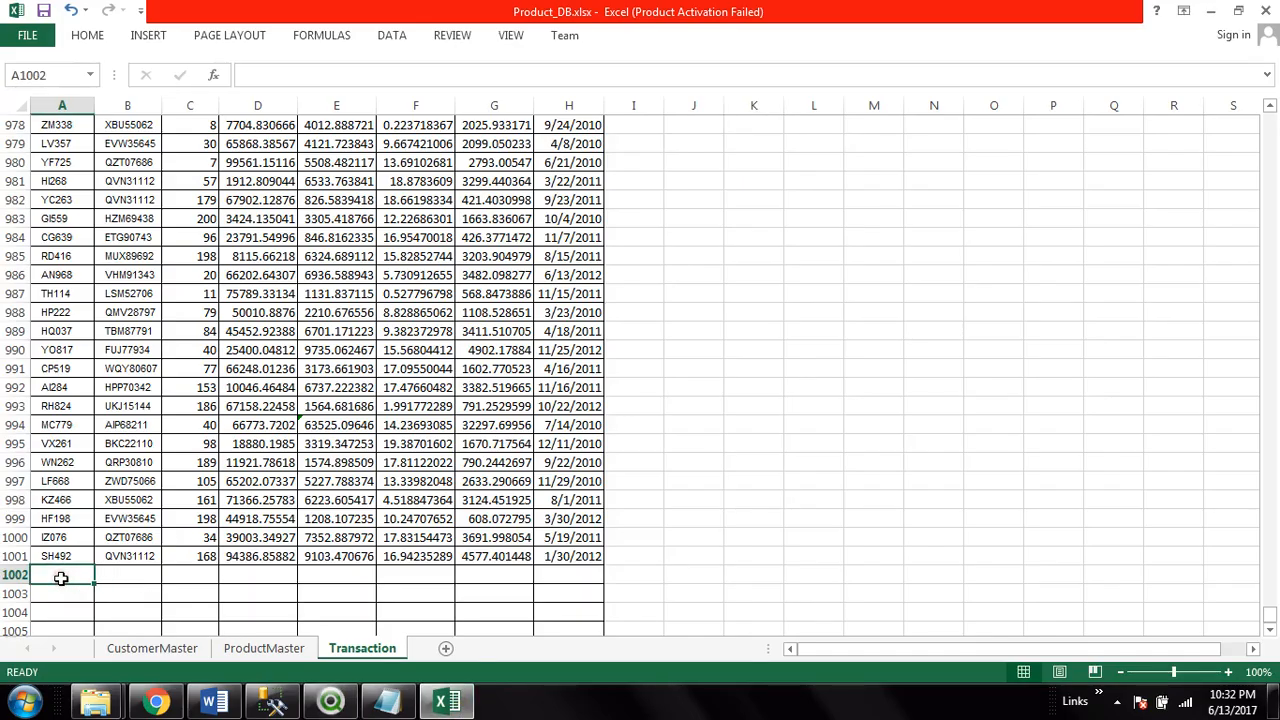
pyautogui.write('H:\\Pradip Doc\\Business Intelligence\\QlikView\\QlikviewTraining Session\\Live sessions\\Training Session - Pramilla\\Cashflow_Dashboard\\Data')
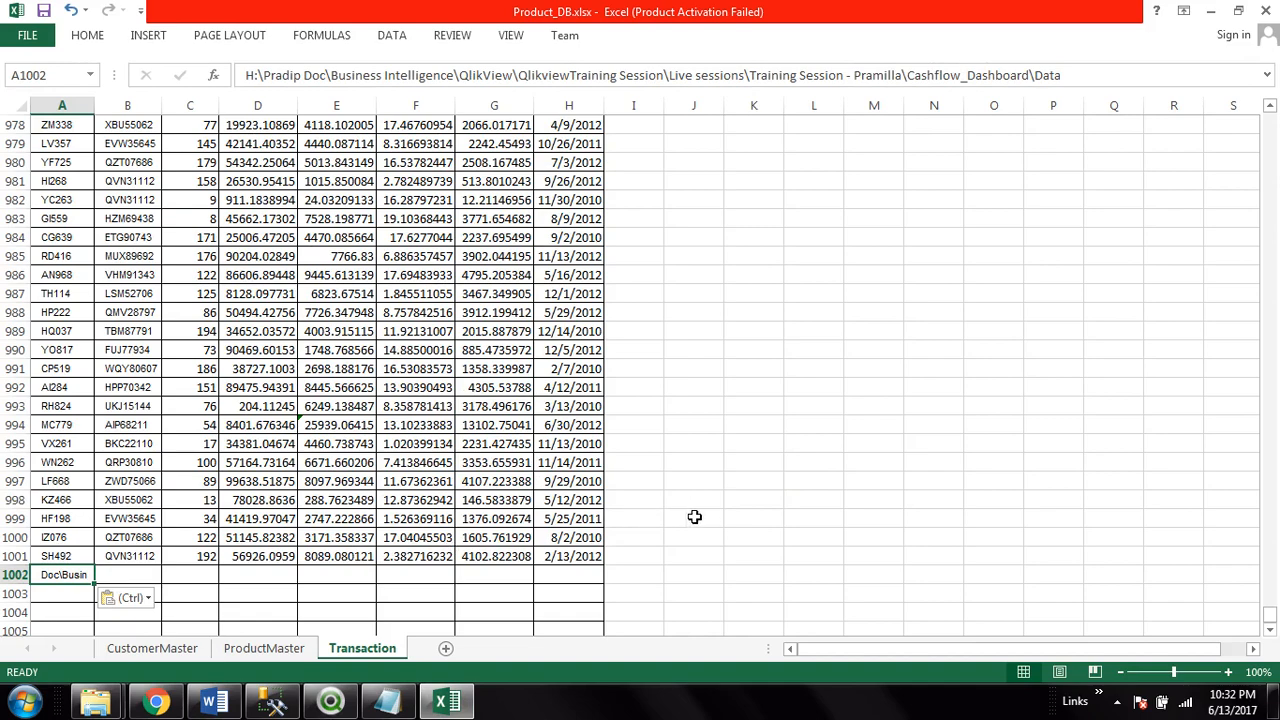
# Clear A1002, then copy the customer code from A998 and EVW35645 from B999 into A1002:B1002
pyautogui.press('Delete')
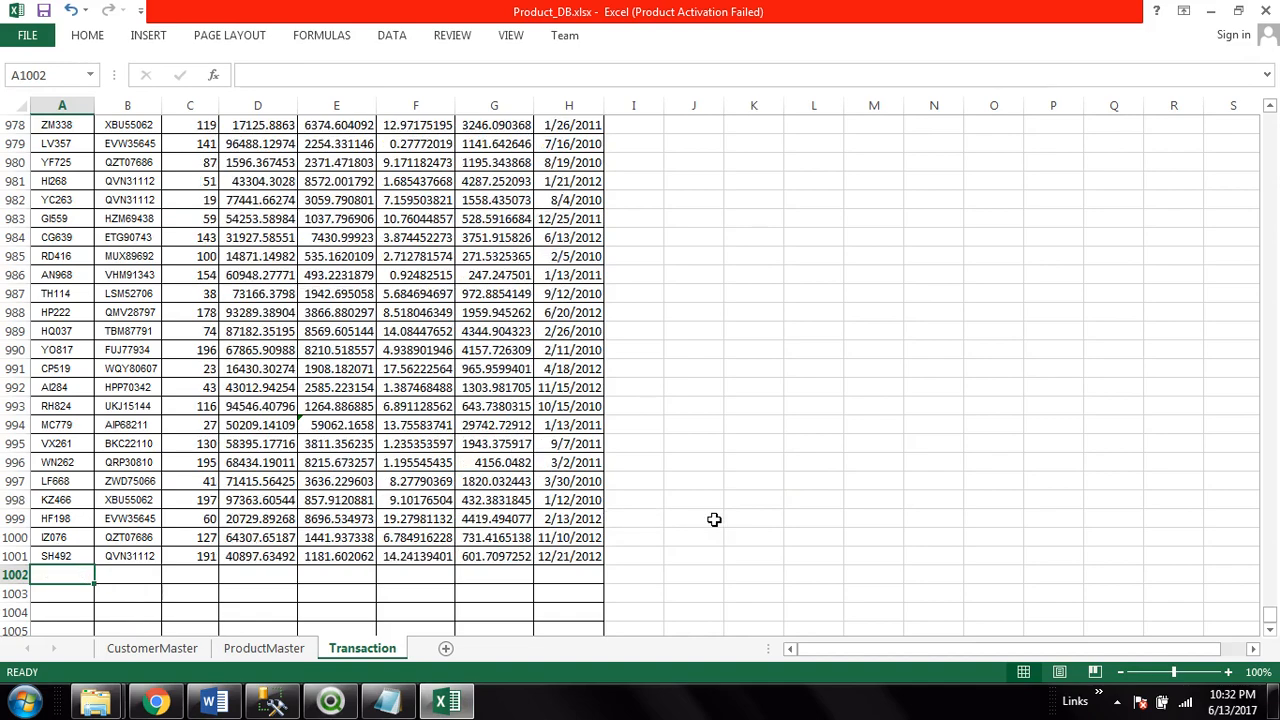
pyautogui.click(714, 519)
pyautogui.click(62, 505)
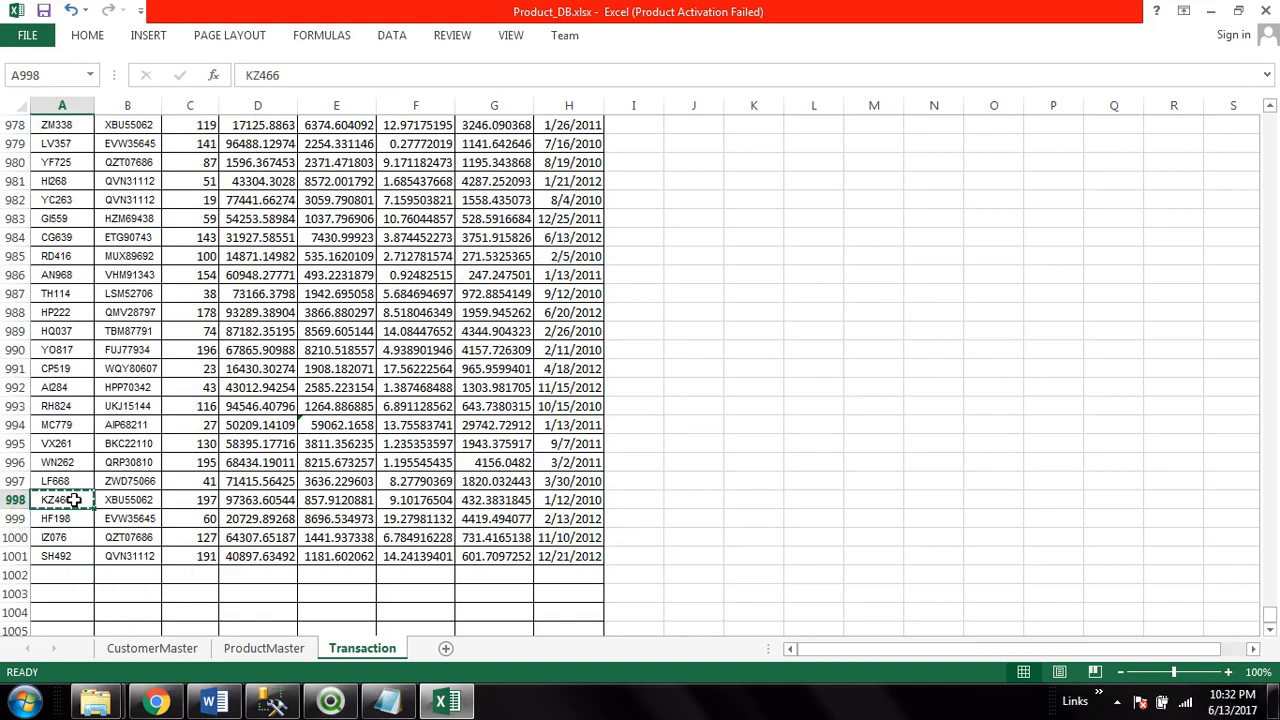
pyautogui.hotkey('ctrl', 'c')
pyautogui.click(51, 581)
pyautogui.hotkey('ctrl', 'v')
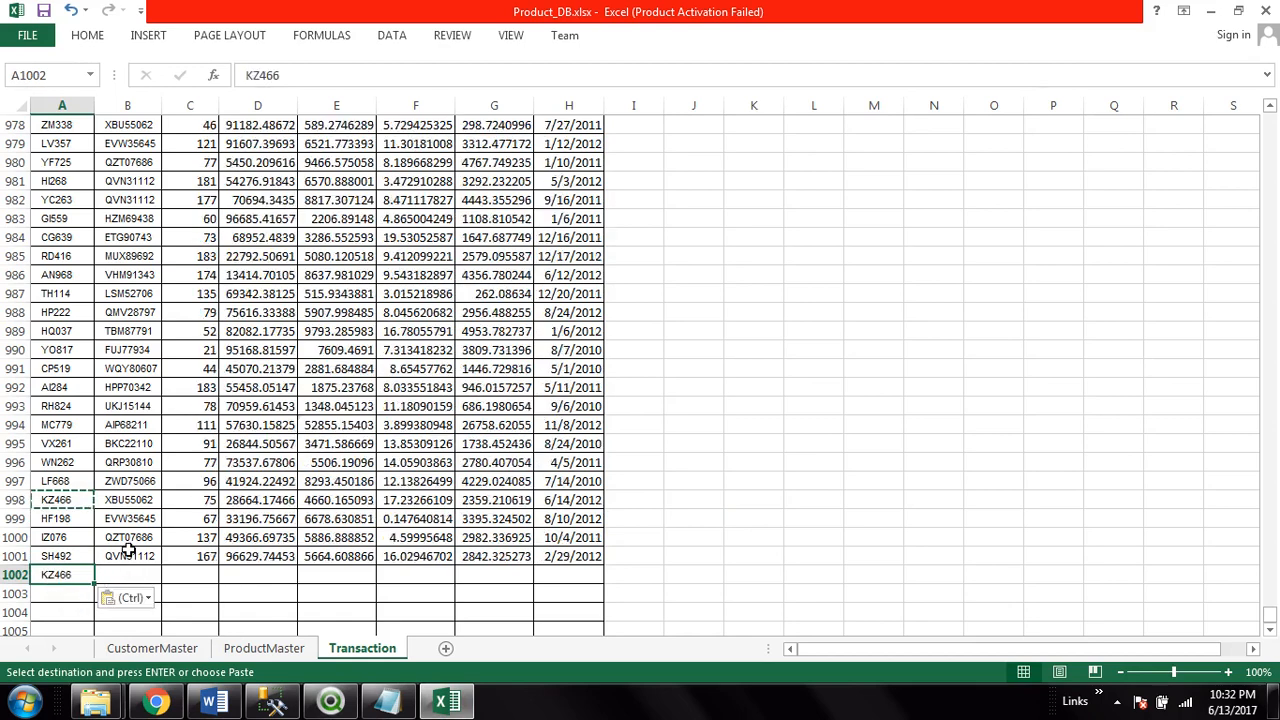
pyautogui.click(130, 521)
pyautogui.hotkey('ctrl', 'c')
pyautogui.click(137, 576)
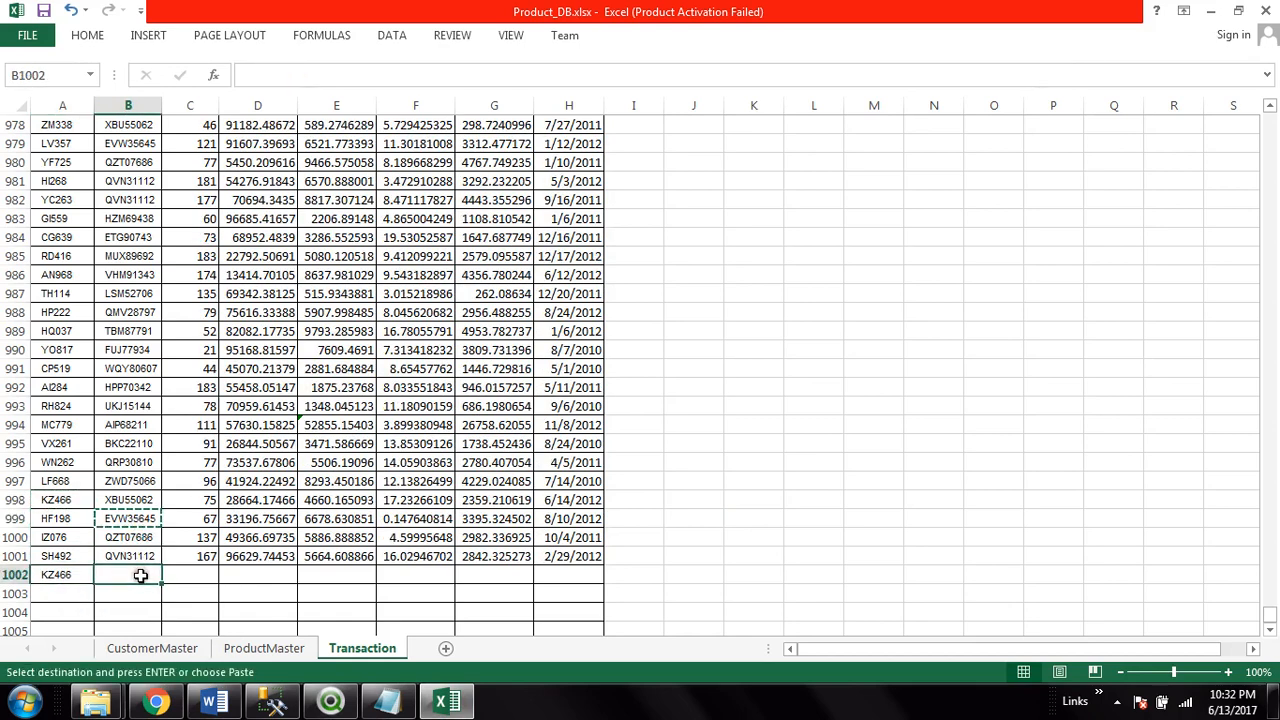
pyautogui.hotkey('ctrl', 'v')
# Fill C1002:H1002 with 345, 455676, 4543, 34, 4332 and date 6/12/2017
pyautogui.click(204, 573)
pyautogui.write('345')
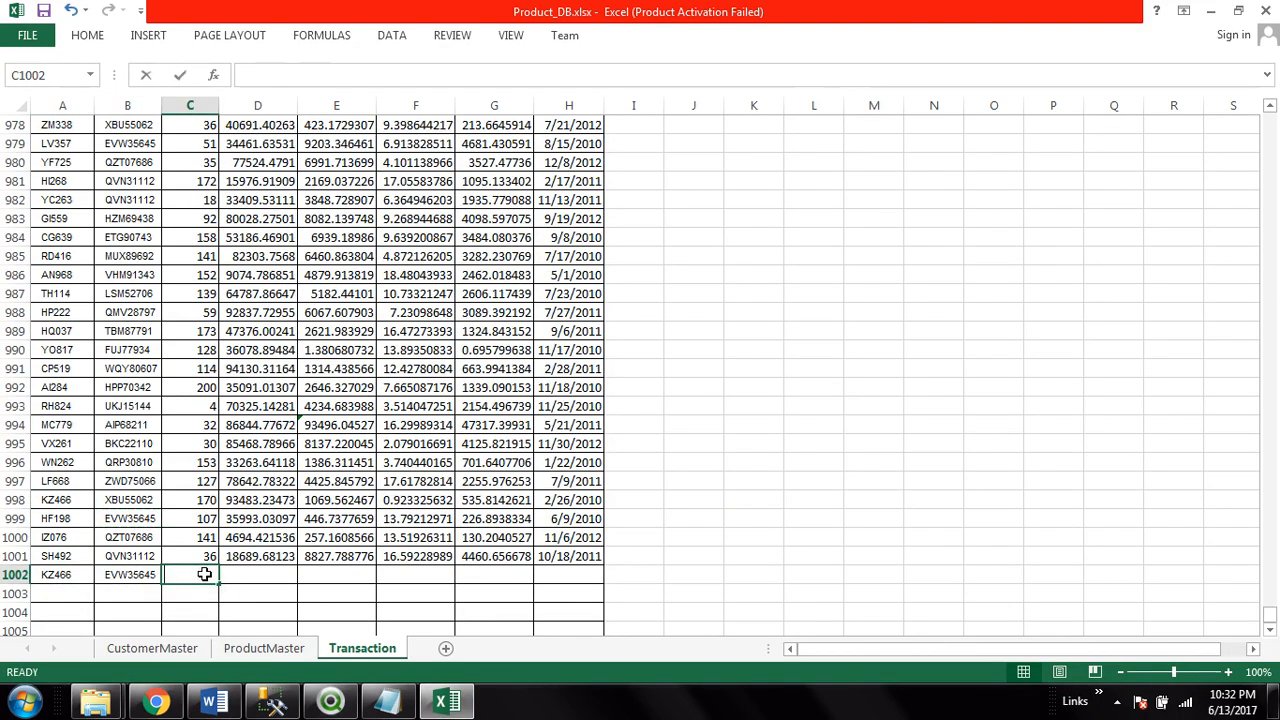
pyautogui.click(266, 574)
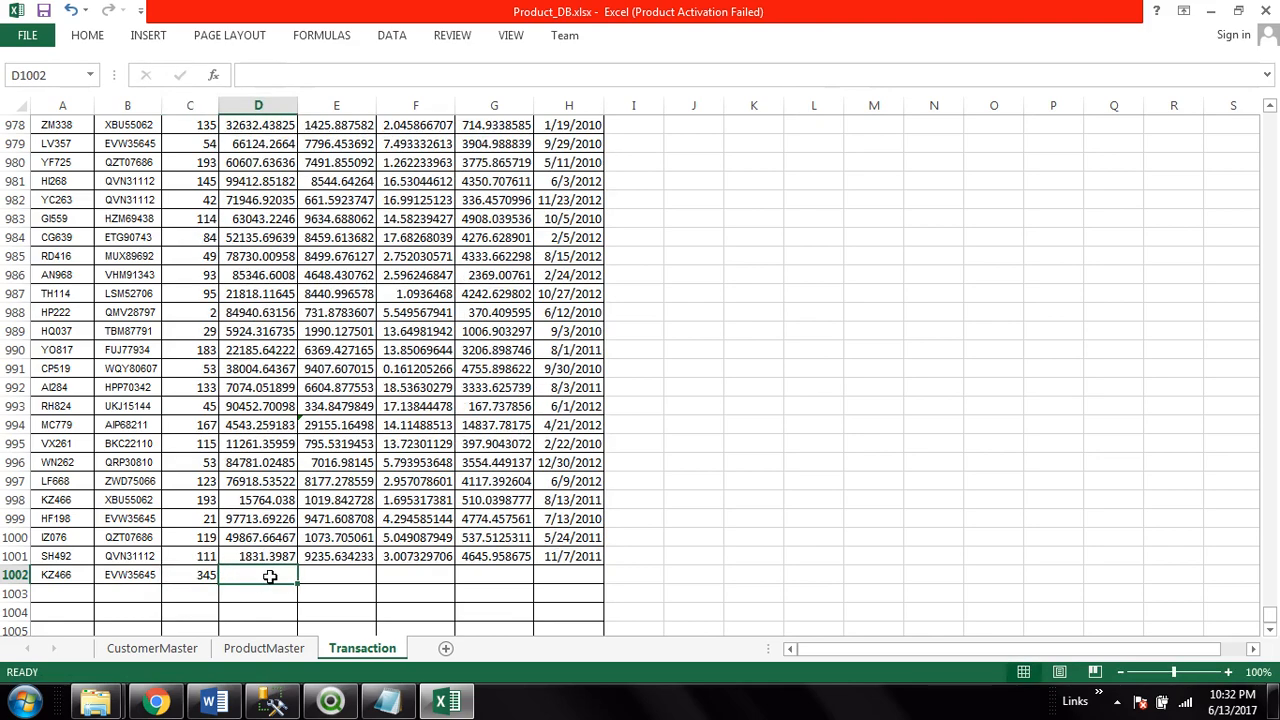
pyautogui.write('45e')
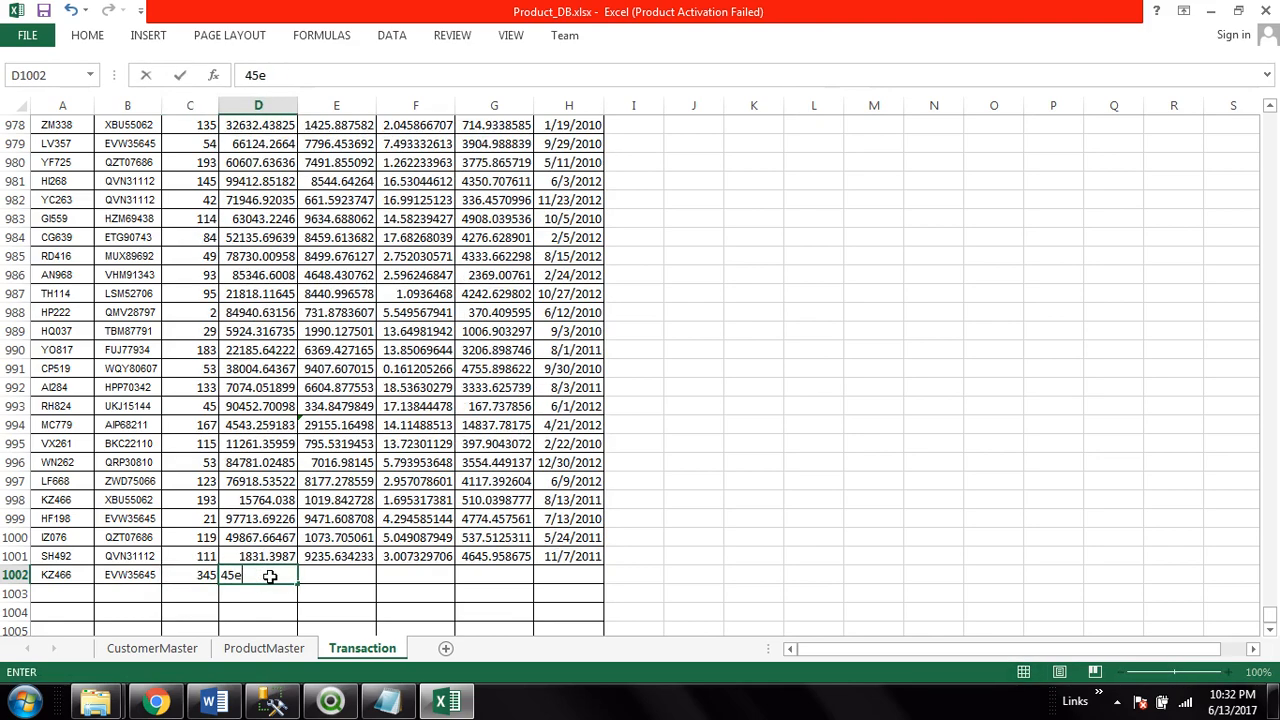
pyautogui.write('6e65676')
pyautogui.press('Tab')
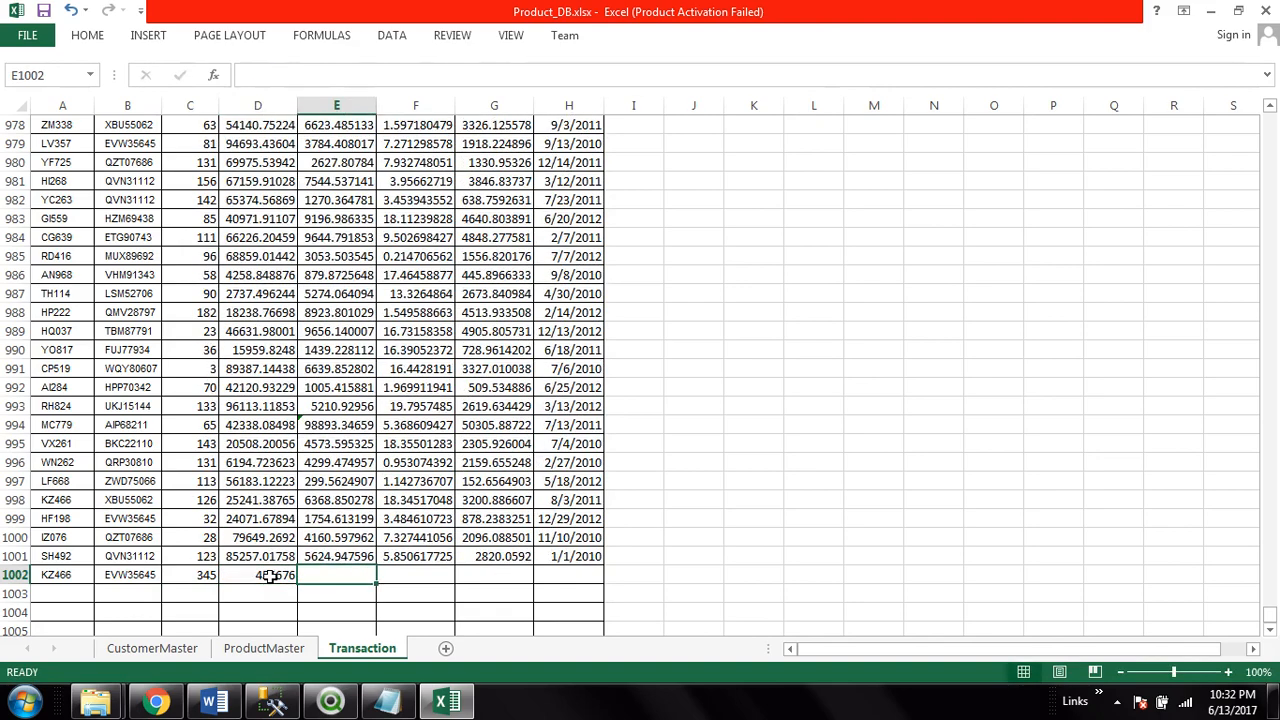
pyautogui.write('4543')
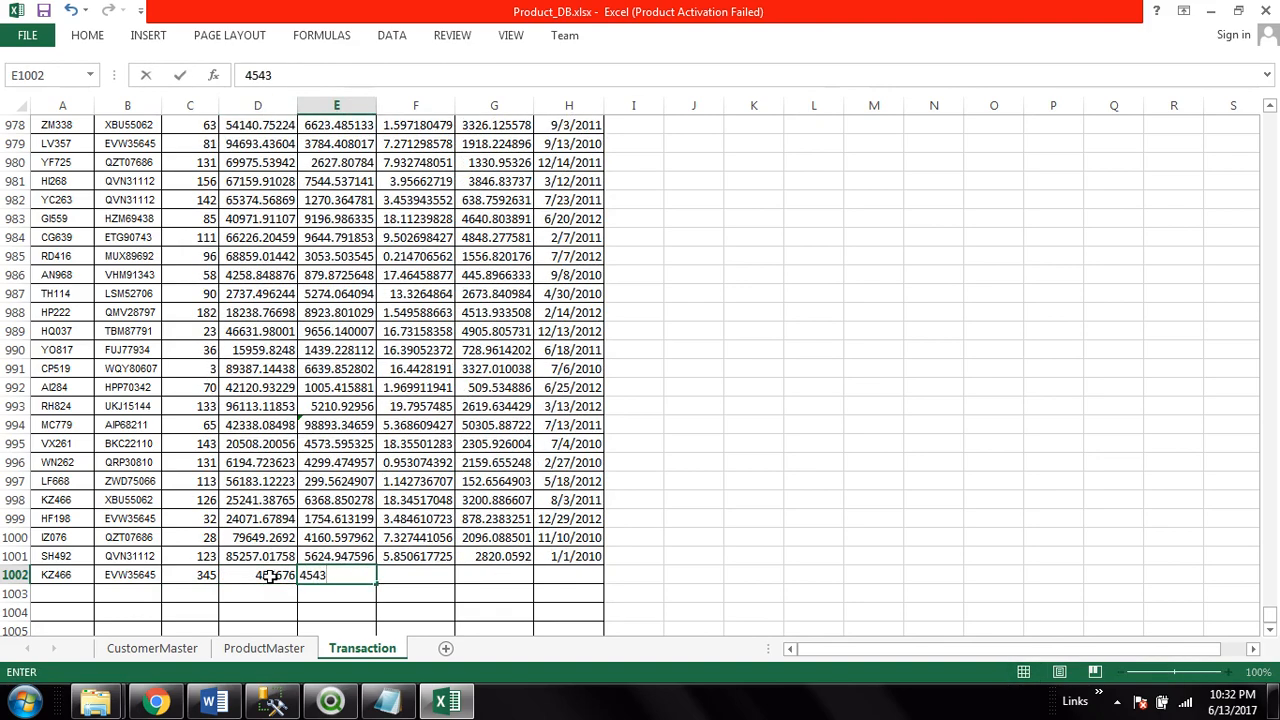
pyautogui.press('Tab')
pyautogui.write('3')
pyautogui.press('Tab')
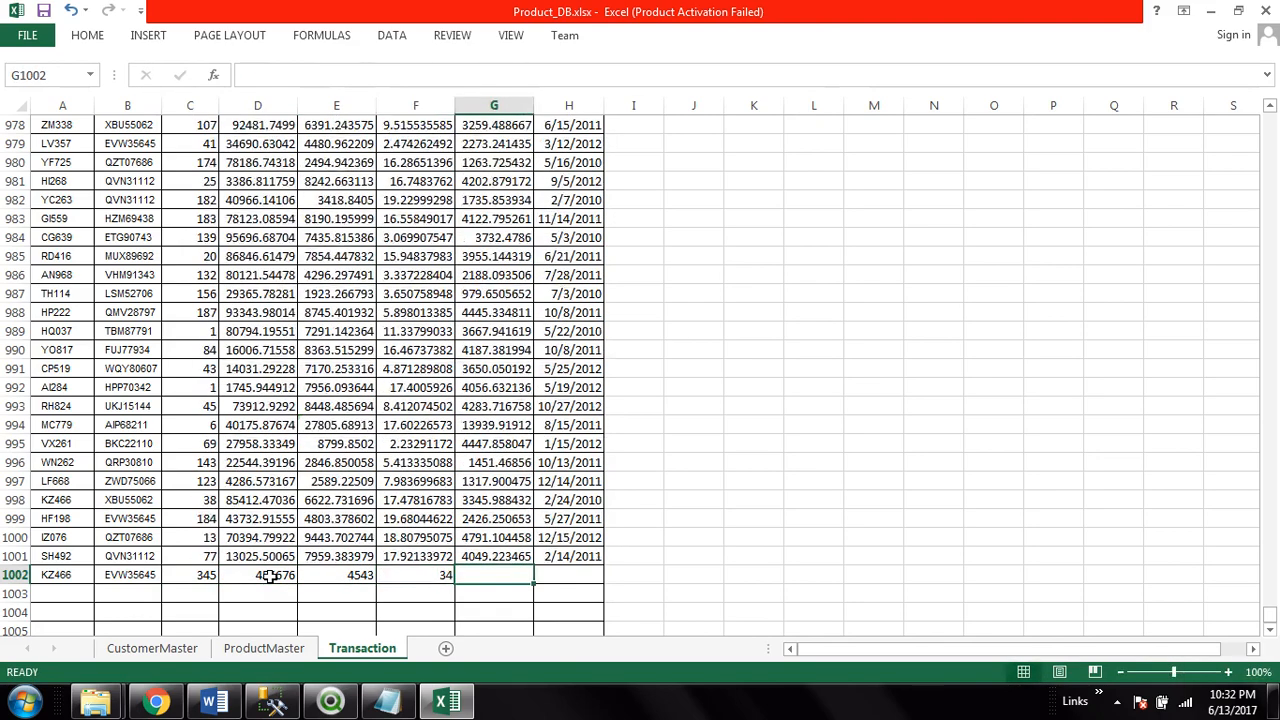
pyautogui.write('4332')
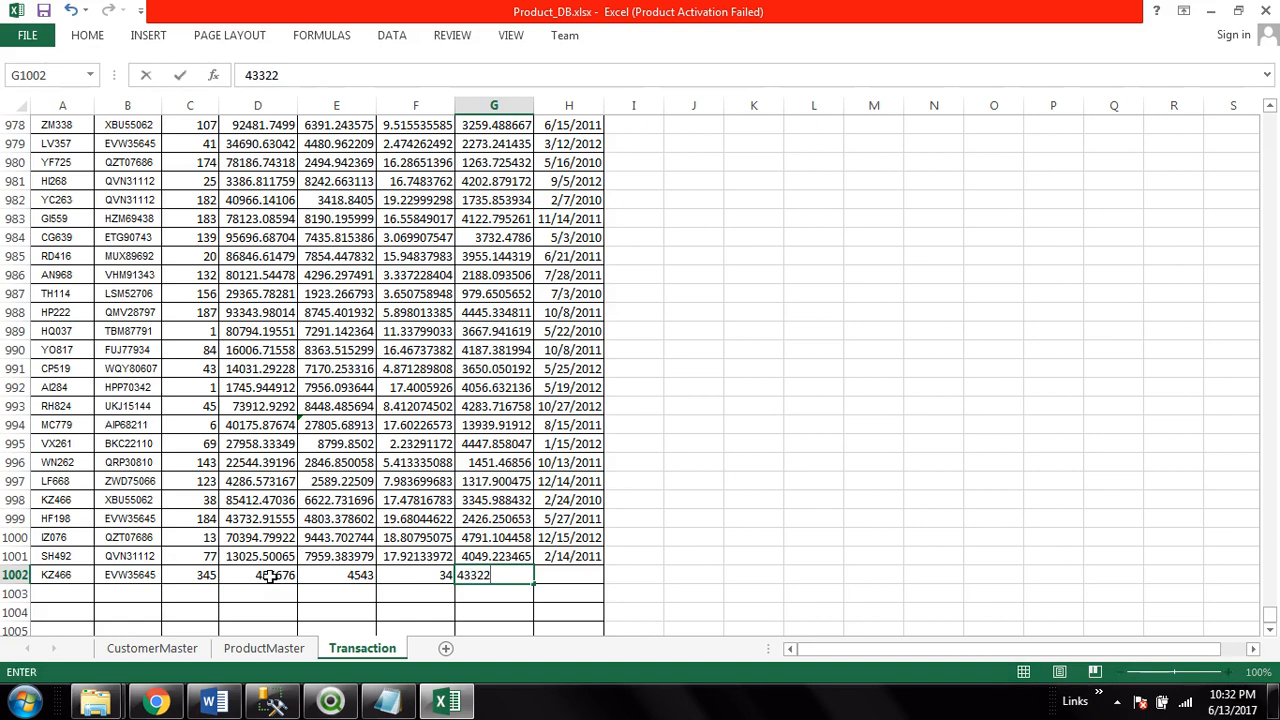
pyautogui.press('Tab')
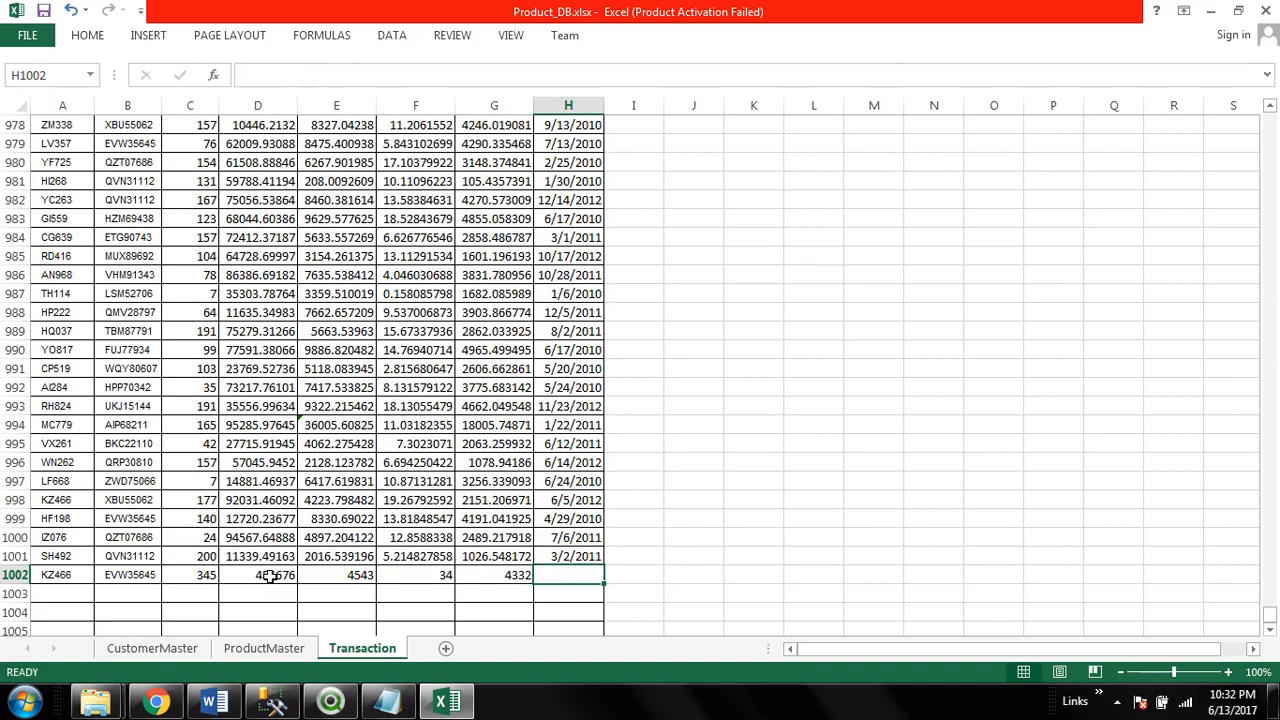
pyautogui.write('6/12')
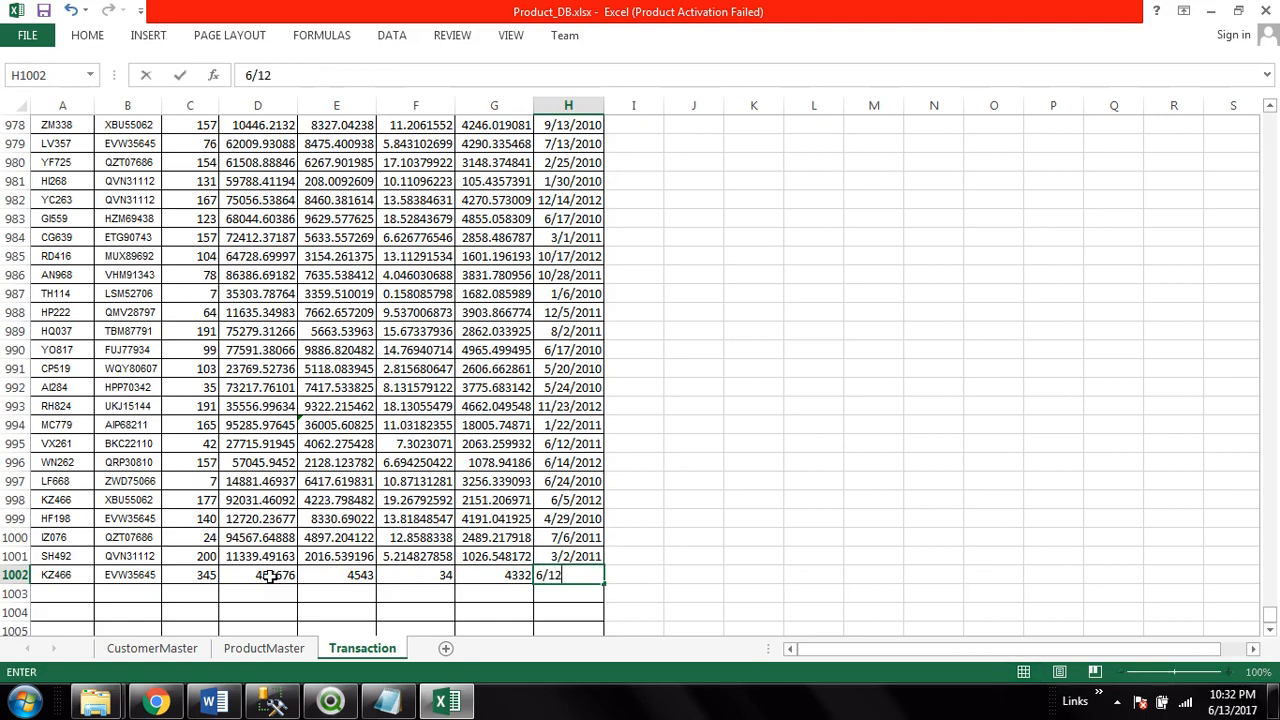
pyautogui.write('/2017')
pyautogui.click(814, 440)
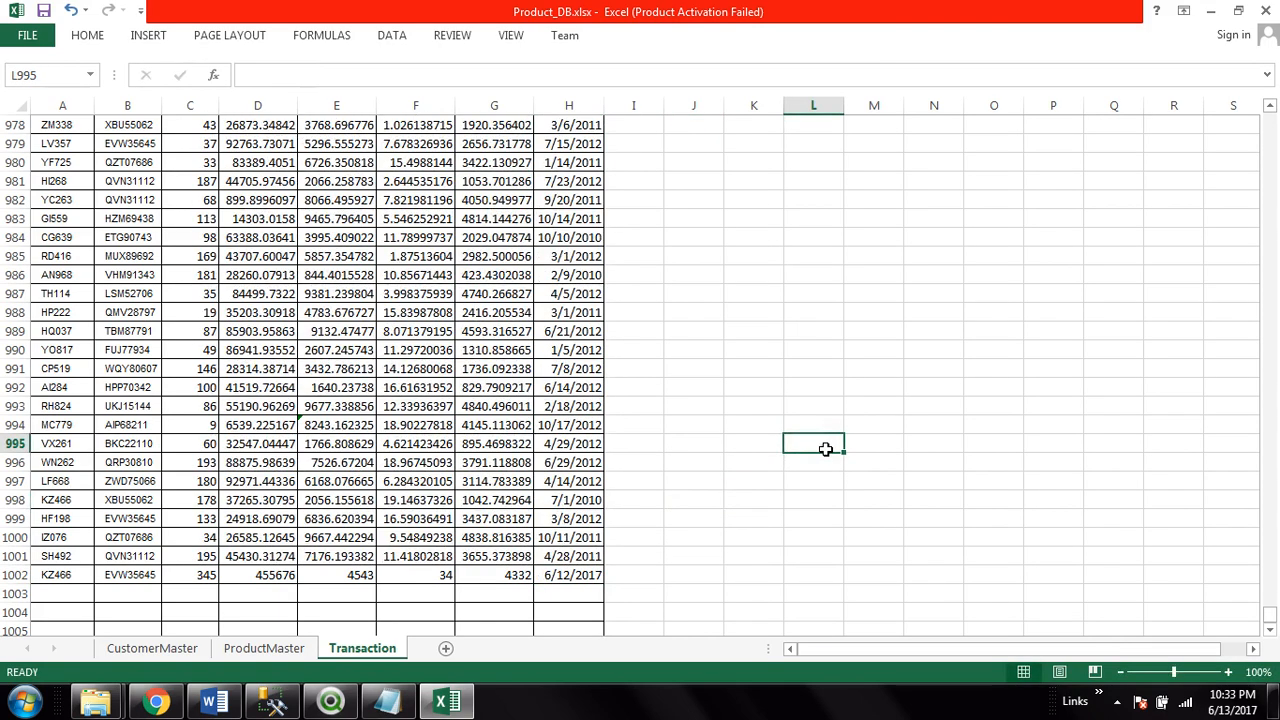
# Review the Date='6/12/2017' filter on line 40 of the load script
pyautogui.click(330, 701)
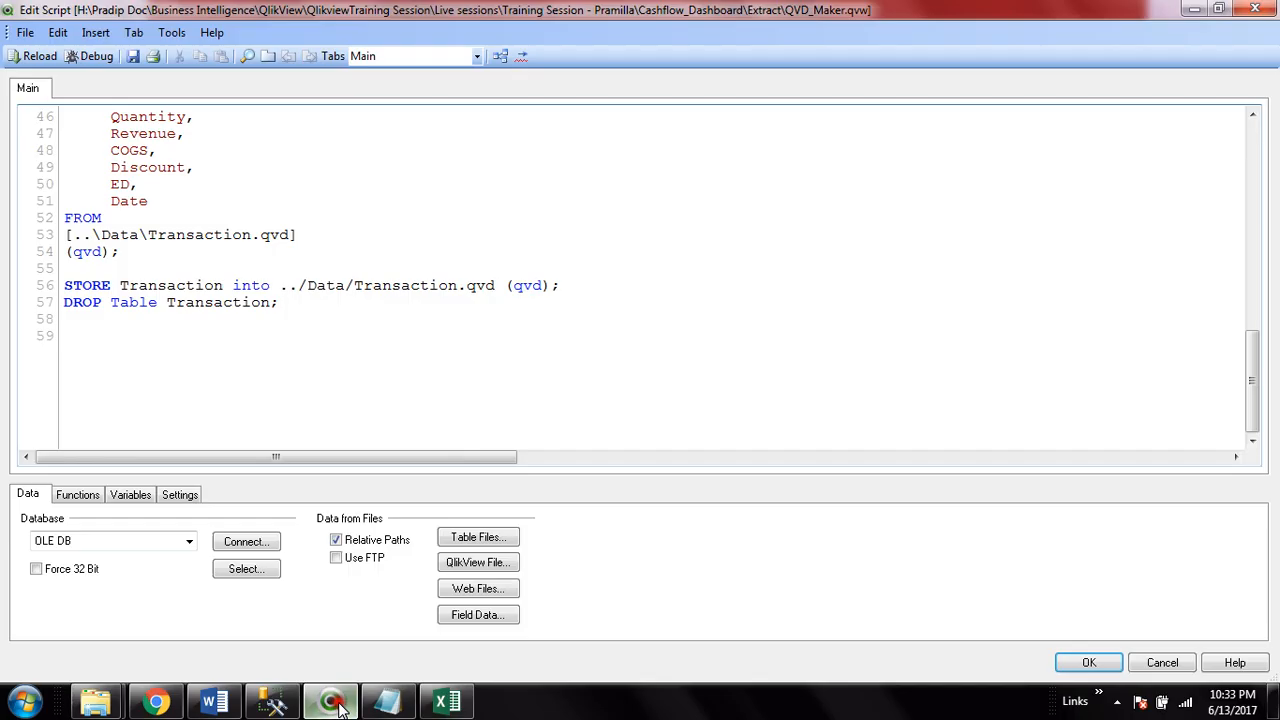
pyautogui.scroll(4, 591, 314)
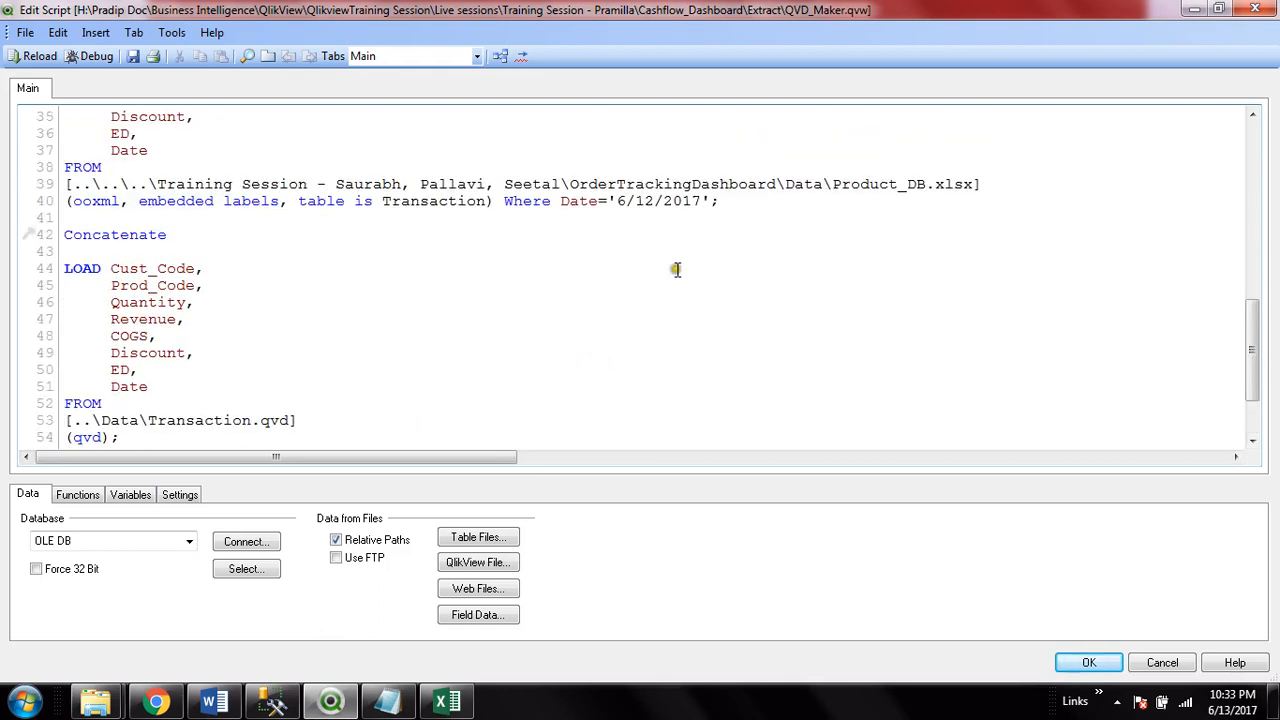
pyautogui.moveTo(712, 201); pyautogui.dragTo(608, 201)
pyautogui.click(705, 253)
pyautogui.click(768, 288)
pyautogui.moveTo(609, 201); pyautogui.dragTo(708, 201)
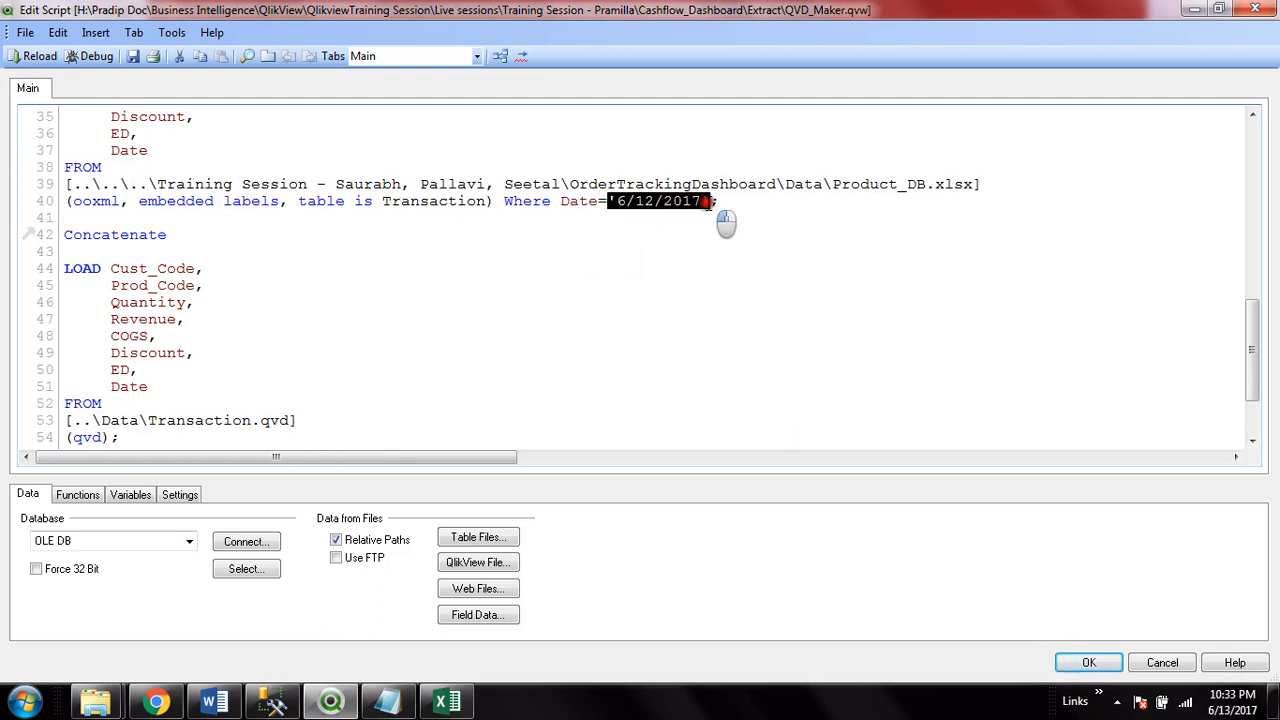
pyautogui.click(605, 256)
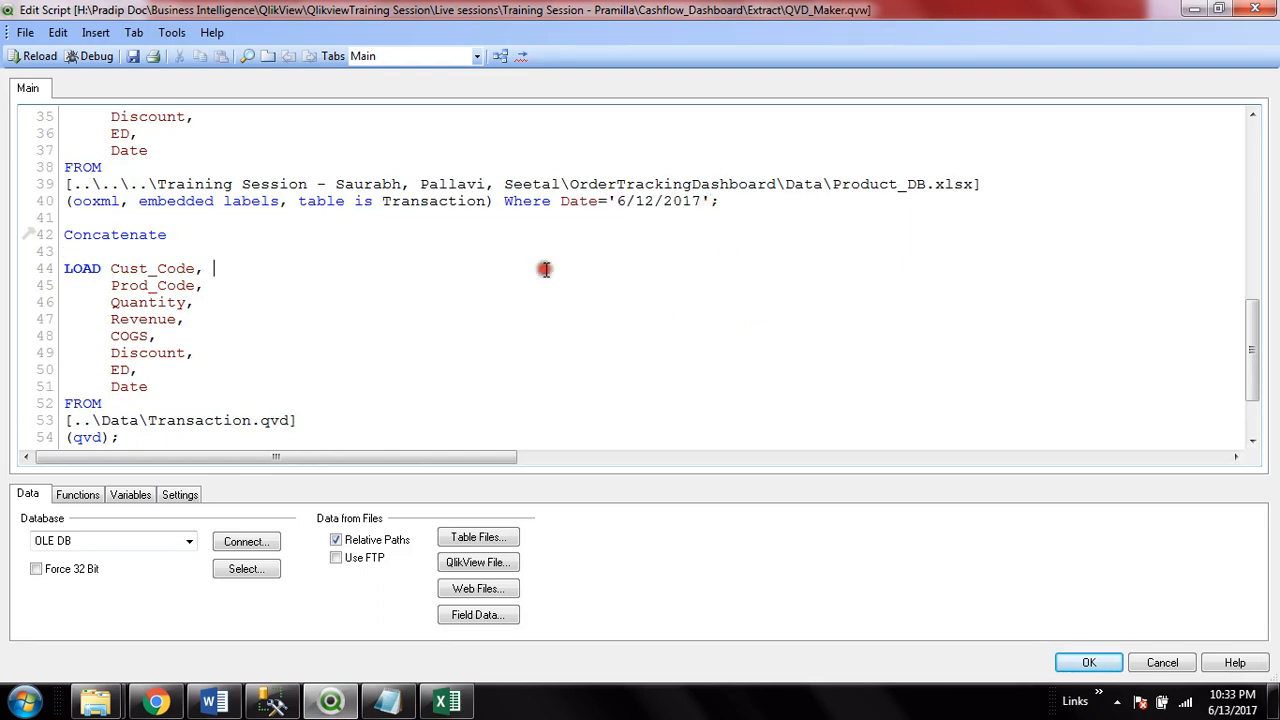
pyautogui.scroll(-2, 413, 325)
# Save the Product_DB workbook in Excel
pyautogui.click(447, 703)
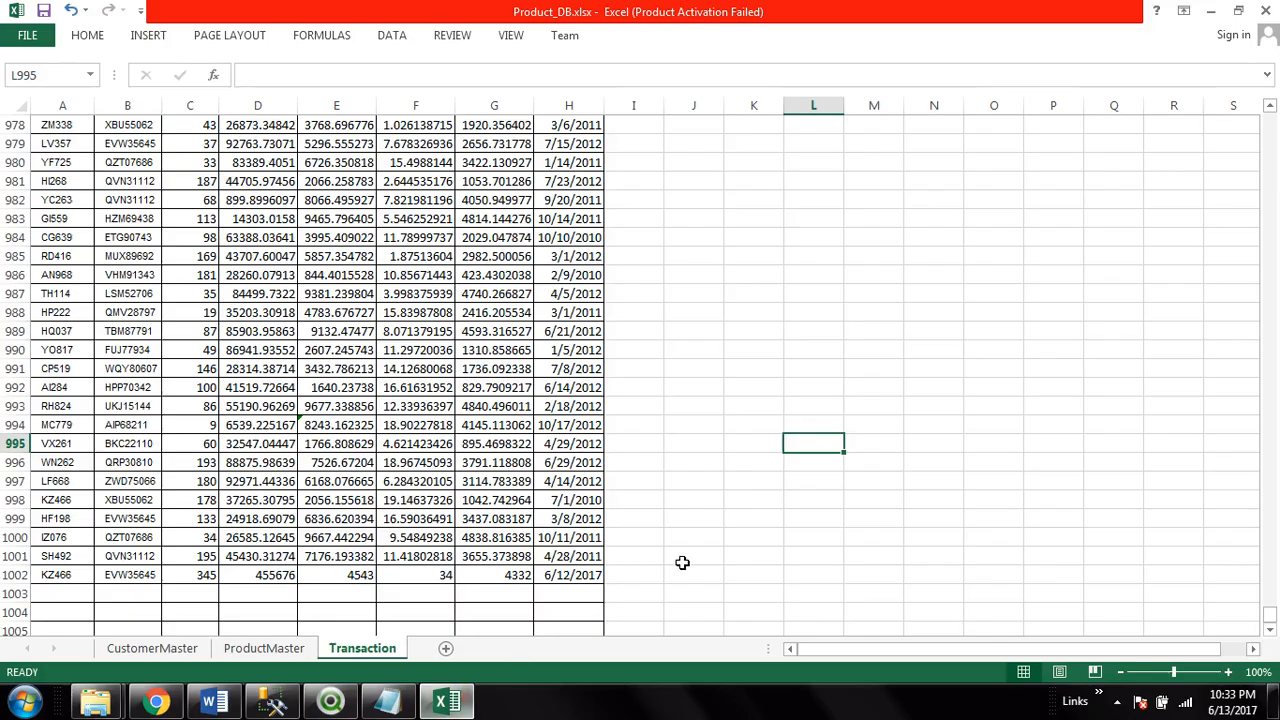
pyautogui.click(450, 708)
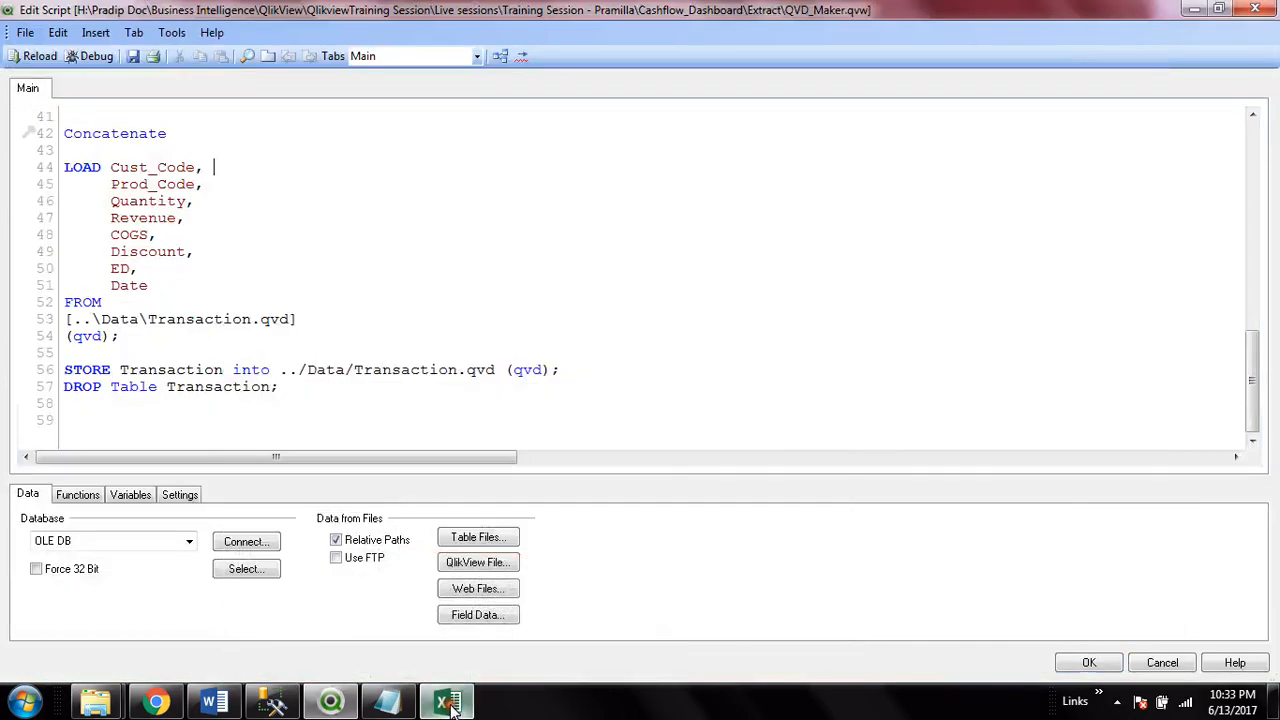
pyautogui.click(449, 708)
pyautogui.click(43, 11)
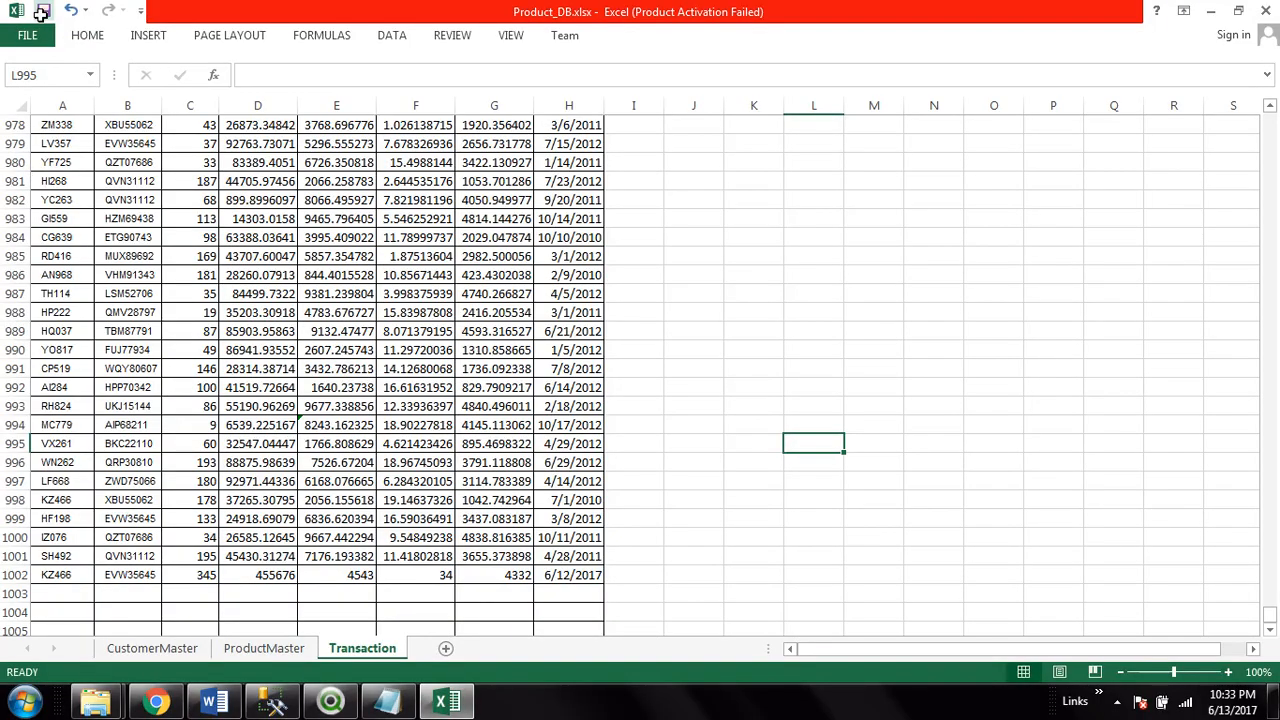
# Review the Transaction and Concatenate load blocks, then accept the script with OK
pyautogui.click(330, 703)
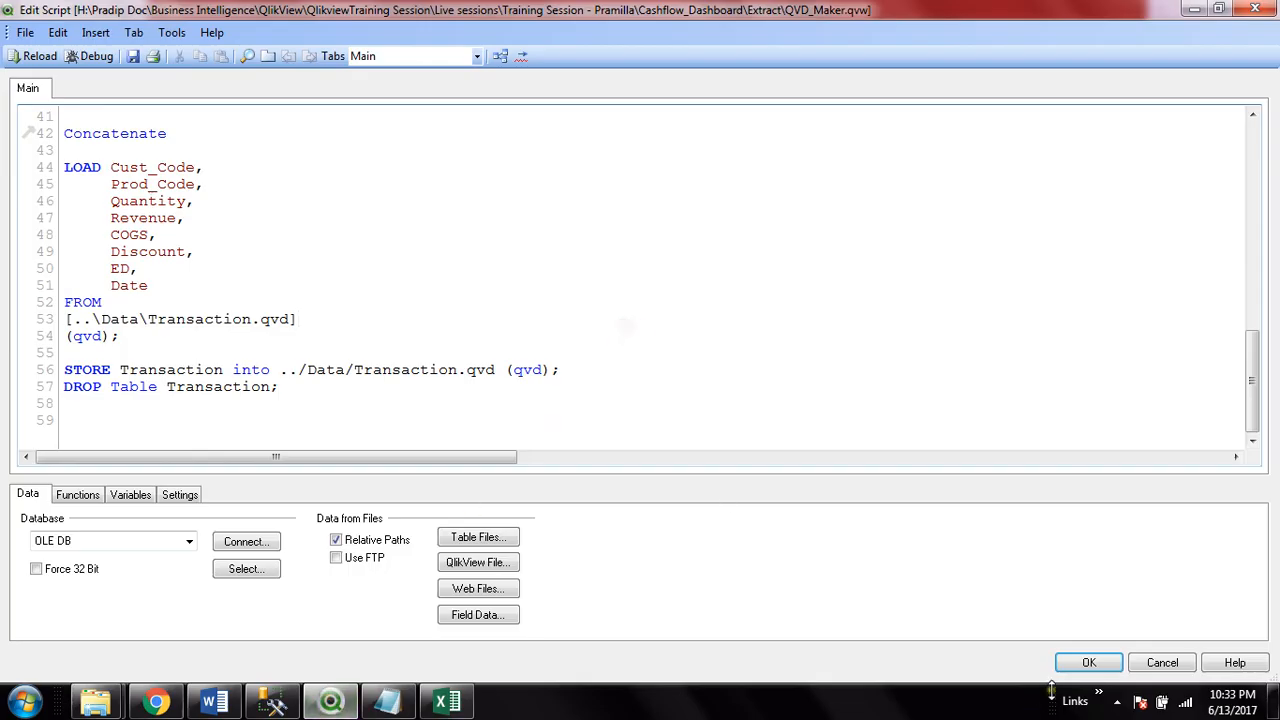
pyautogui.click(298, 317)
pyautogui.scroll(5, 328, 320)
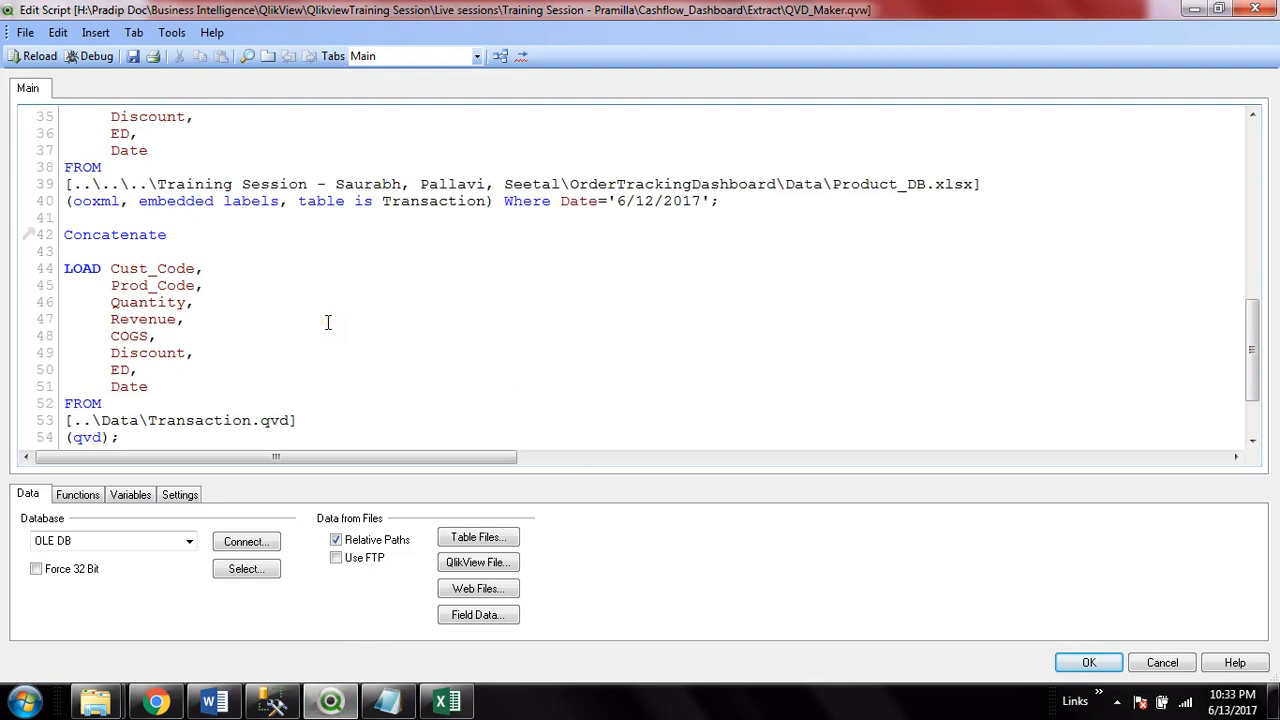
pyautogui.click(185, 169)
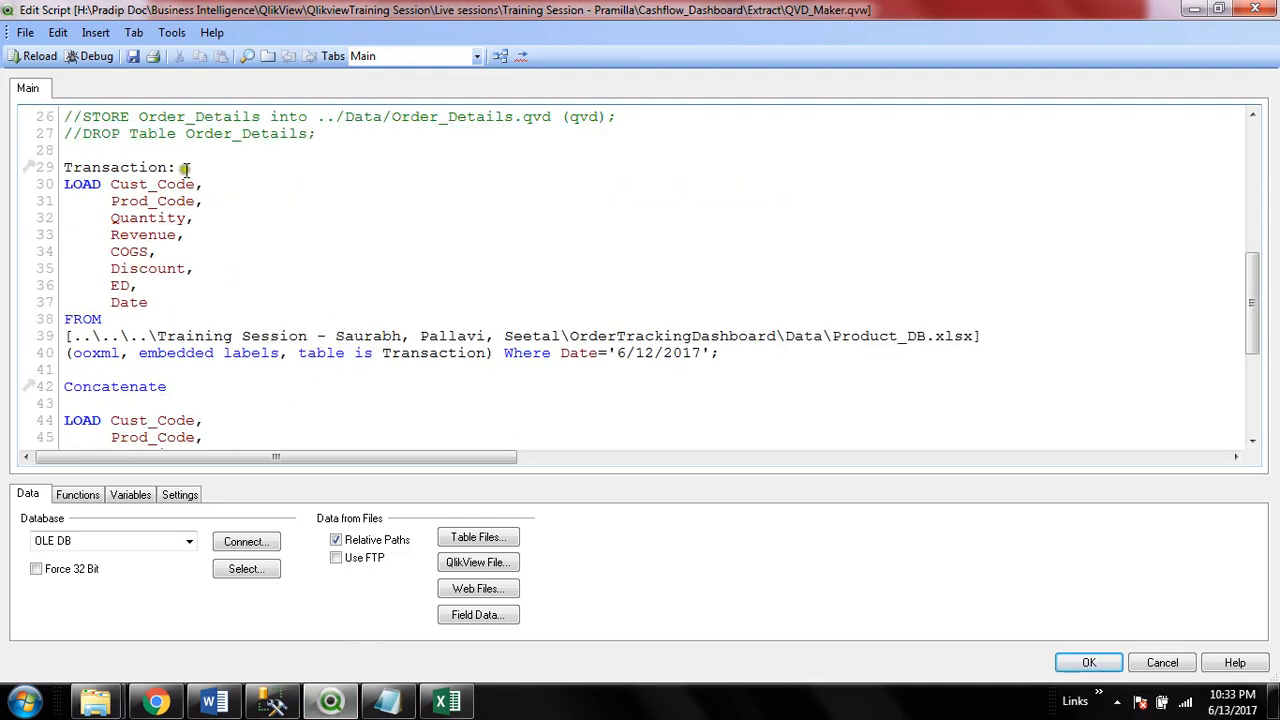
pyautogui.click(740, 355)
pyautogui.scroll(-3, 634, 375)
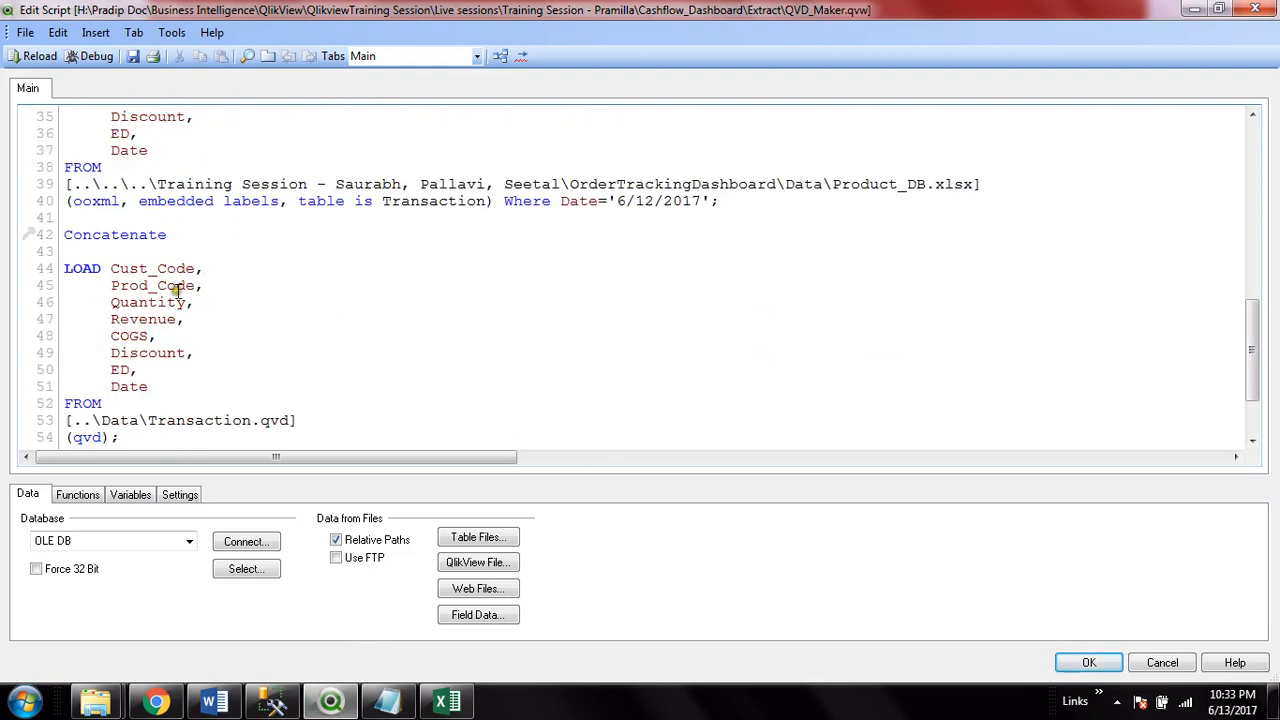
pyautogui.moveTo(64, 268); pyautogui.dragTo(194, 437)
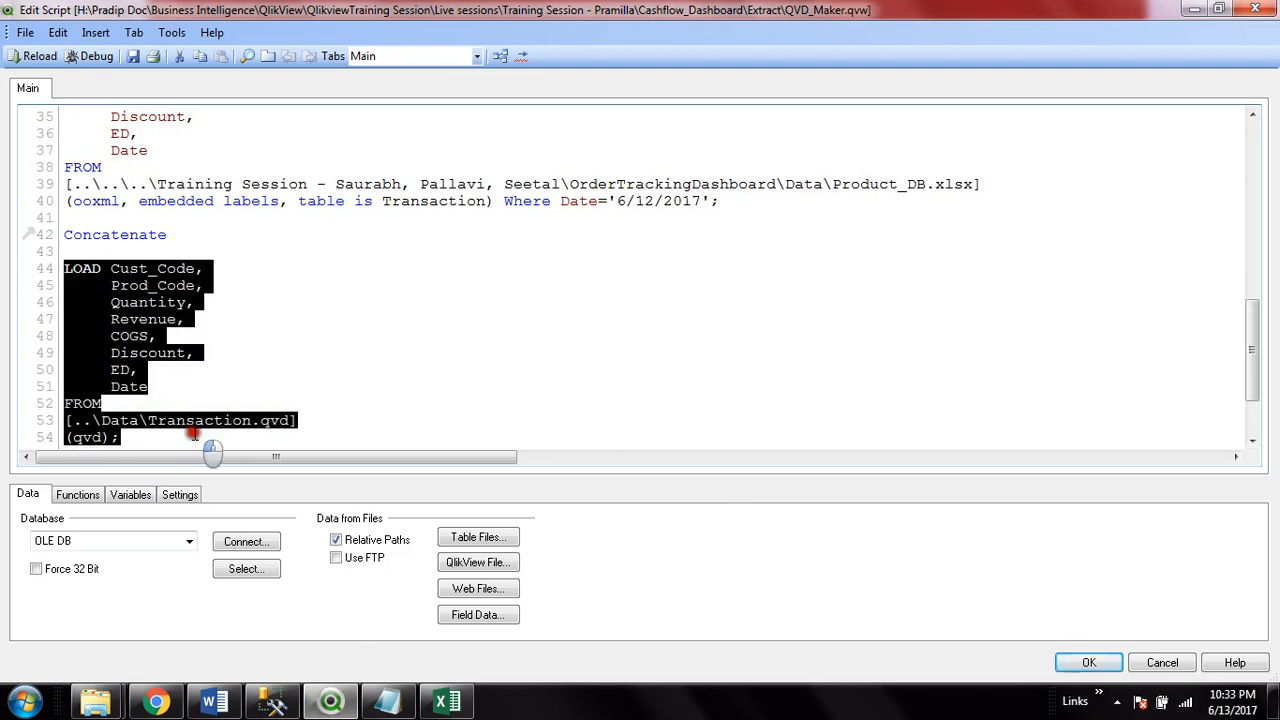
pyautogui.click(414, 386)
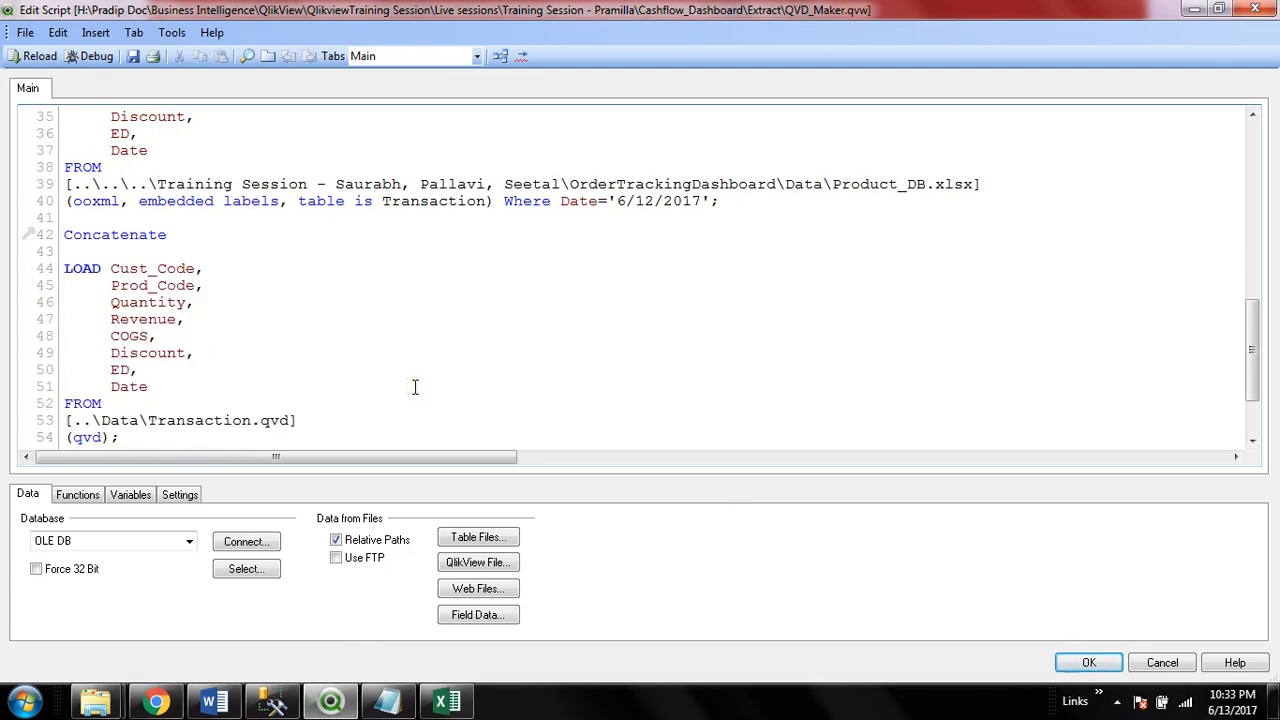
pyautogui.scroll(-2, 415, 387)
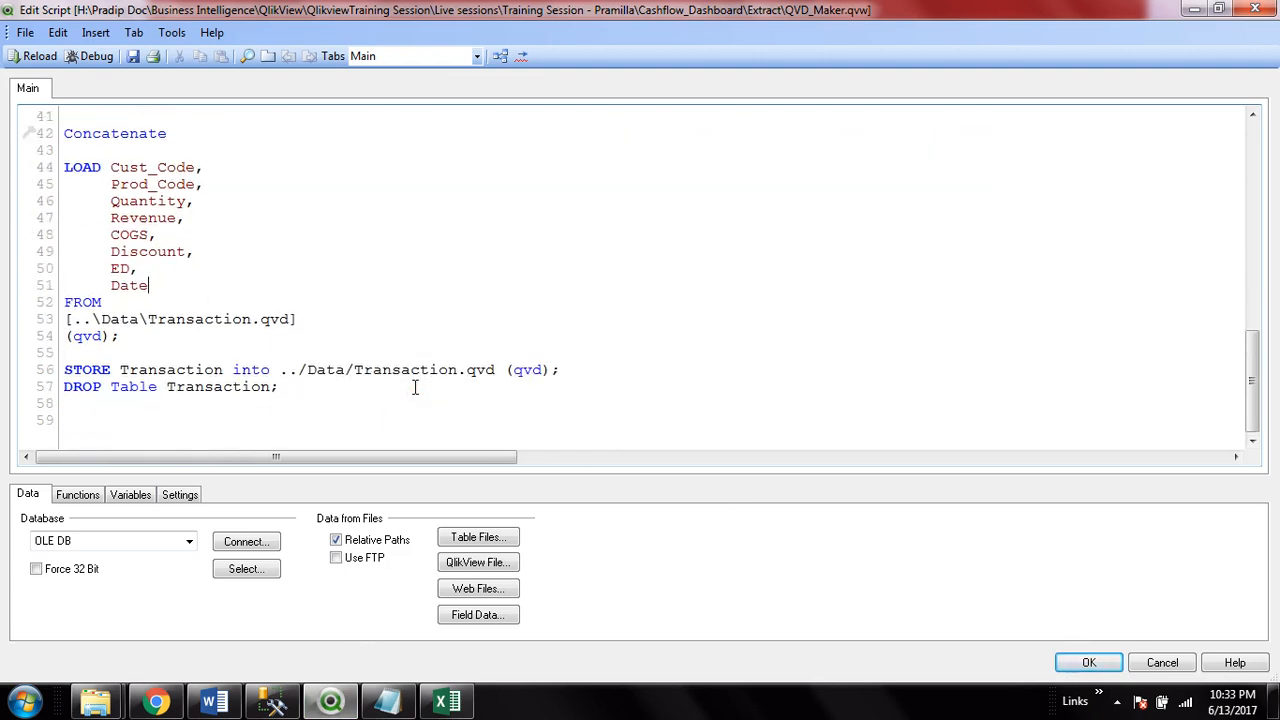
pyautogui.scroll(4, 415, 387)
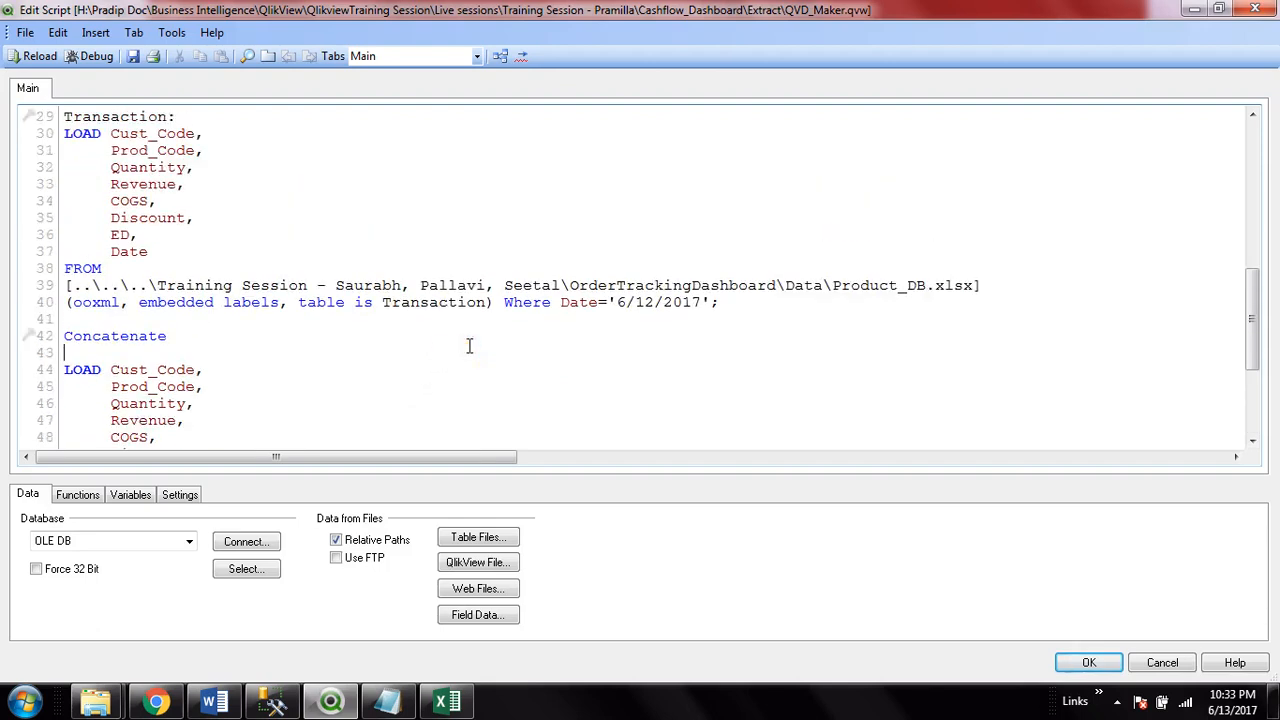
pyautogui.click(1090, 664)
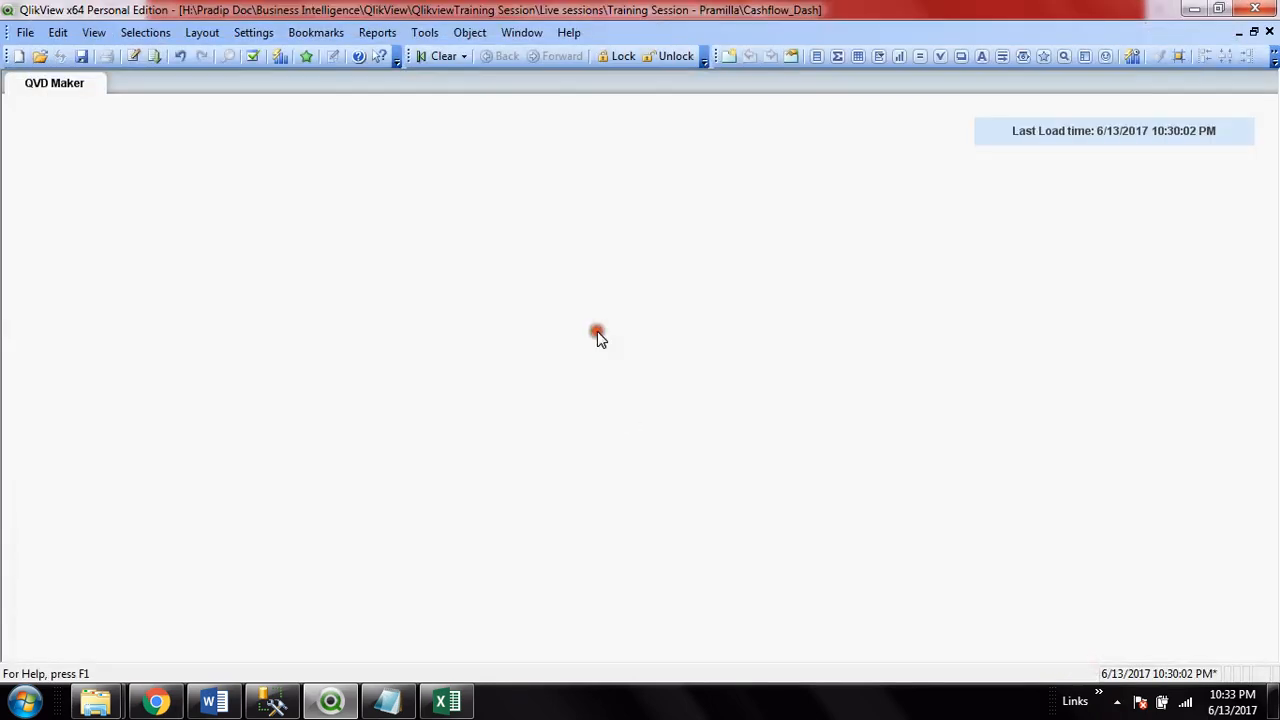
# Reload the script and confirm 0 Excel lines and 1,001 QVD lines fetched, then close the log
pyautogui.click(155, 56)
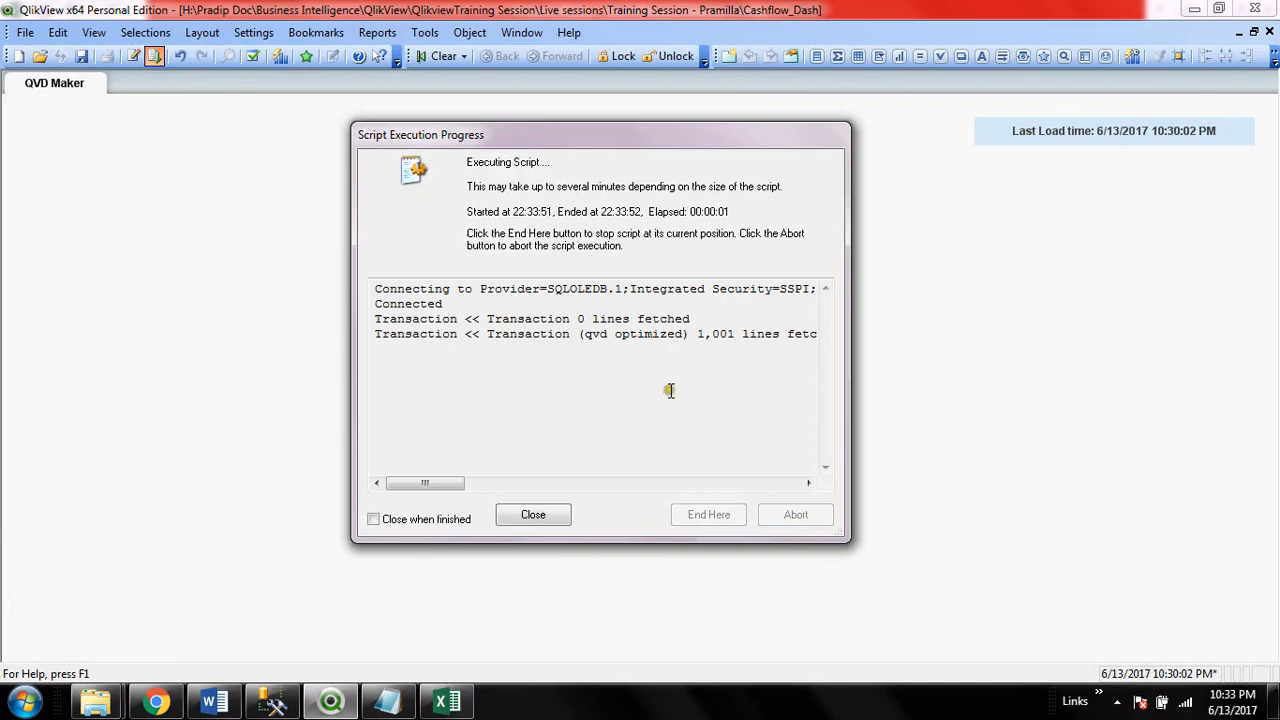
pyautogui.click(432, 482)
pyautogui.moveTo(428, 484)
pyautogui.mouseDown()
pyautogui.moveTo(449, 479)
pyautogui.moveTo(422, 488)
pyautogui.mouseUp()
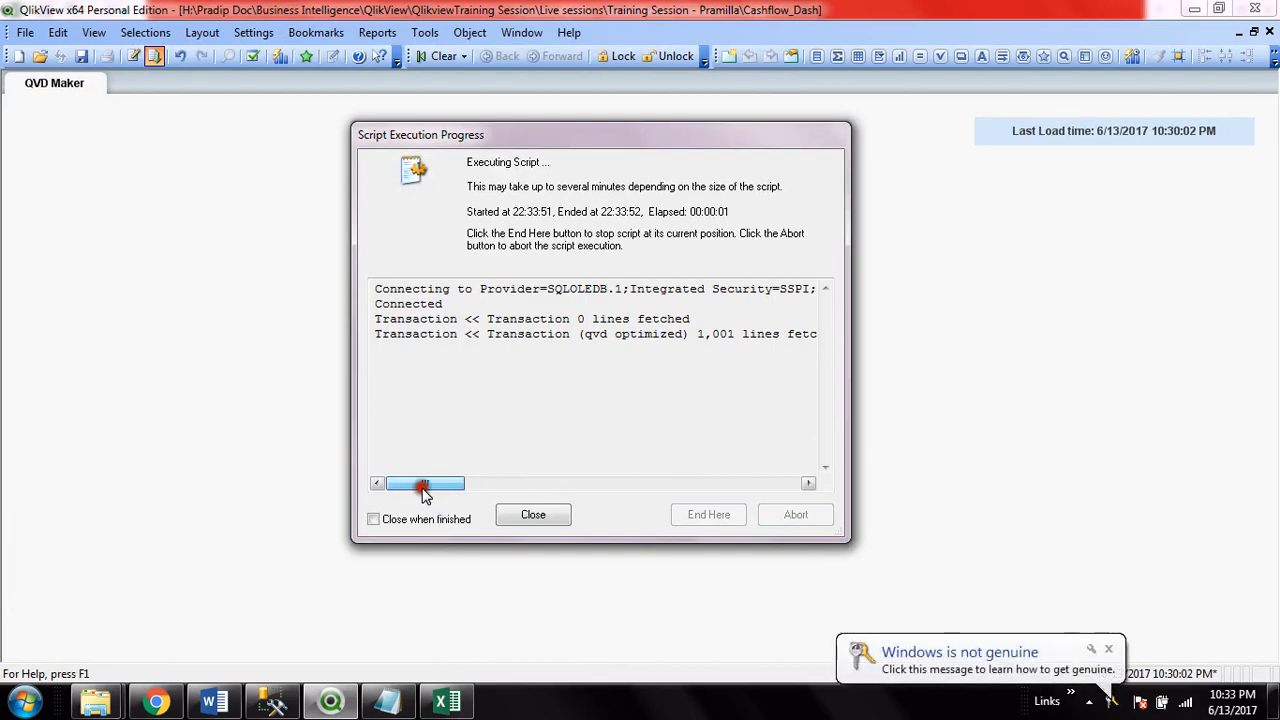
pyautogui.click(578, 319)
pyautogui.click(549, 527)
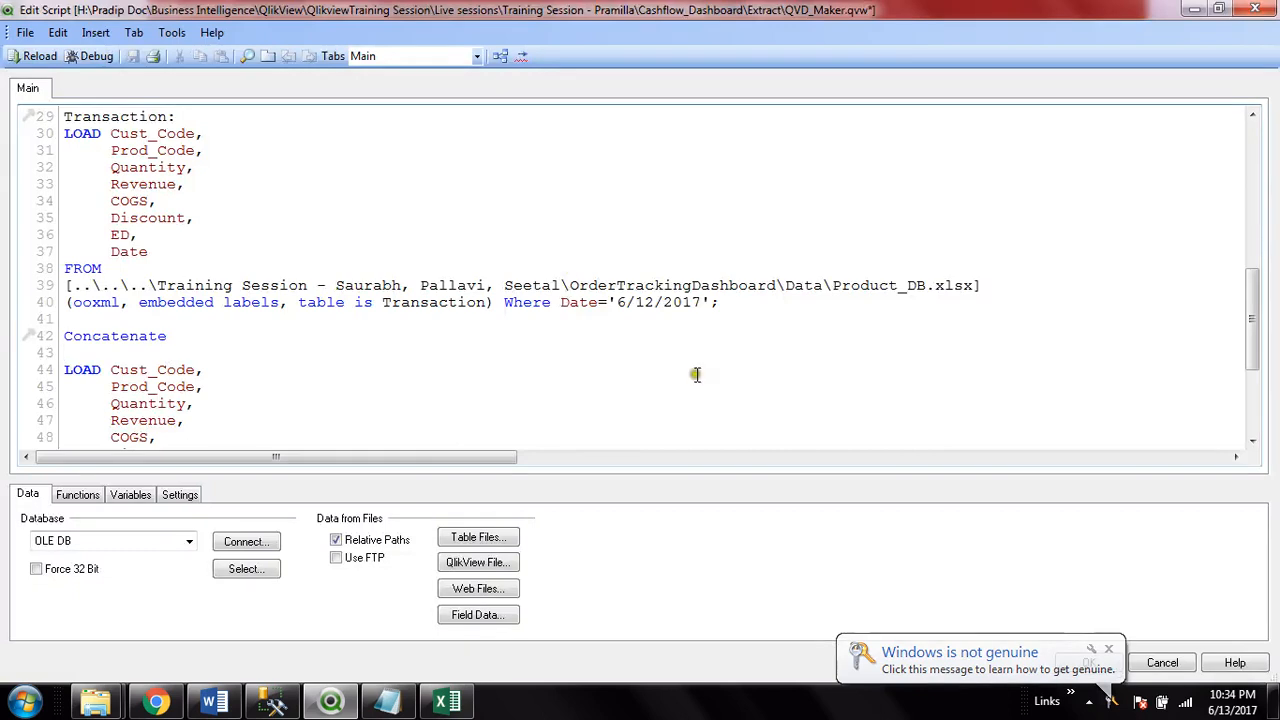
# Retype line 40's Where filter as Date='06/12/2017' and accept the script
pyautogui.click(728, 302)
pyautogui.click(625, 303)
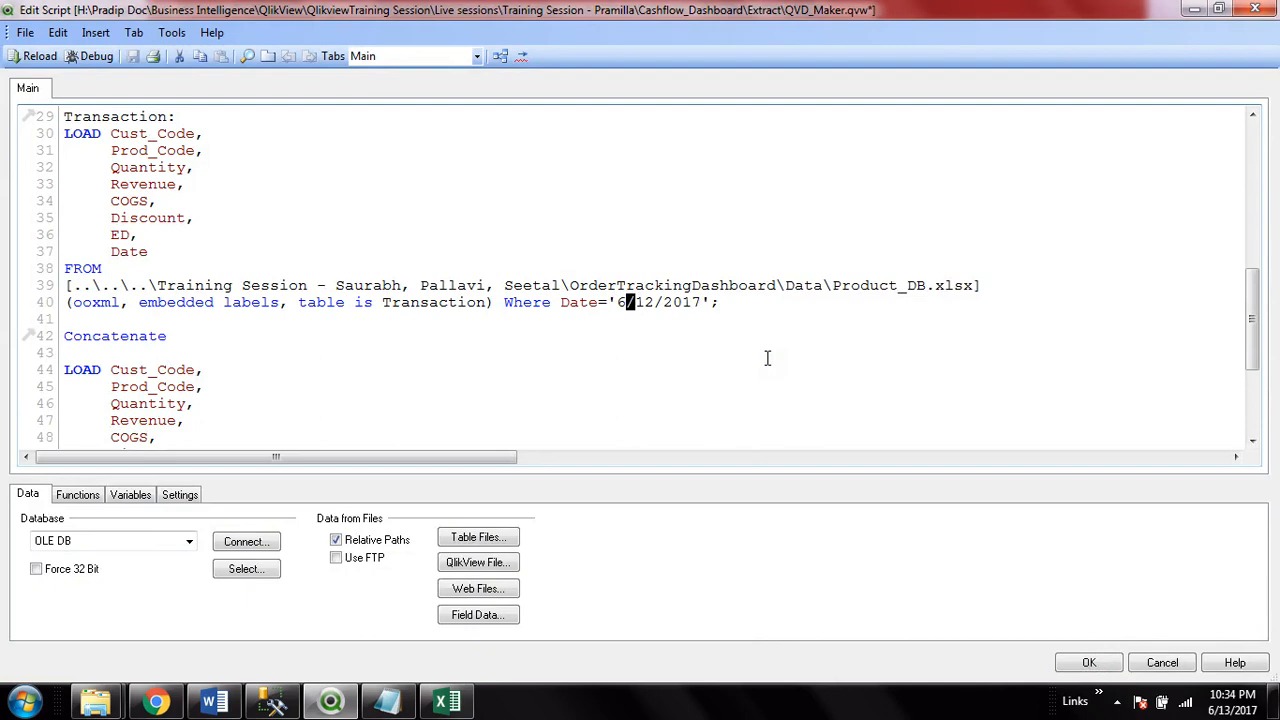
pyautogui.press('Delete')
pyautogui.press('BackSpace')
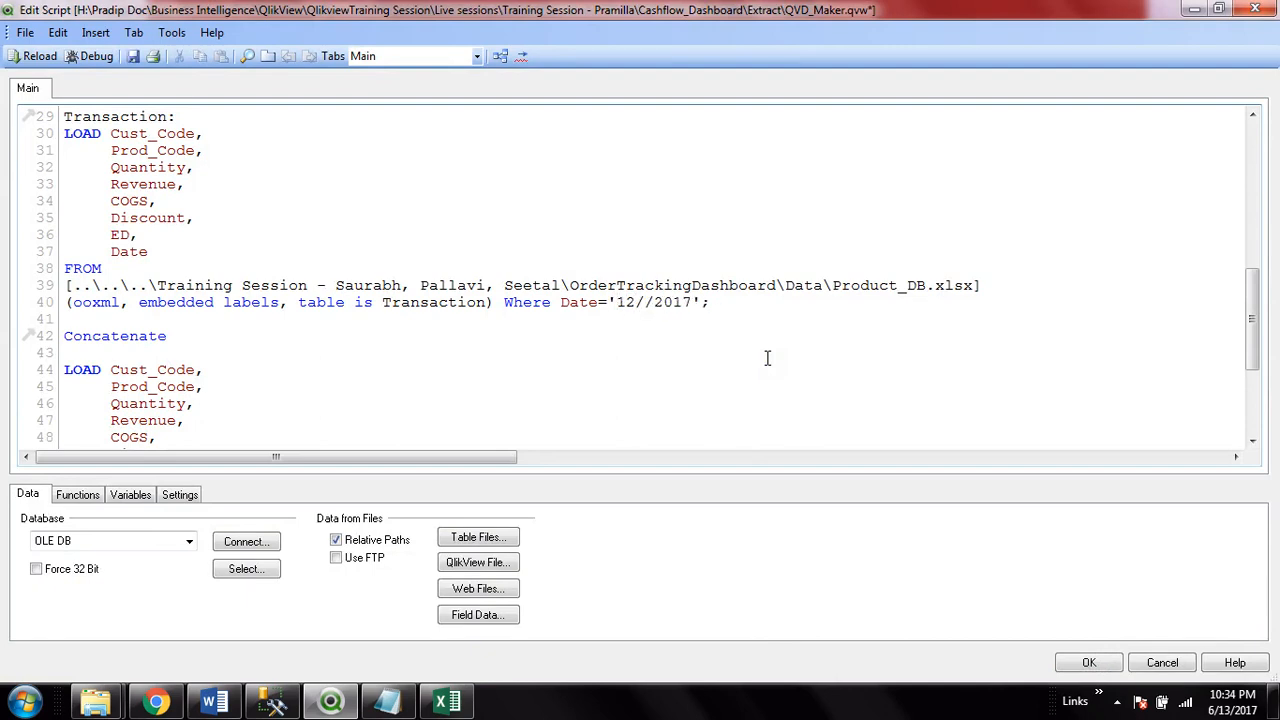
pyautogui.press('BackSpace')
pyautogui.write('6/12/20')
pyautogui.click(1094, 664)
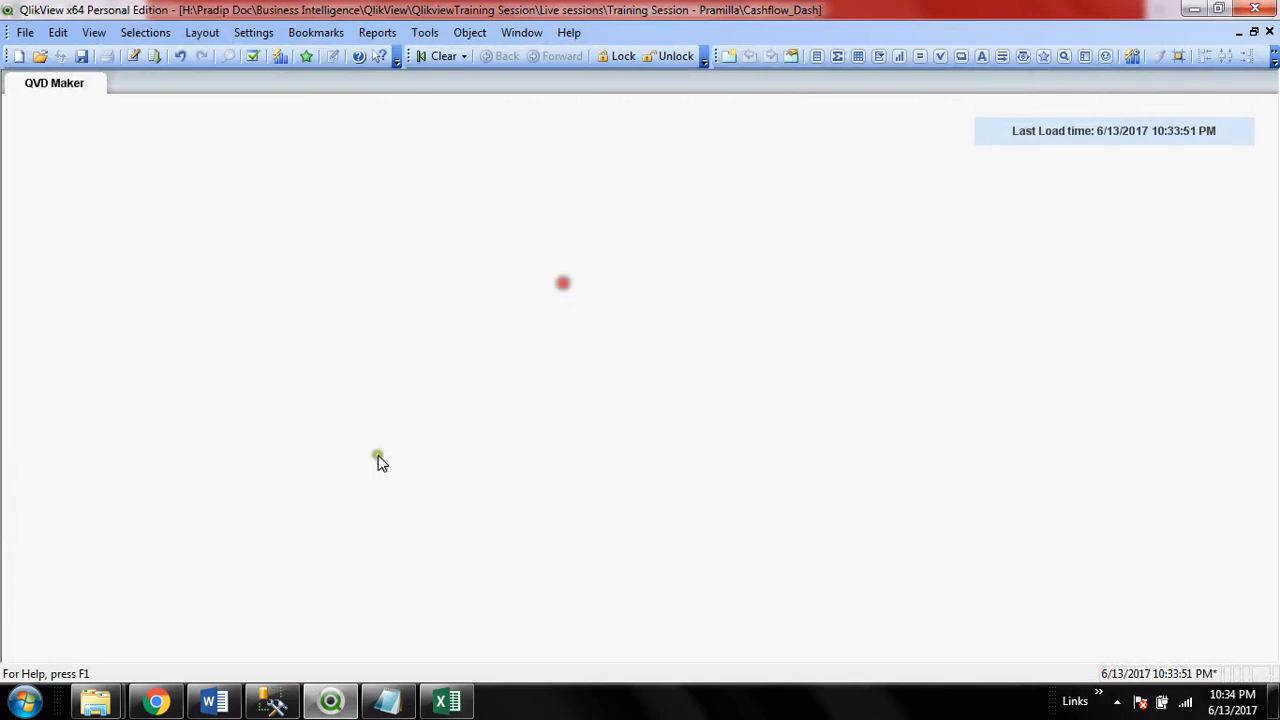
# Save and reload the document, again fetching 0 Excel lines and 1,001 QVD lines
pyautogui.click(81, 56)
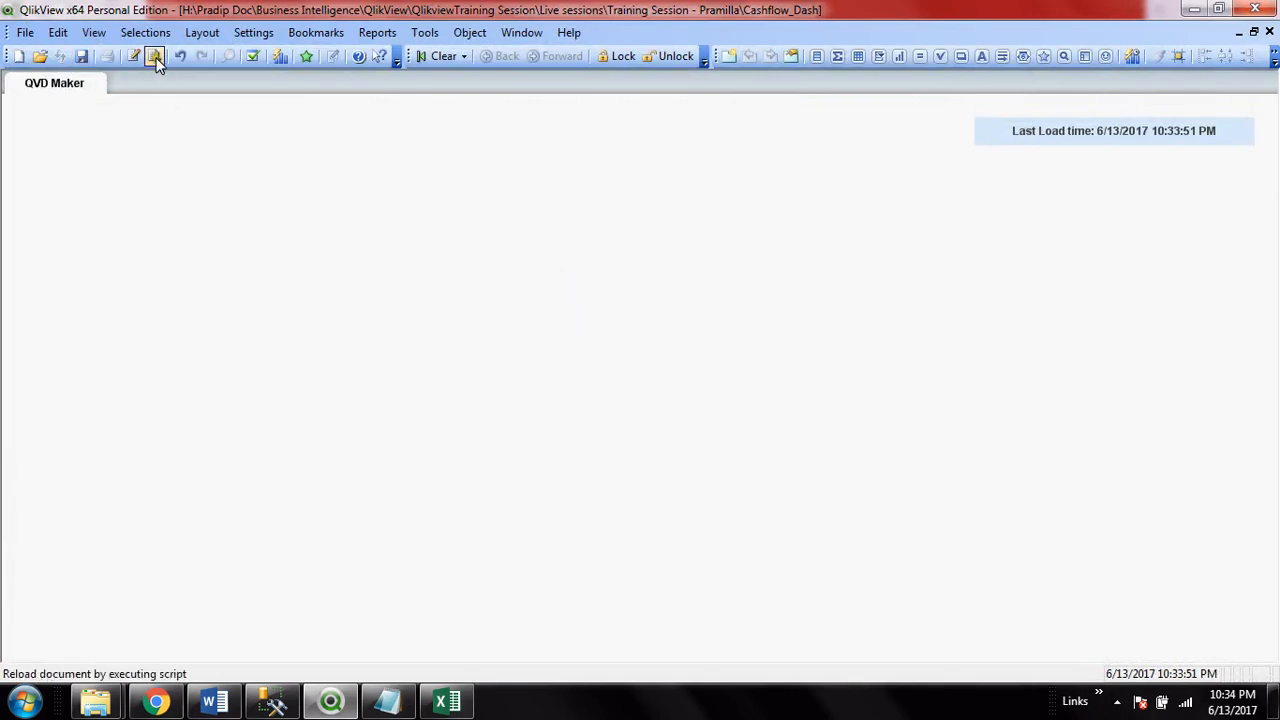
pyautogui.click(131, 56)
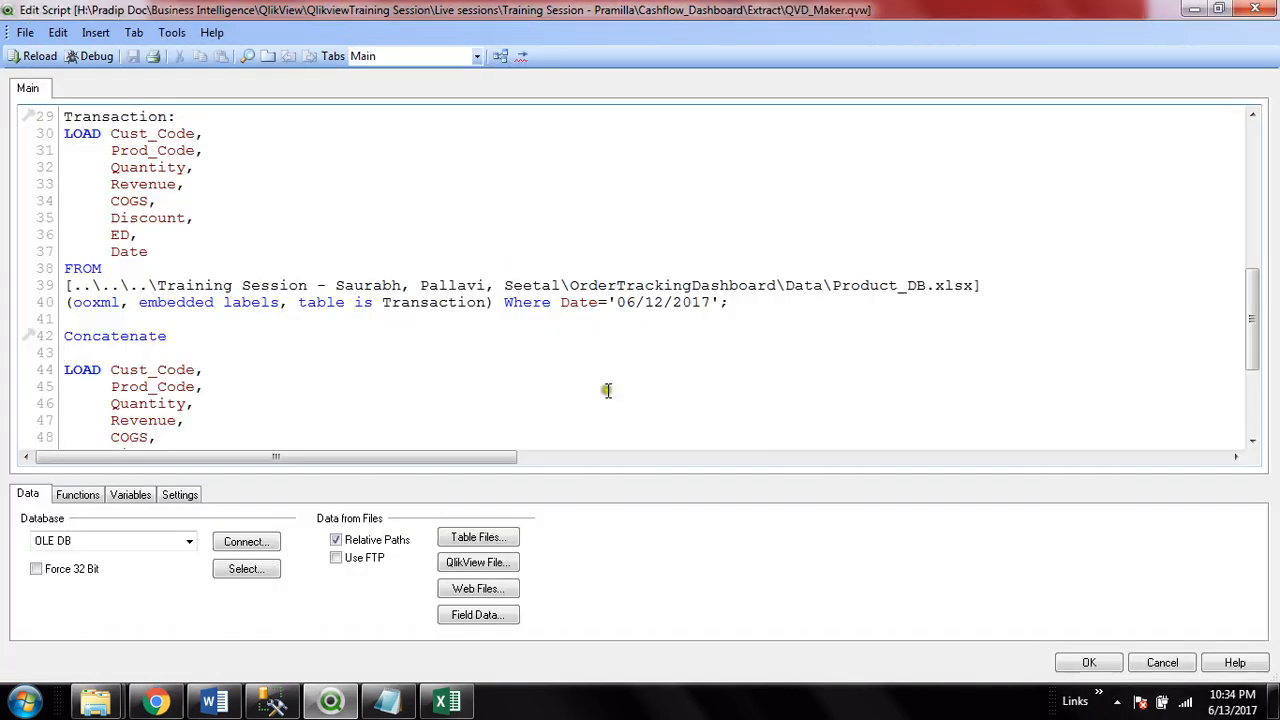
pyautogui.click(1089, 664)
pyautogui.click(151, 56)
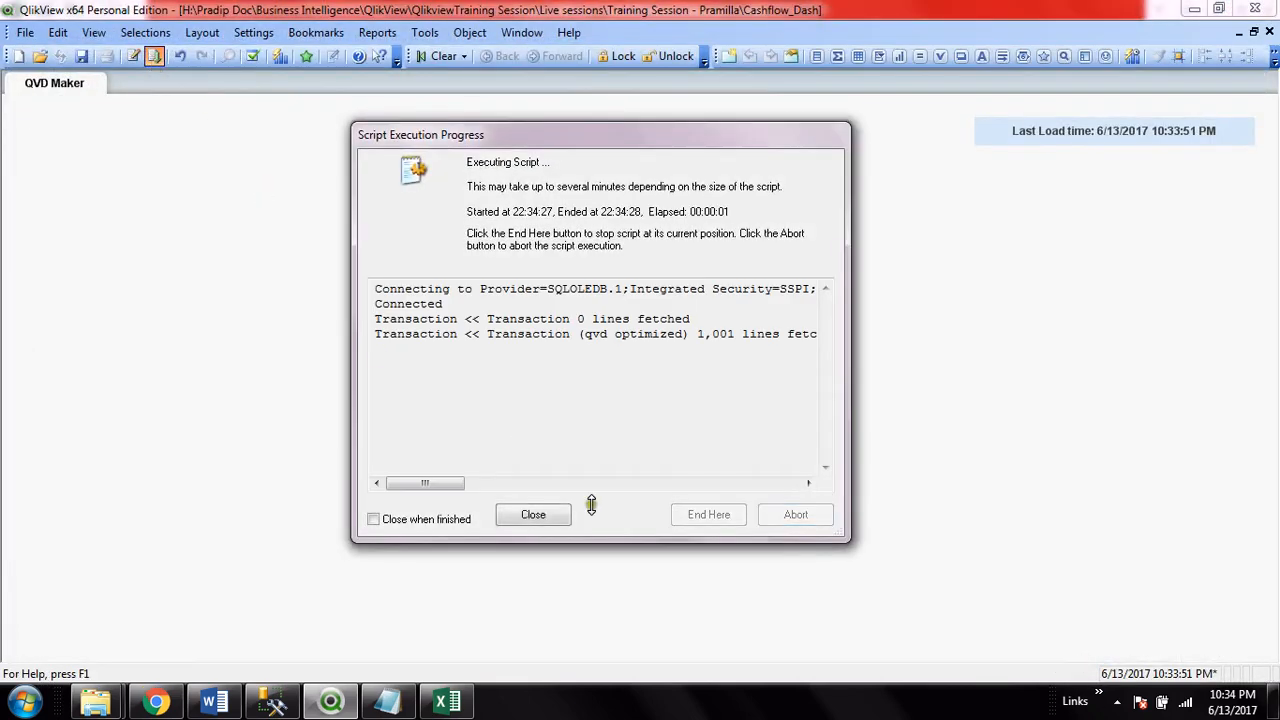
pyautogui.click(536, 515)
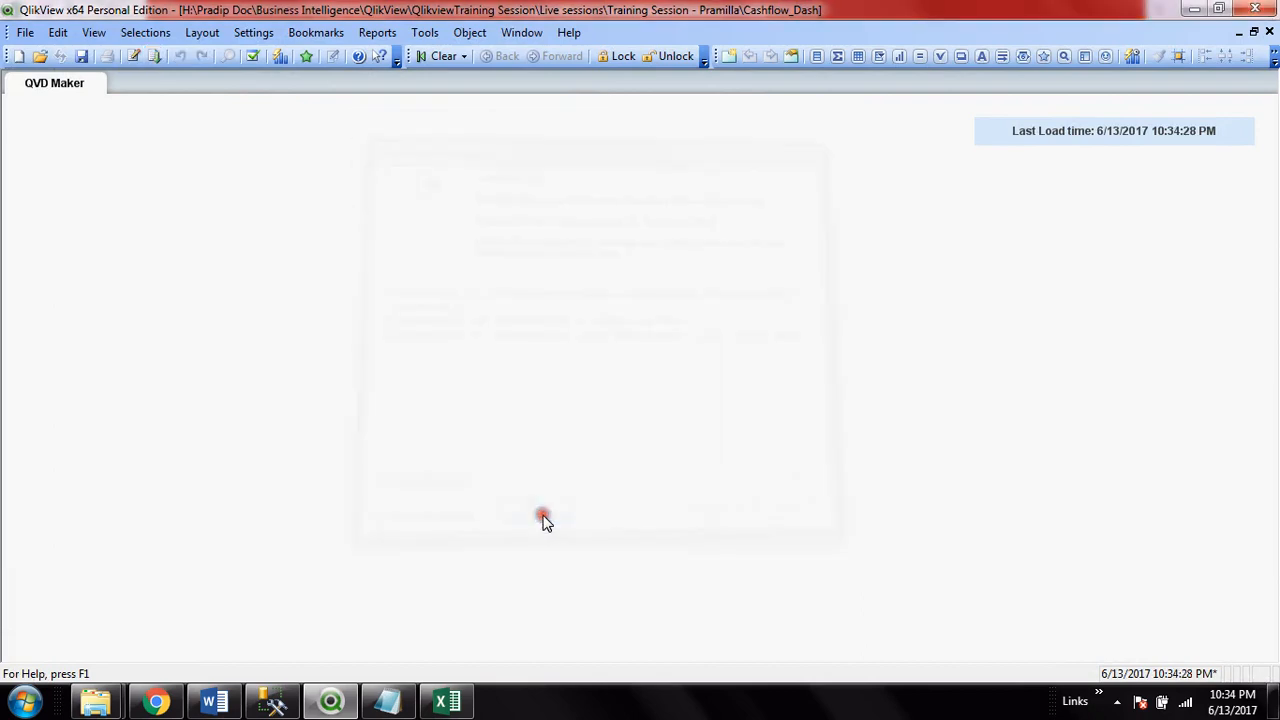
pyautogui.click(133, 56)
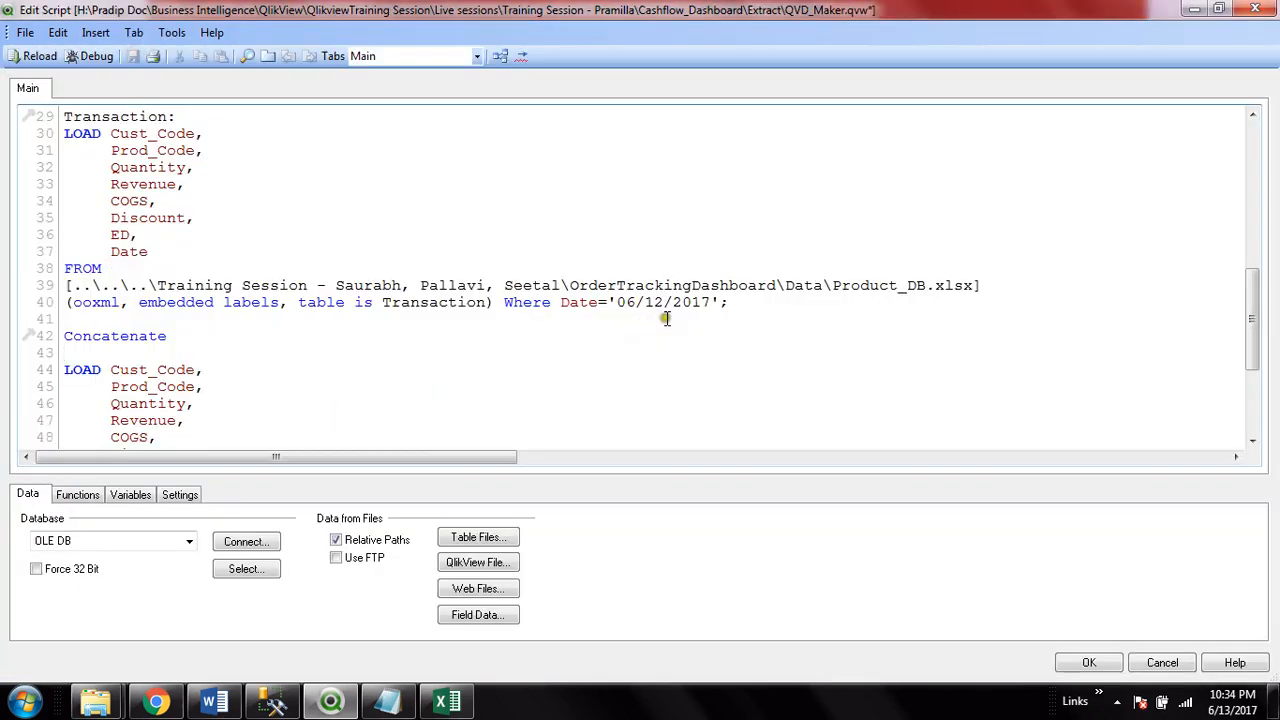
# Swap day and month so line 40's filter reads Date='12/06/2017'
pyautogui.click(645, 305)
pyautogui.press('BackSpace')
pyautogui.press('BackSpace')
pyautogui.press('BackSpace')
pyautogui.write('0')
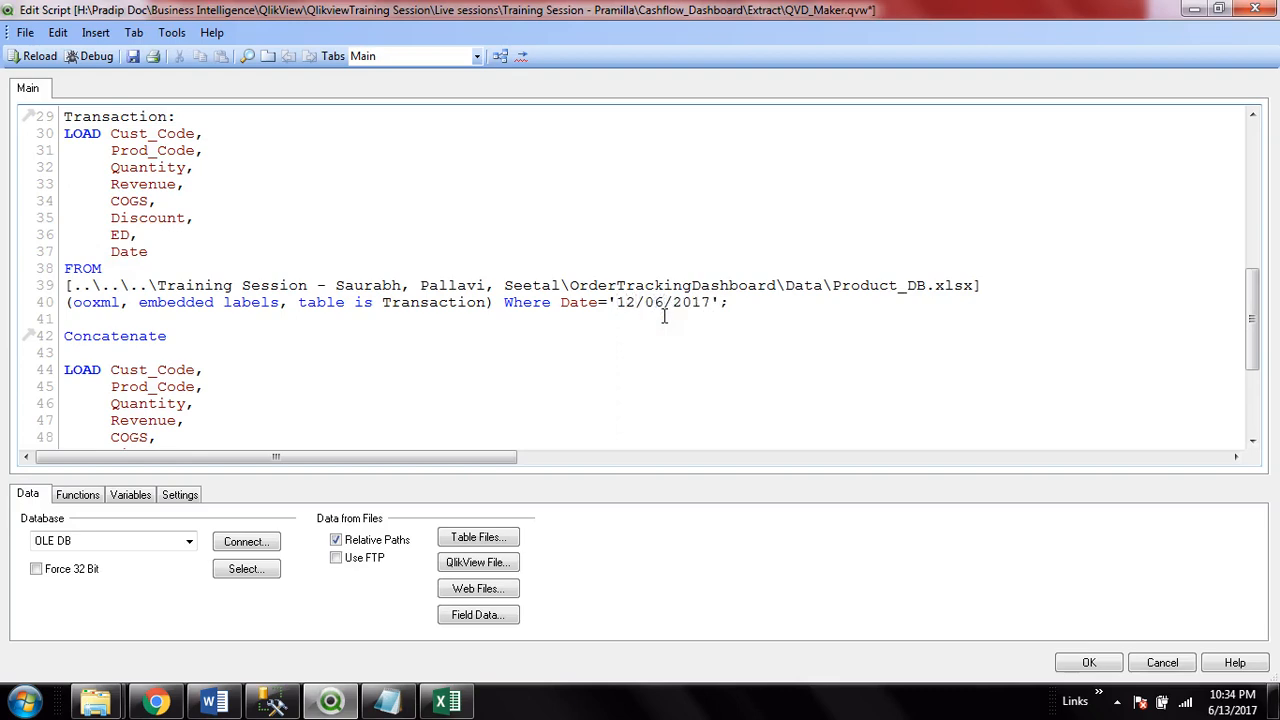
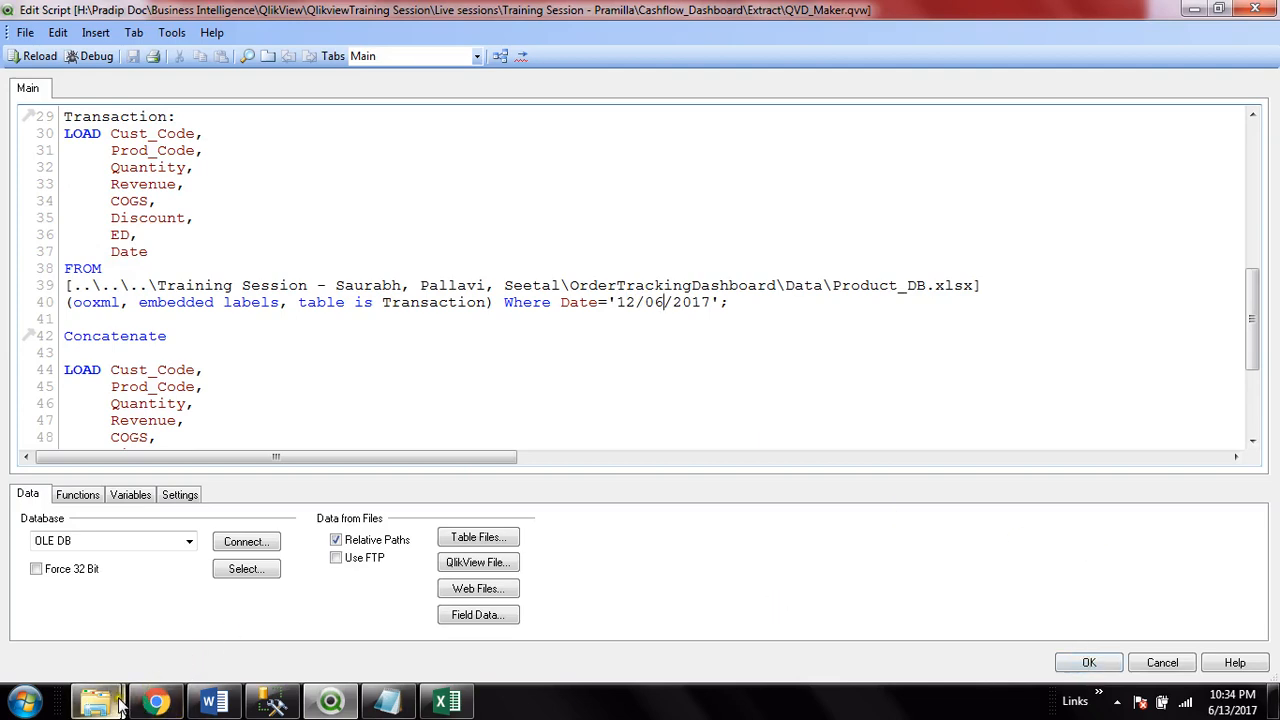
# Switch from the QlikView script editor to the Cashflow_Dashboard Data folder window in Explorer
pyautogui.moveTo(105, 700)
pyautogui.click(288, 632)
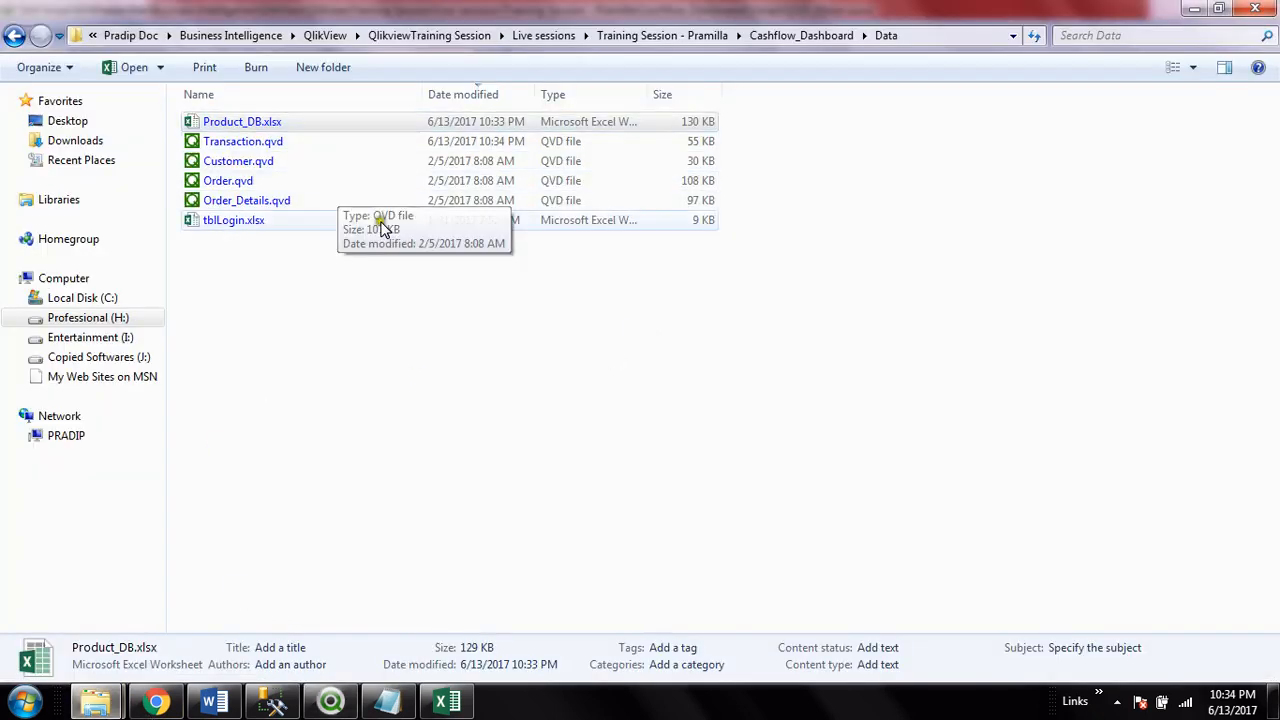
# Select the updated Product_DB.xlsx, glance at the script's line 40, then return to the Data folder
pyautogui.click(586, 380)
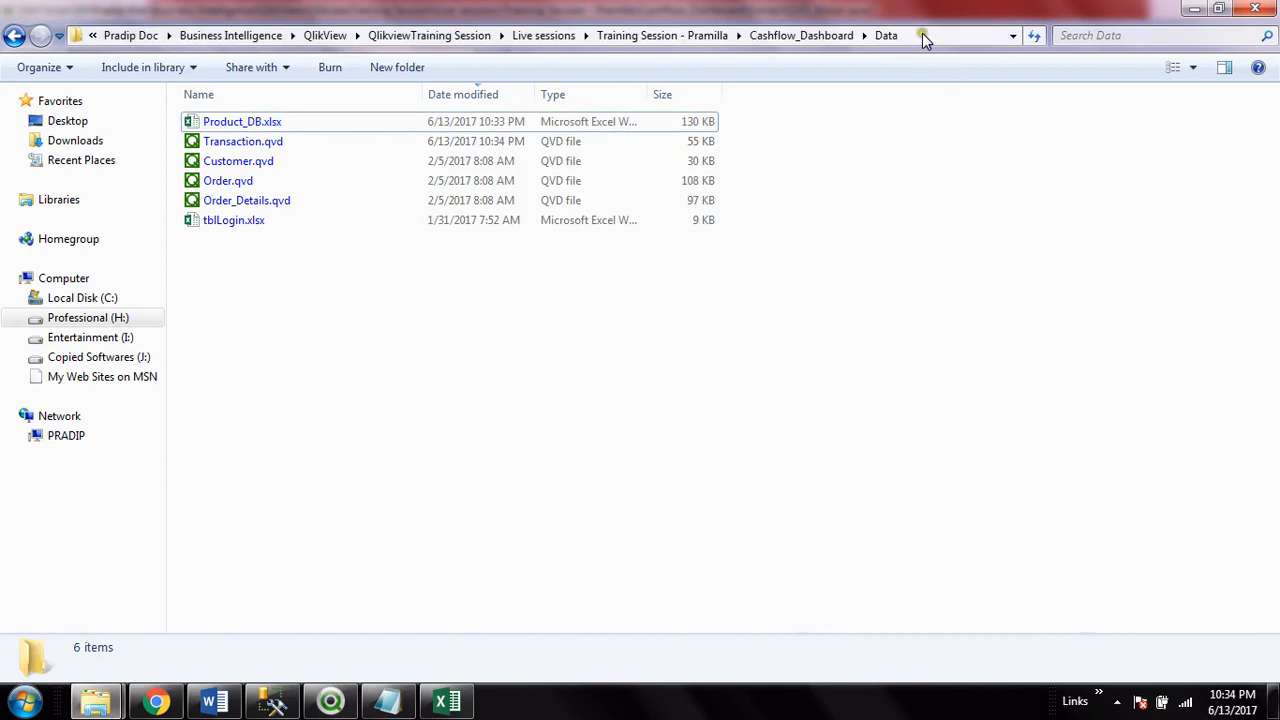
pyautogui.click(251, 122)
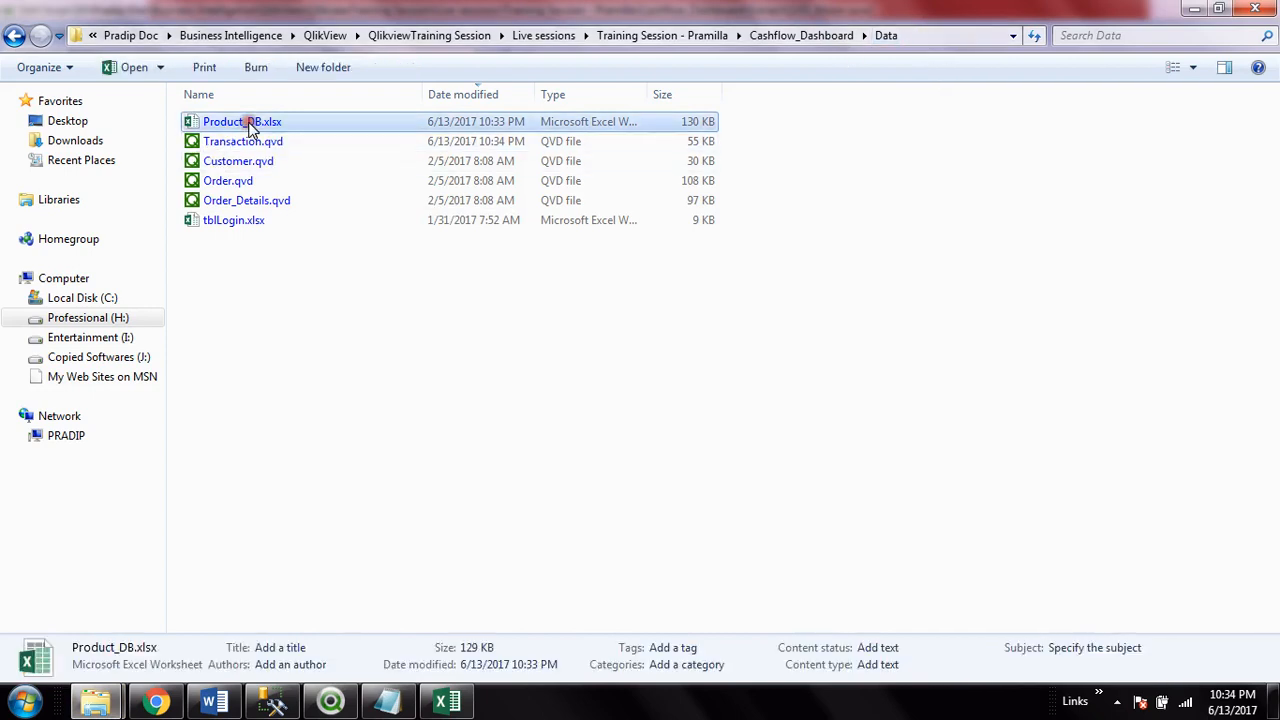
pyautogui.click(330, 702)
pyautogui.click(806, 352)
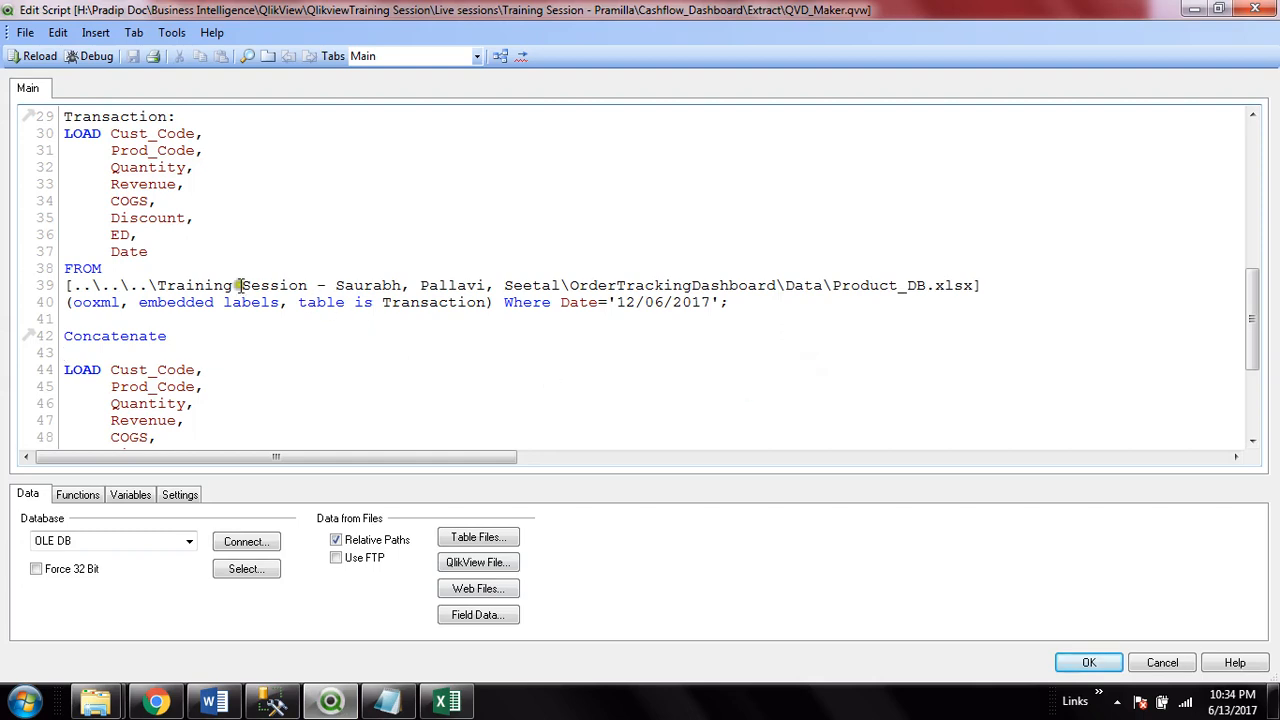
pyautogui.click(1030, 308)
pyautogui.moveTo(95, 702)
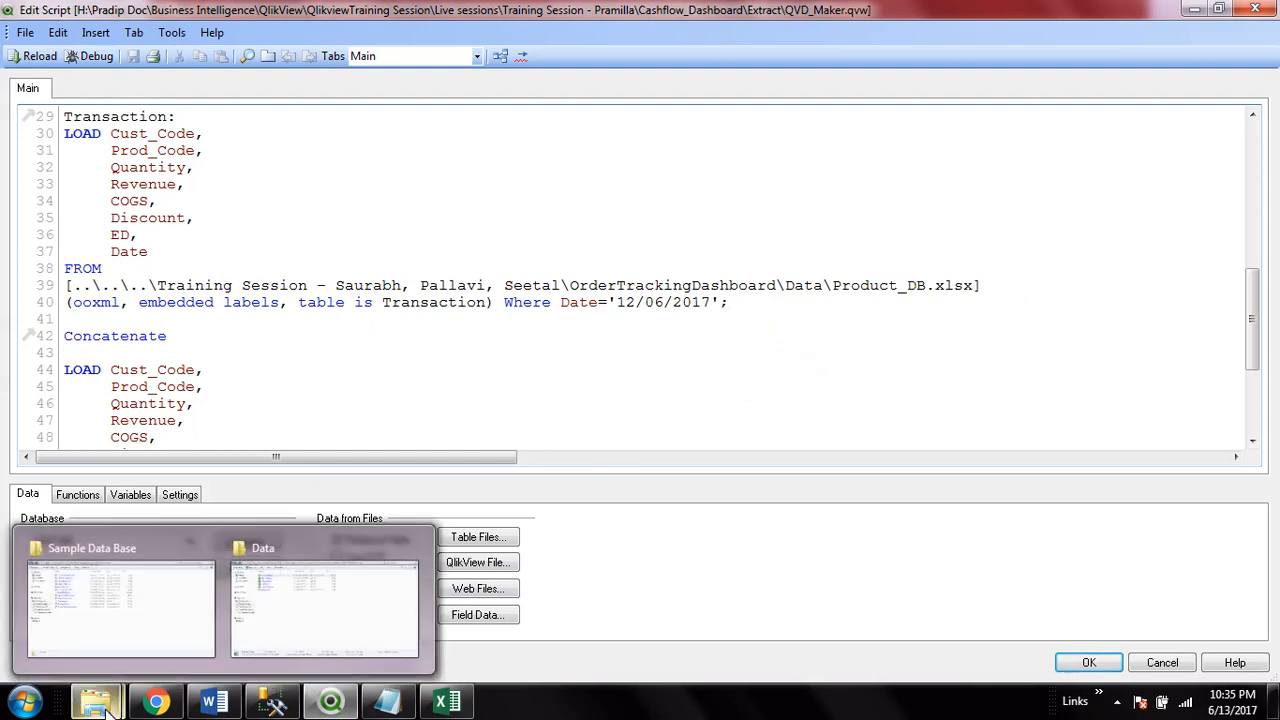
pyautogui.click(243, 606)
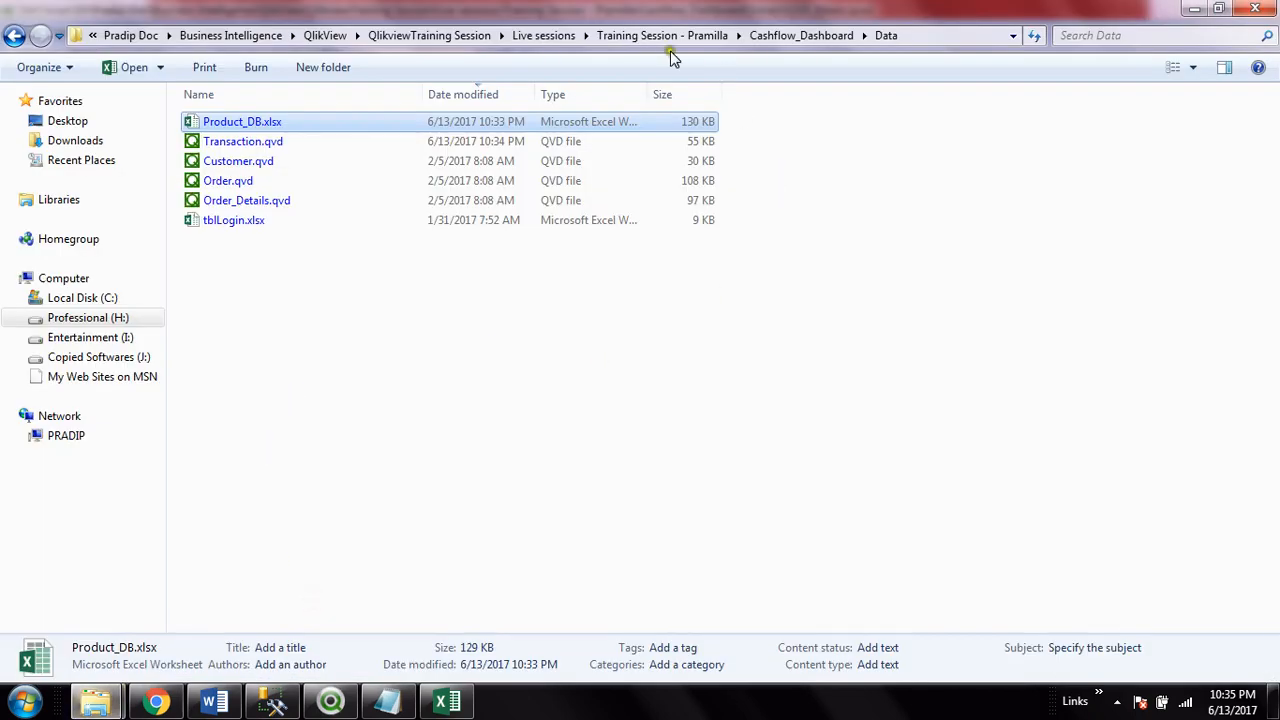
pyautogui.hotkey('alt', 'Tab')
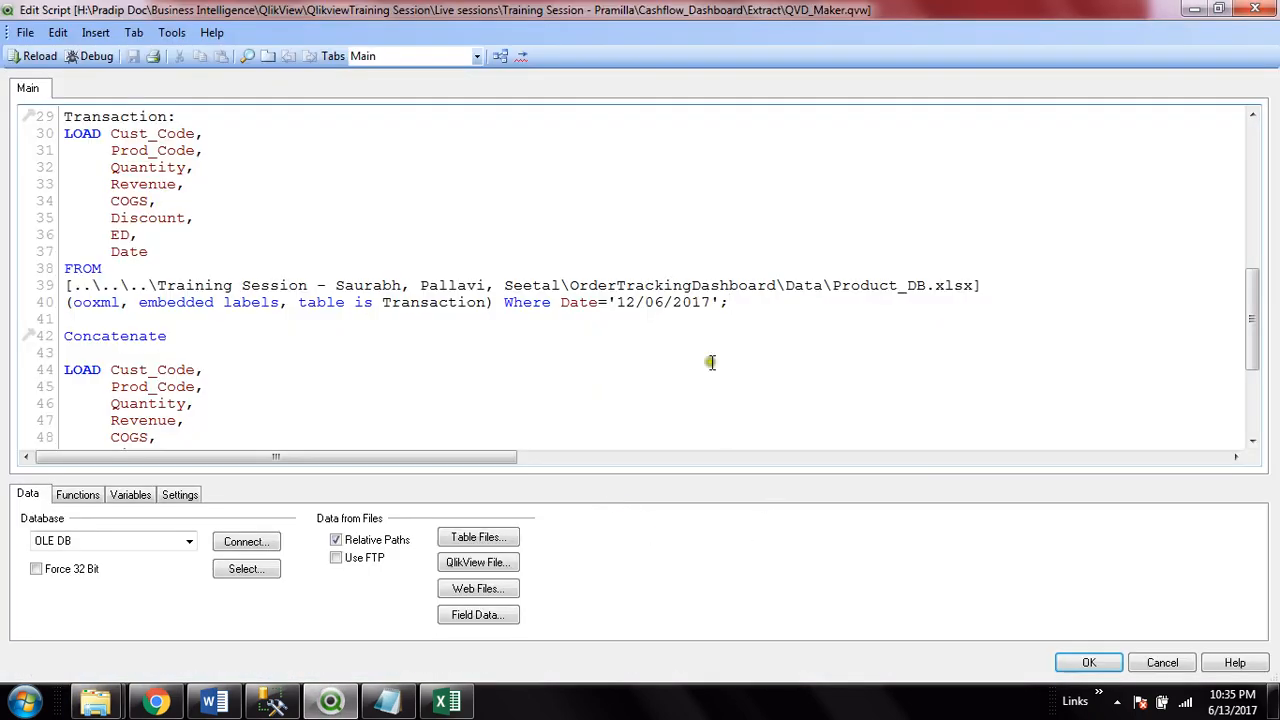
pyautogui.hotkey('alt', 'Tab')
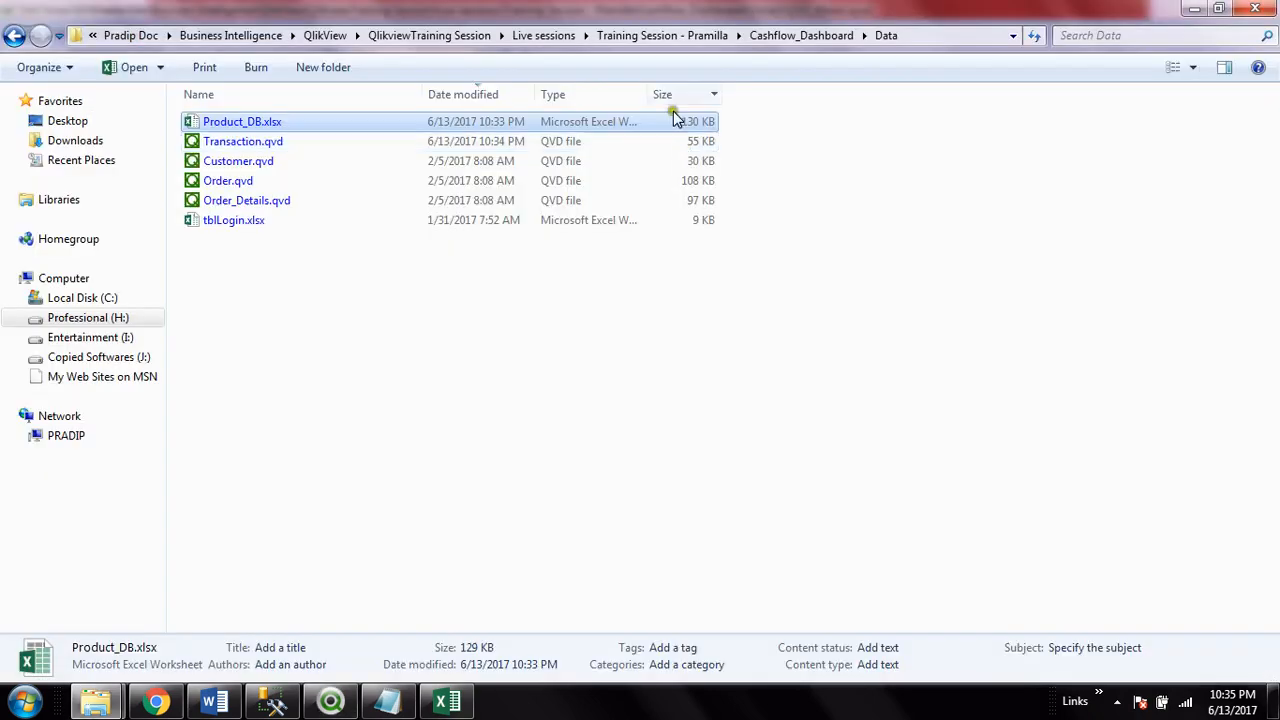
# Paste Product_DB.xlsx into Training Session > OrderTrackingDashboard > Data, replacing the existing file
pyautogui.click(571, 36)
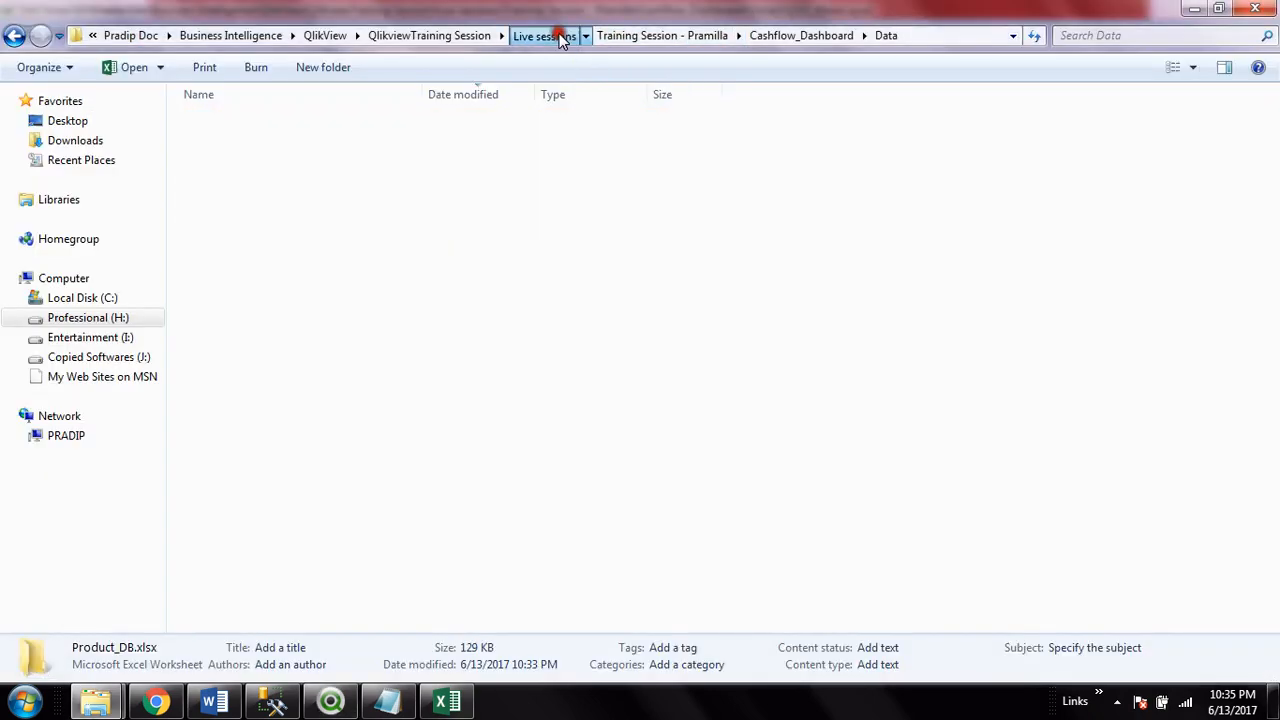
pyautogui.click(368, 146)
pyautogui.doubleClick(368, 146)
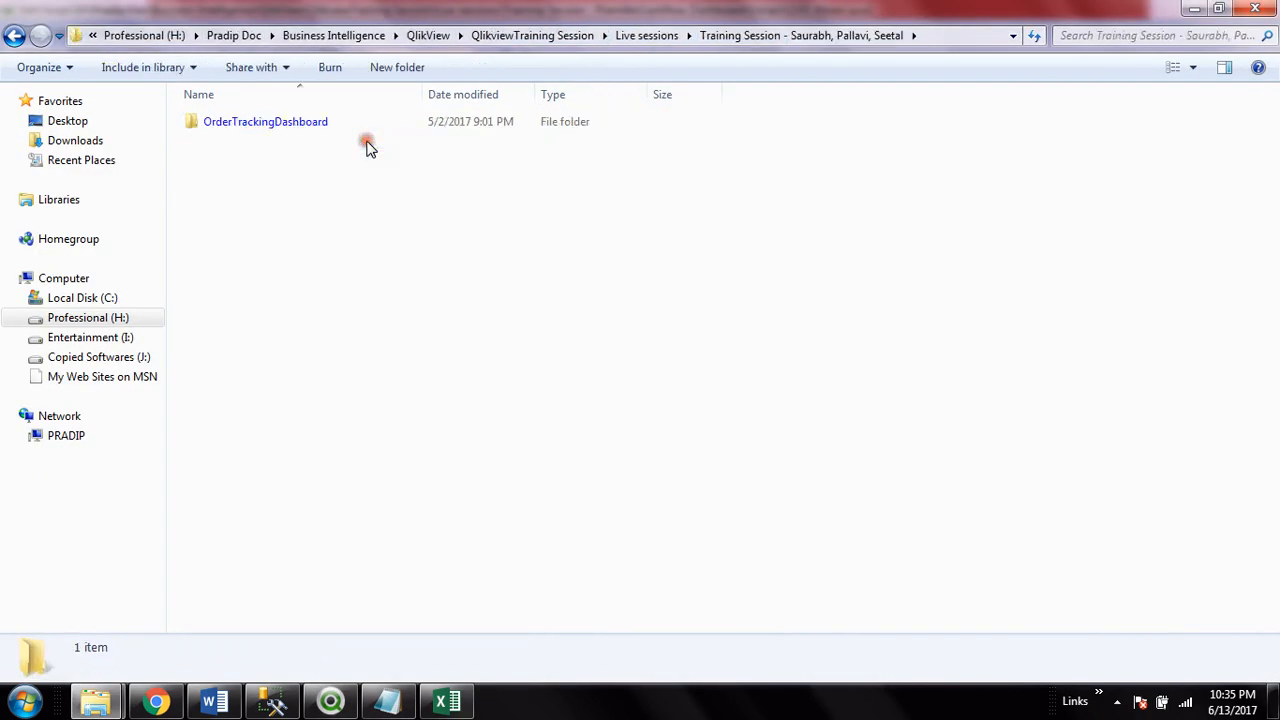
pyautogui.doubleClick(331, 129)
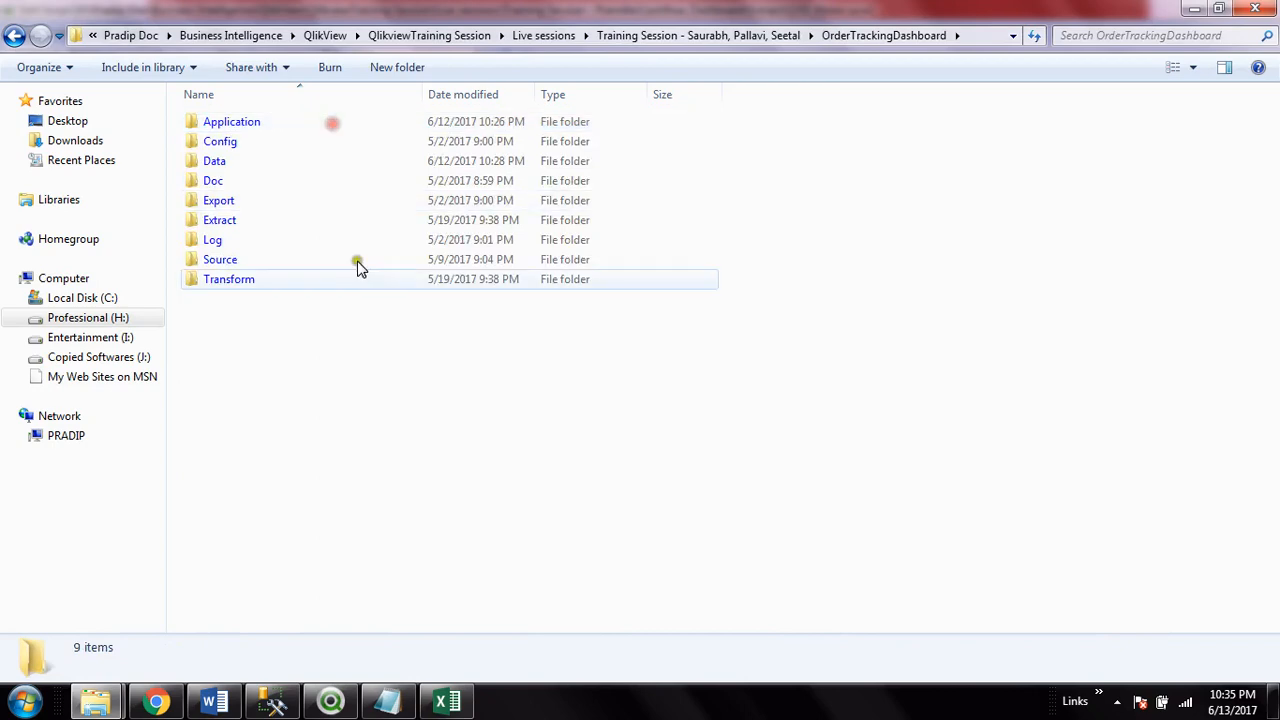
pyautogui.doubleClick(256, 162)
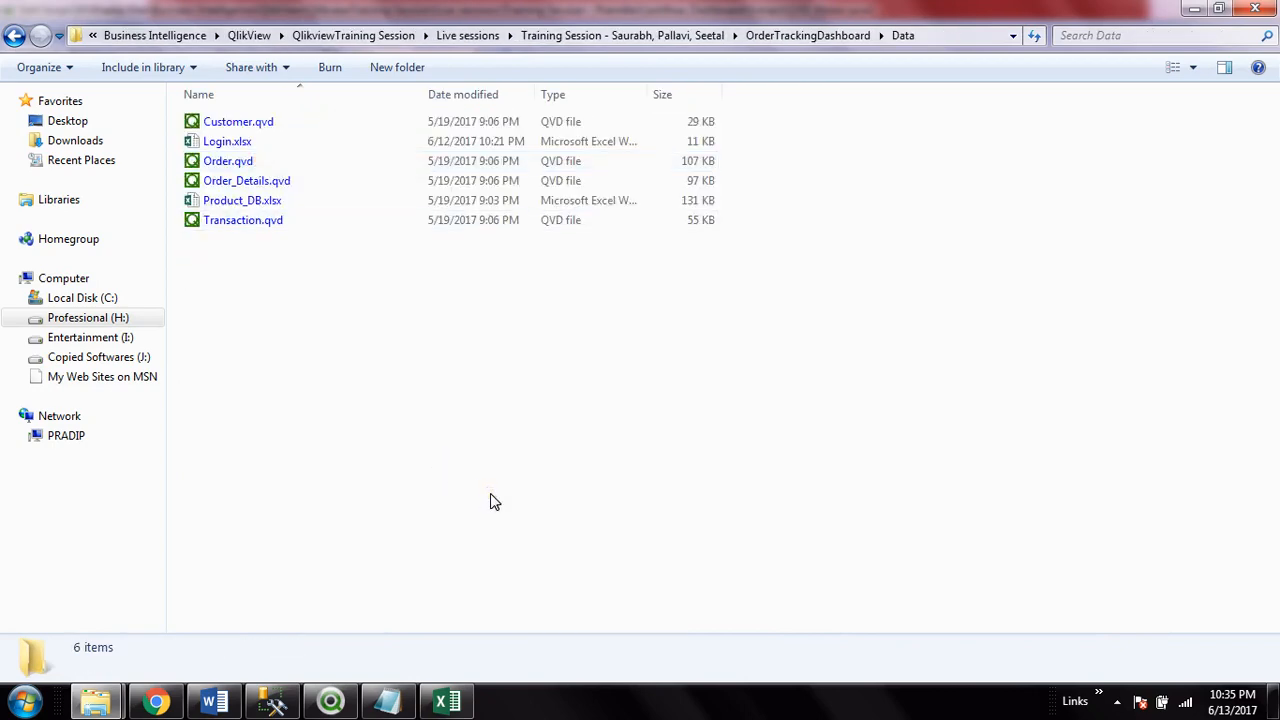
pyautogui.hotkey('ctrl', 'v')
pyautogui.click(623, 248)
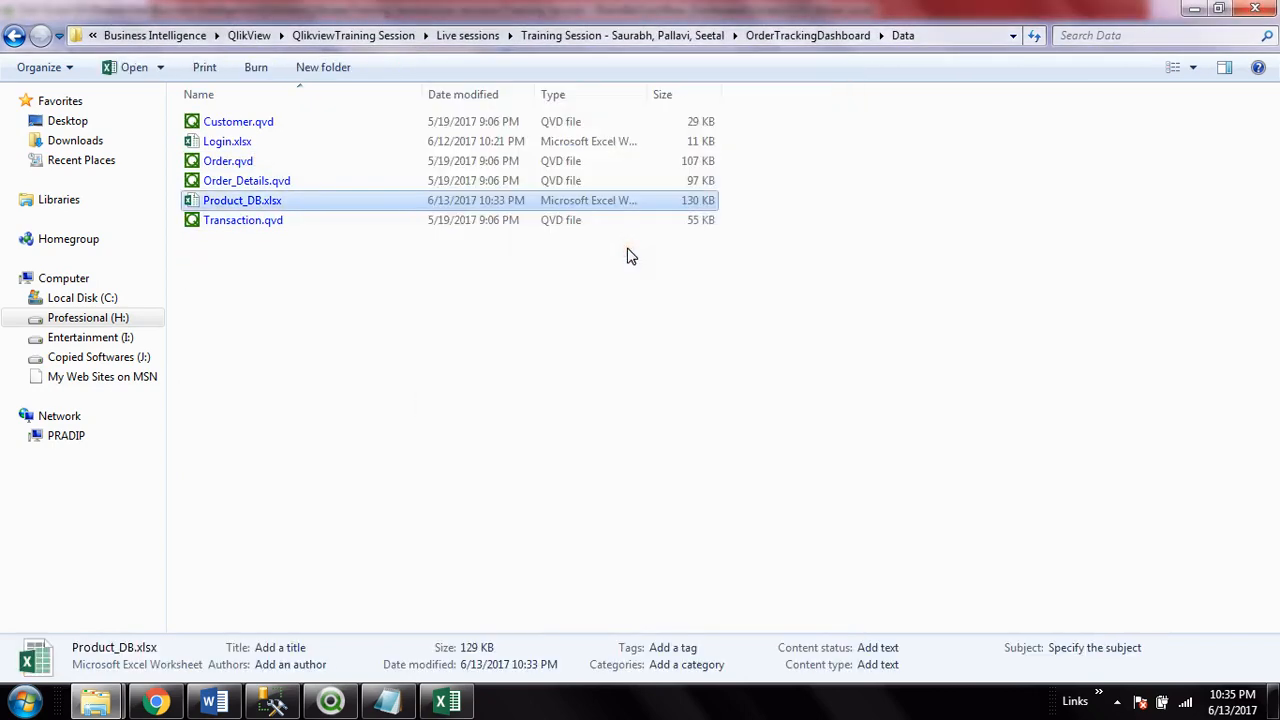
pyautogui.click(506, 458)
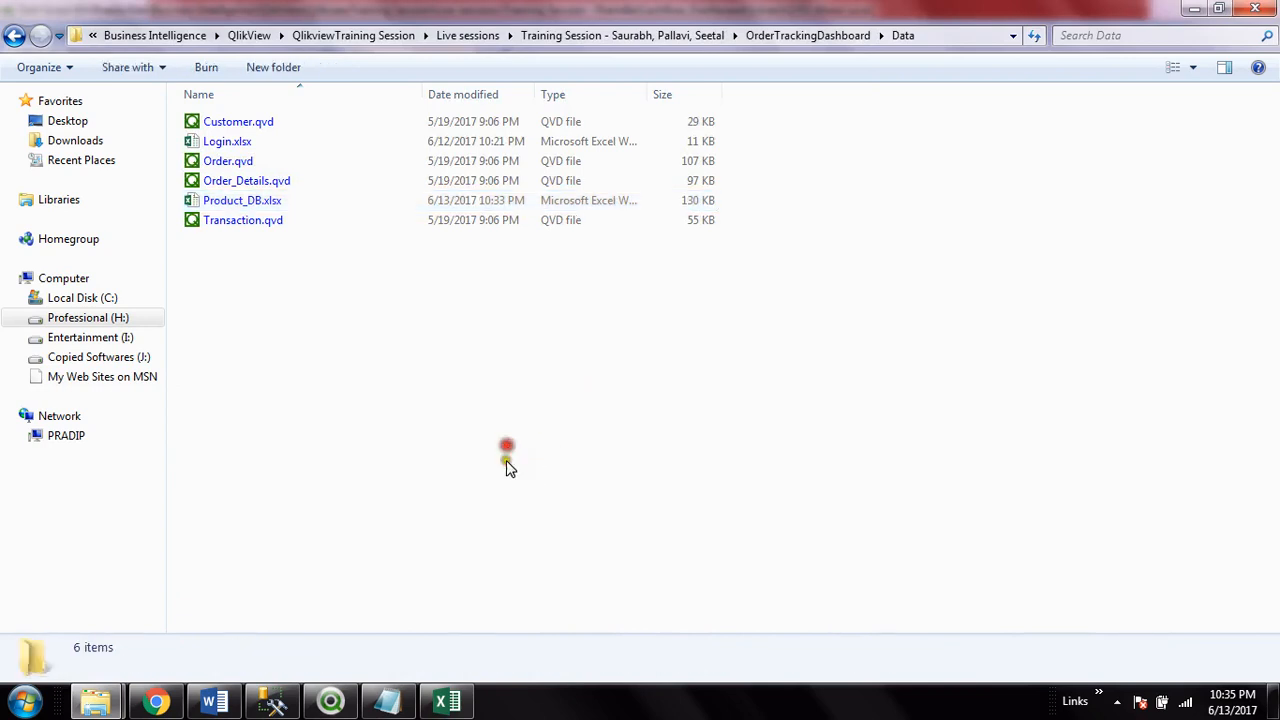
pyautogui.click(343, 705)
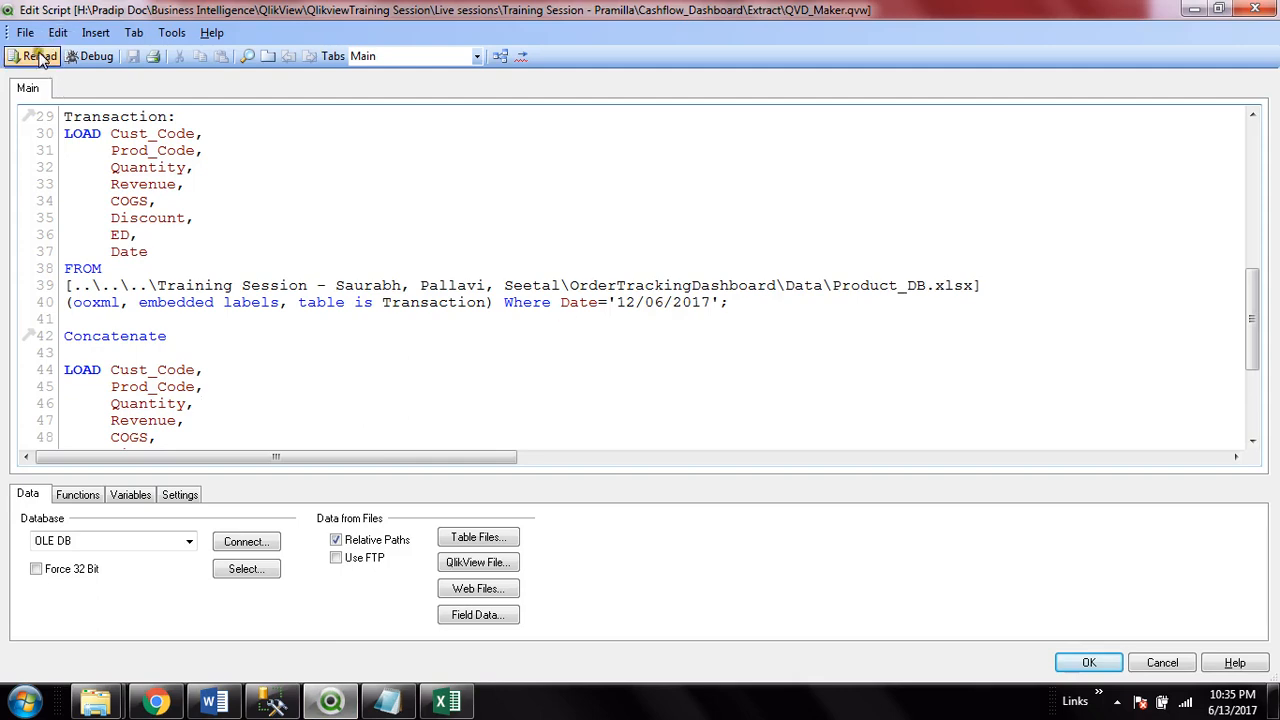
# Change line 40's filter date from '12/06/2017' to '6/12/2017' and accept the script
pyautogui.click(656, 302)
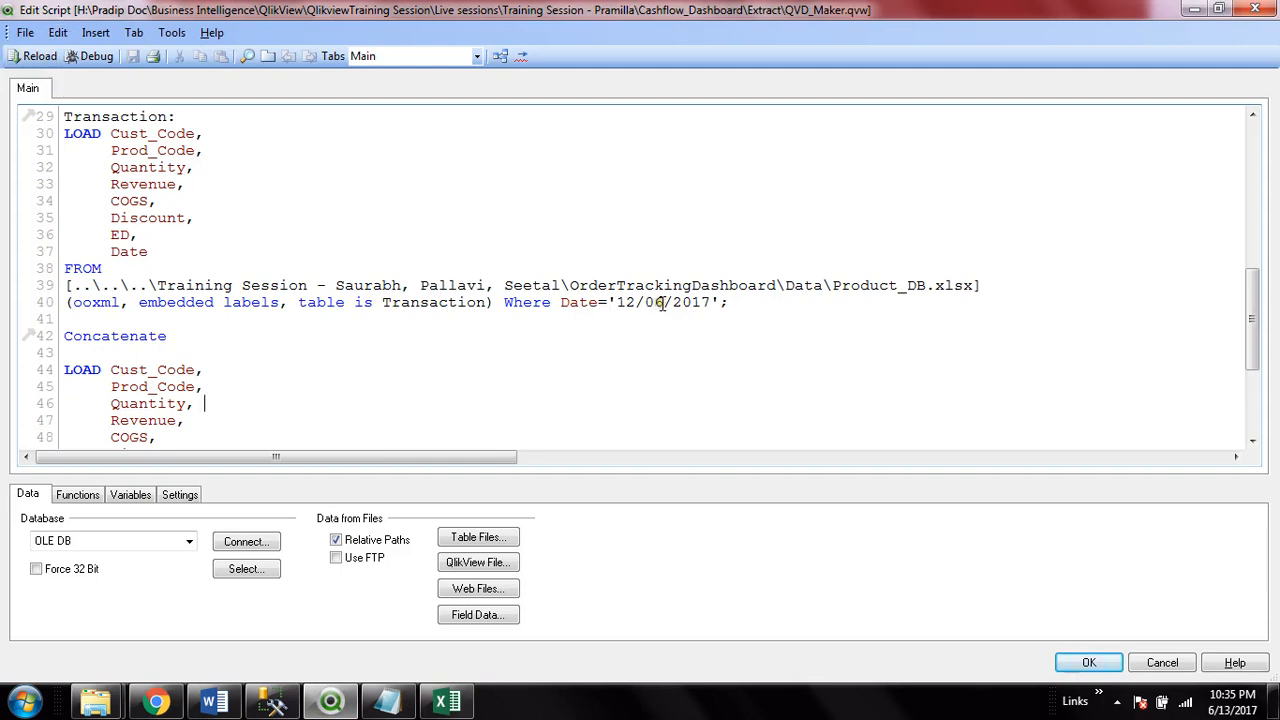
pyautogui.doubleClick(661, 303)
pyautogui.press('BackSpace')
pyautogui.press('BackSpace')
pyautogui.press('BackSpace')
pyautogui.press('BackSpace')
pyautogui.press('BackSpace')
pyautogui.write('0')
pyautogui.press('BackSpace')
pyautogui.write('6/12')
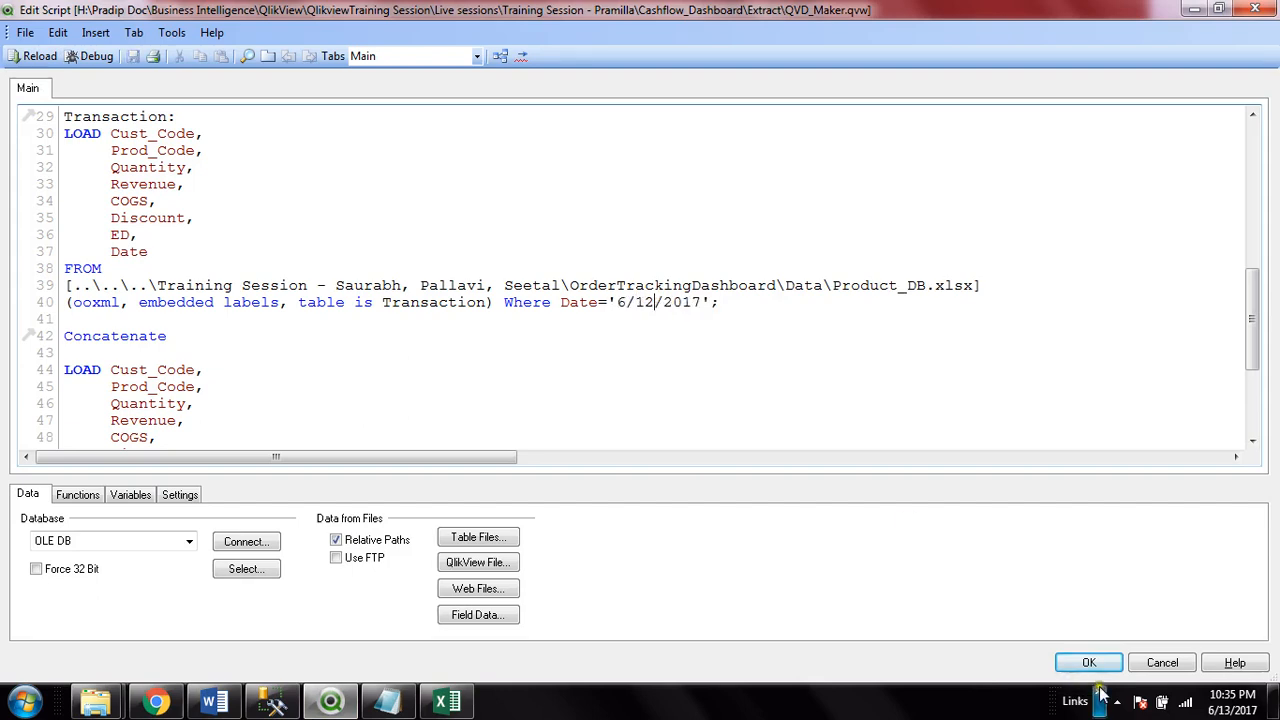
pyautogui.click(1089, 662)
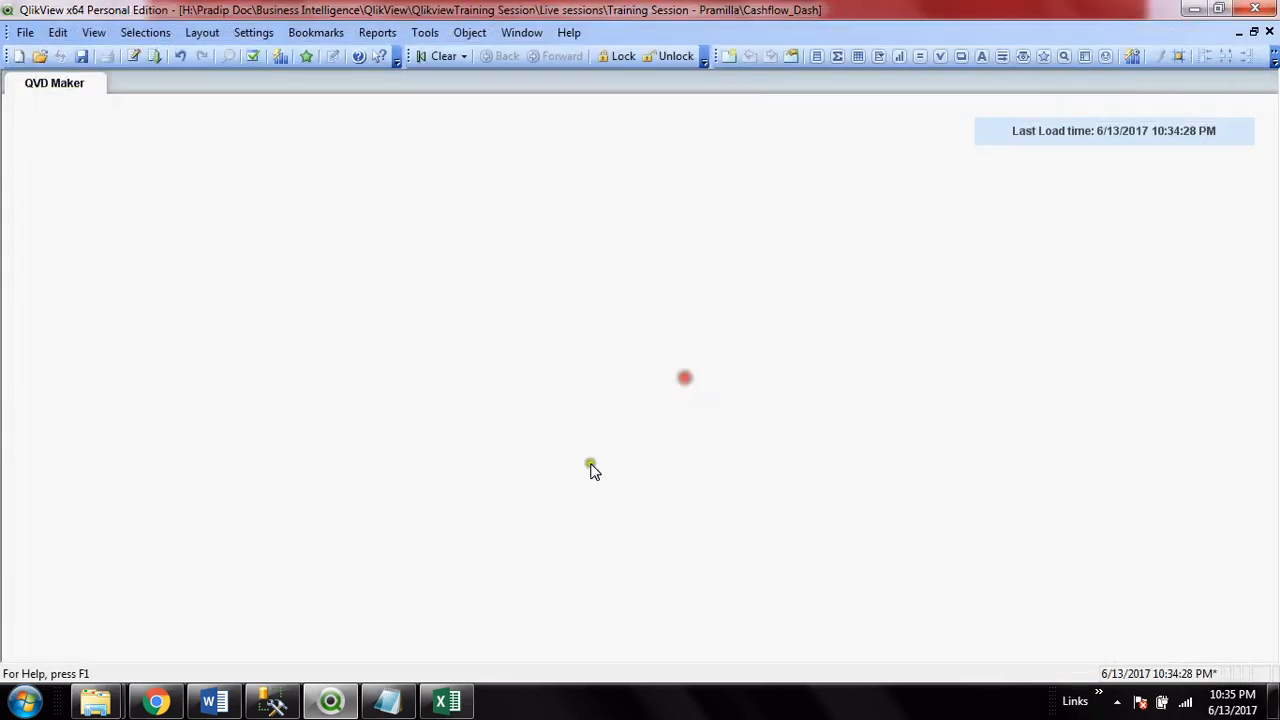
# Reload the script and review the log: 1 new Transaction line plus 1,002 QVD lines
pyautogui.click(155, 55)
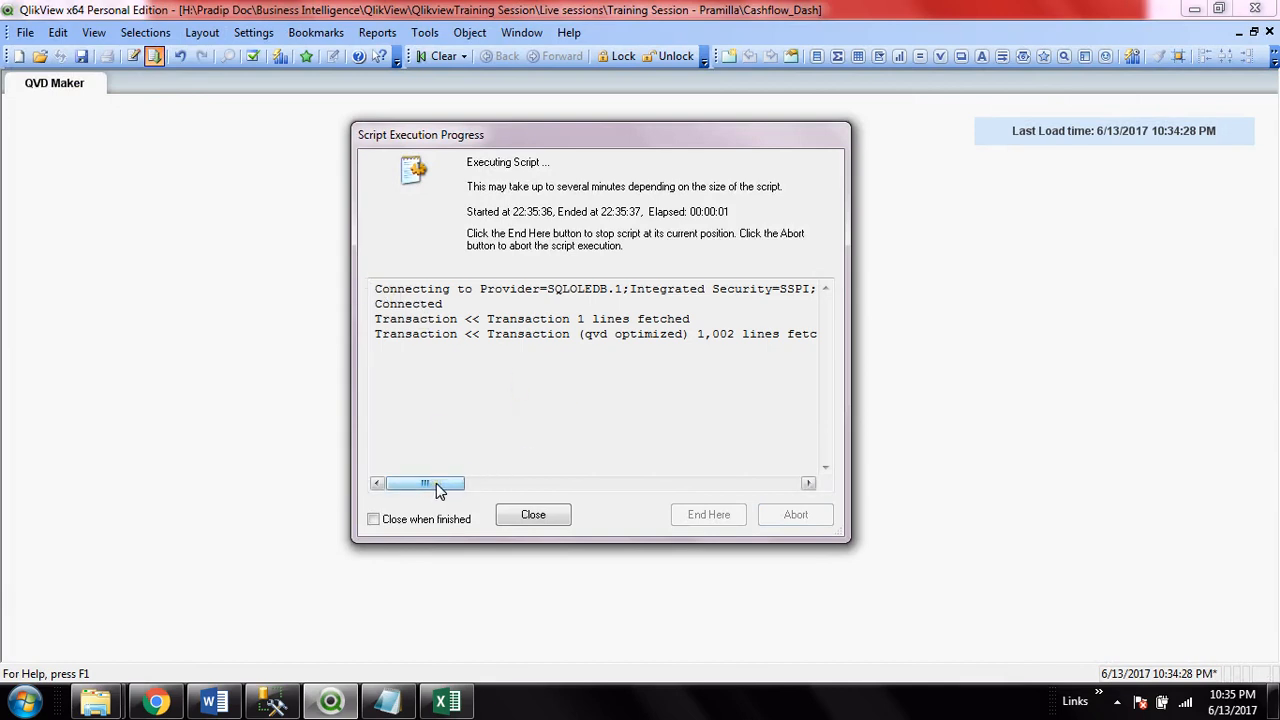
pyautogui.moveTo(377, 319); pyautogui.dragTo(718, 322)
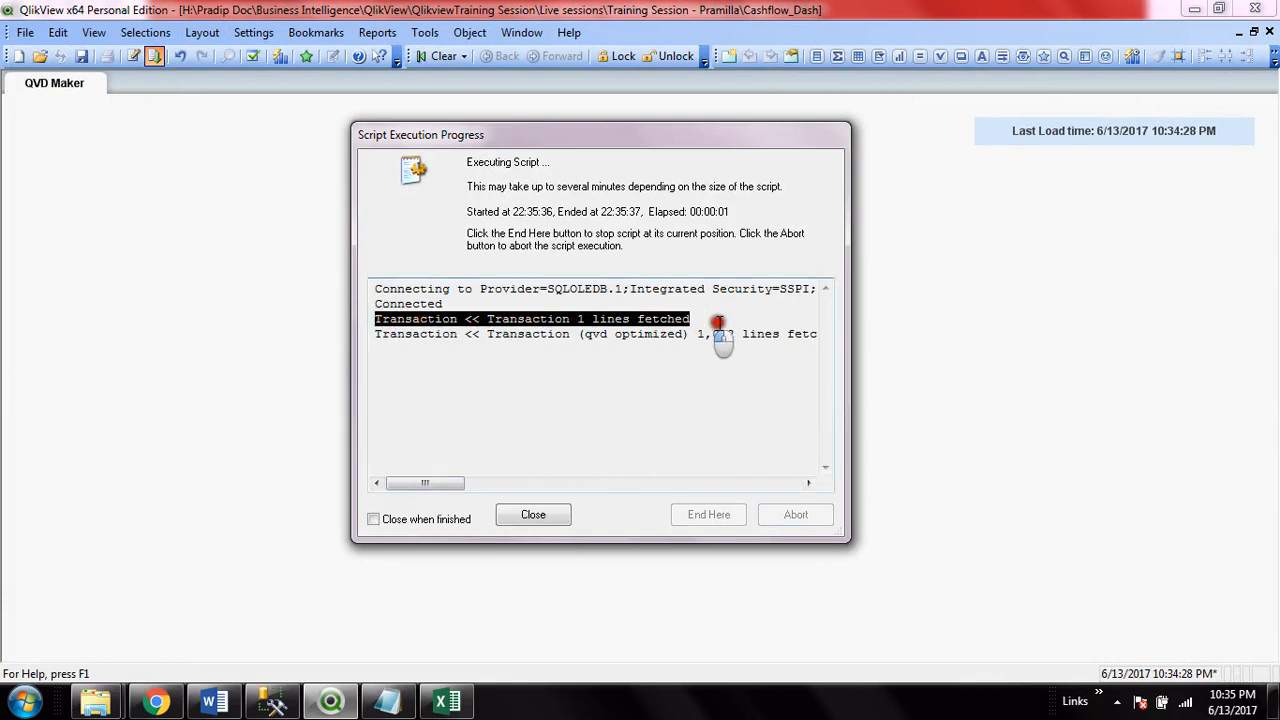
pyautogui.click(718, 322)
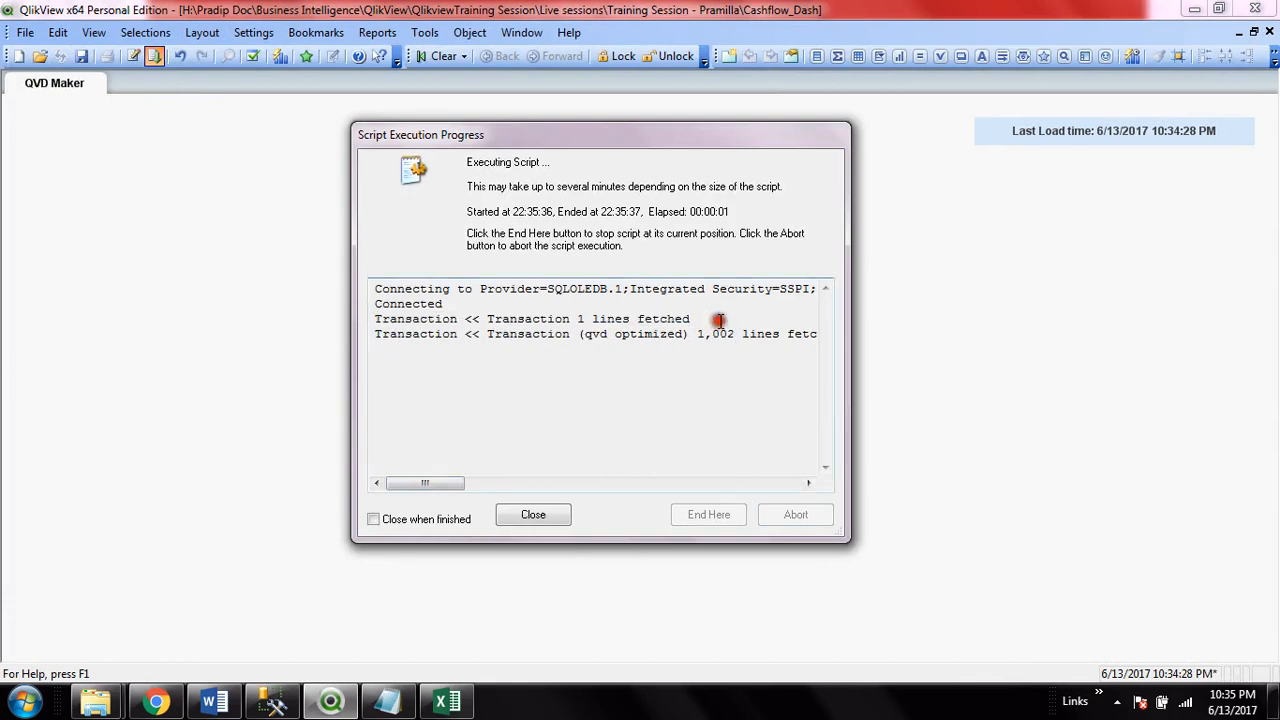
pyautogui.moveTo(692, 320); pyautogui.dragTo(831, 337)
pyautogui.click(398, 344)
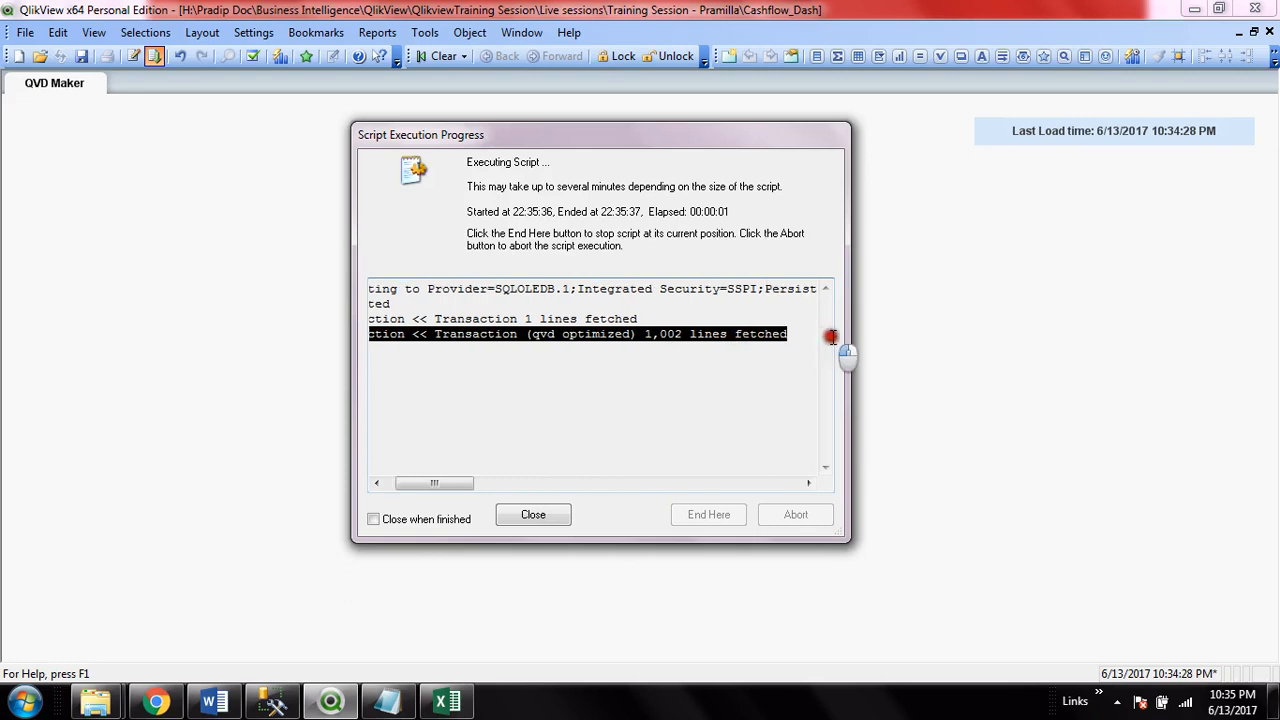
pyautogui.moveTo(443, 486); pyautogui.dragTo(409, 488)
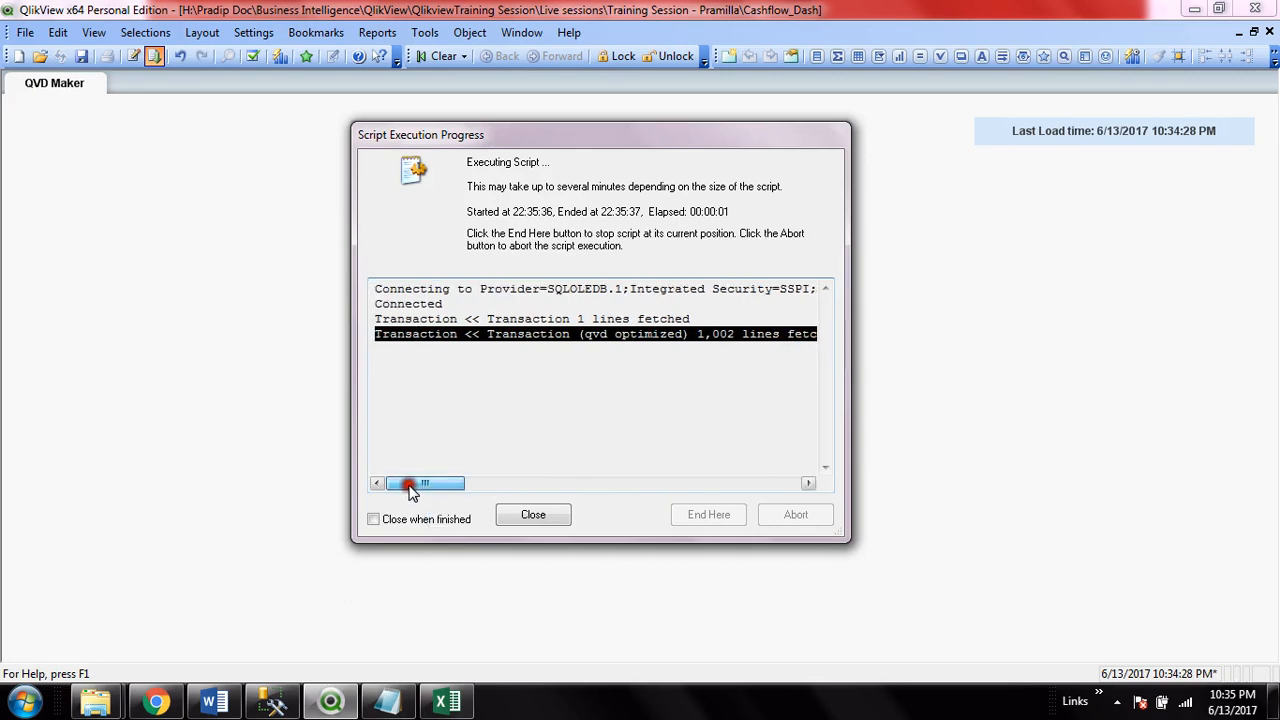
pyautogui.click(730, 342)
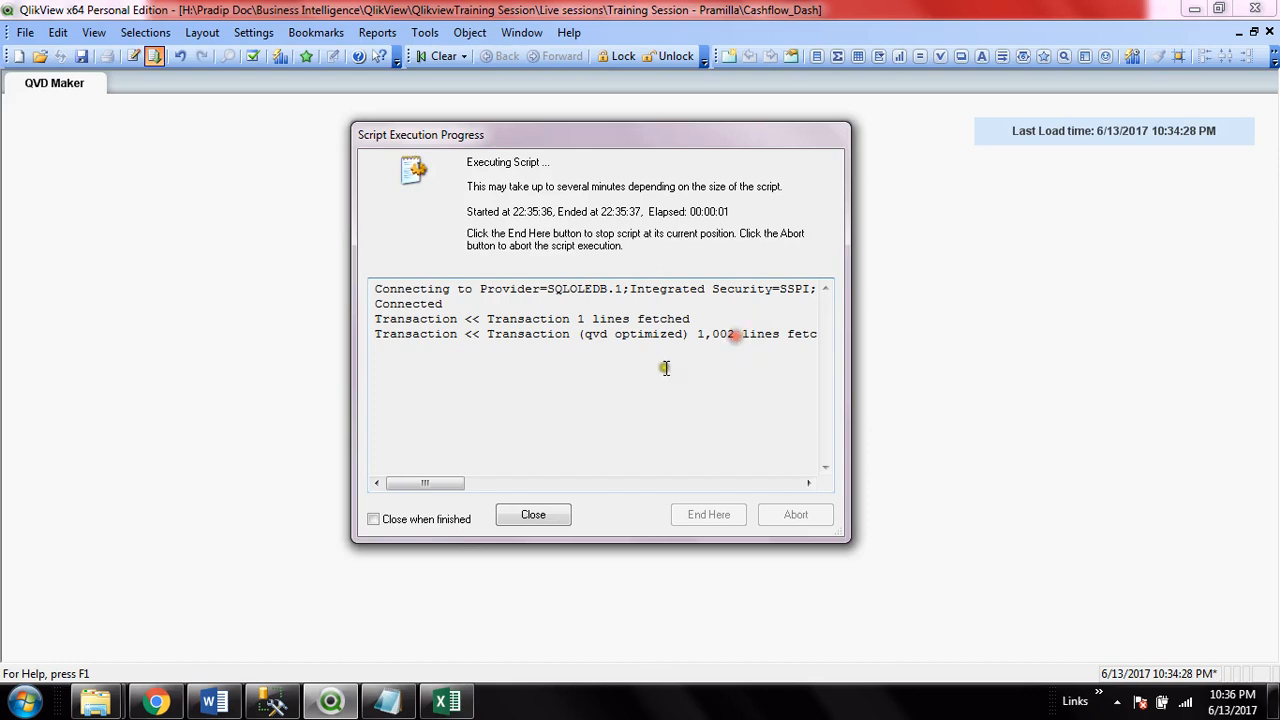
pyautogui.moveTo(690, 319); pyautogui.dragTo(355, 305)
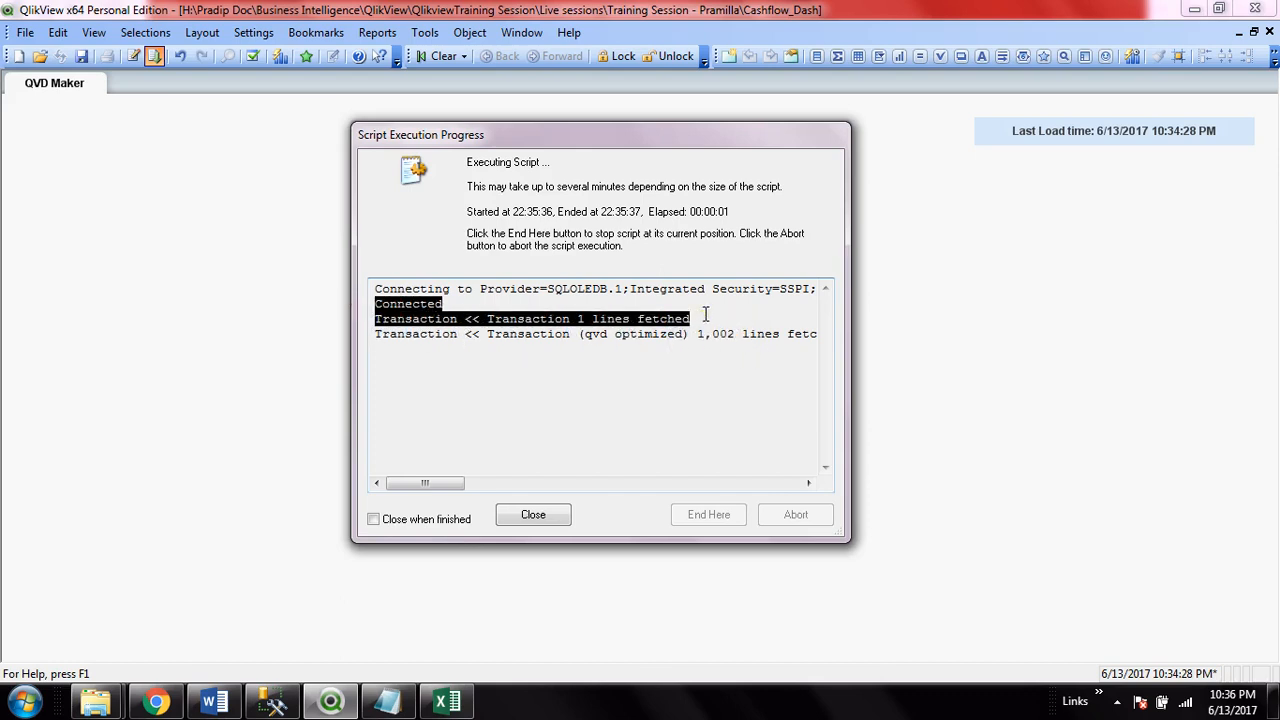
pyautogui.click(705, 316)
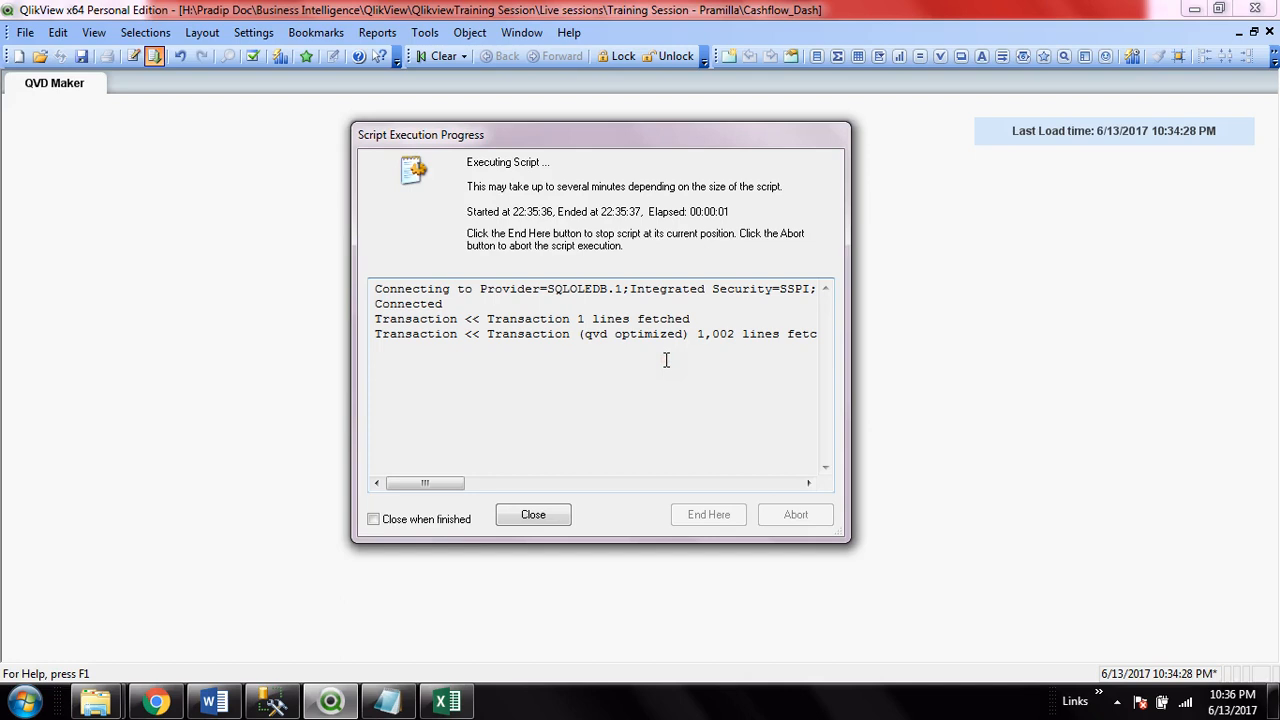
# Close the progress window, copy CP519 from cell A991 in Product_DB, then close Excel
pyautogui.click(543, 514)
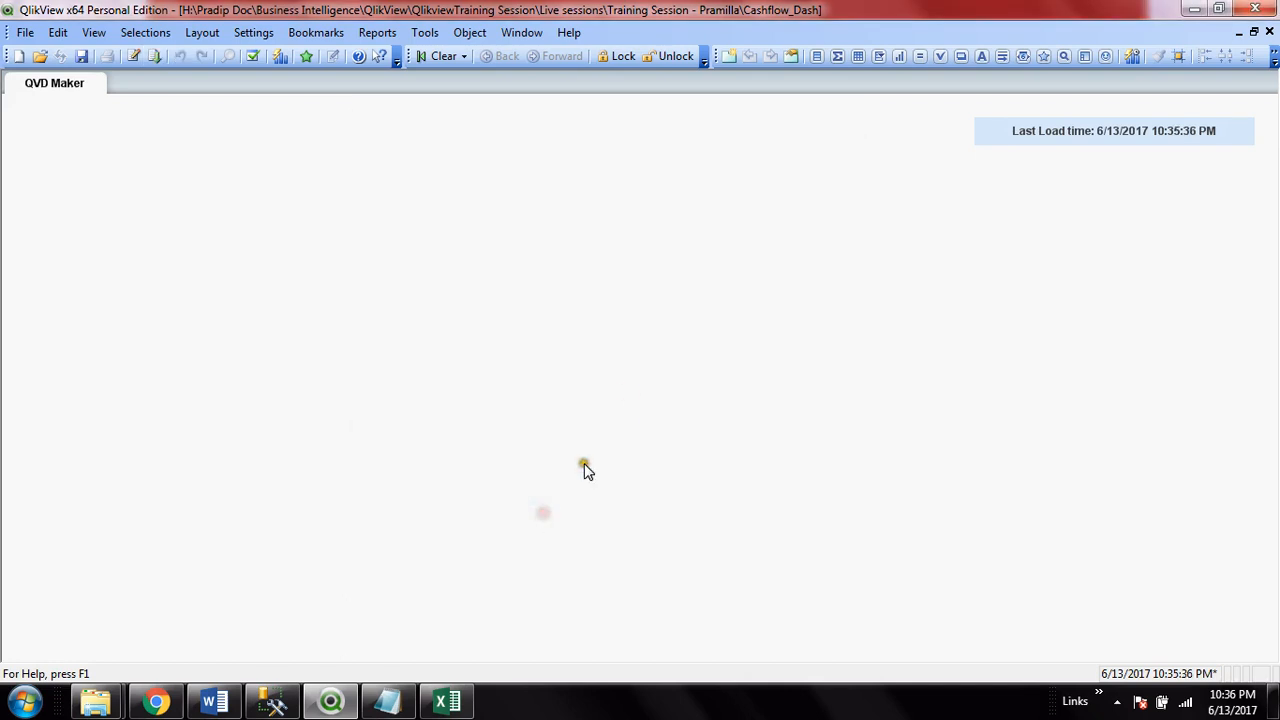
pyautogui.moveTo(470, 705)
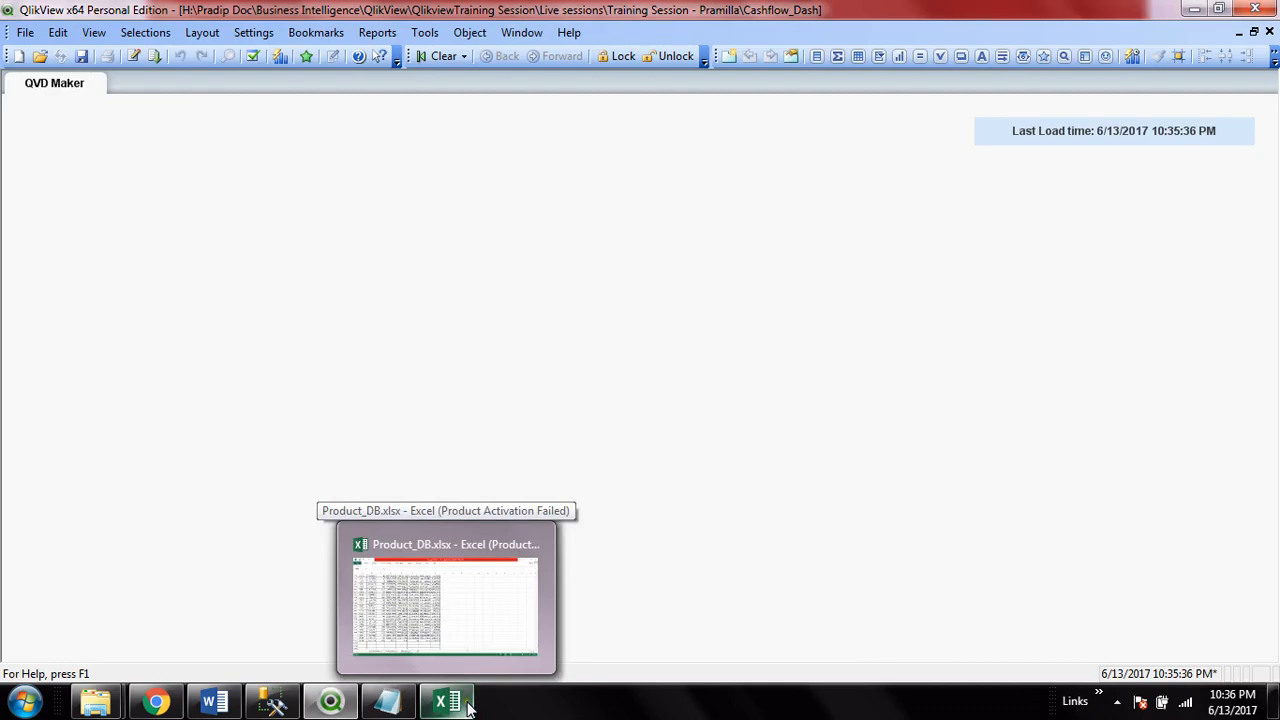
pyautogui.click(470, 705)
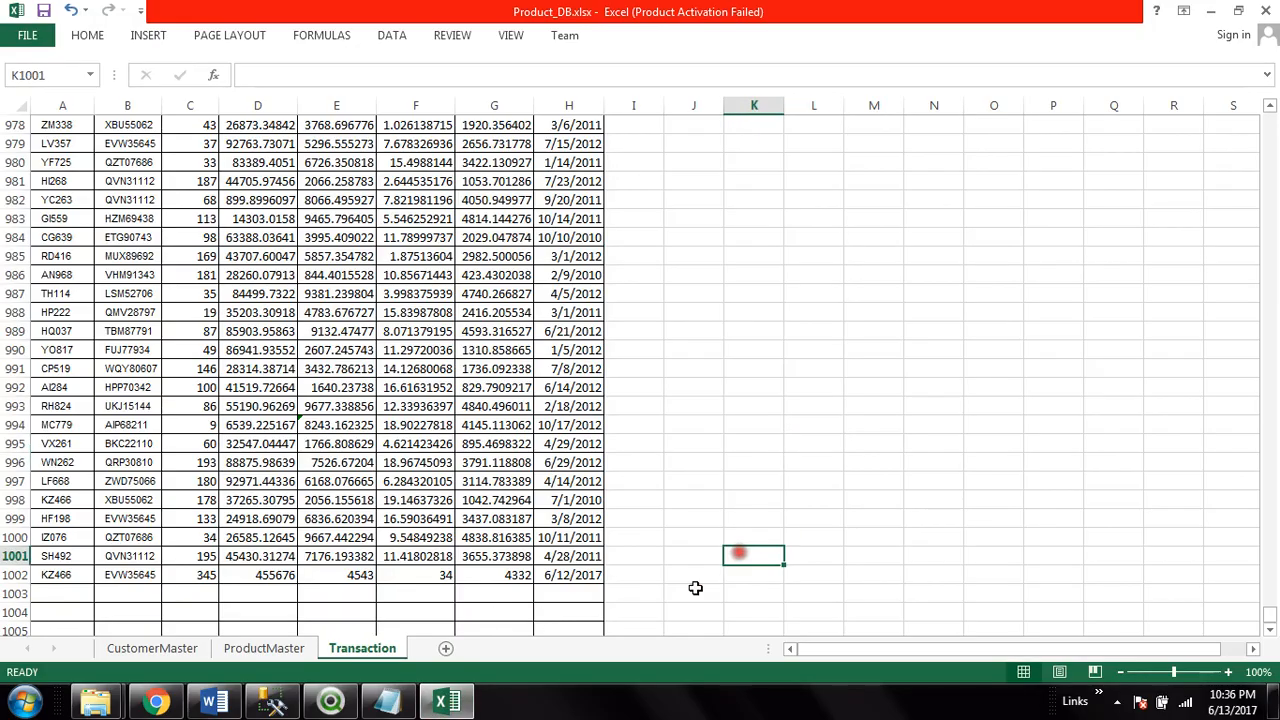
pyautogui.click(58, 369)
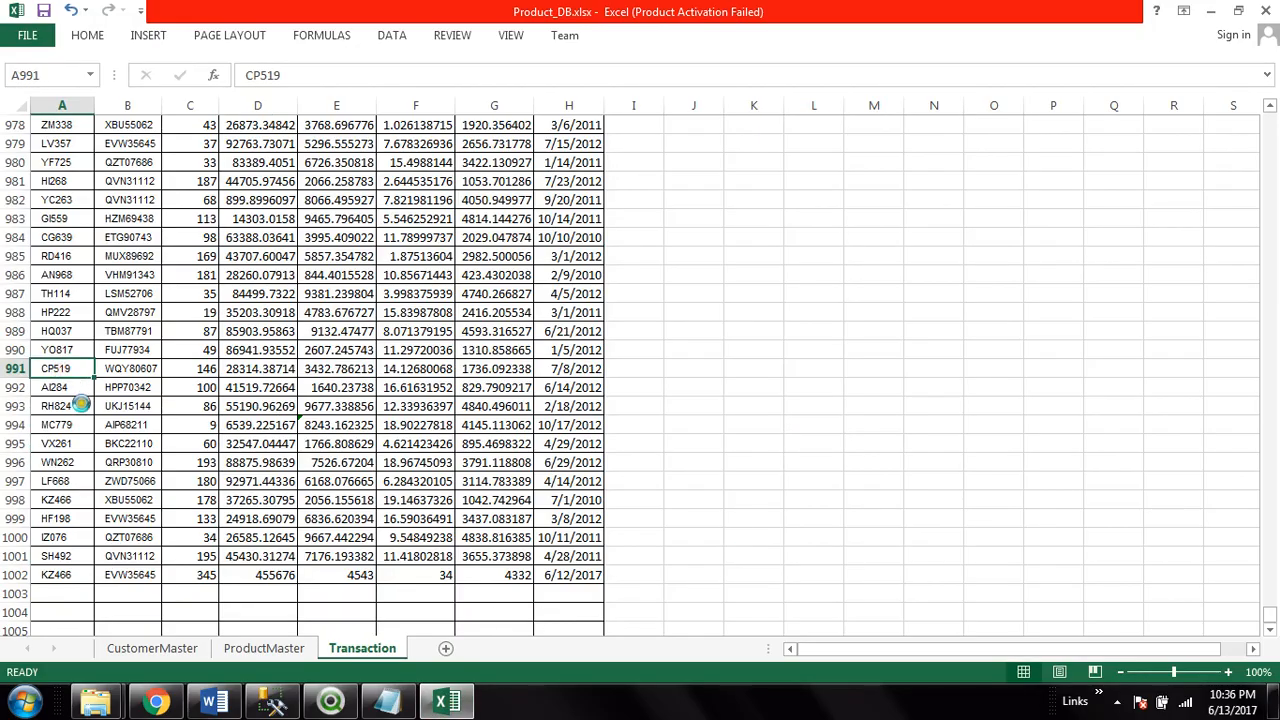
pyautogui.hotkey('ctrl', 'c')
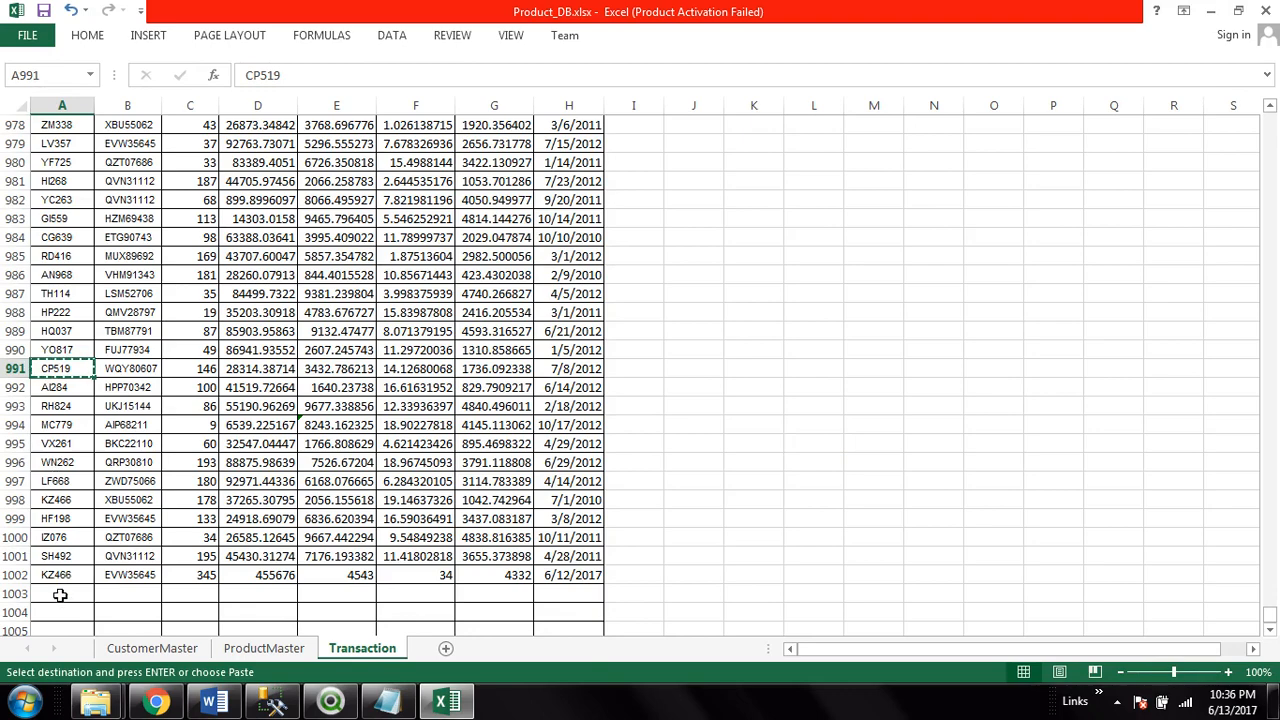
pyautogui.click(1265, 11)
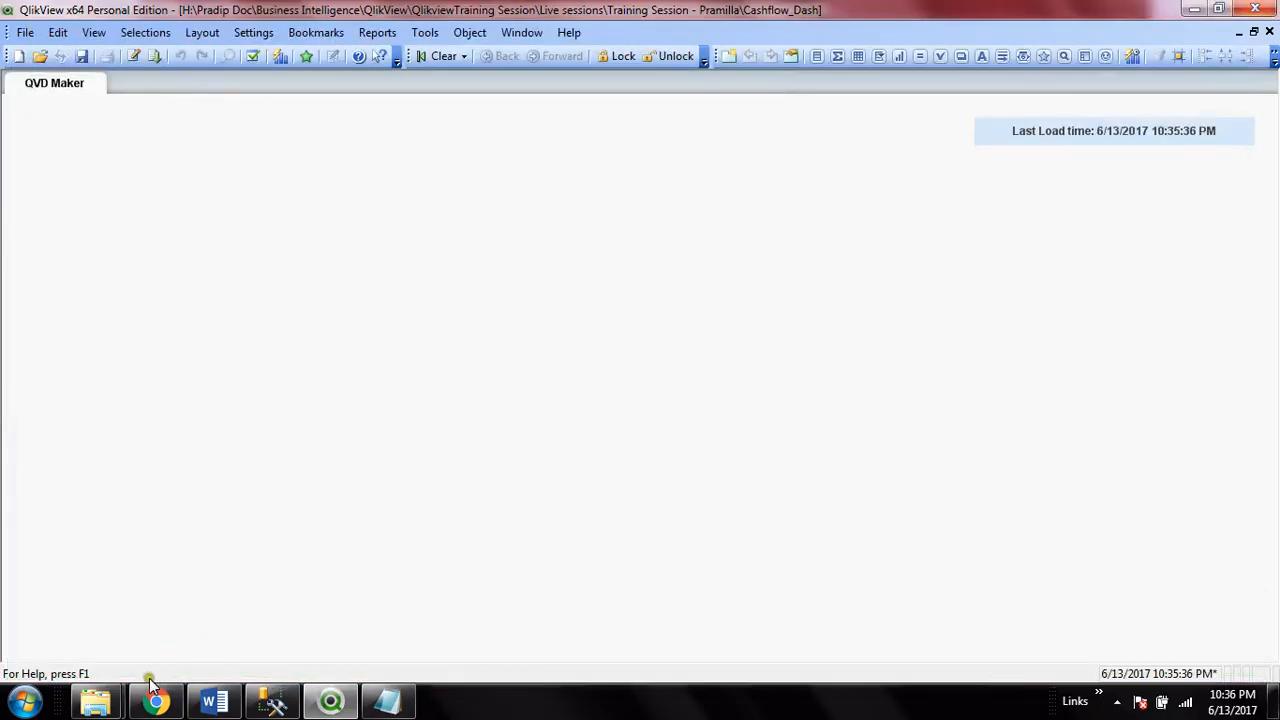
# Open Product_DB.xlsx from the Data folder and copy AI284 from A992 into A1003
pyautogui.moveTo(95, 700)
pyautogui.click(309, 617)
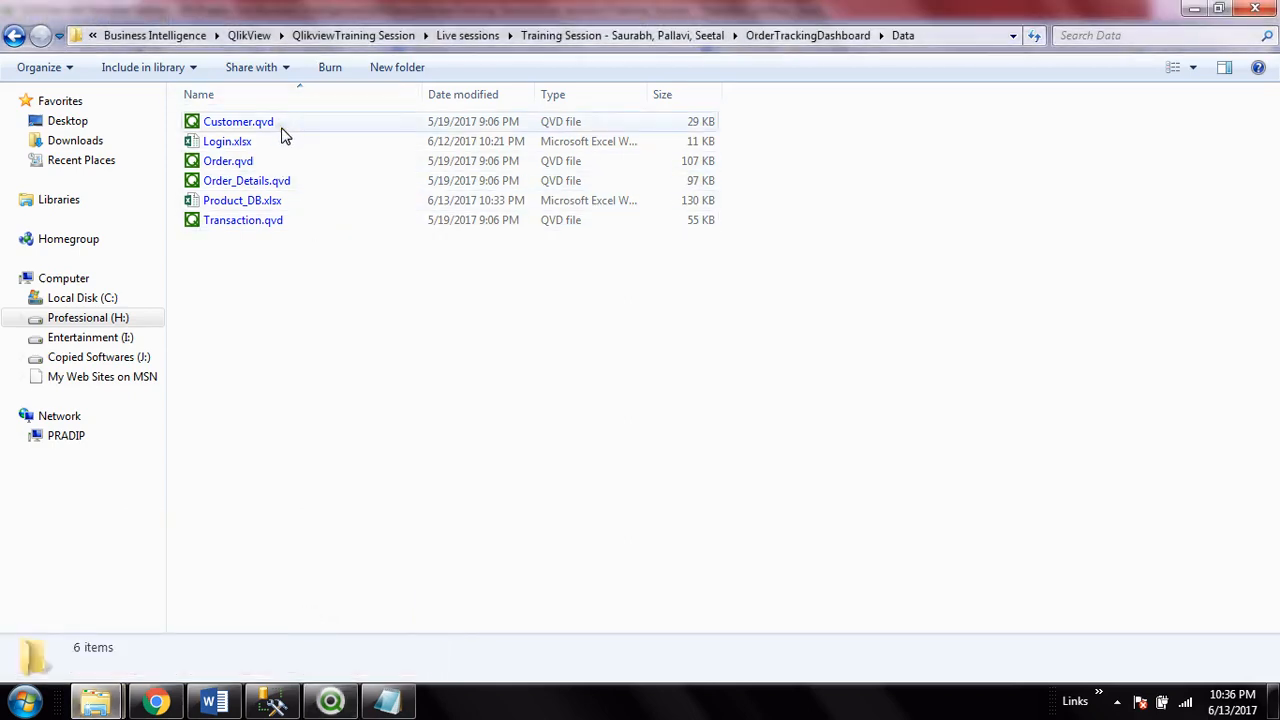
pyautogui.doubleClick(278, 200)
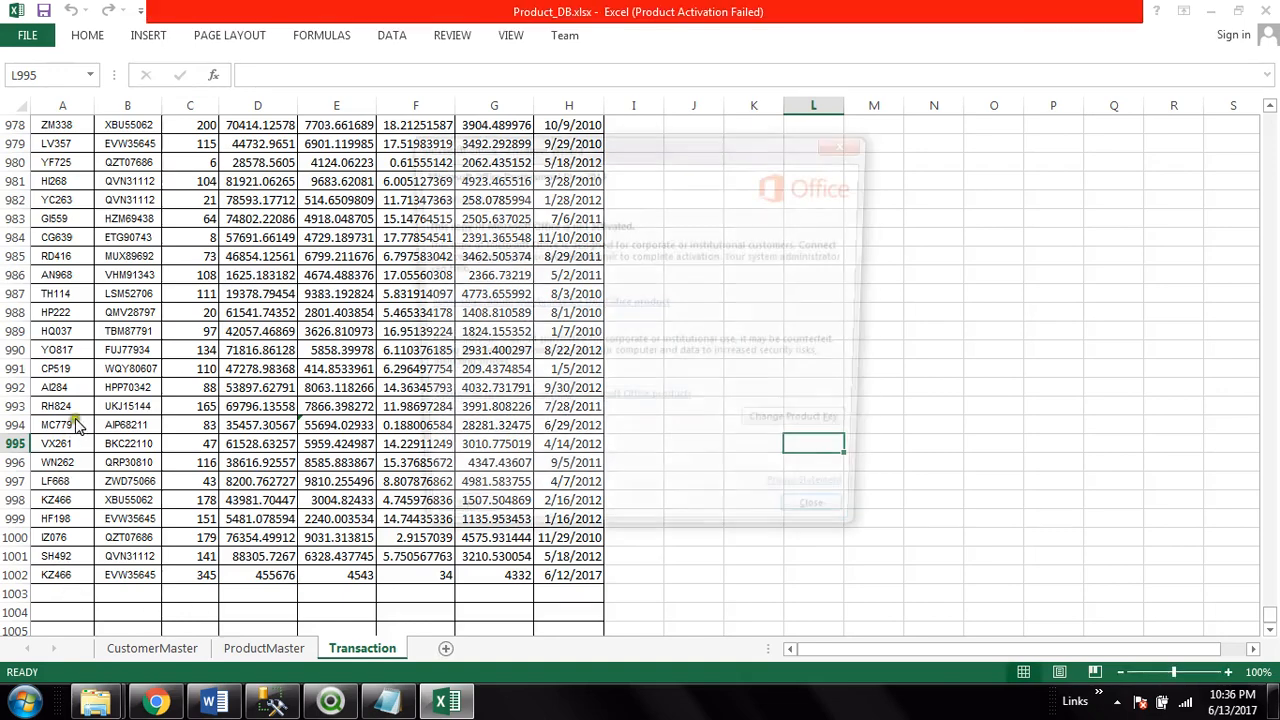
pyautogui.click(827, 526)
pyautogui.click(60, 385)
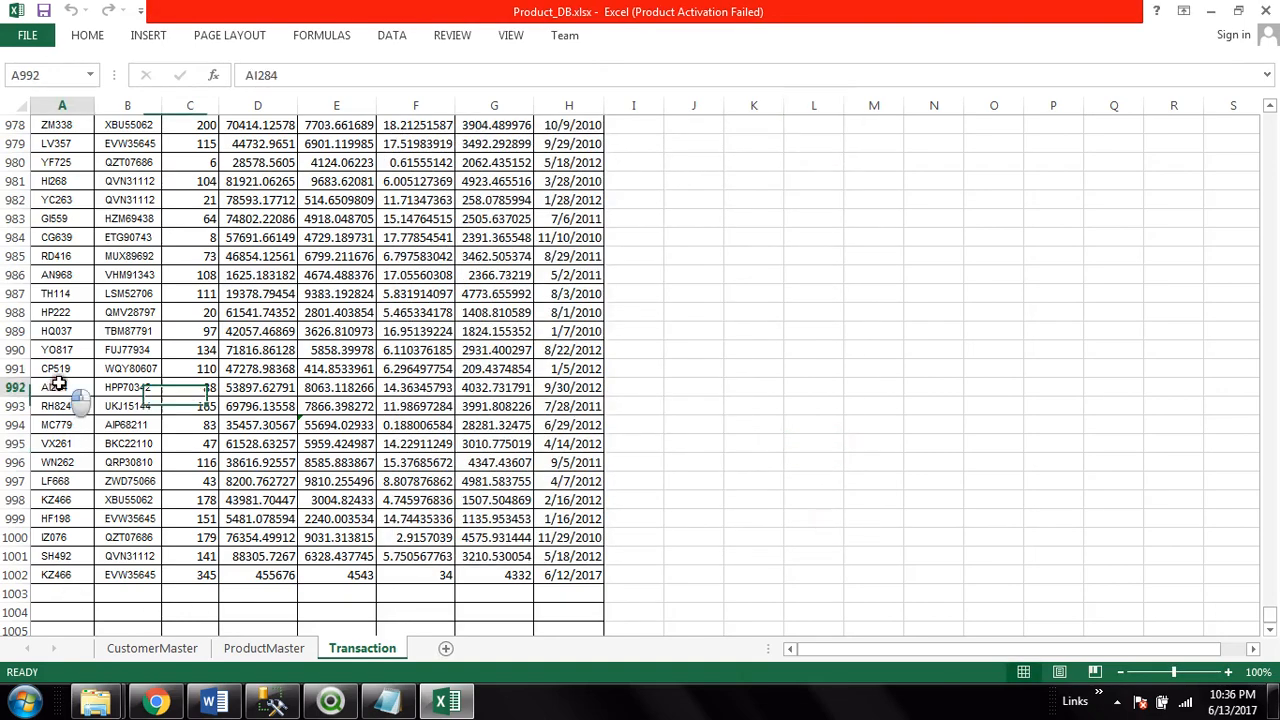
pyautogui.hotkey('ctrl', 'c')
pyautogui.click(55, 595)
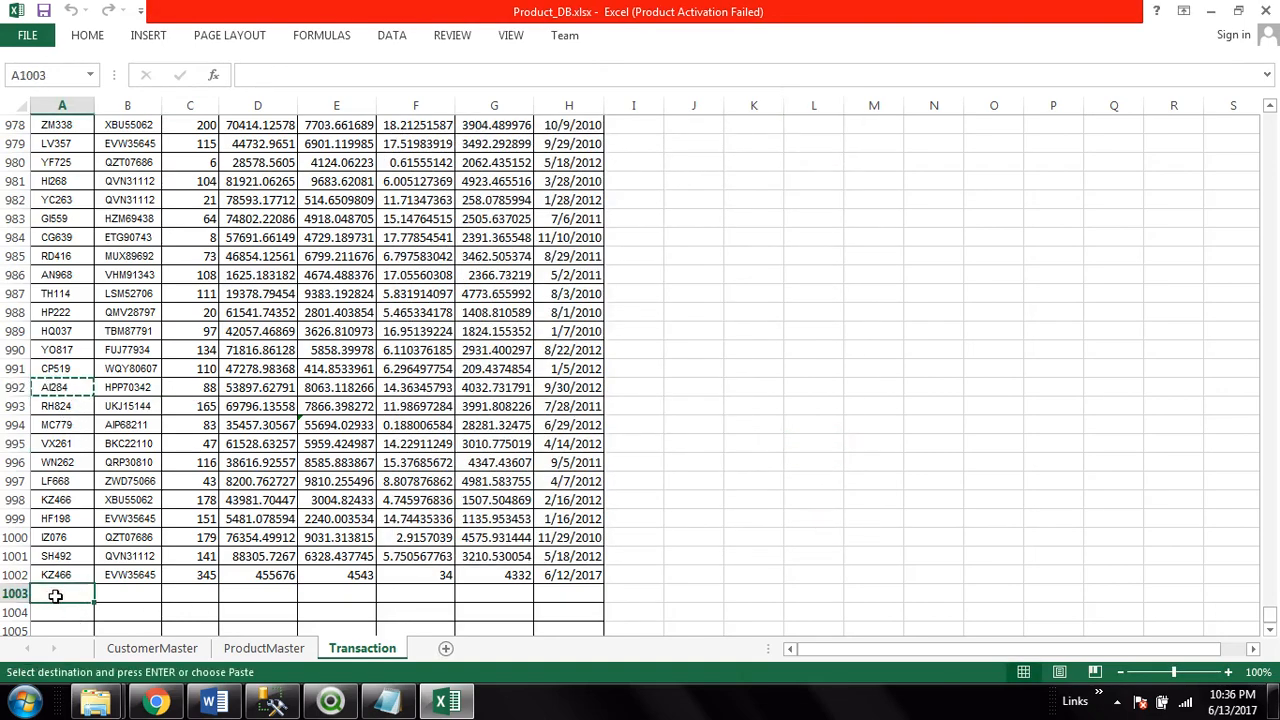
pyautogui.hotkey('ctrl', 'v')
# Paste AI284 into A985 and A1004, and copy B988:G989 values into rows 1003–1004
pyautogui.click(57, 255)
pyautogui.hotkey('ctrl', 'v')
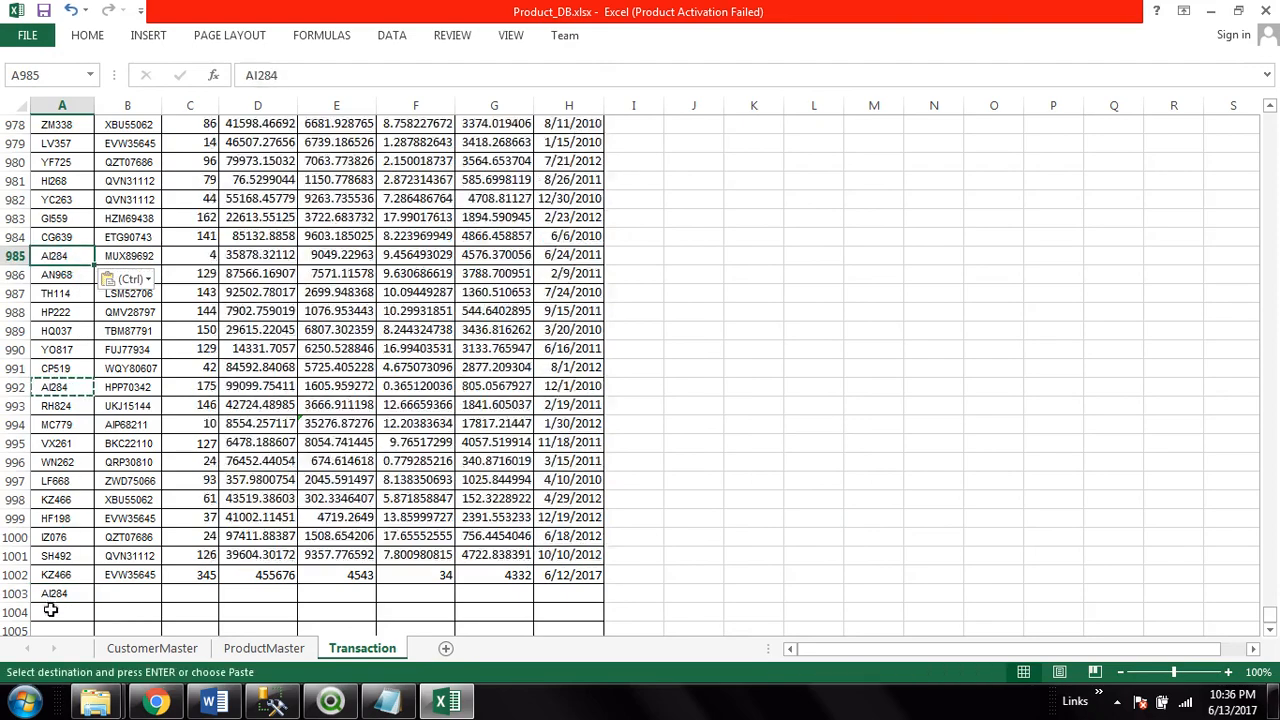
pyautogui.click(50, 610)
pyautogui.hotkey('ctrl', 'v')
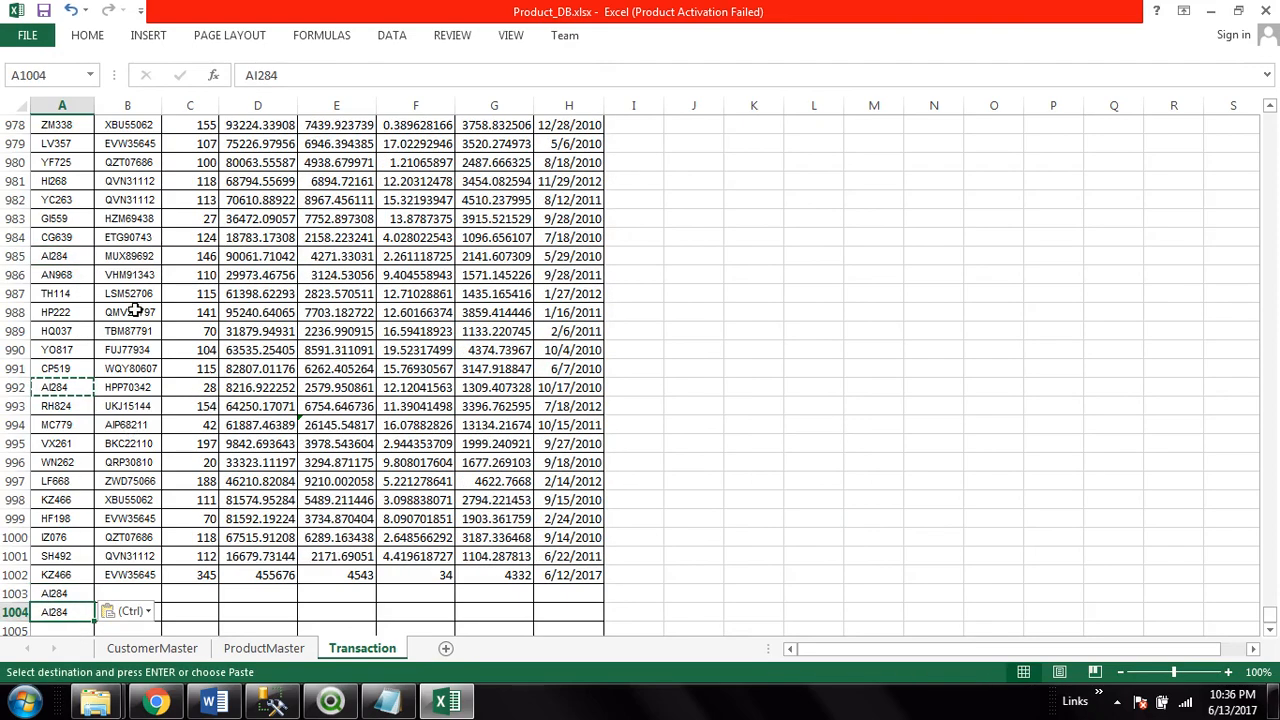
pyautogui.moveTo(130, 312); pyautogui.dragTo(500, 333)
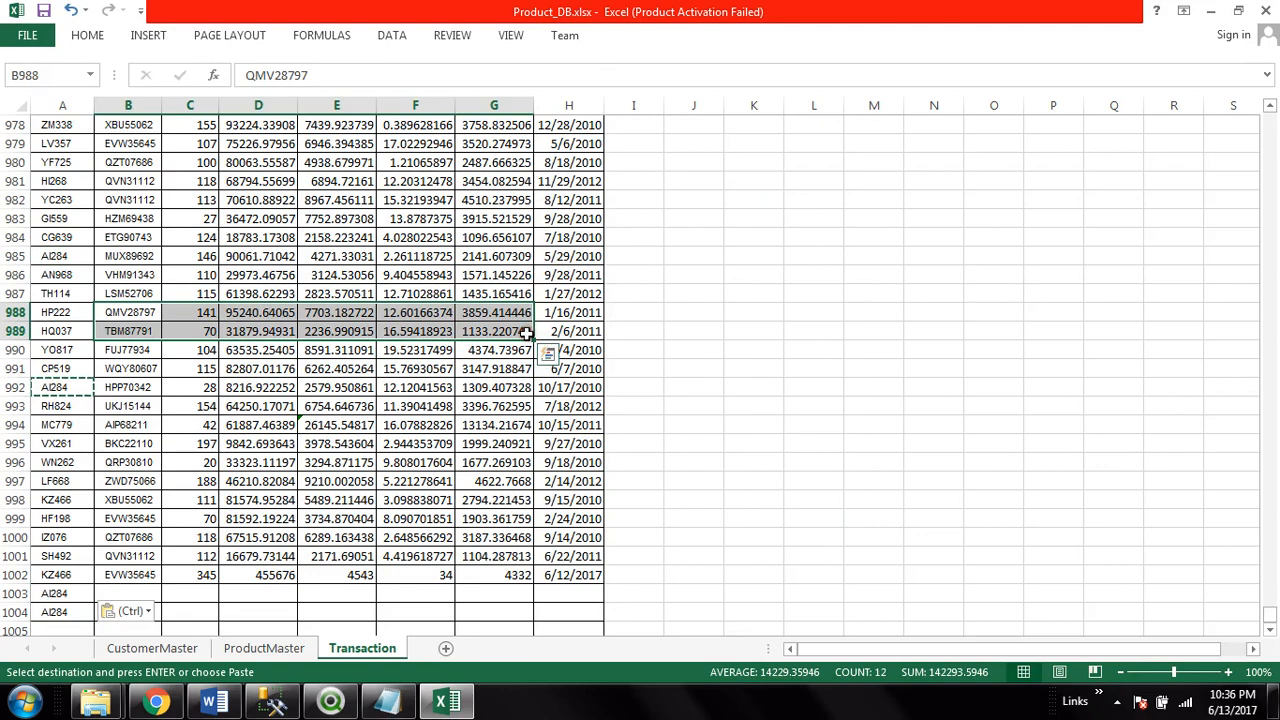
pyautogui.hotkey('ctrl', 'c')
pyautogui.click(144, 592)
pyautogui.hotkey('ctrl', 'v')
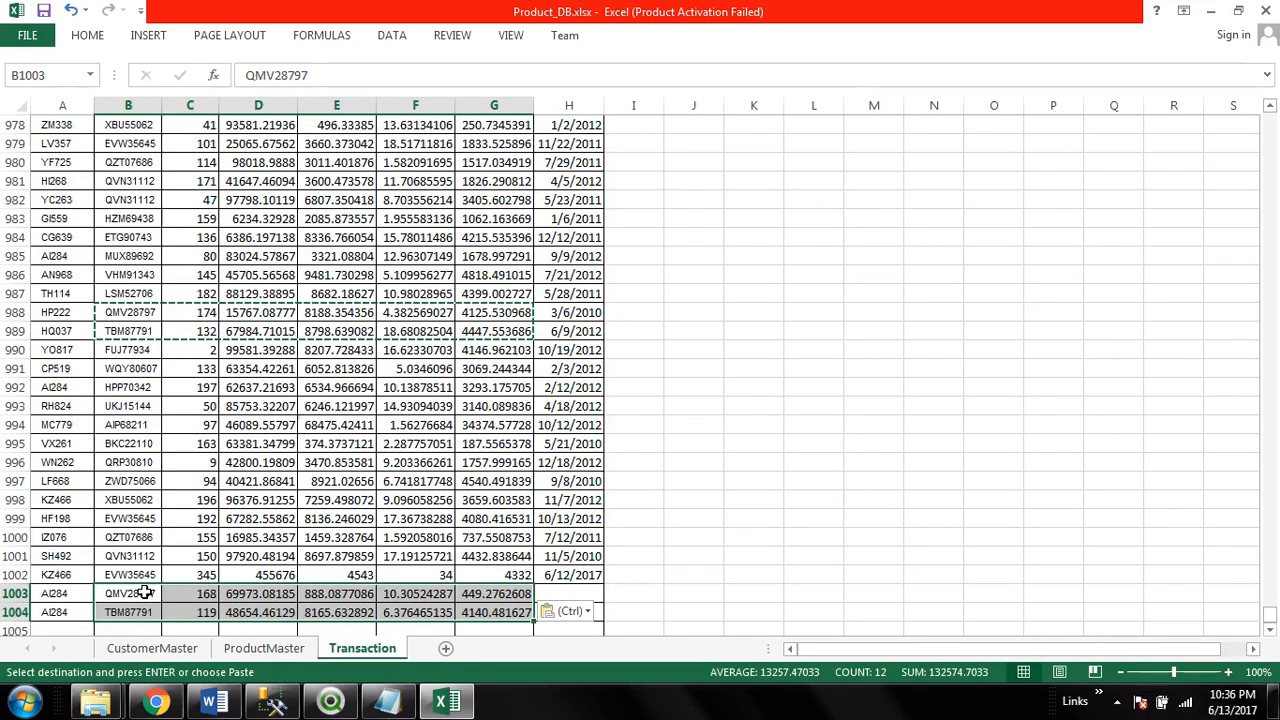
# Copy the 6/12/2017 date from H1002 into H1003:H1004
pyautogui.click(568, 594)
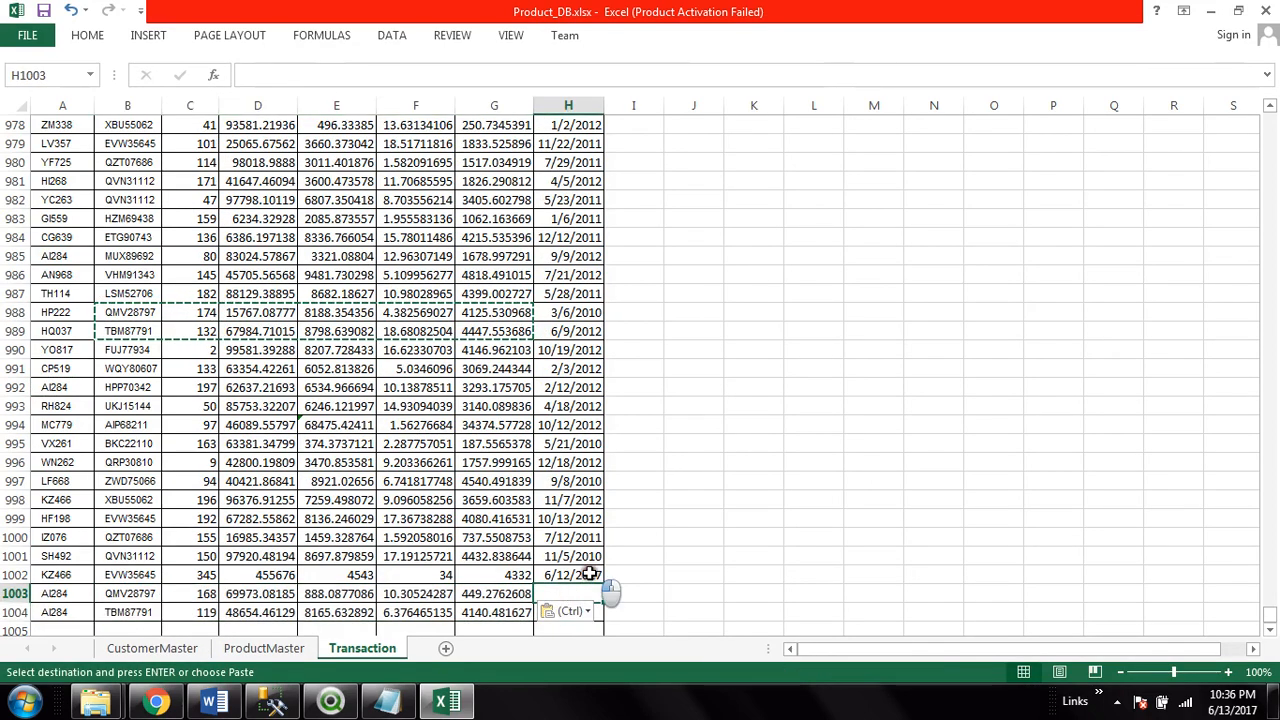
pyautogui.click(583, 575)
pyautogui.hotkey('ctrl', 'c')
pyautogui.moveTo(578, 605); pyautogui.dragTo(579, 594)
pyautogui.hotkey('ctrl', 'v')
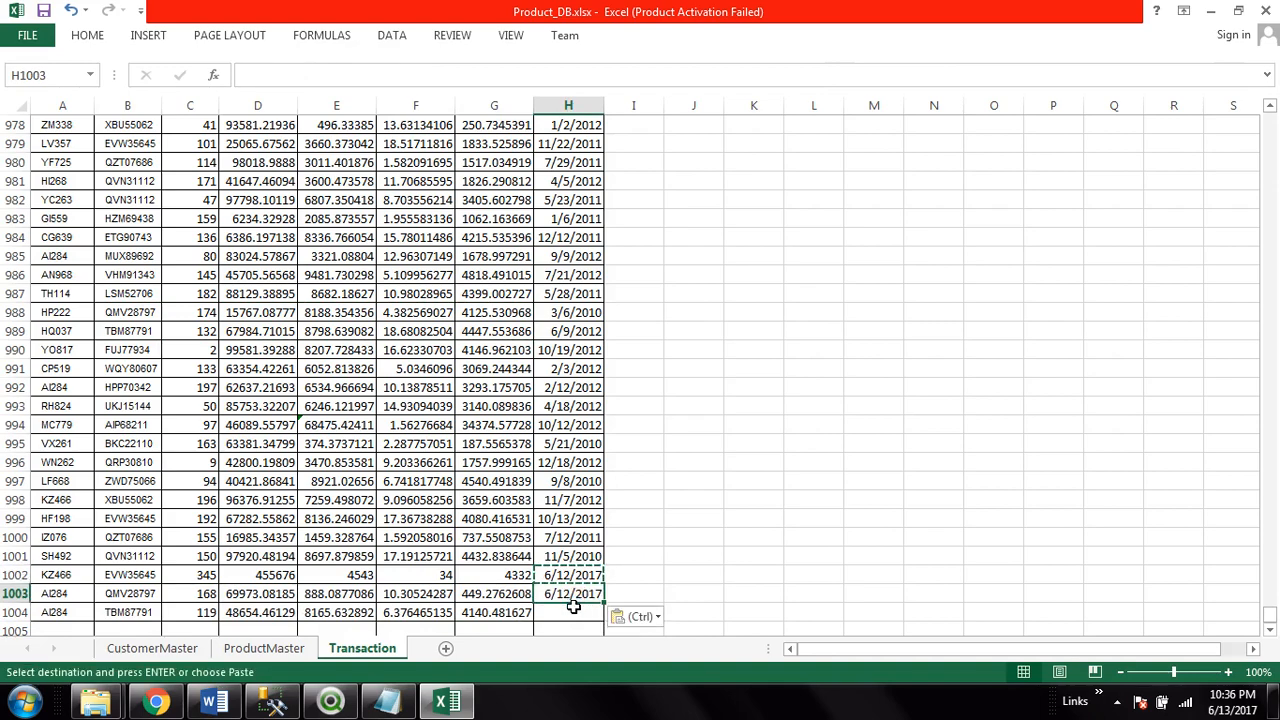
# Change the H1003 and H1004 dates to 6/13/2017 and save the workbook
pyautogui.doubleClick(566, 593)
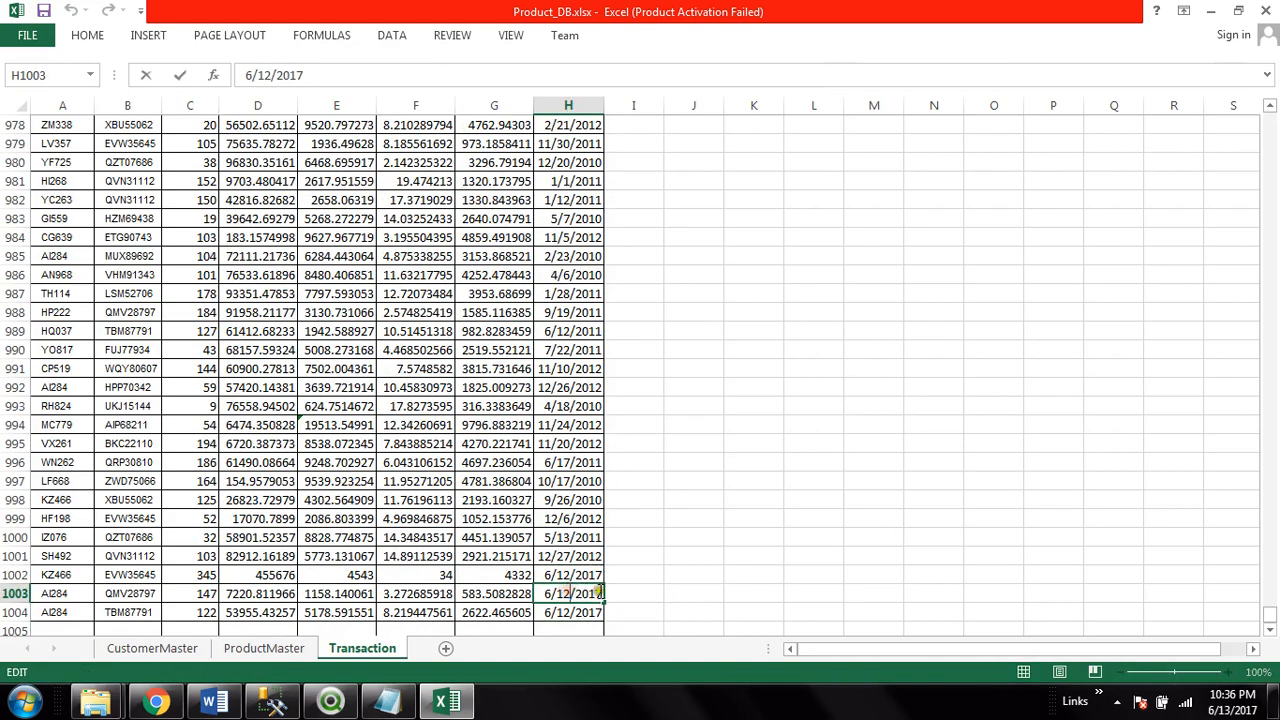
pyautogui.press('BackSpace')
pyautogui.write('3')
pyautogui.click(570, 614)
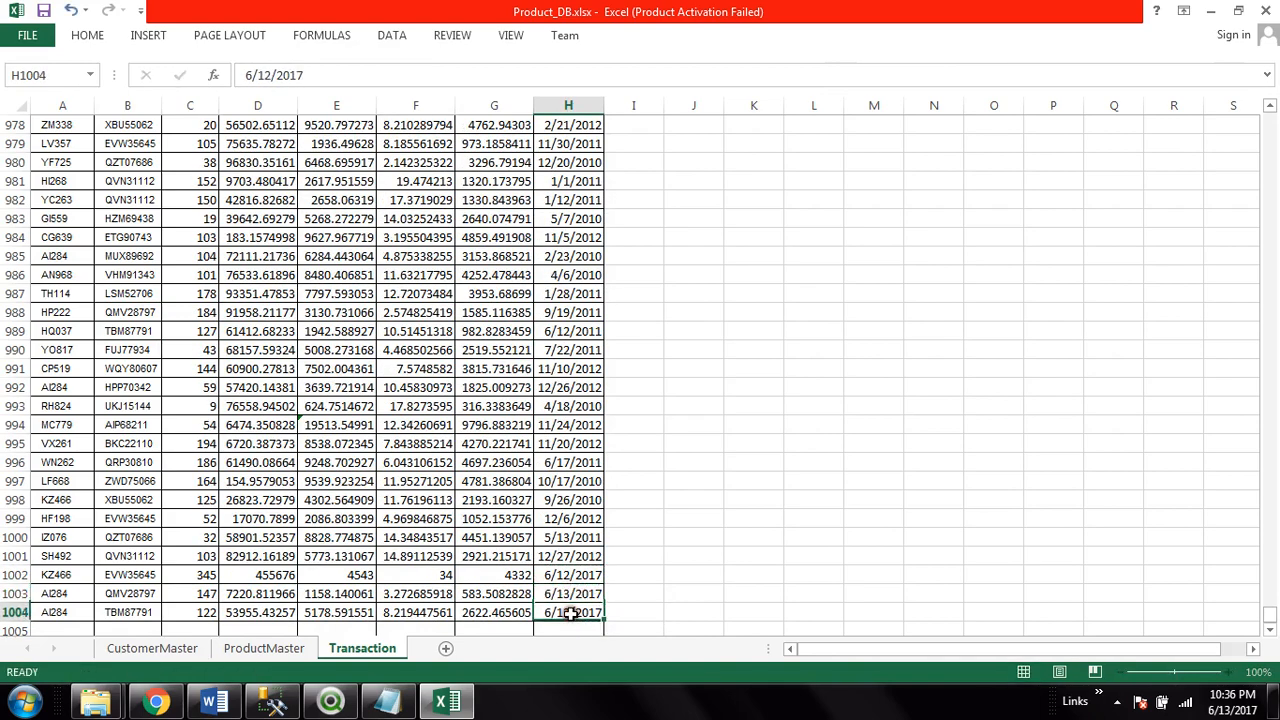
pyautogui.doubleClick(571, 612)
pyautogui.press('BackSpace')
pyautogui.write('3')
pyautogui.click(790, 582)
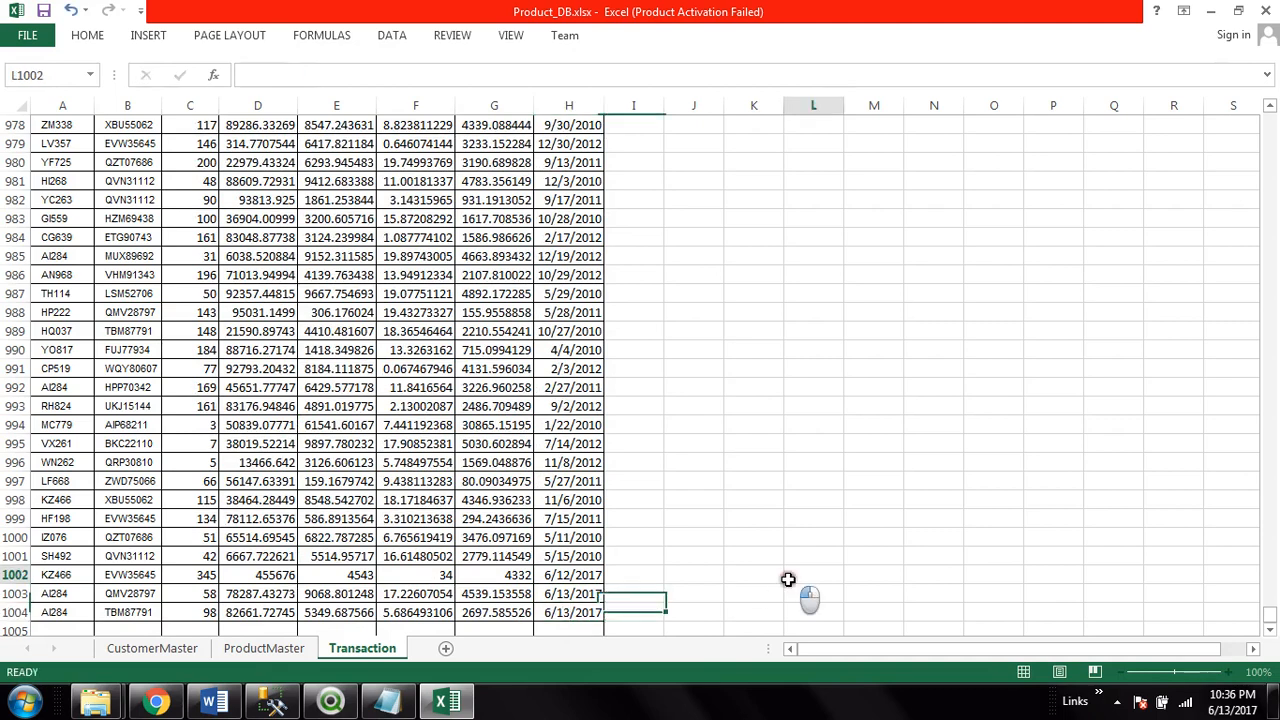
pyautogui.click(701, 493)
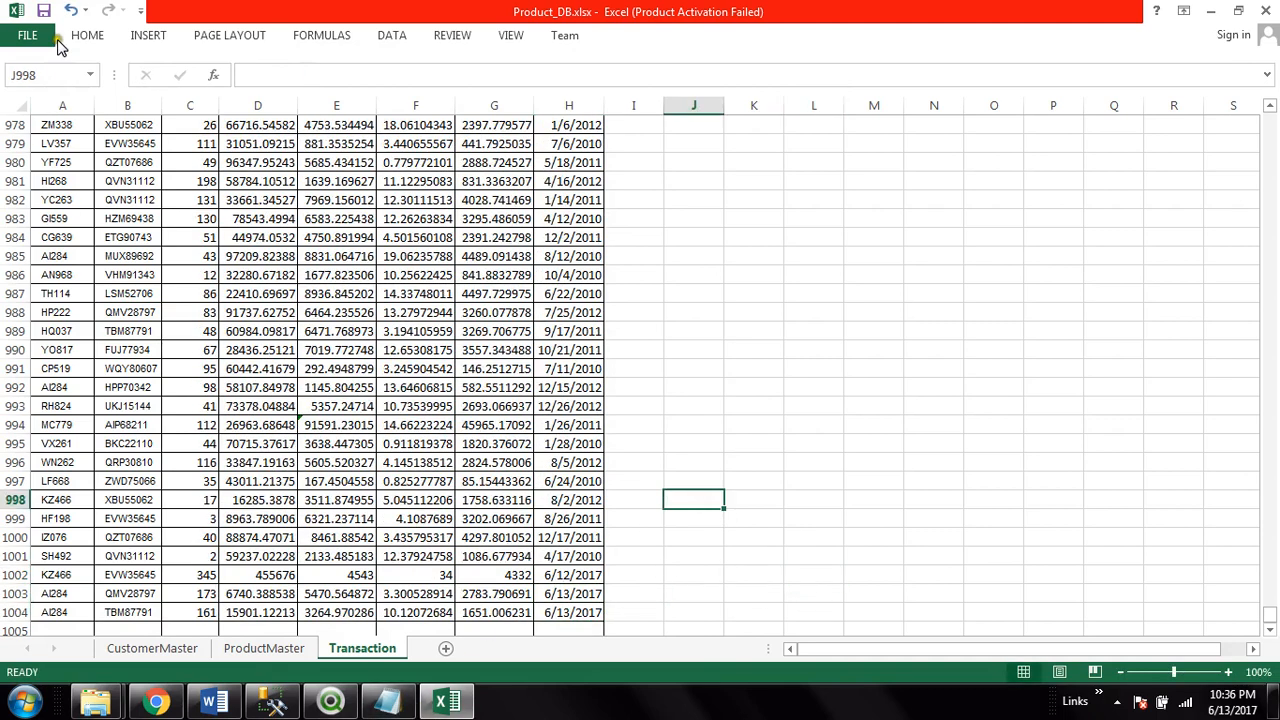
pyautogui.hotkey('ctrl', 's')
# Close Excel, change line 40's filter date to '6/13/2017' in QlikView, and save the document
pyautogui.click(1270, 8)
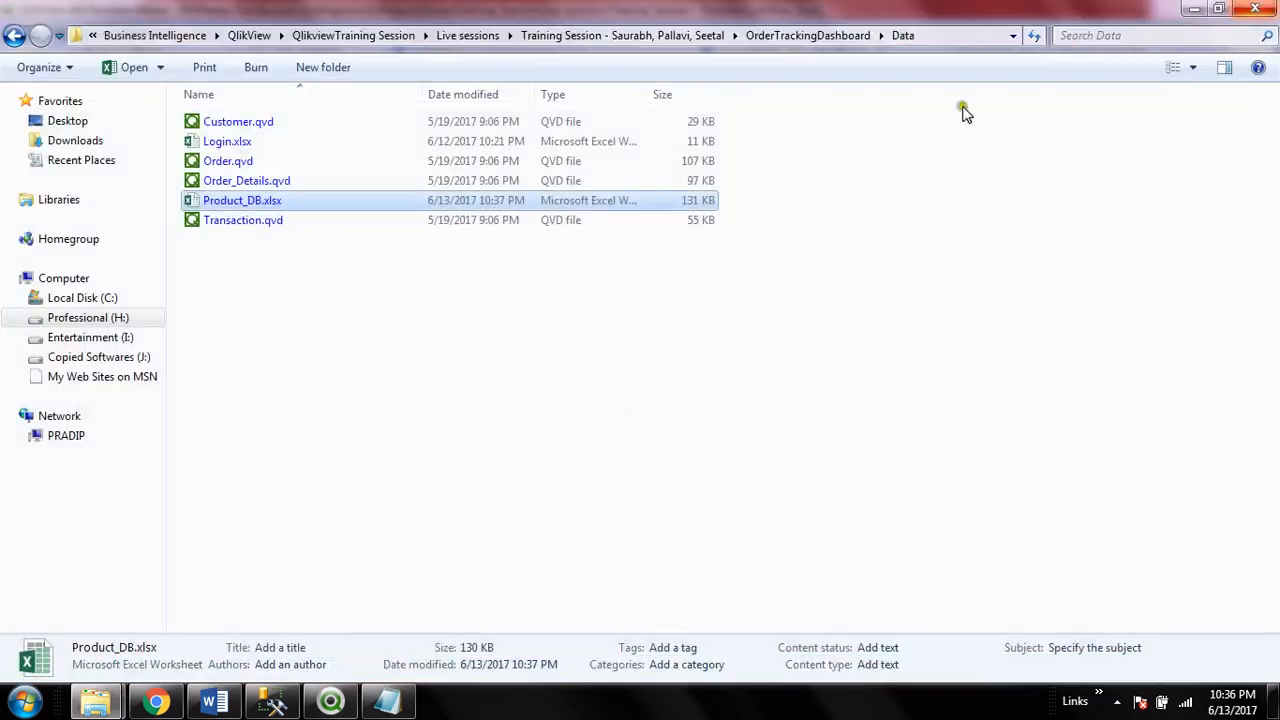
pyautogui.click(330, 700)
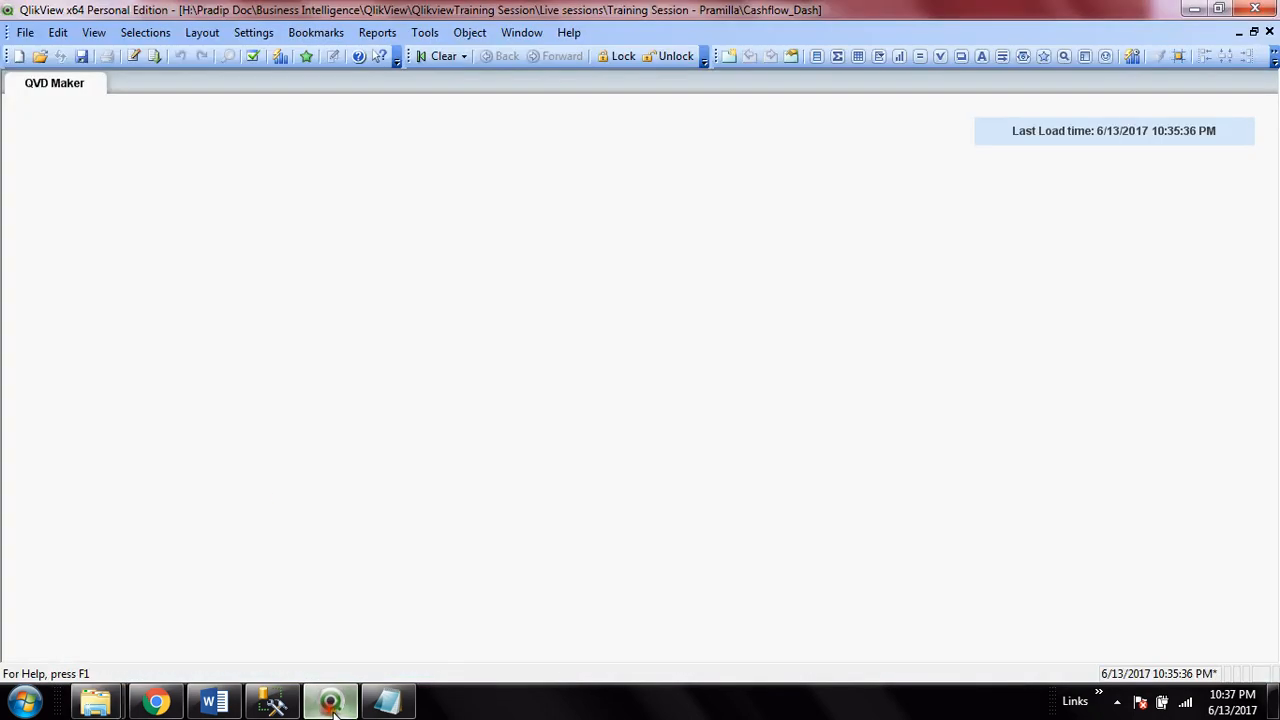
pyautogui.click(135, 58)
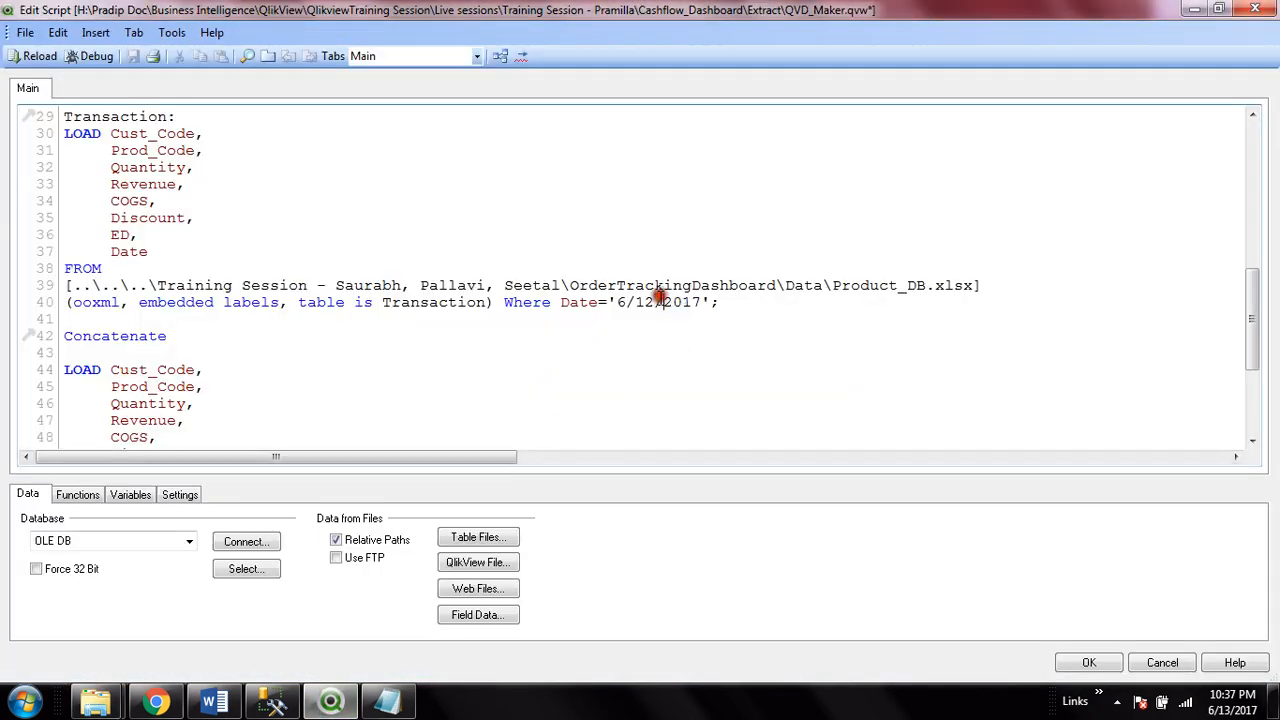
pyautogui.press('BackSpace')
pyautogui.write('3')
pyautogui.click(728, 302)
pyautogui.click(1074, 664)
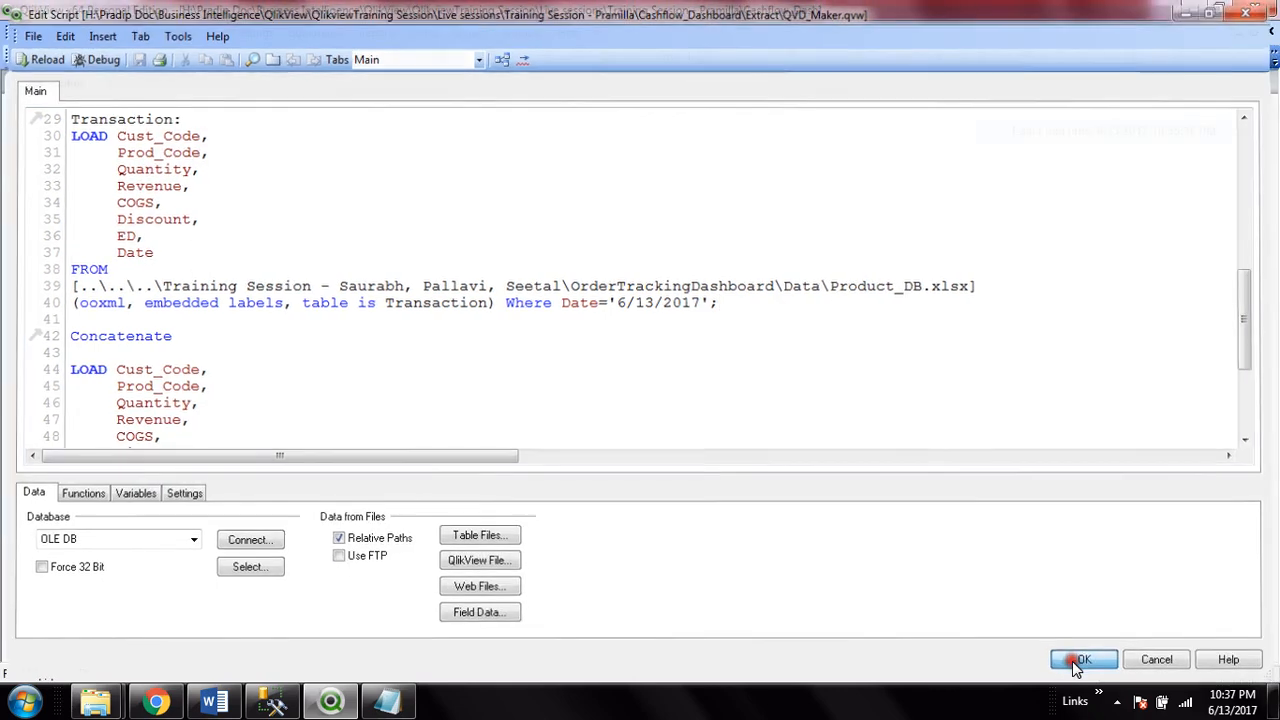
pyautogui.hotkey('ctrl', 's')
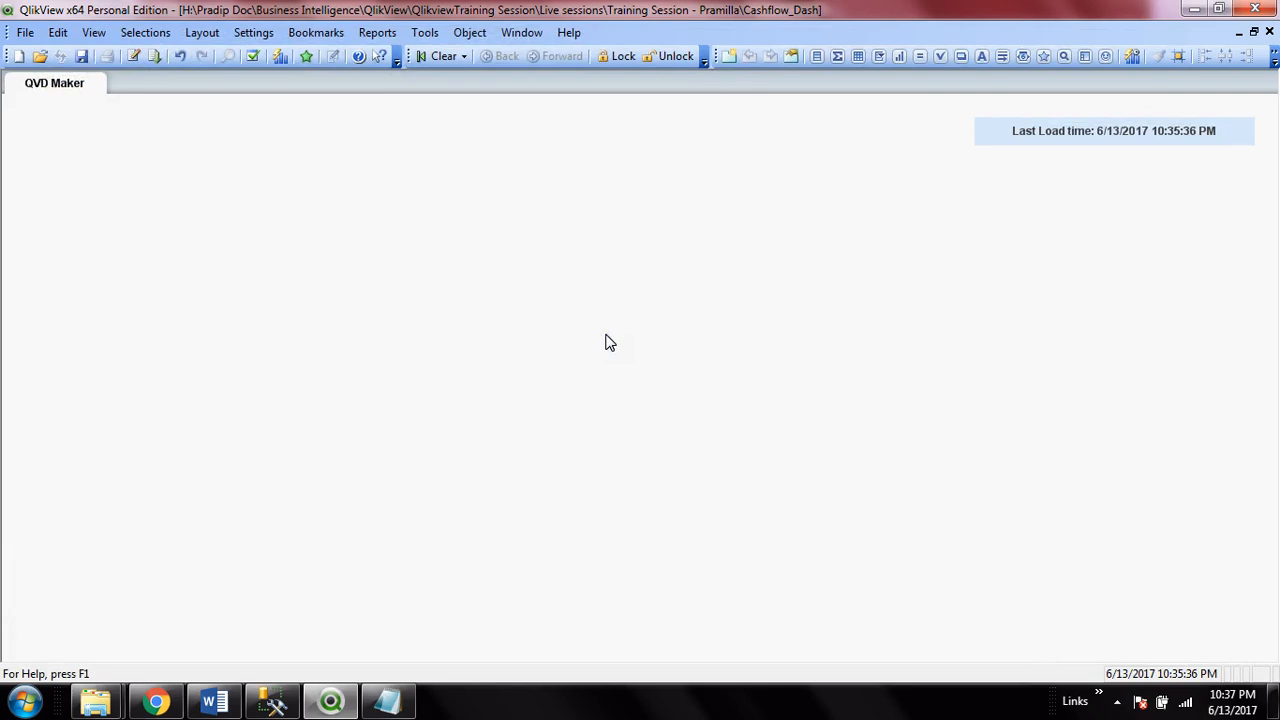
# Reload the script and review the log: 2 new Transaction lines plus 1,004 from the QVD
pyautogui.click(152, 56)
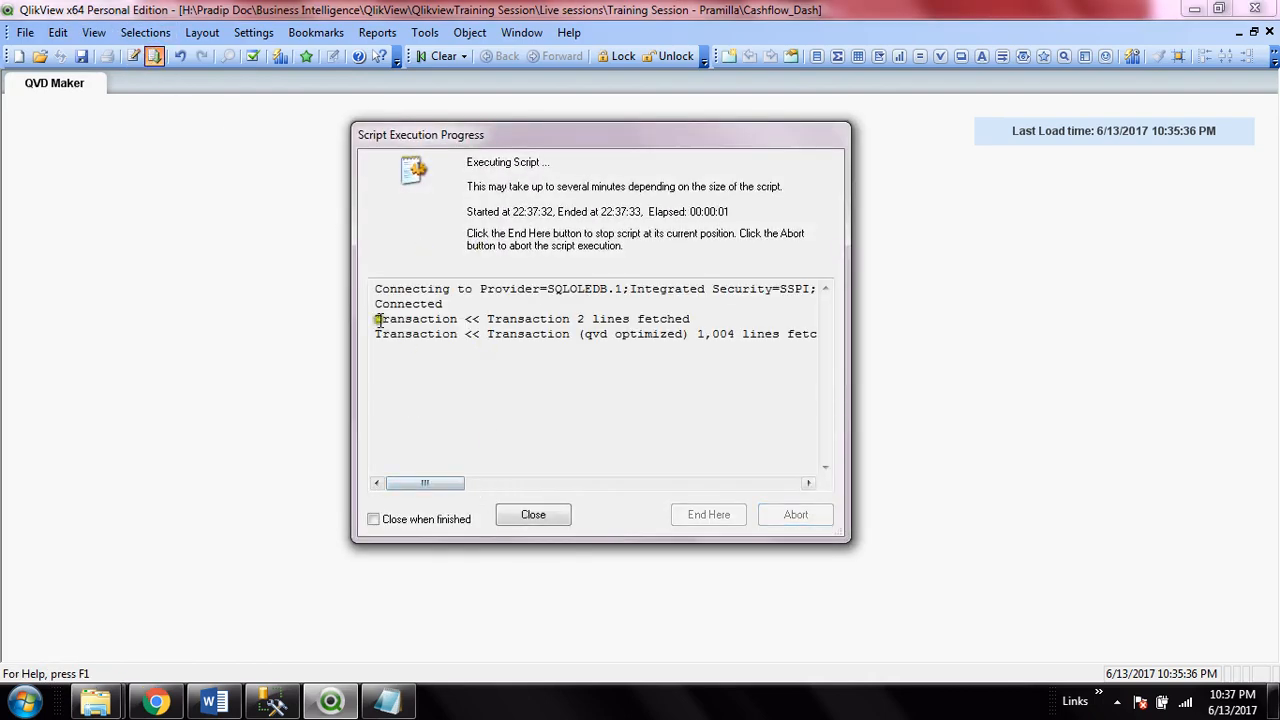
pyautogui.moveTo(376, 319); pyautogui.dragTo(733, 320)
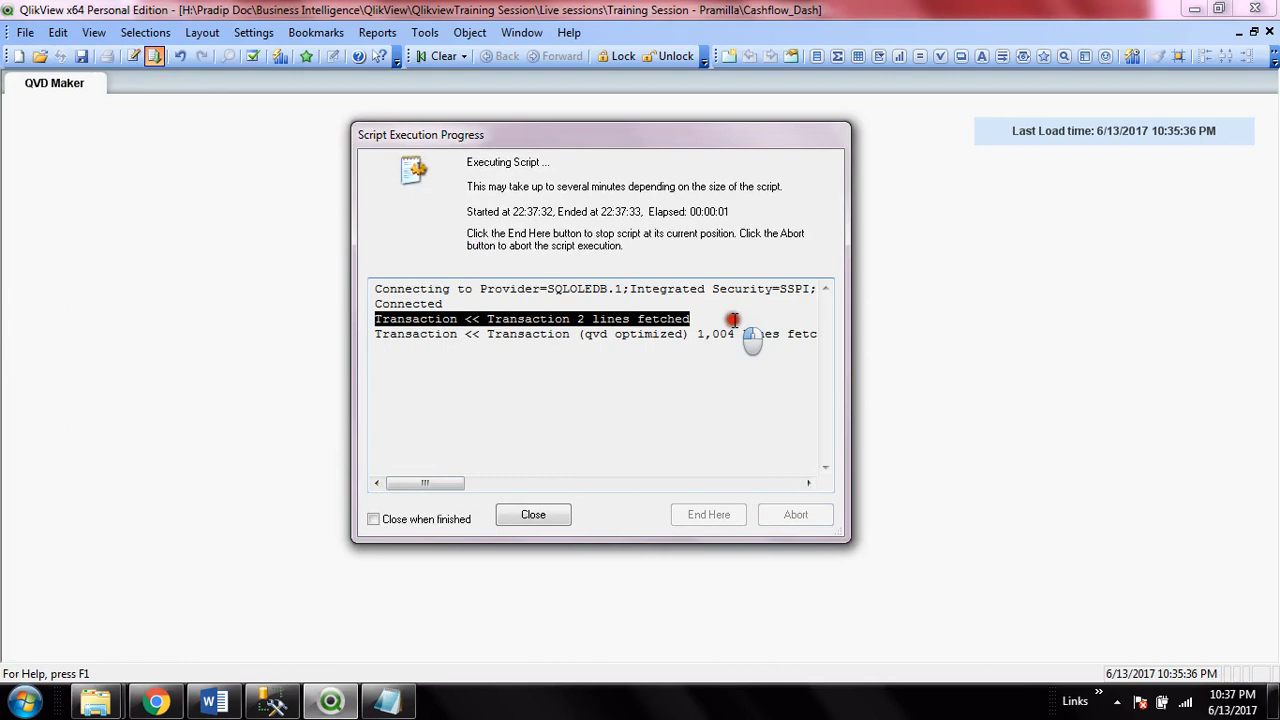
pyautogui.click(733, 345)
pyautogui.moveTo(376, 333); pyautogui.dragTo(843, 333)
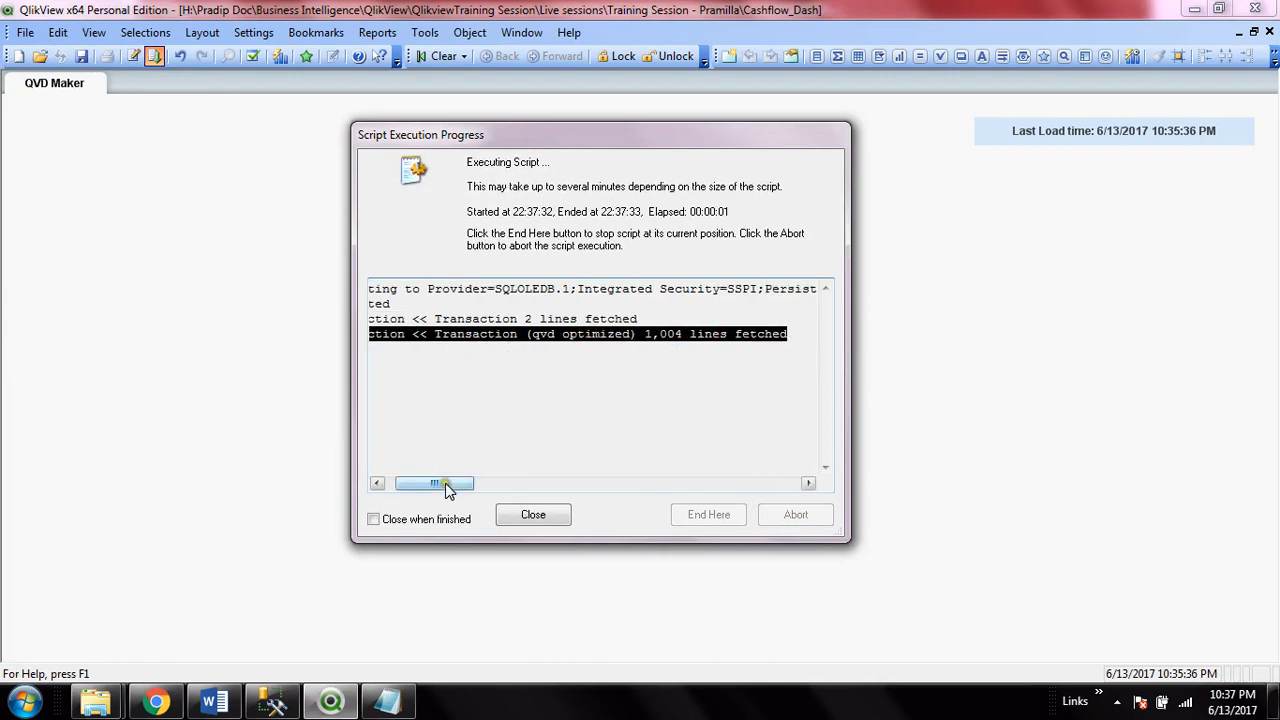
pyautogui.moveTo(447, 488); pyautogui.dragTo(438, 490)
pyautogui.click(530, 336)
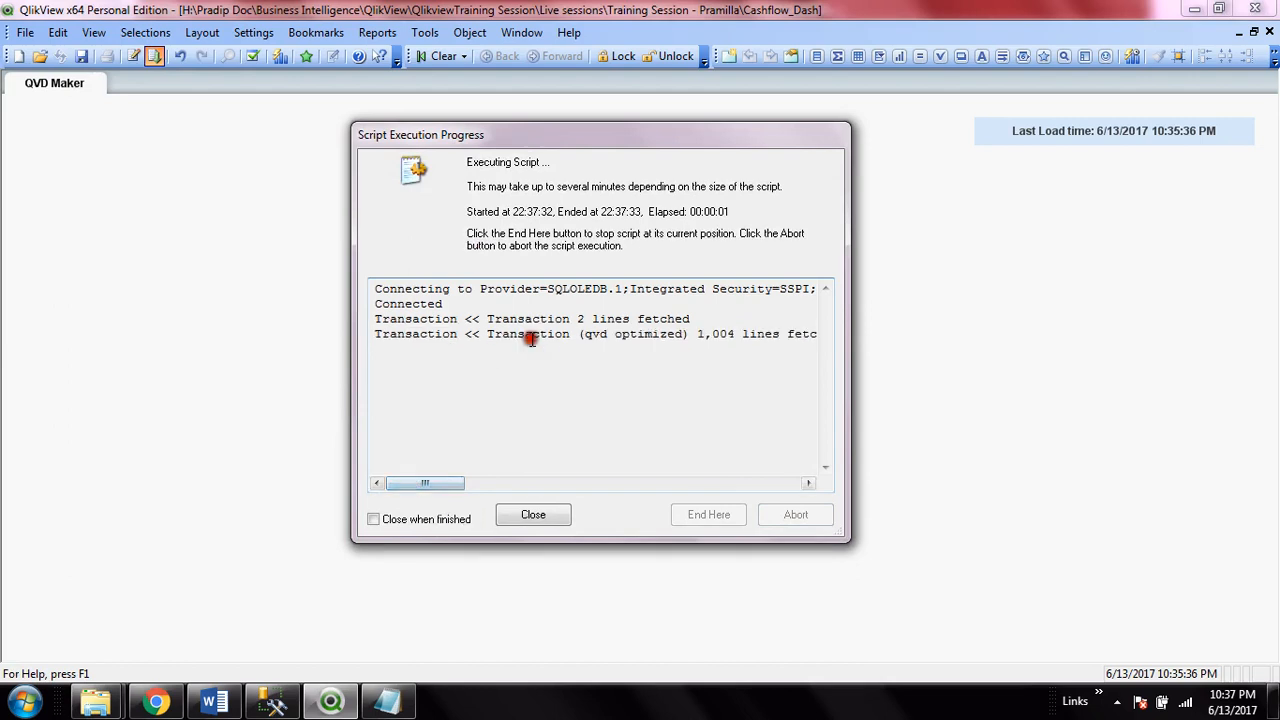
pyautogui.click(697, 322)
pyautogui.click(709, 321)
pyautogui.moveTo(699, 317); pyautogui.dragTo(371, 320)
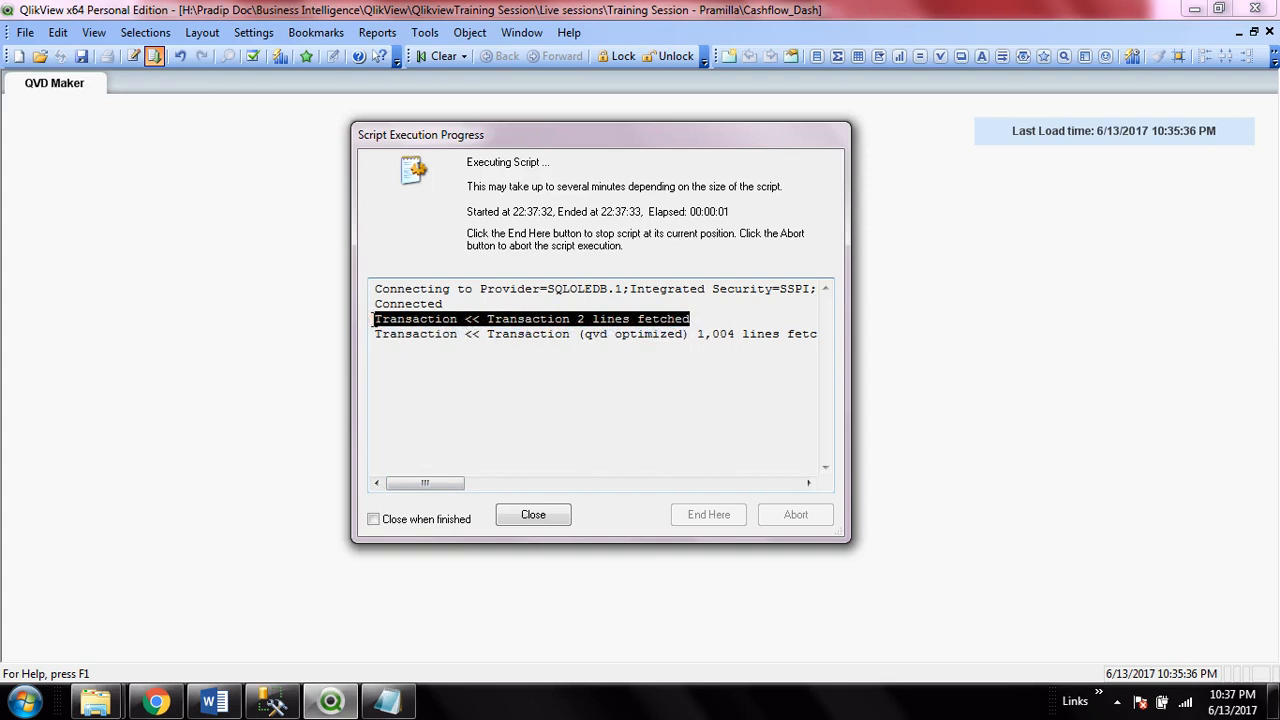
pyautogui.click(535, 516)
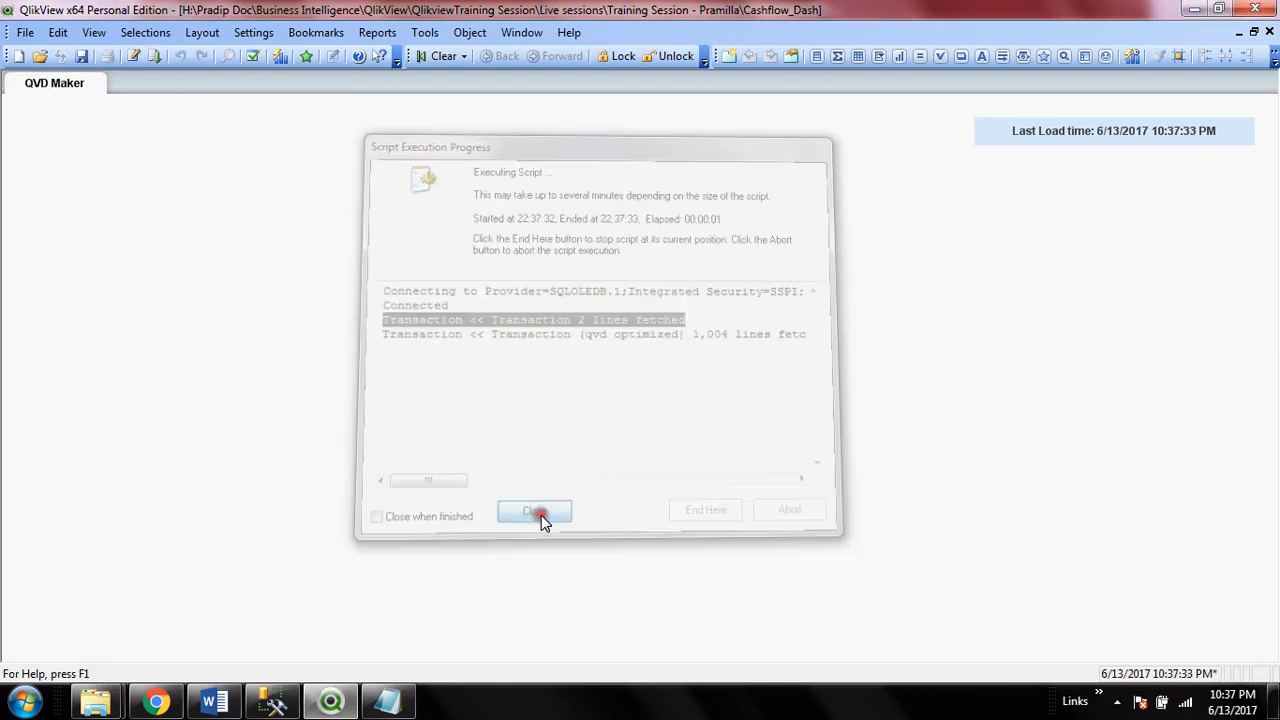
# Review the Where Date='6/13/2017' filter on line 40, close the editor unchanged, and show Explorer's recent folders
pyautogui.click(133, 57)
pyautogui.moveTo(722, 301); pyautogui.dragTo(513, 317)
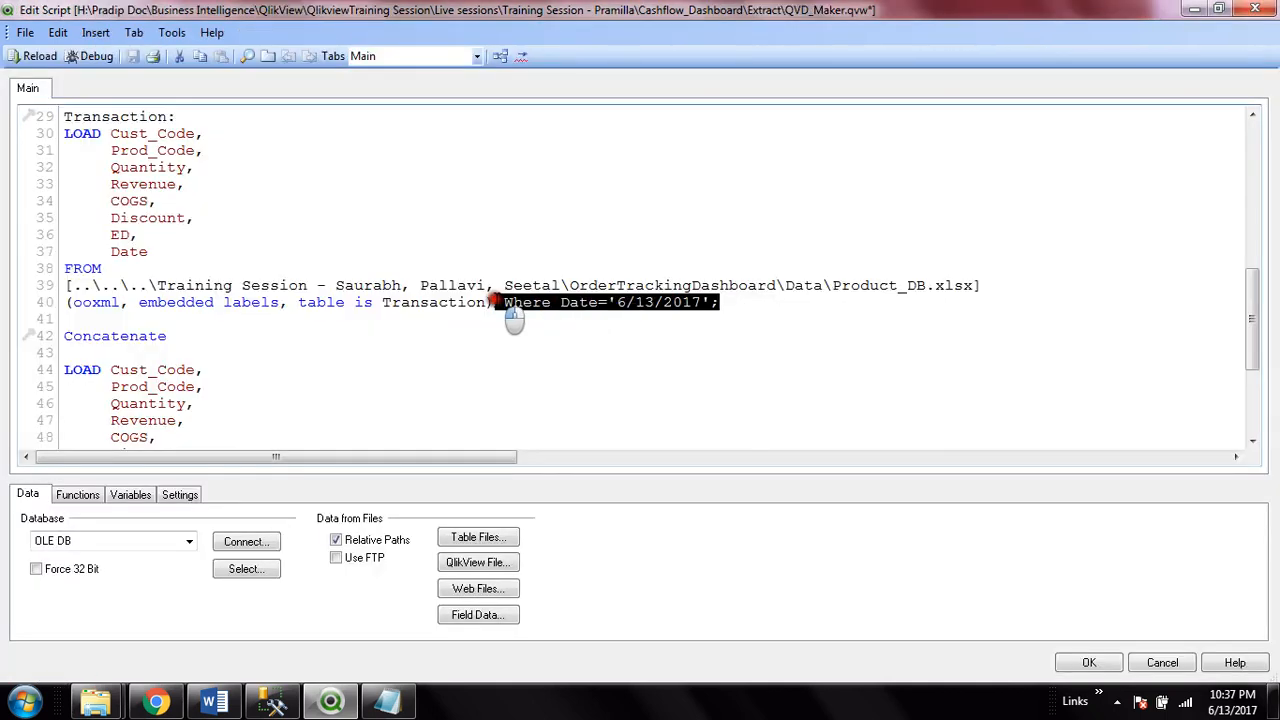
pyautogui.click(248, 252)
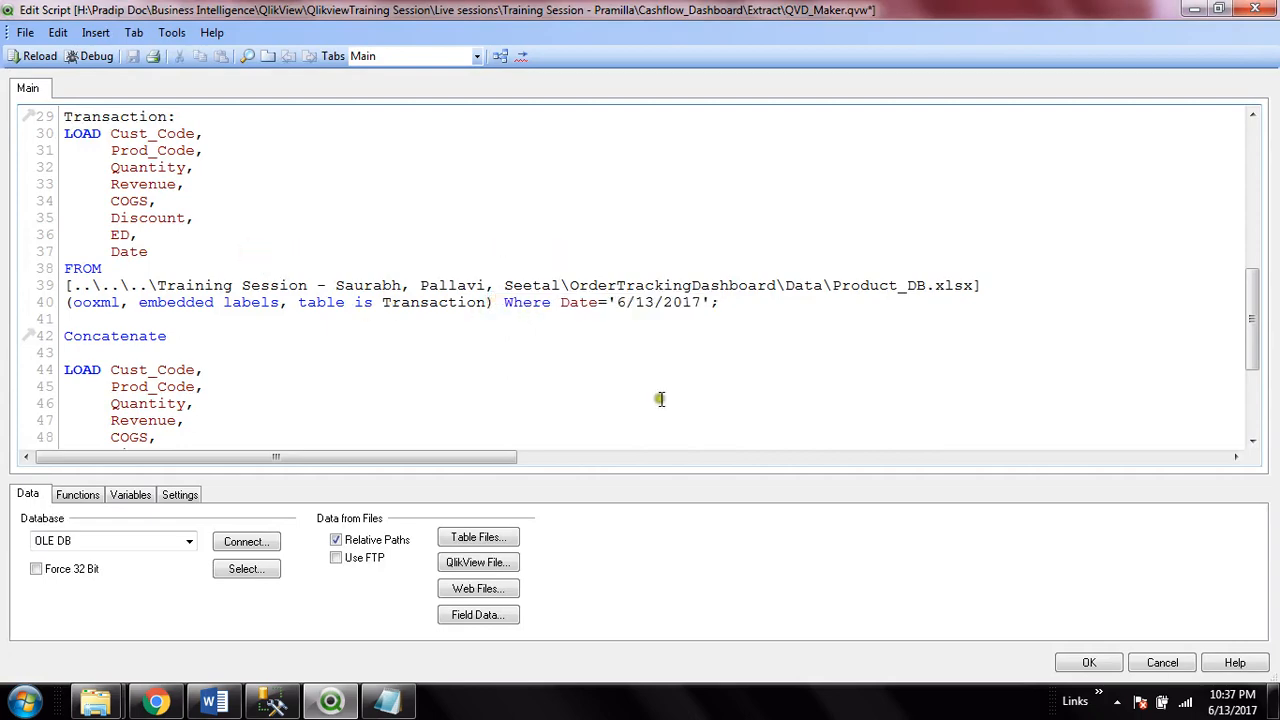
pyautogui.click(1082, 662)
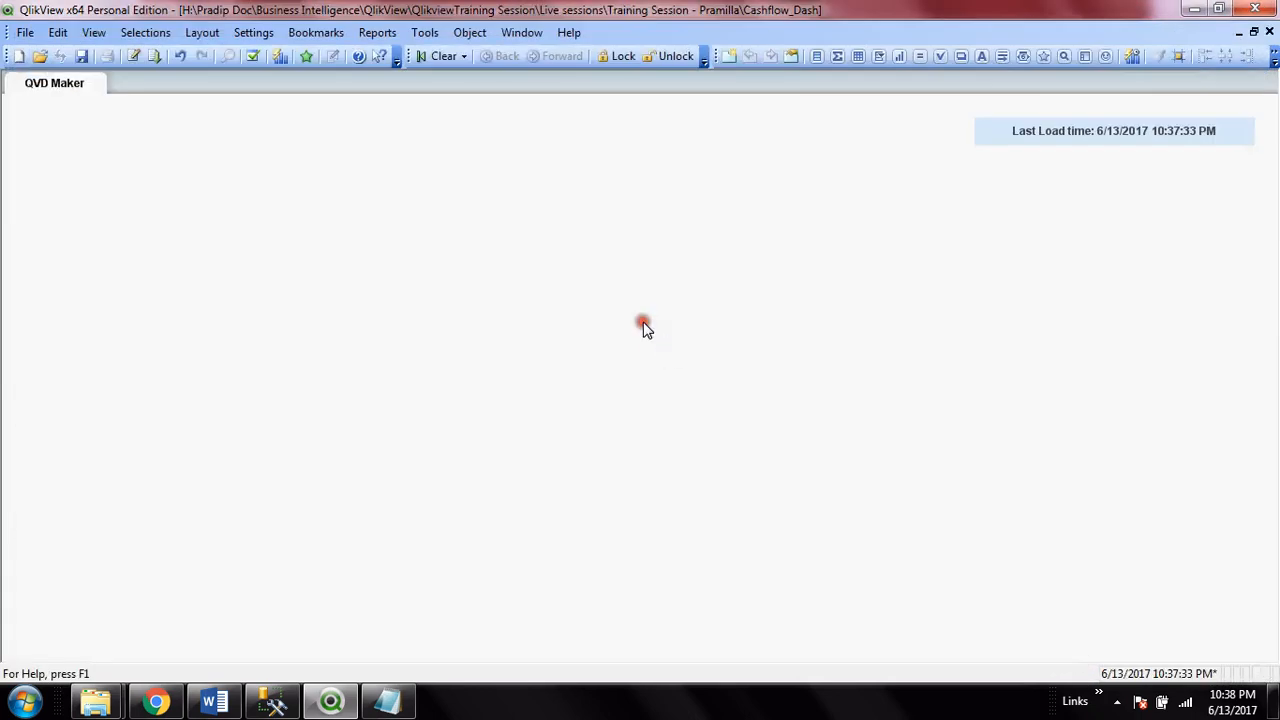
pyautogui.rightClick(95, 702)
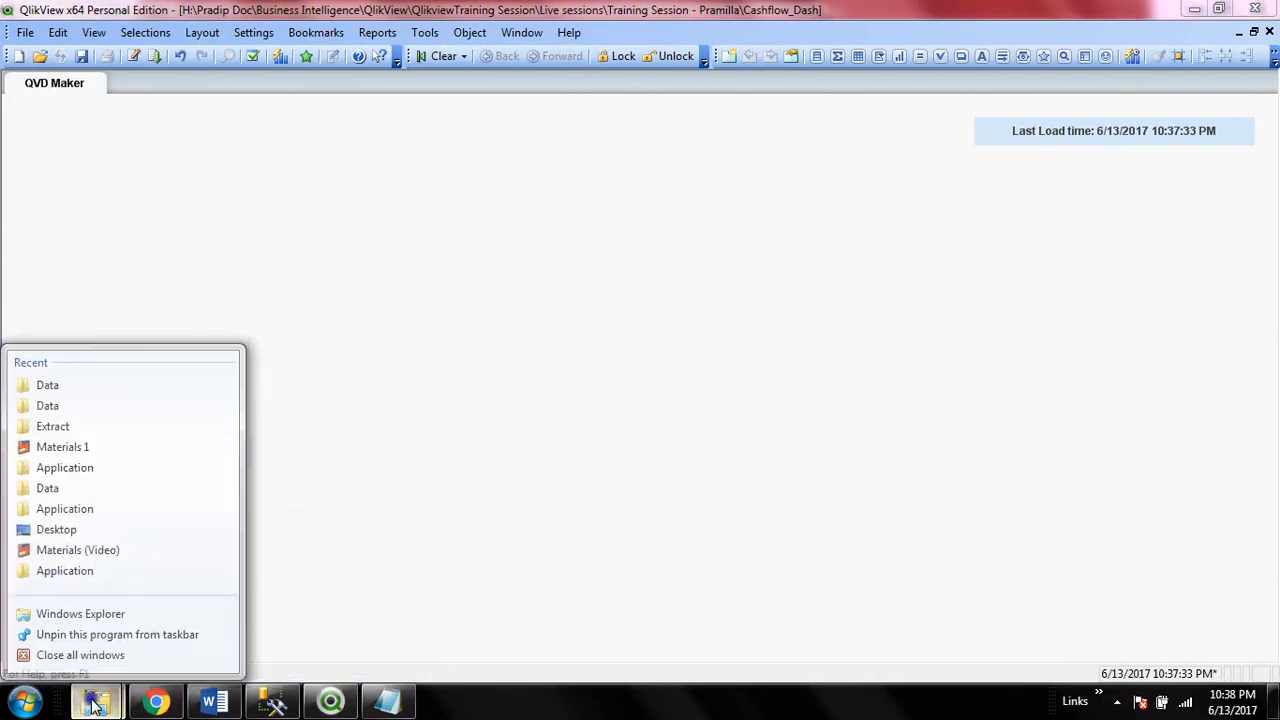
# Open Transaction.qvd in QViewer, scroll to its last of 1,004 rows, then return to QlikView
pyautogui.click(74, 405)
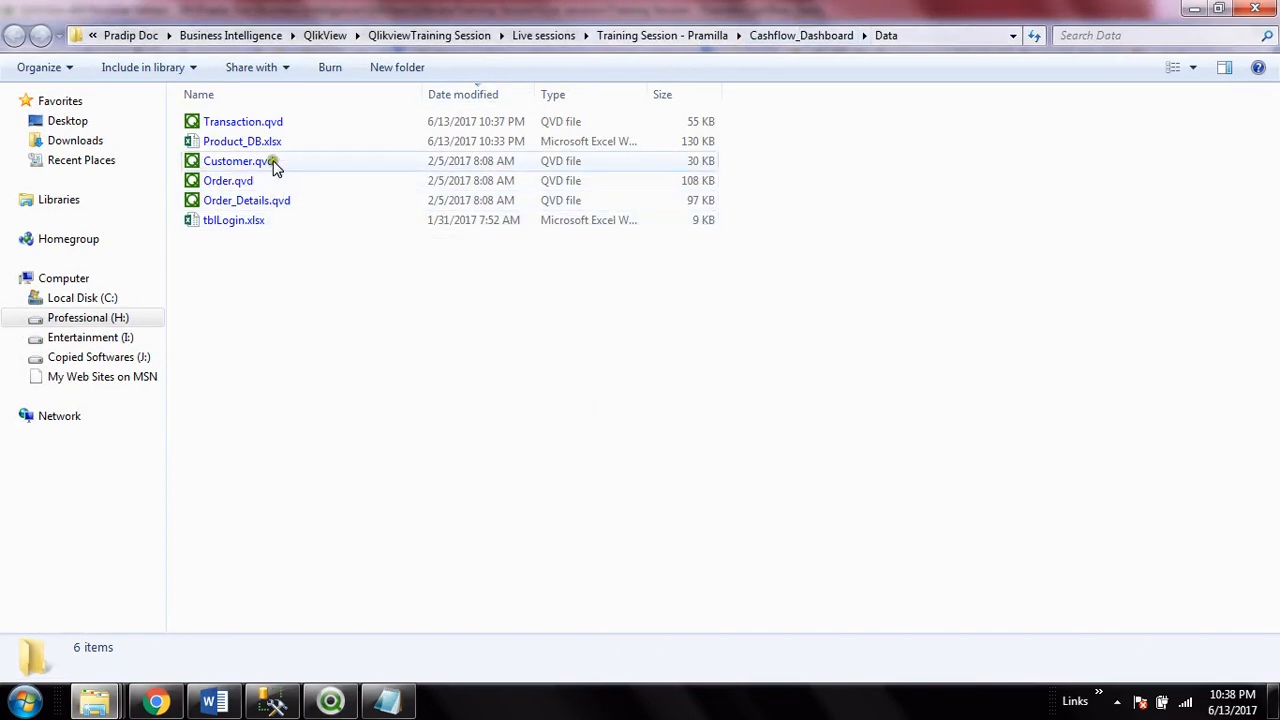
pyautogui.doubleClick(300, 121)
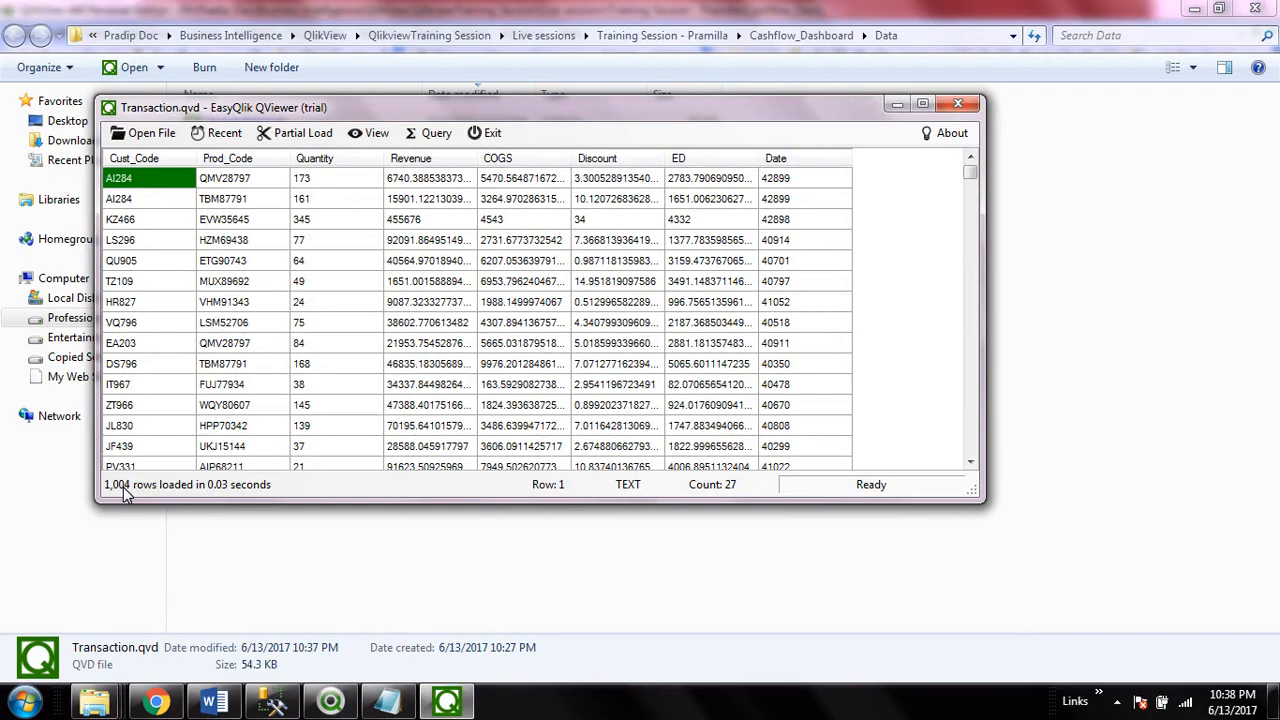
pyautogui.click(970, 190)
pyautogui.moveTo(970, 190); pyautogui.dragTo(972, 455)
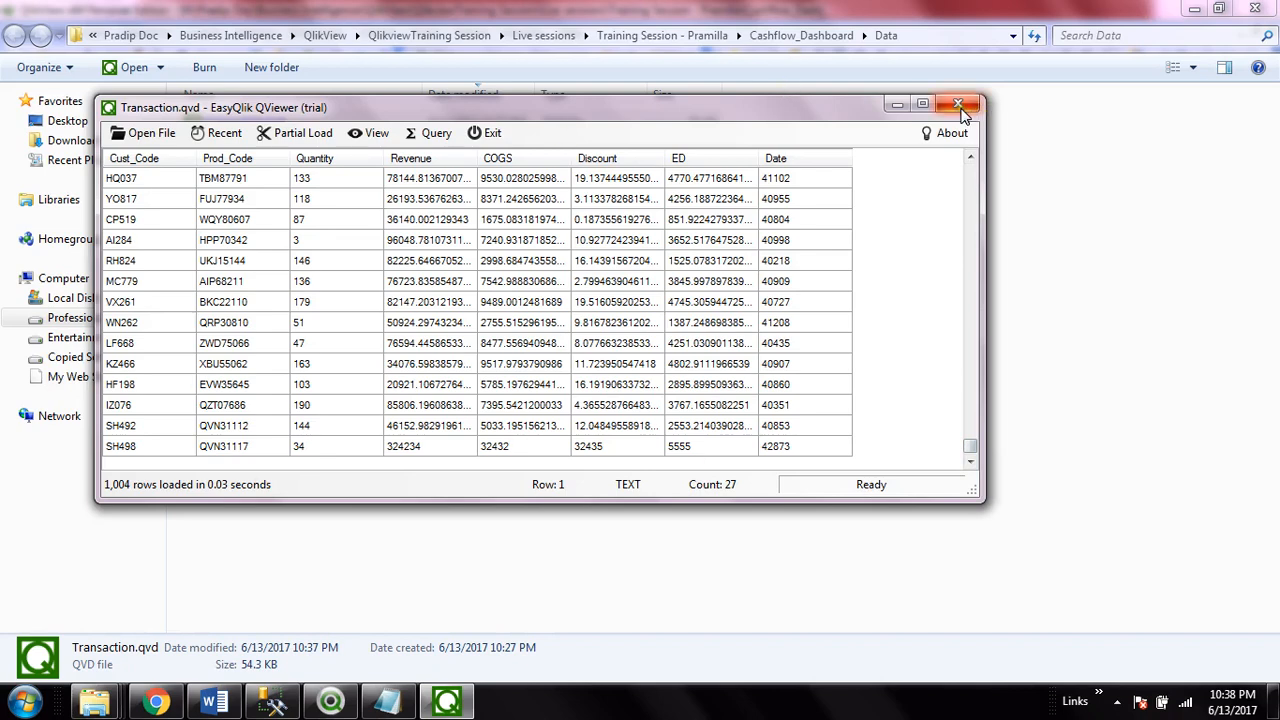
pyautogui.click(958, 105)
pyautogui.click(330, 700)
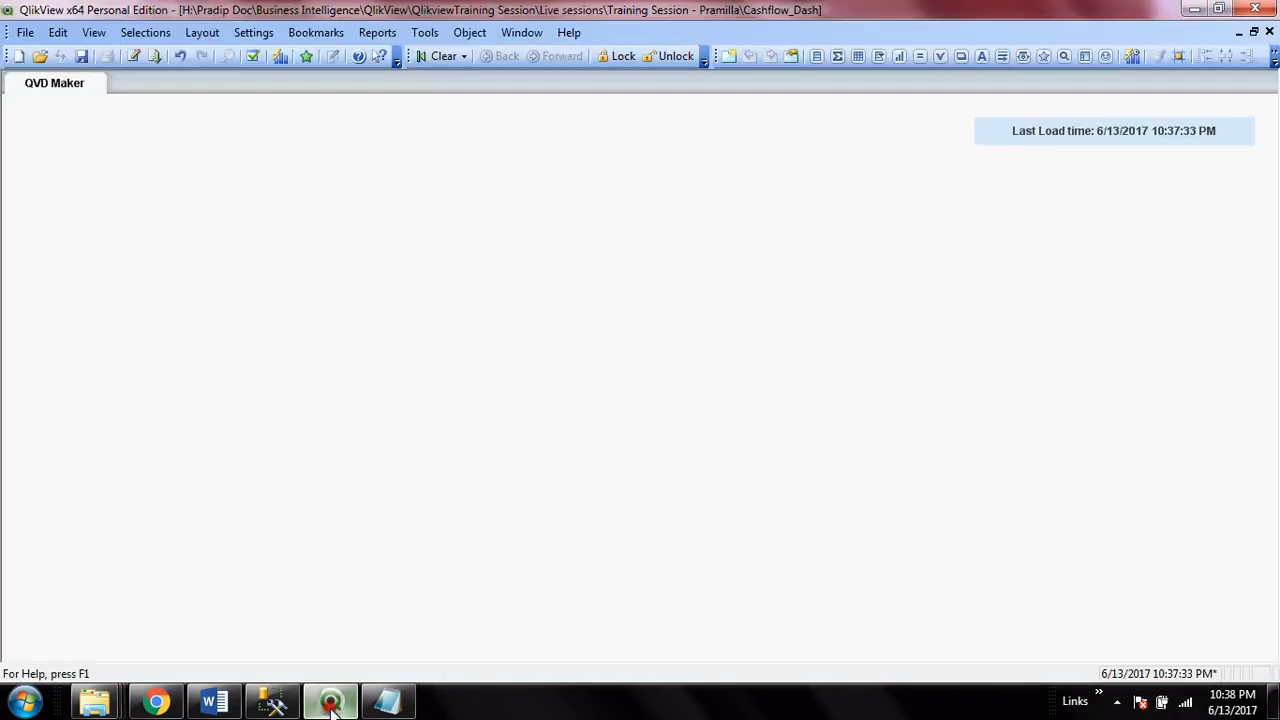